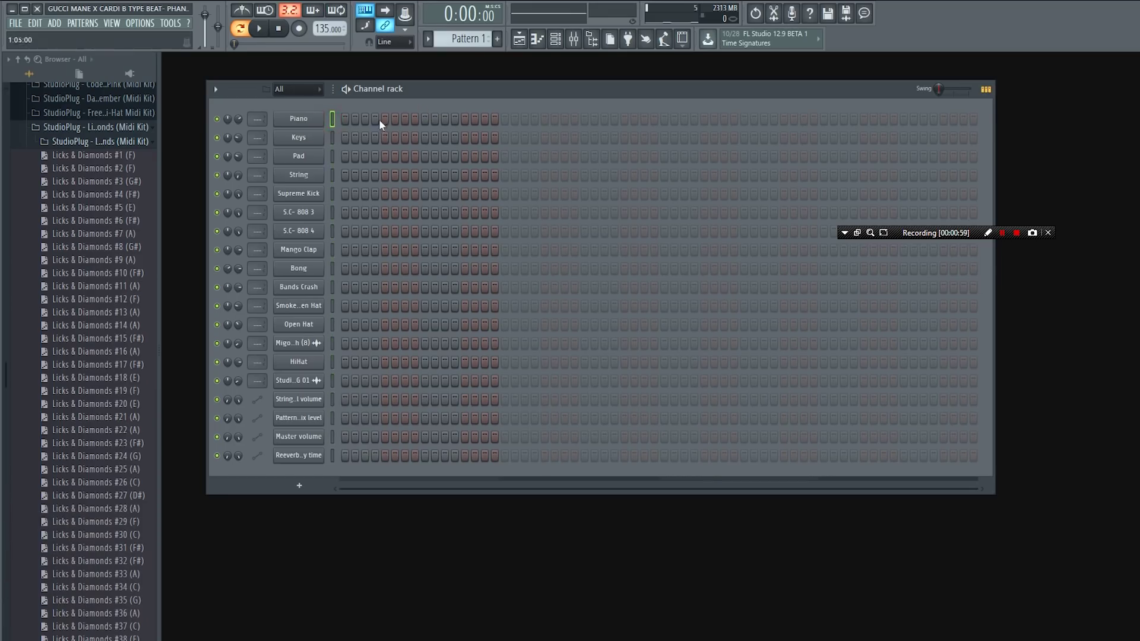
click(555, 40)
drag(434, 91, 427, 109)
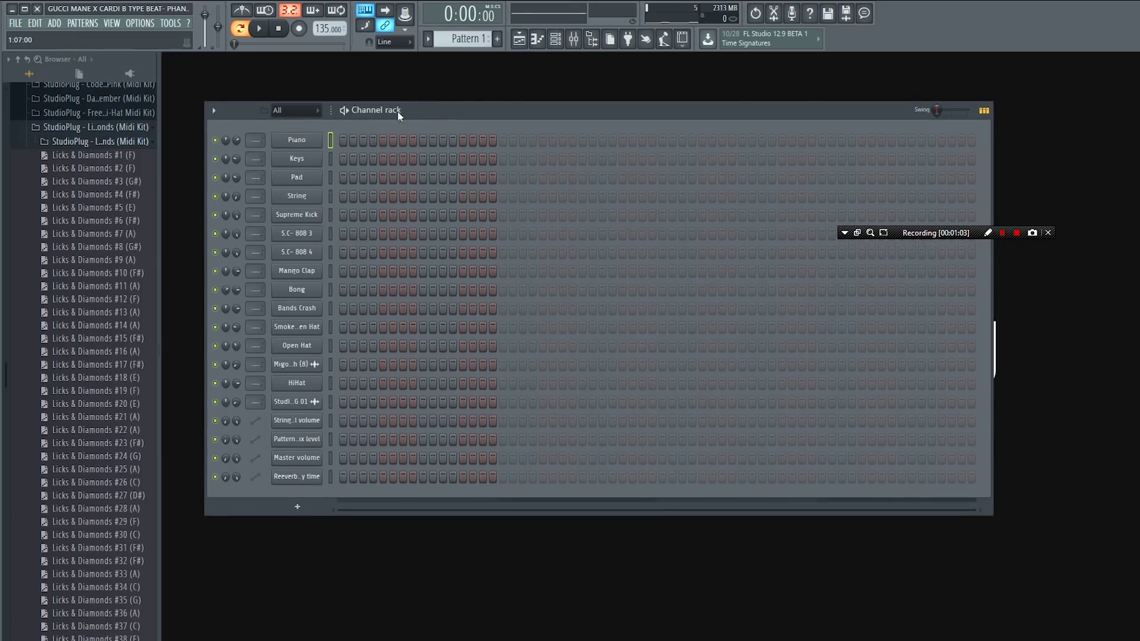
drag(416, 108, 415, 94)
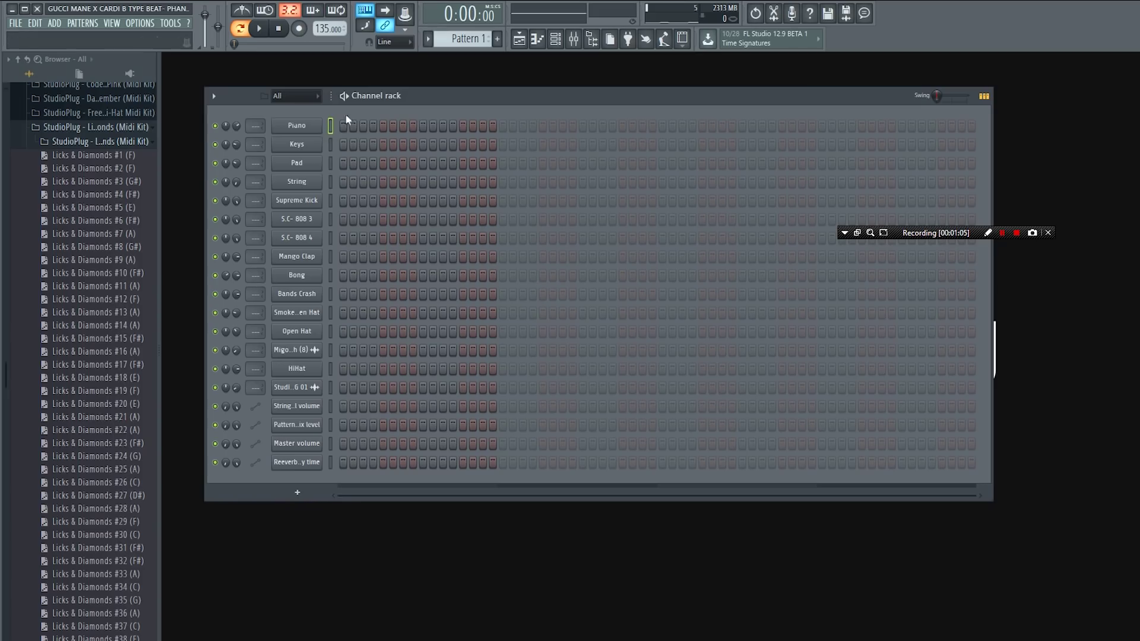
drag(387, 104, 379, 98)
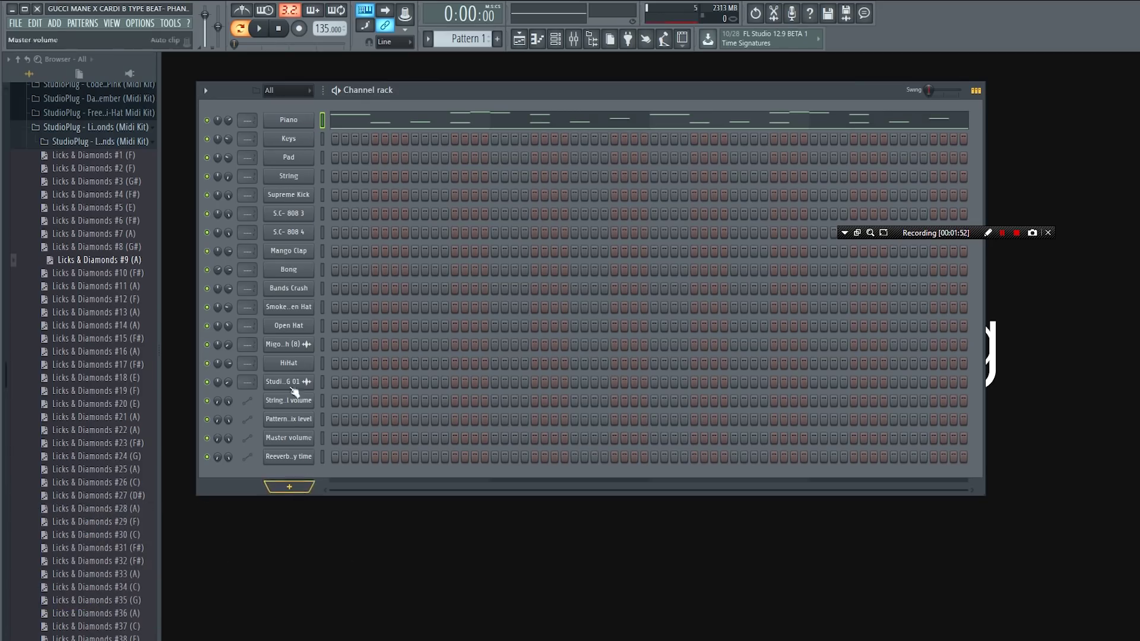
Open the Piano and Keys channels' instruments and audition their patches
click(298, 124)
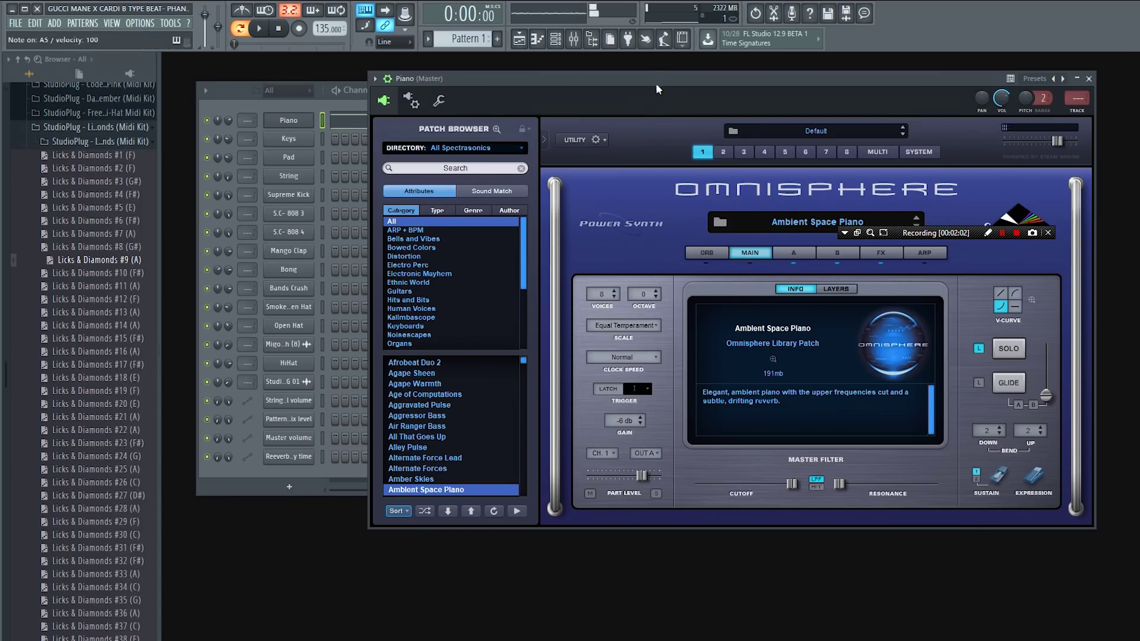
click(308, 138)
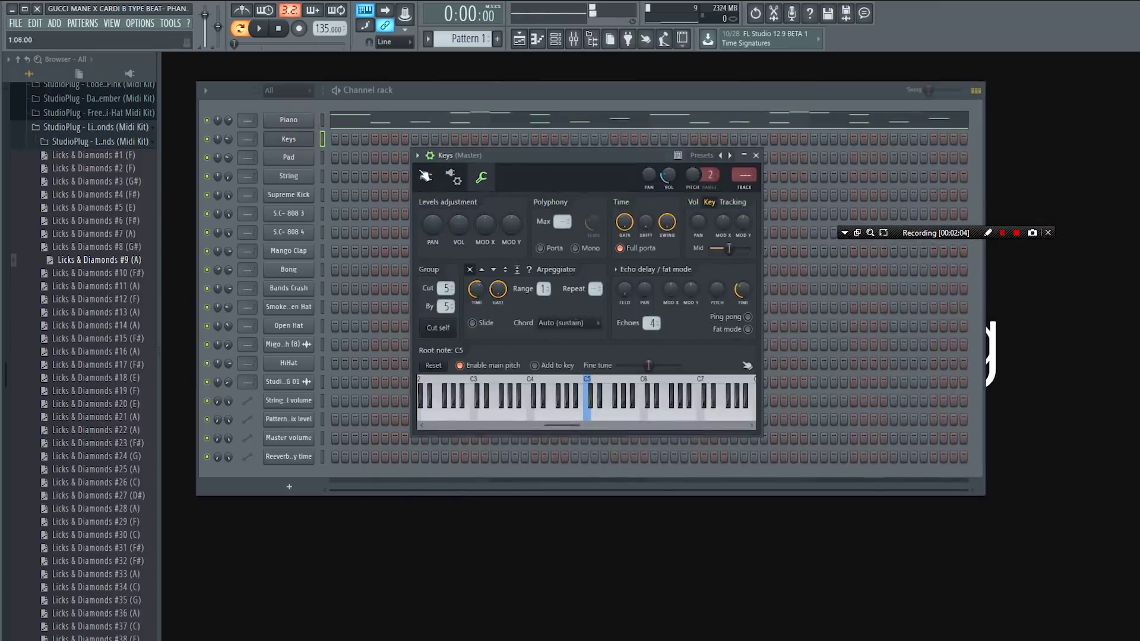
click(425, 175)
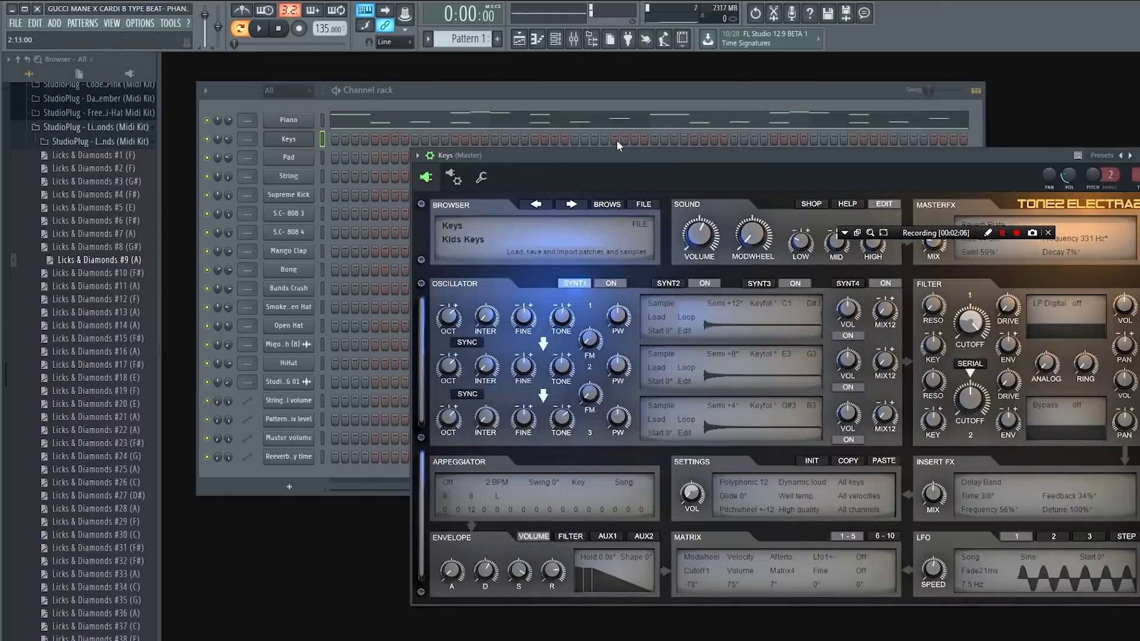
drag(610, 156, 539, 99)
key(n)
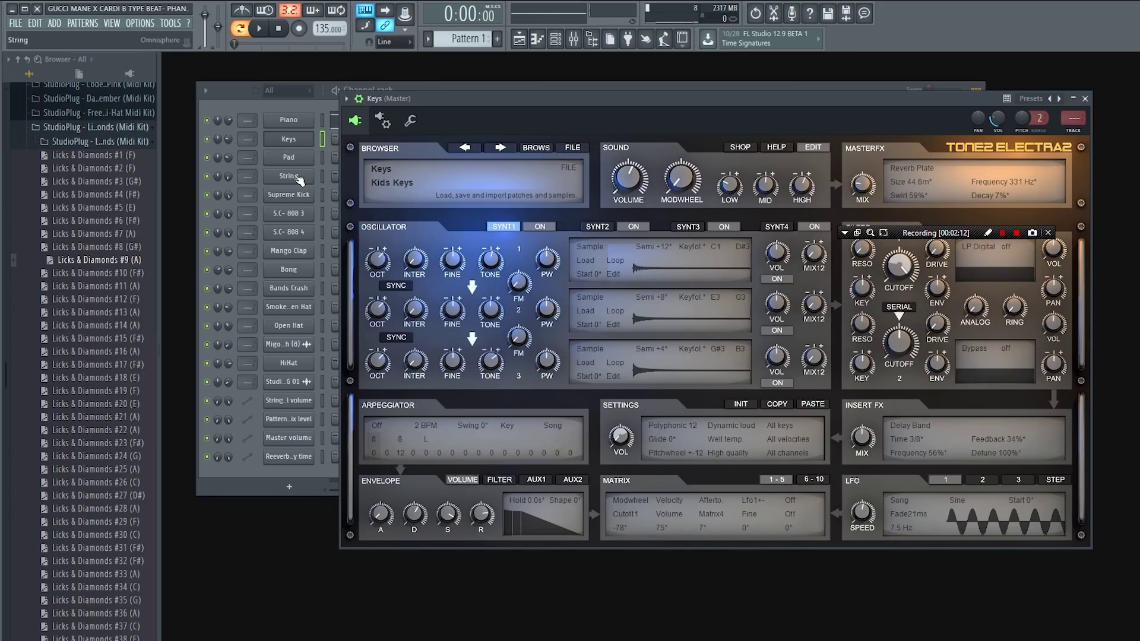
drag(455, 98, 479, 66)
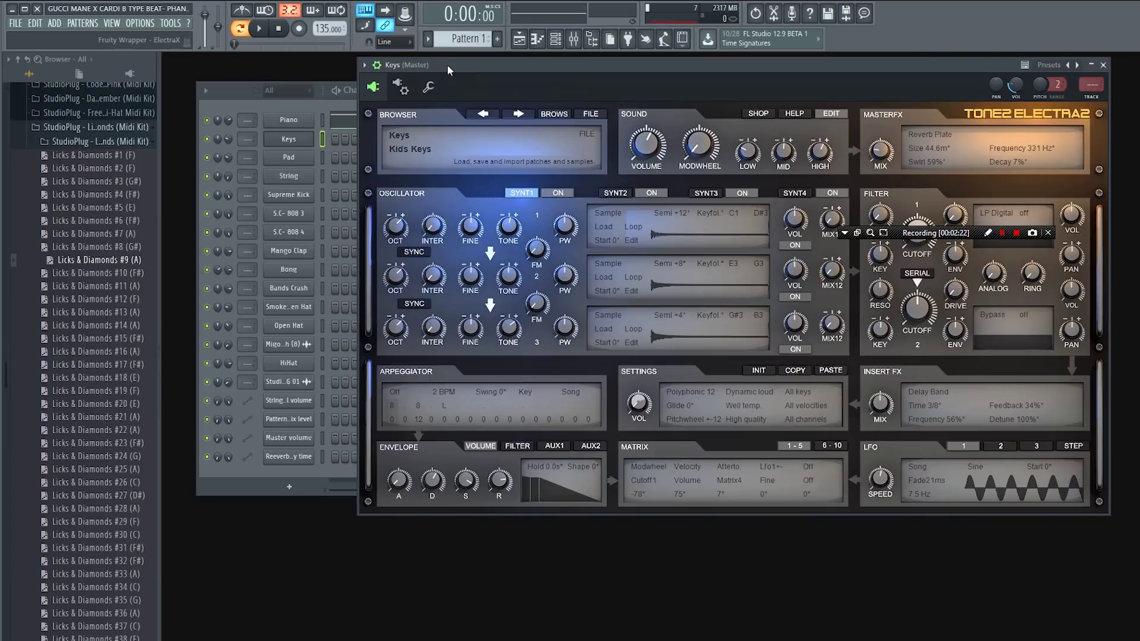
drag(447, 64, 438, 59)
Select the Pad channel, show its synth's plugin editor and audition the patch with a few notes
click(322, 158)
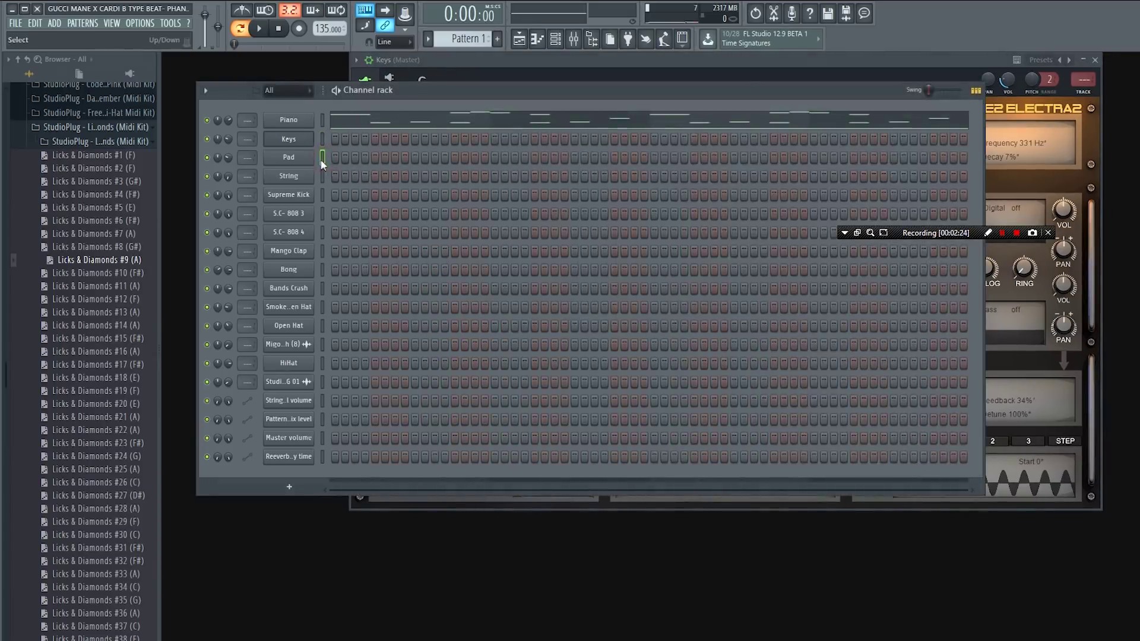
click(300, 160)
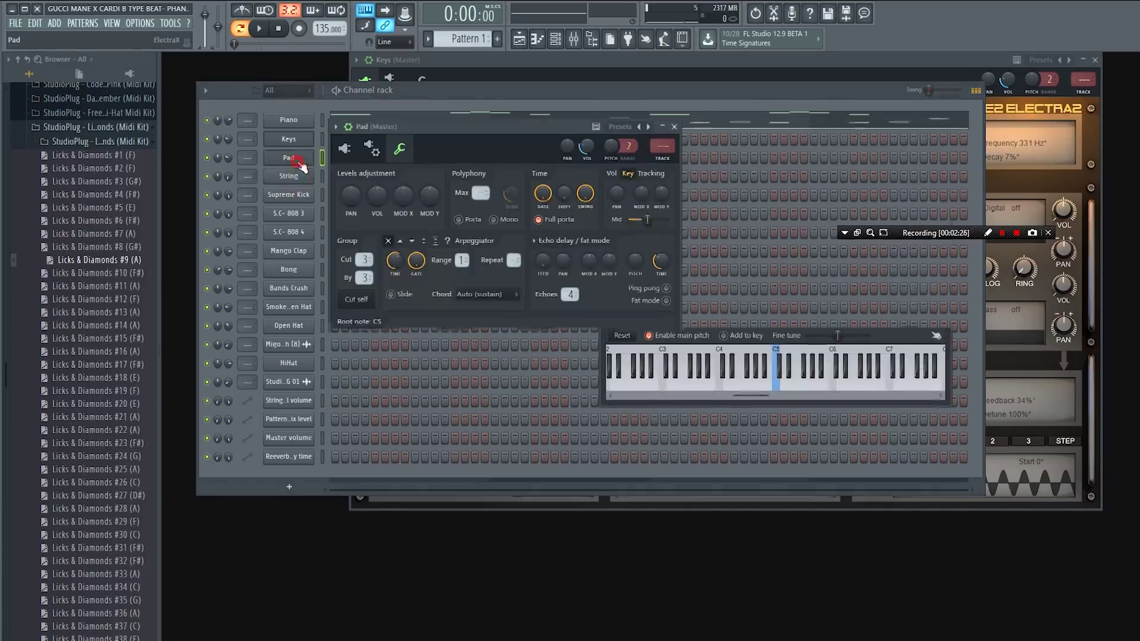
click(313, 158)
click(300, 159)
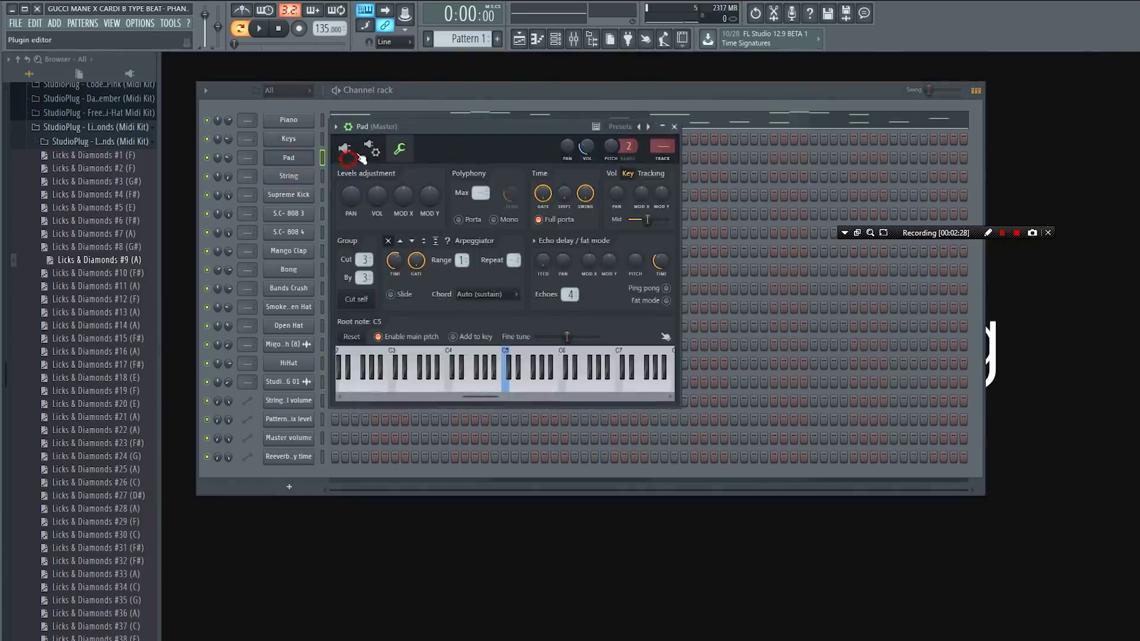
click(344, 149)
drag(462, 138, 497, 122)
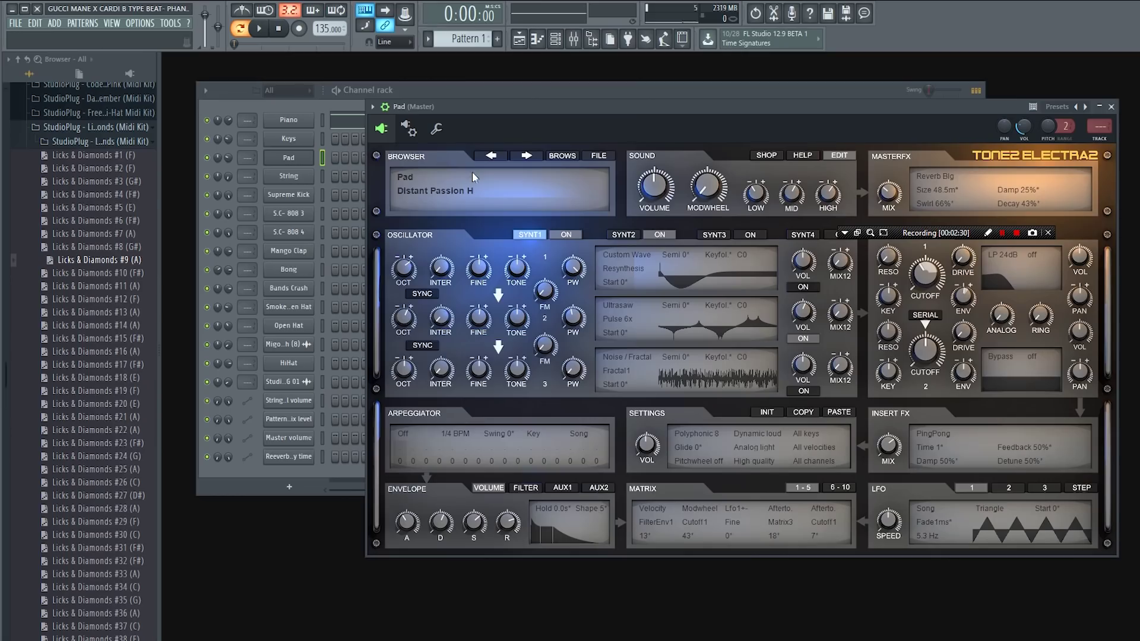
key(n)
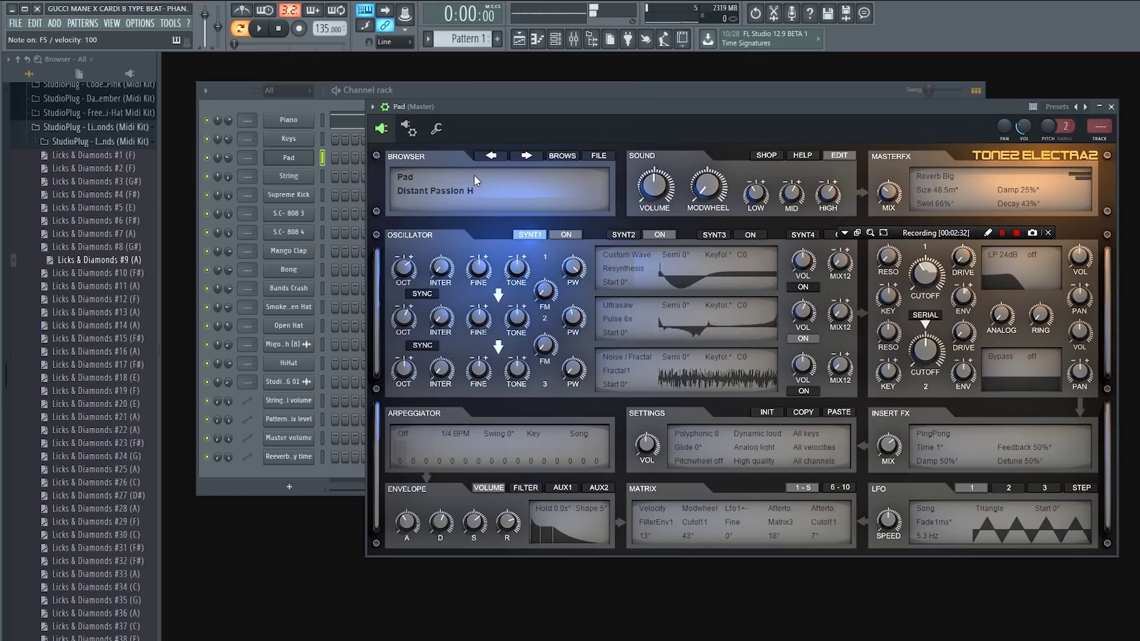
key(n)
Audition the String channel's Omnisphere patch, raise its channel volume and close the instrument window
click(320, 178)
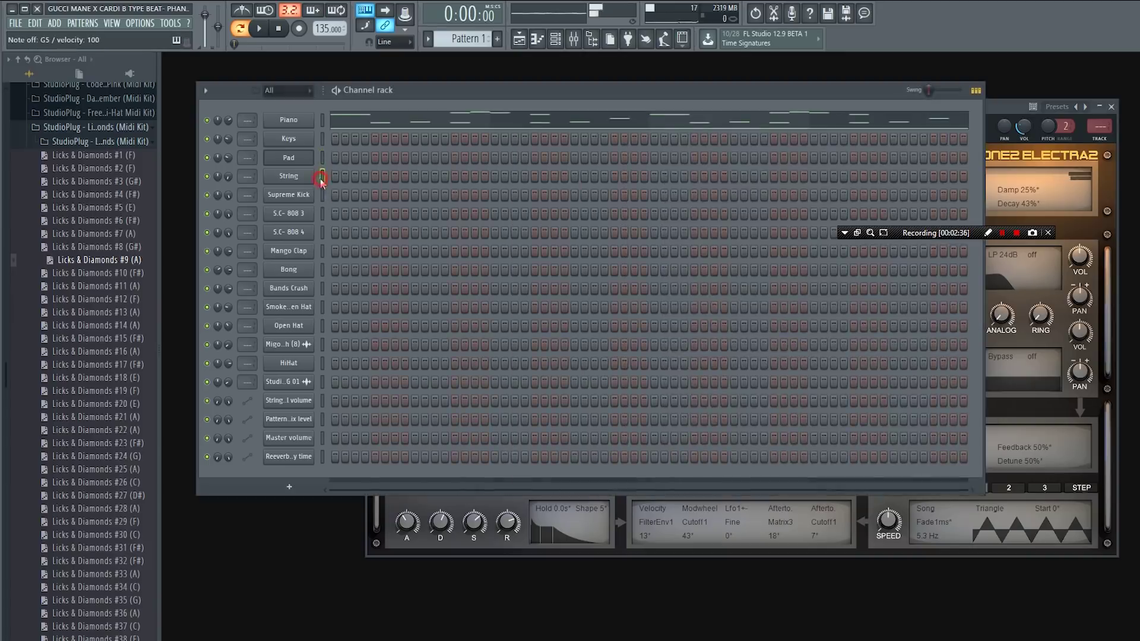
click(300, 179)
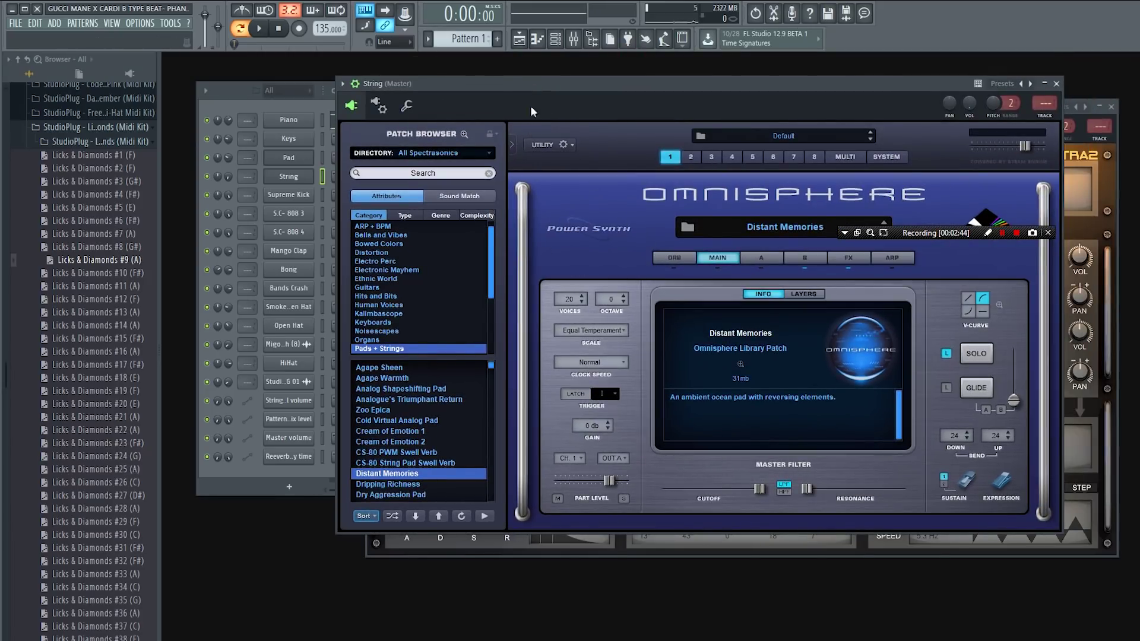
drag(548, 88, 529, 88)
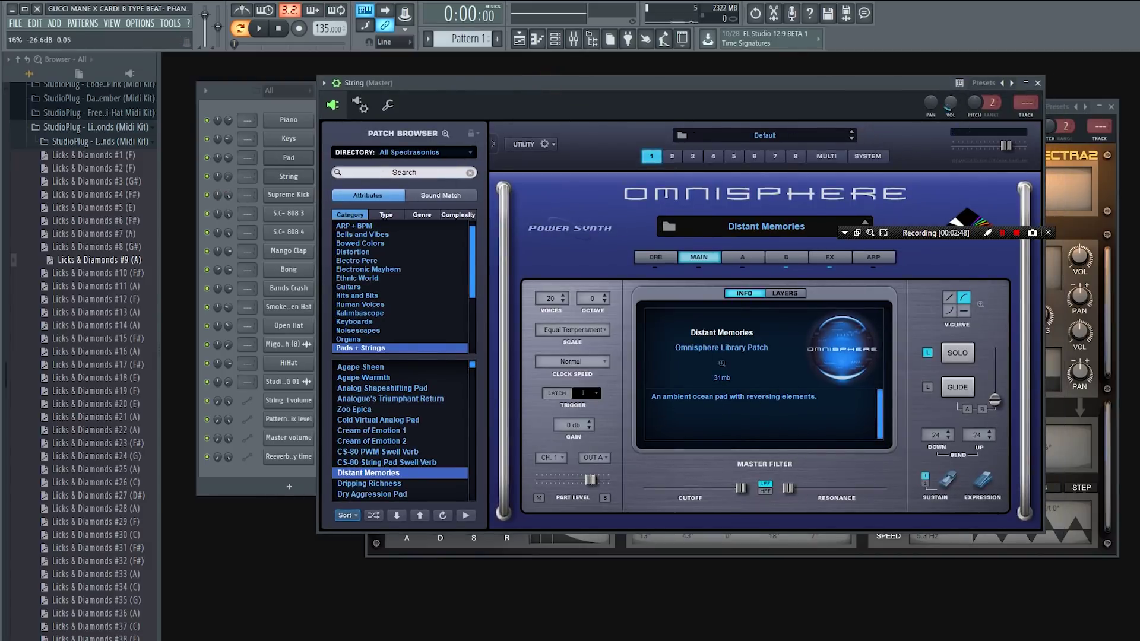
drag(938, 112, 940, 97)
drag(950, 85, 950, 83)
key(x)
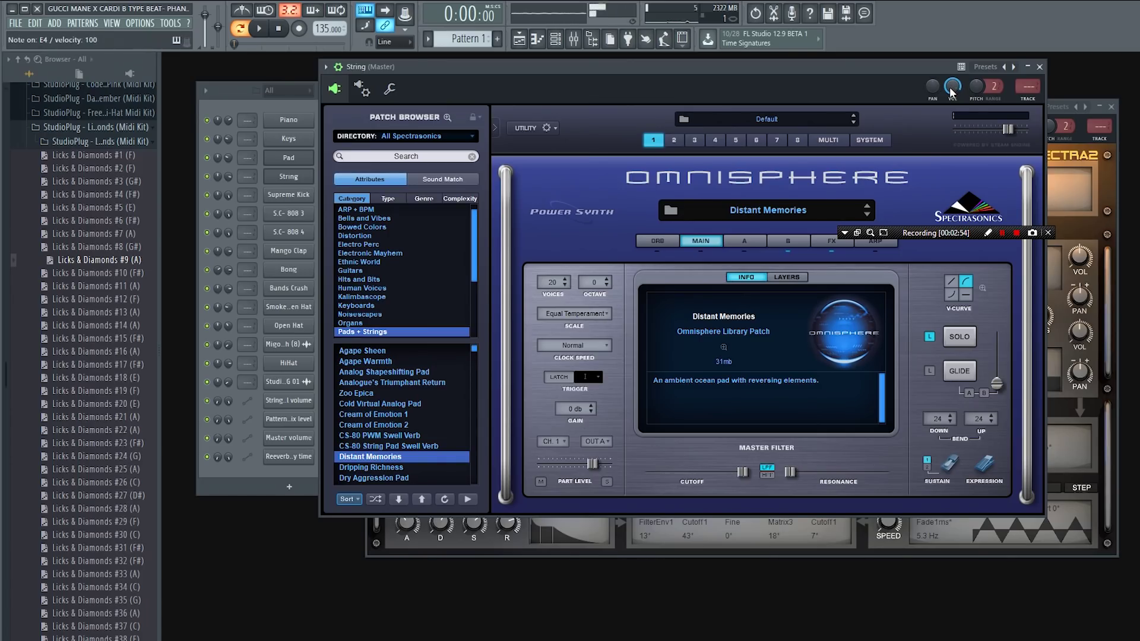
click(290, 105)
click(301, 177)
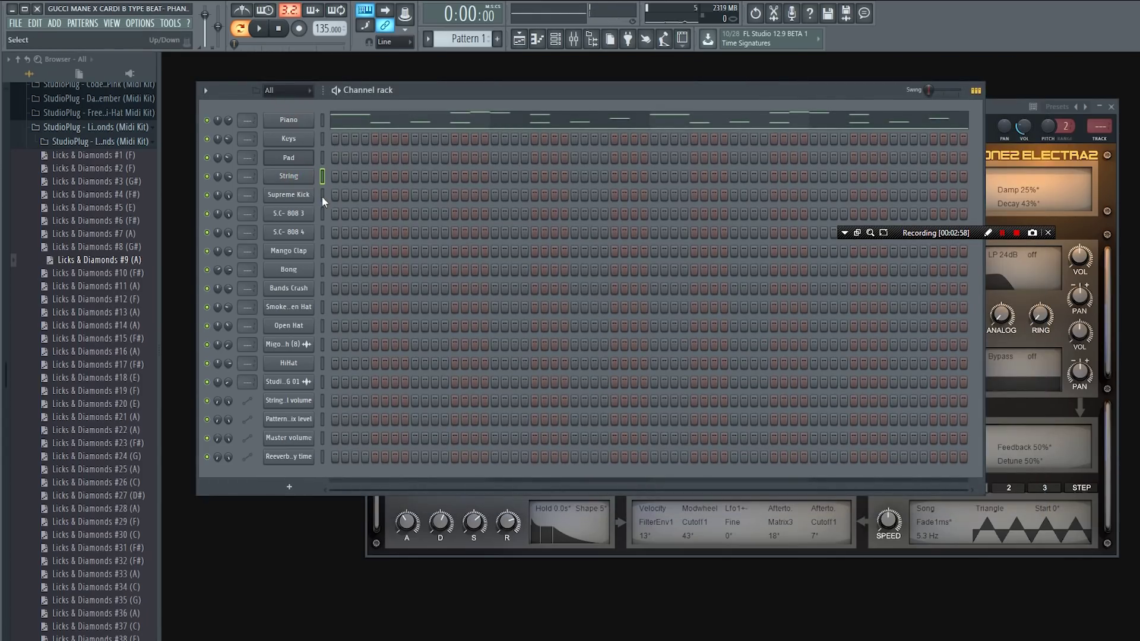
Audition the drum and bass sounds, from S.C- 808 3 and 808 4 through Bong and the hats to the last sample channel
click(322, 214)
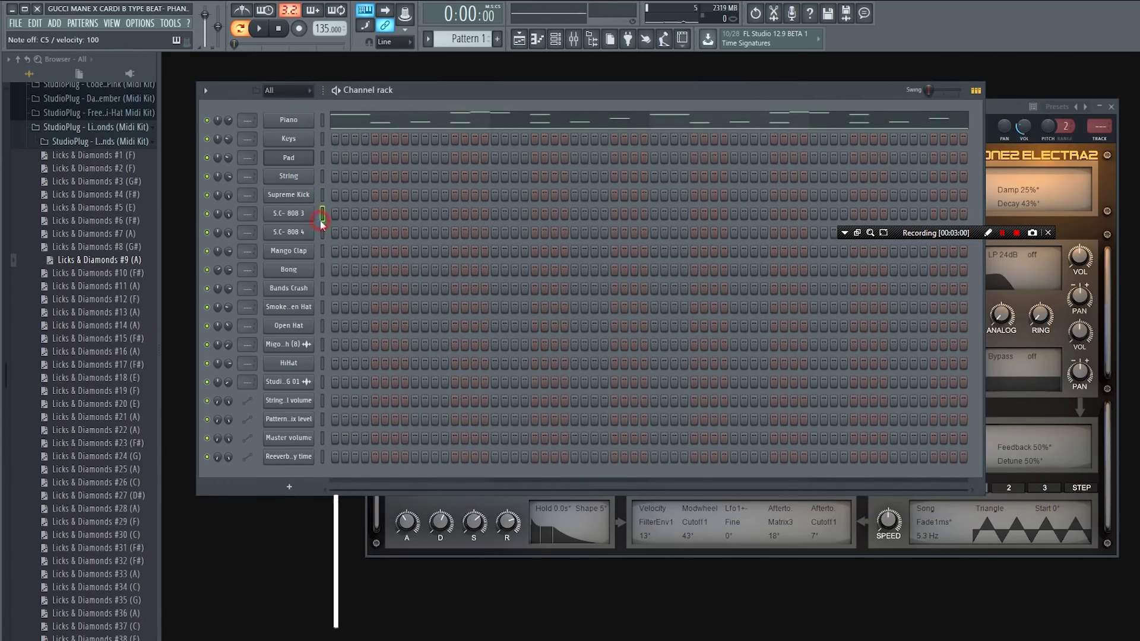
key(w)
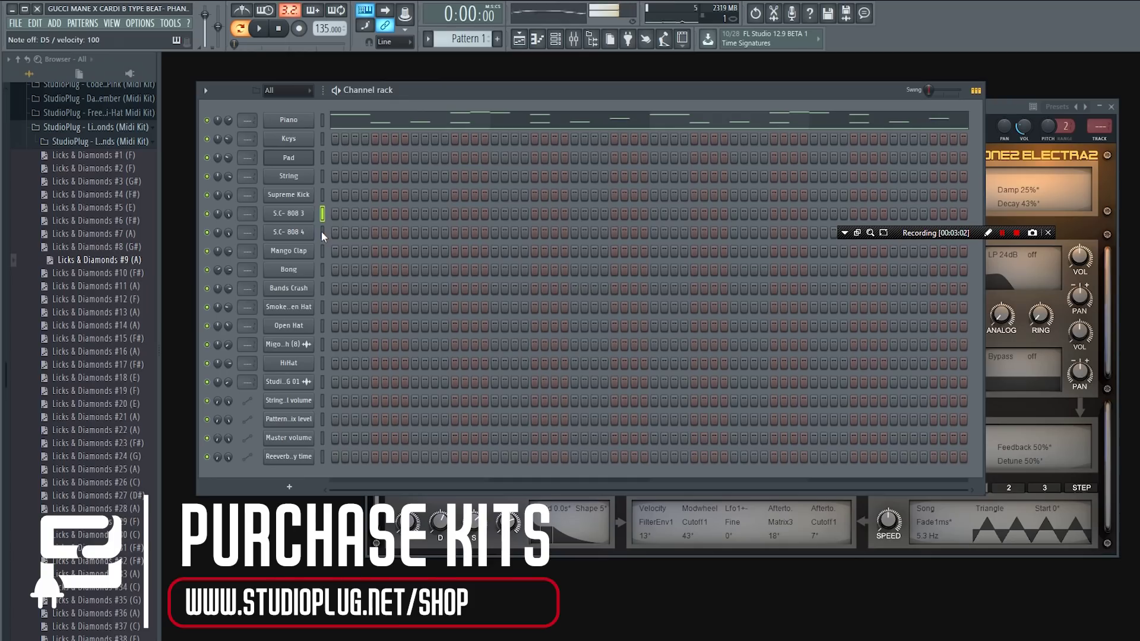
click(322, 232)
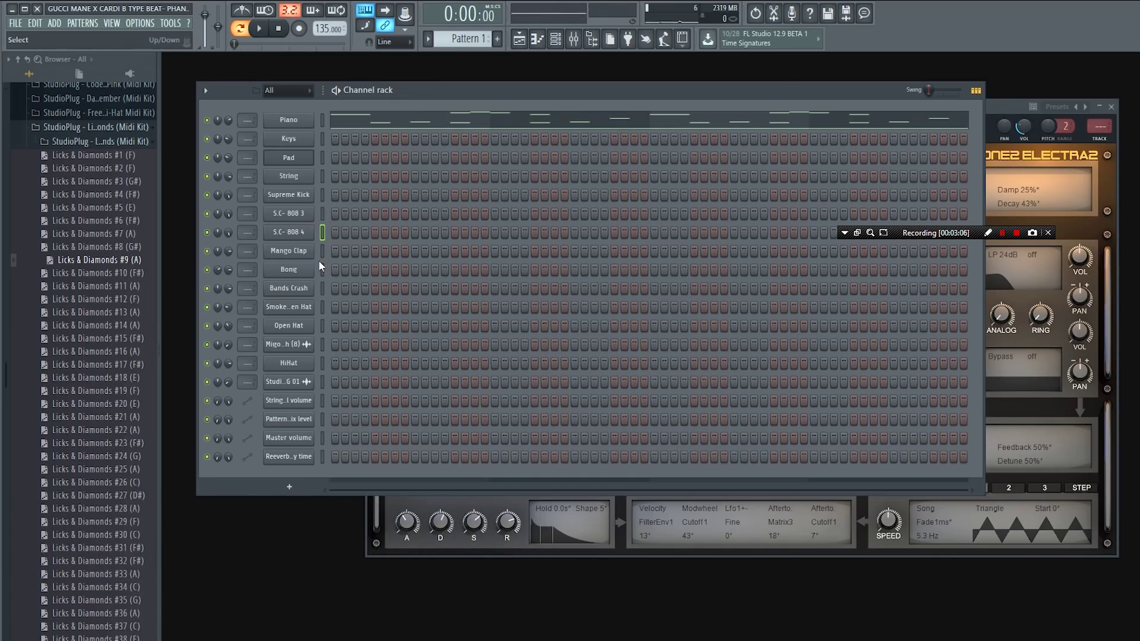
key(y)
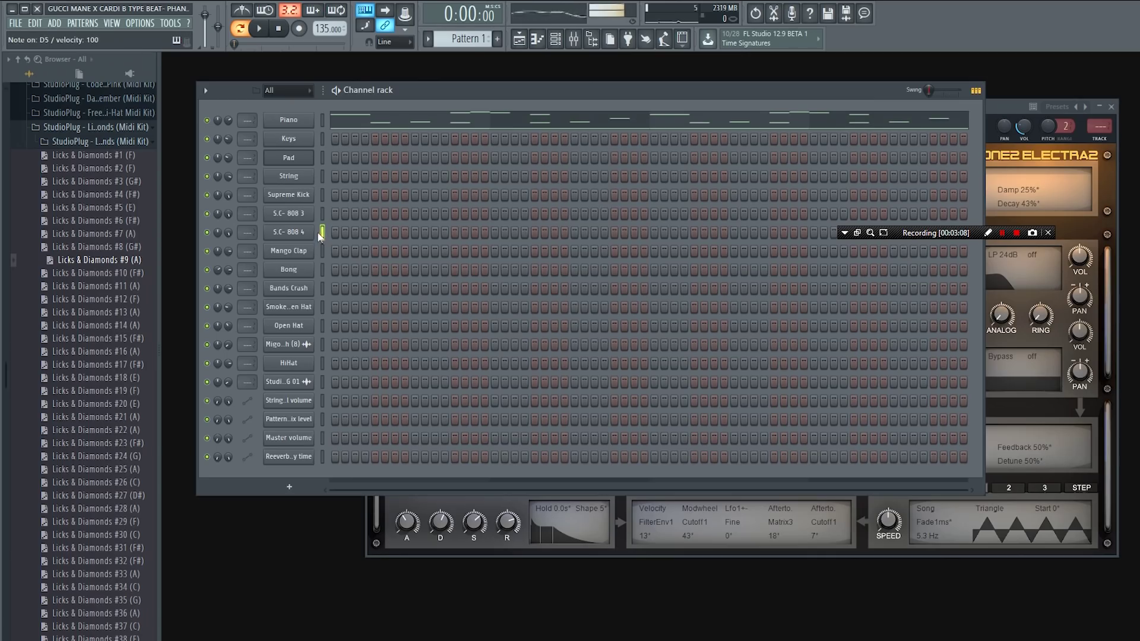
click(322, 270)
key(q)
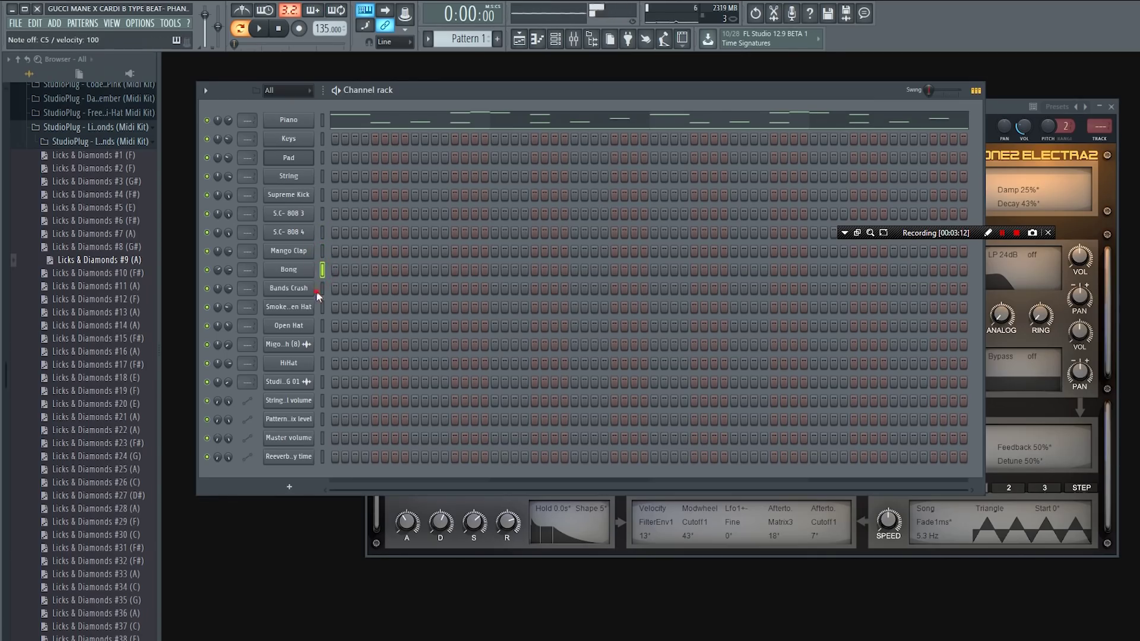
click(322, 307)
click(320, 346)
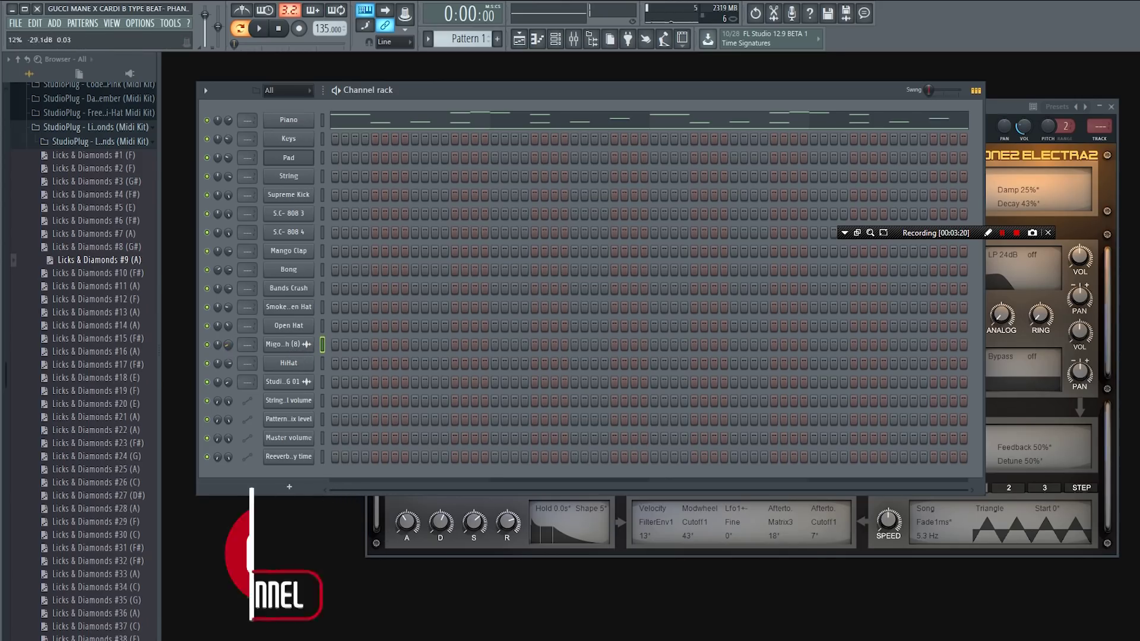
click(321, 383)
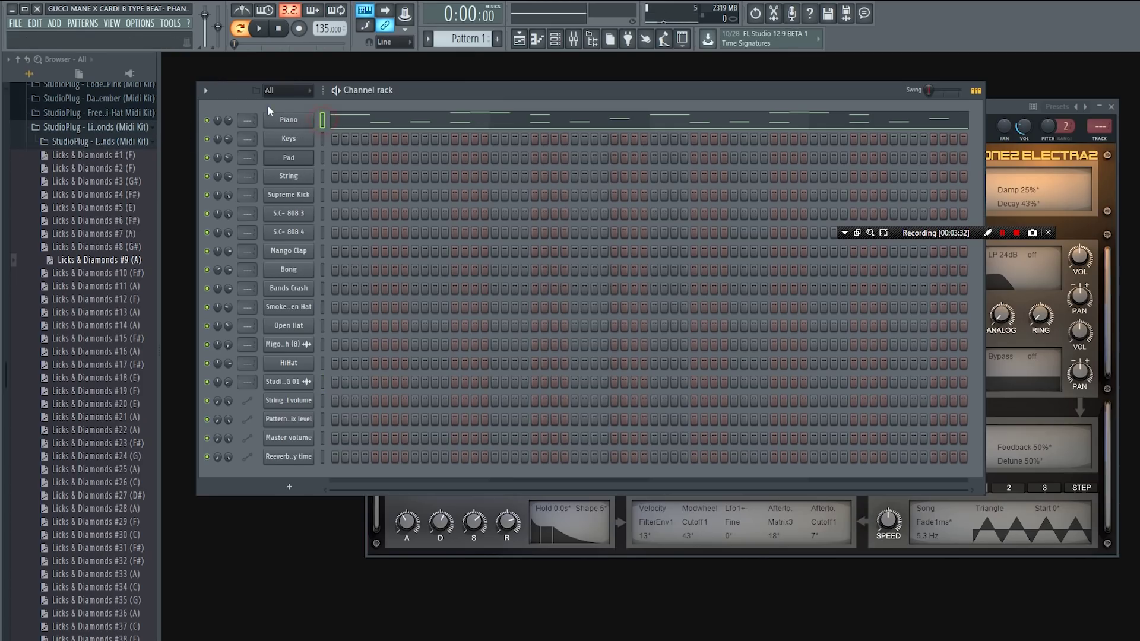
Play the Piano melody, set the Piano channel's root note to E4 and play the pattern again
click(259, 30)
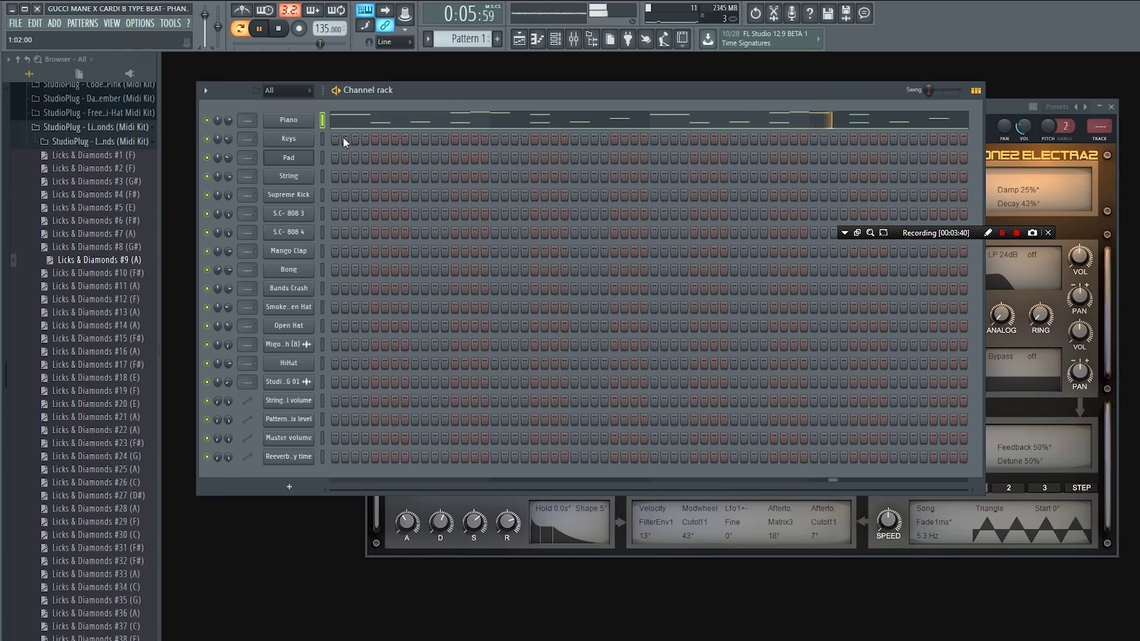
key(space)
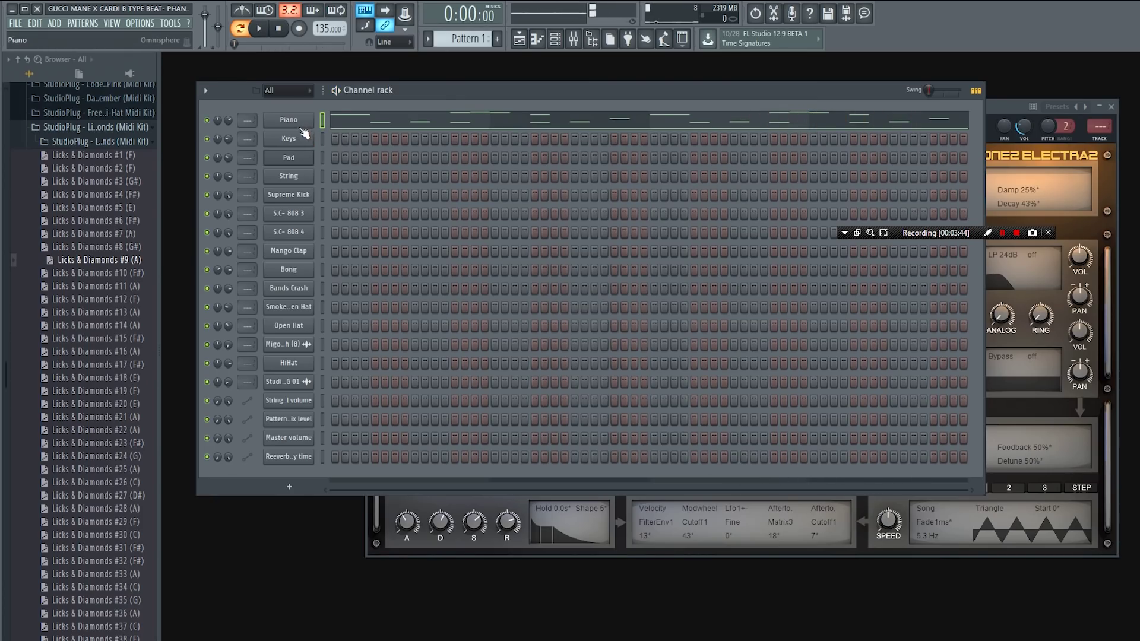
click(300, 125)
click(438, 100)
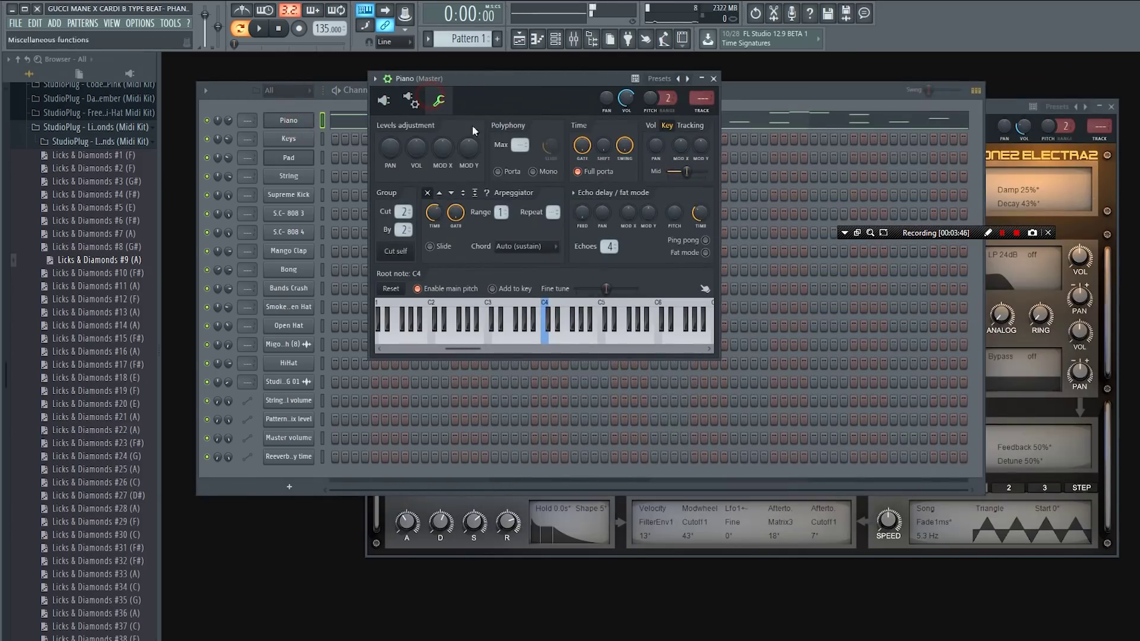
right_click(559, 332)
key(space)
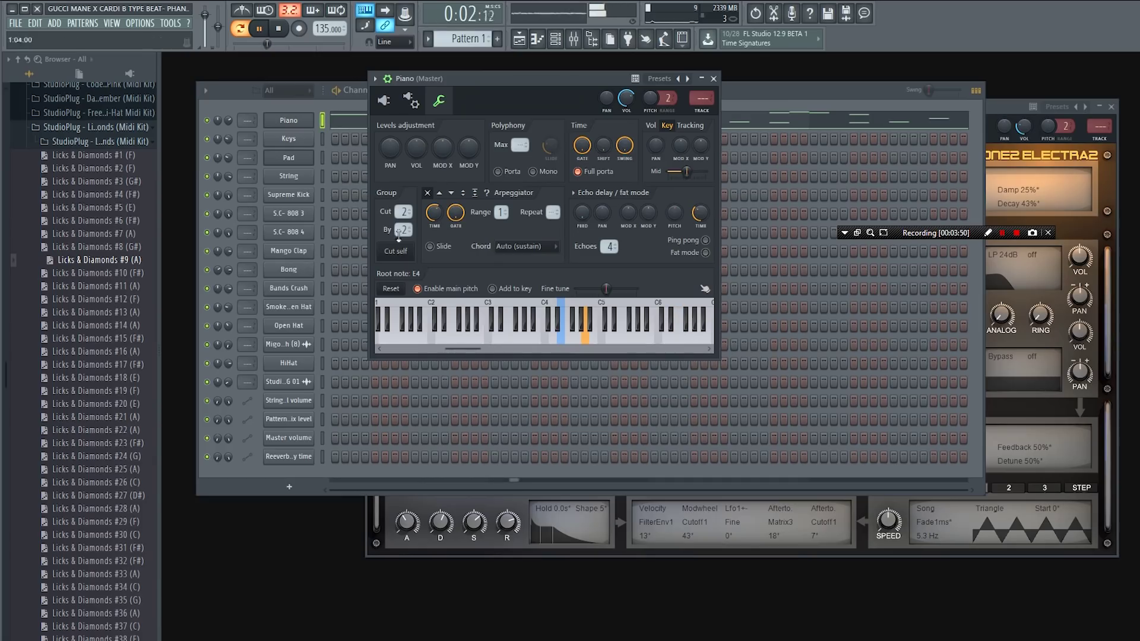
Try E5 as the Piano channel's root note and play the pattern
key(space)
right_click(618, 338)
key(space)
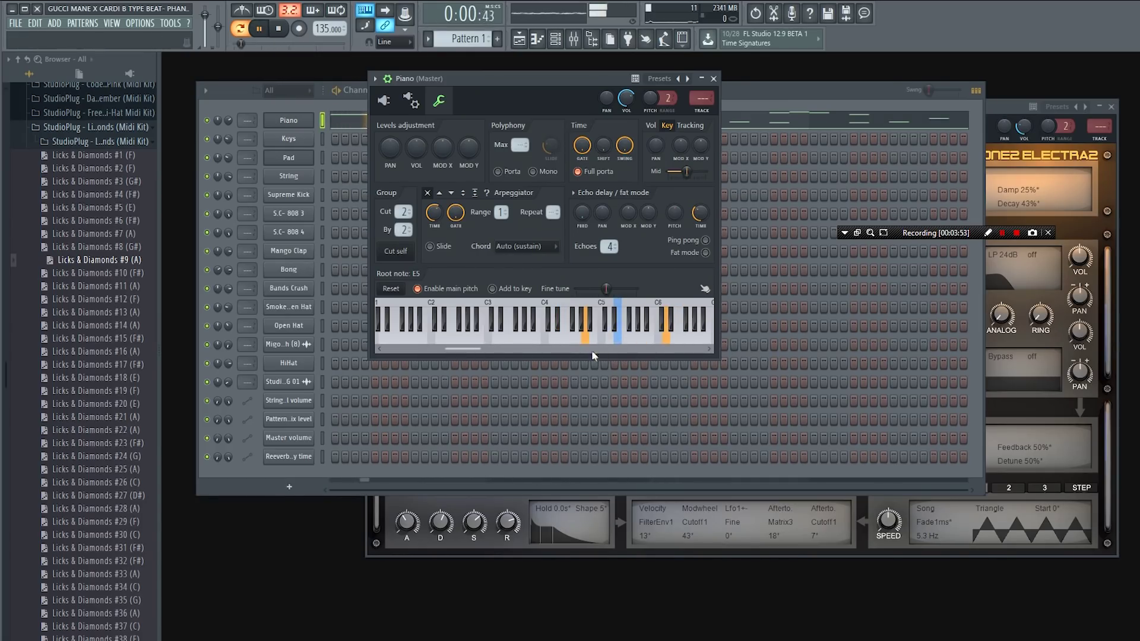
Return the Piano channel's root note to E4, close its settings and stop playback
right_click(561, 335)
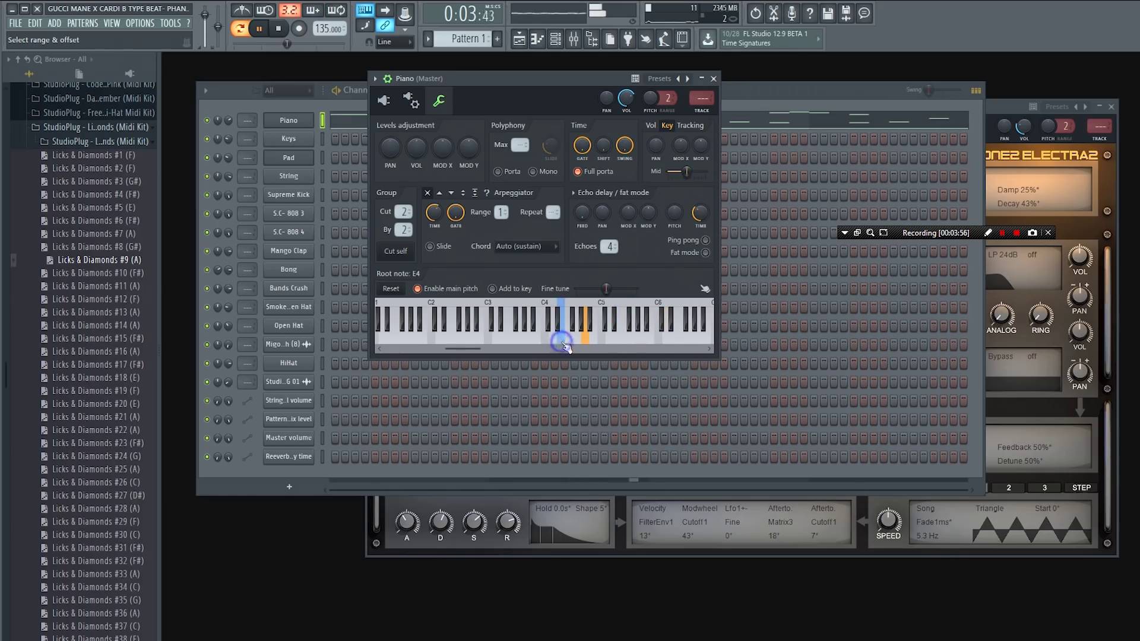
click(309, 120)
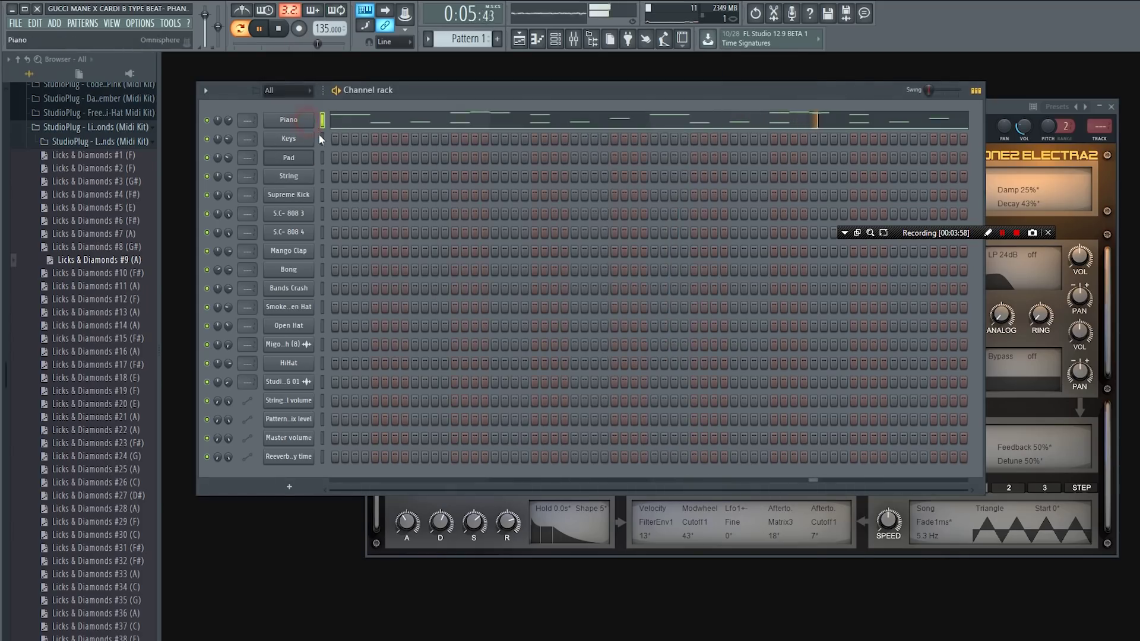
key(space)
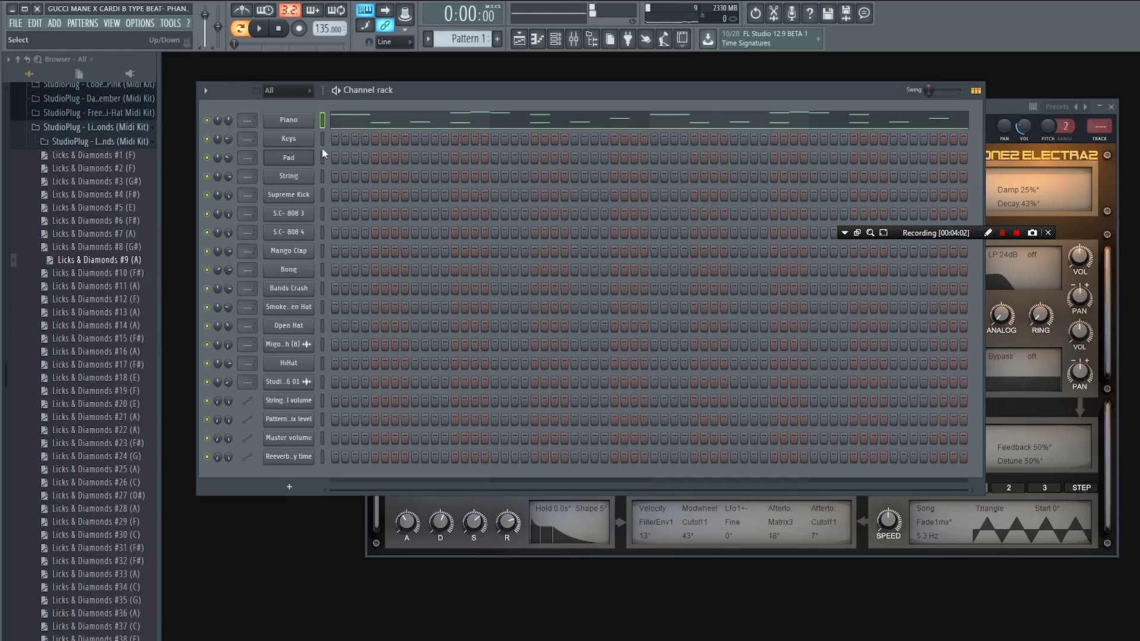
Paste the Piano melody into the Keys channel and play it with the Piano channel muted
key(ctrl+v)
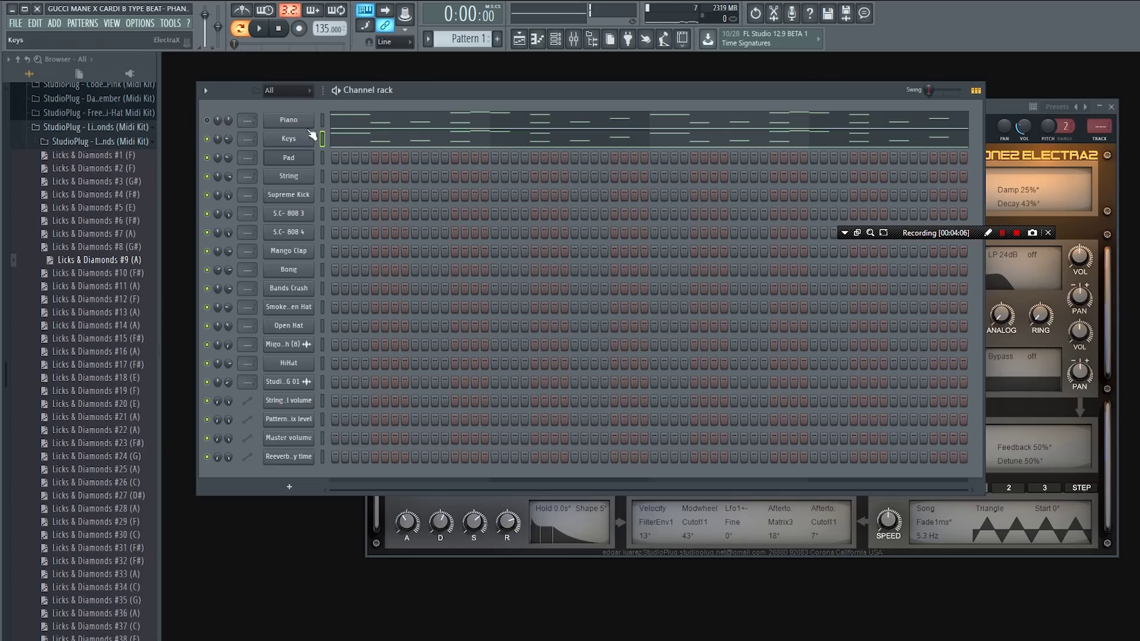
key(space)
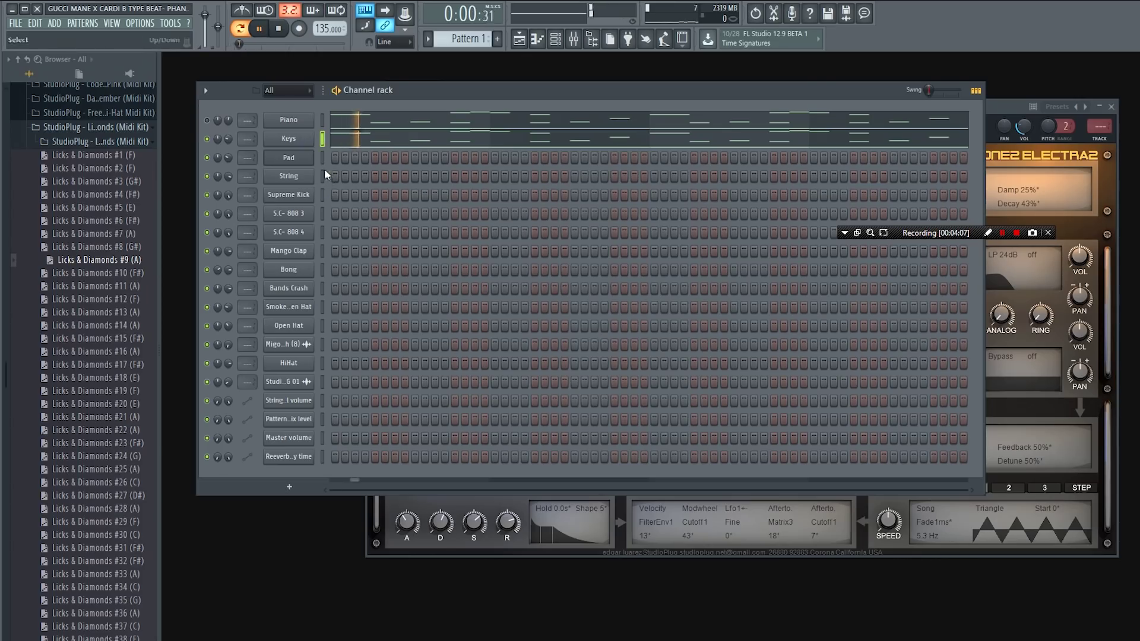
Stop playback, set the Keys channel's root note to E5, then play the pattern and stop it
key(space)
click(306, 144)
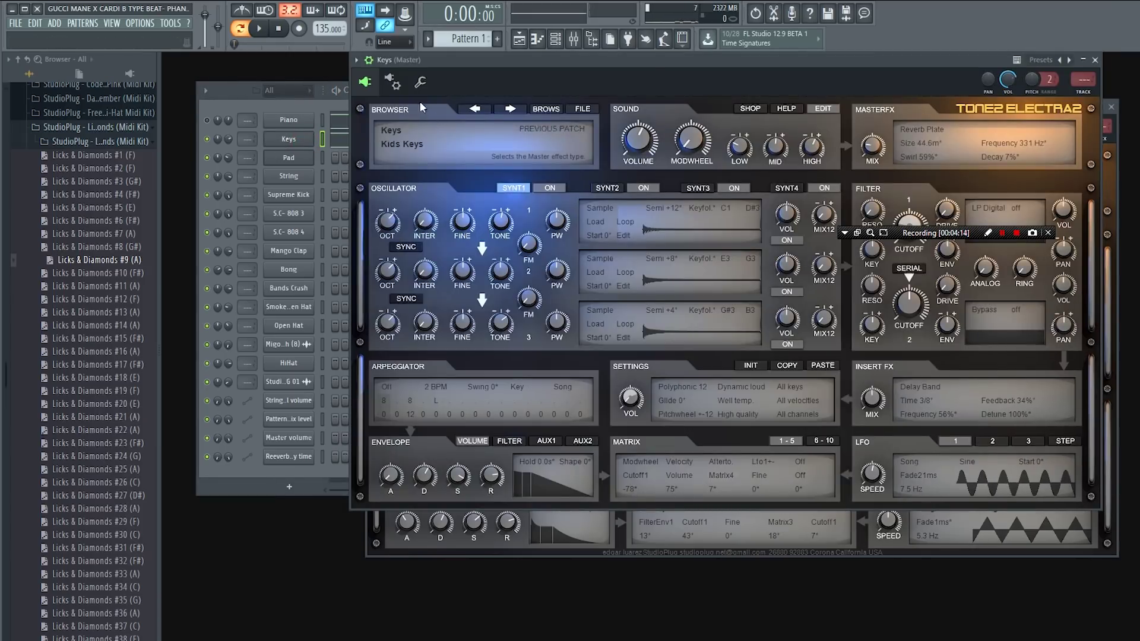
click(419, 82)
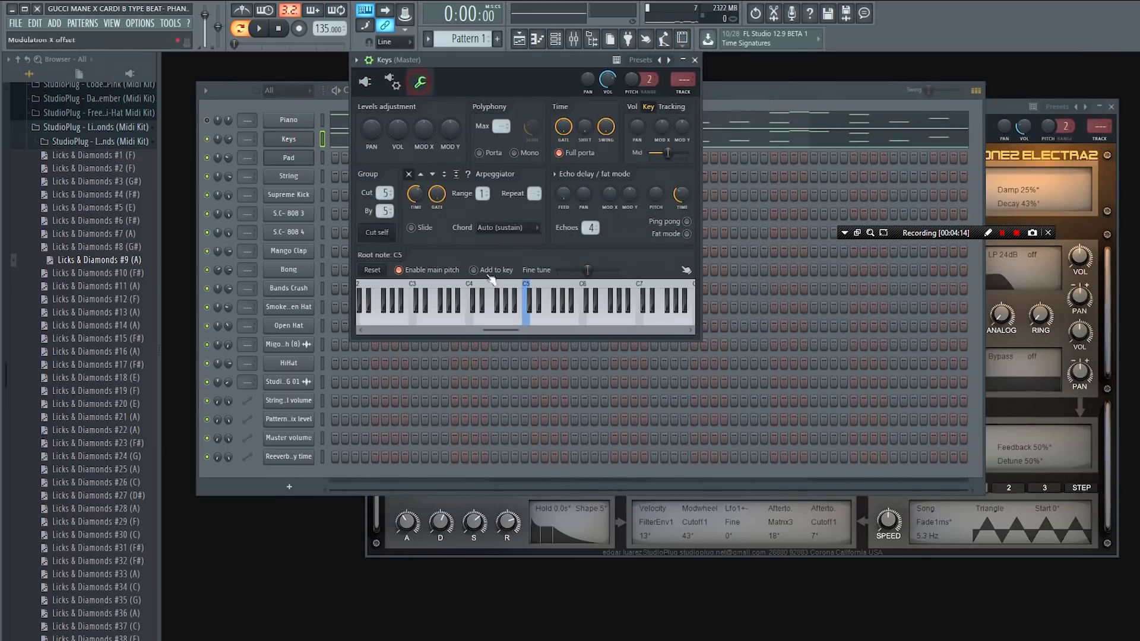
right_click(542, 322)
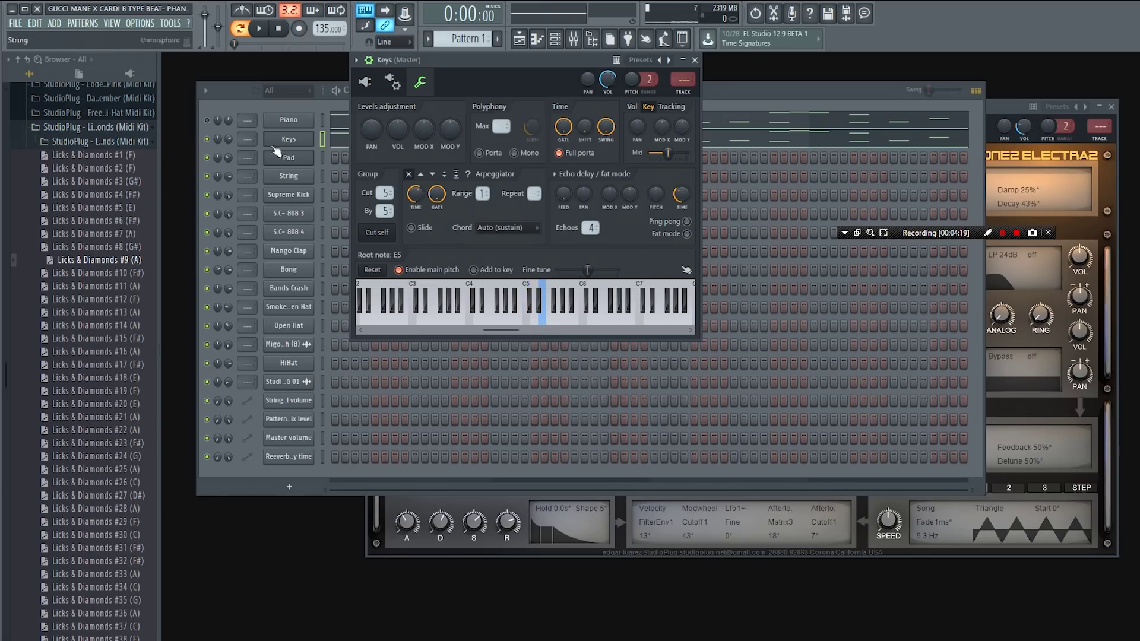
key(space)
click(248, 98)
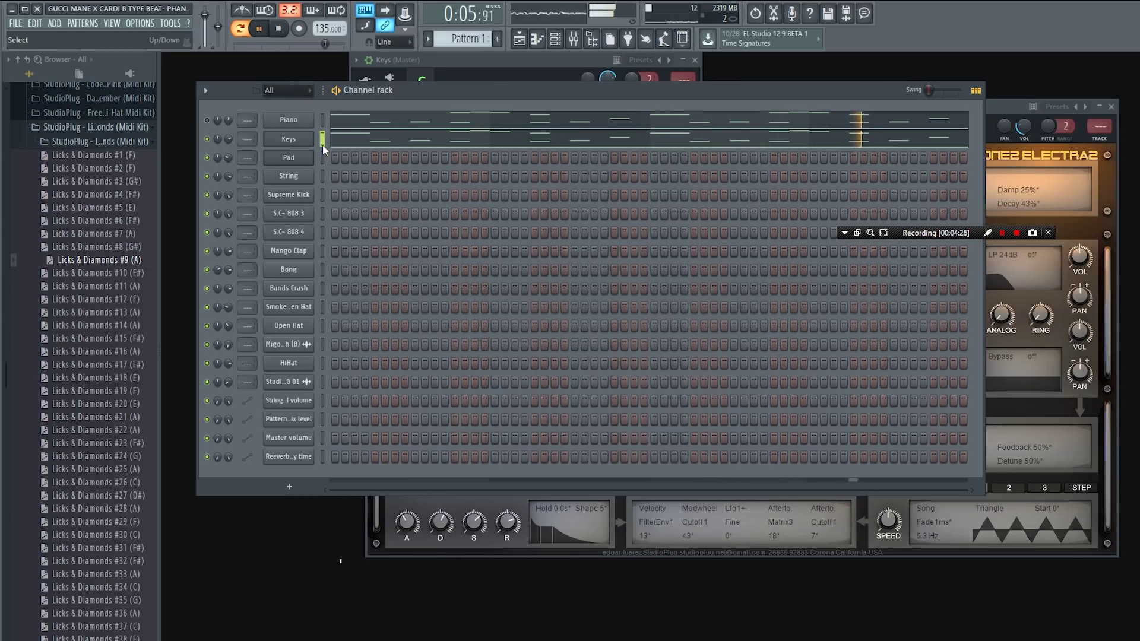
key(space)
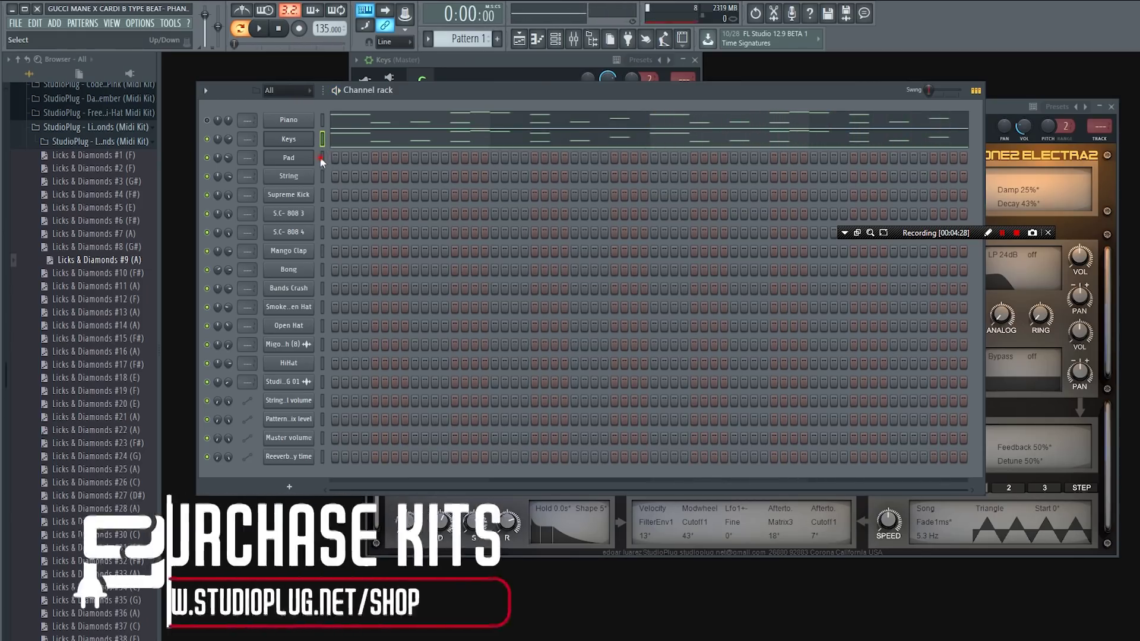
Paste the melody into the Pad channel and mute the Keys channel
click(322, 158)
key(ctrl+v)
click(207, 139)
Set the Pad channel's root note to E5, close its settings and check it by playing the pattern
click(286, 159)
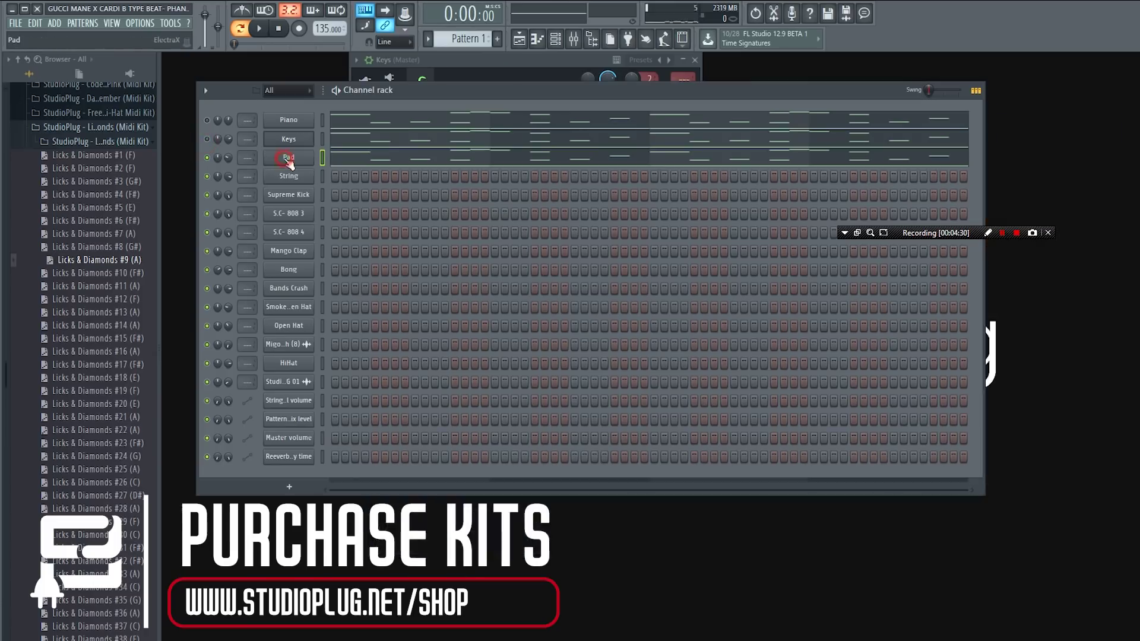
click(288, 158)
click(559, 366)
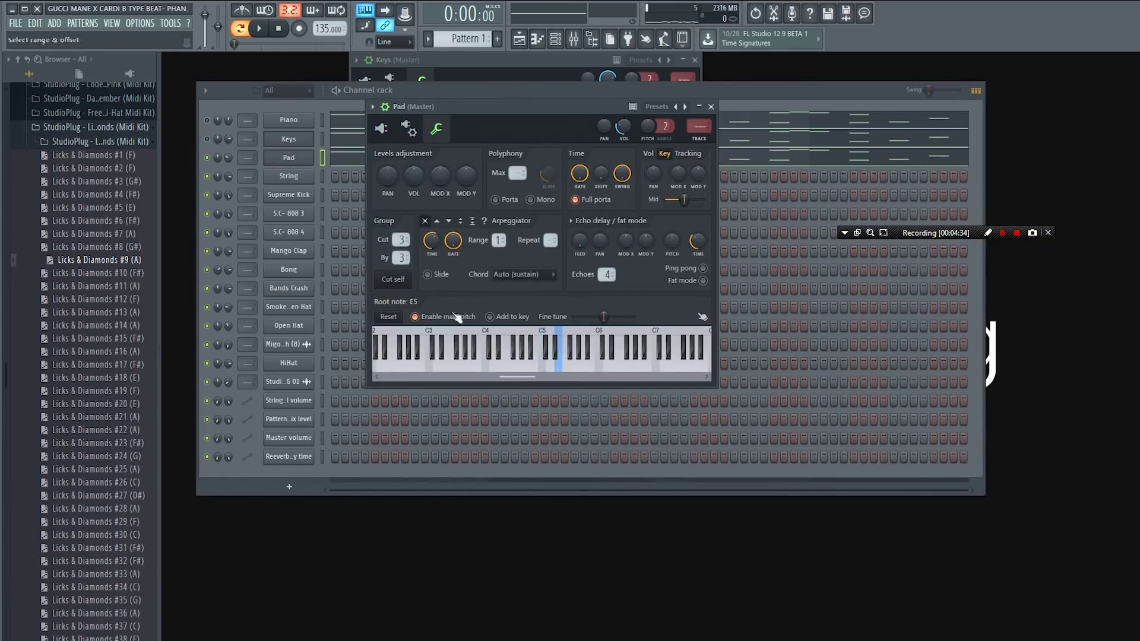
click(288, 159)
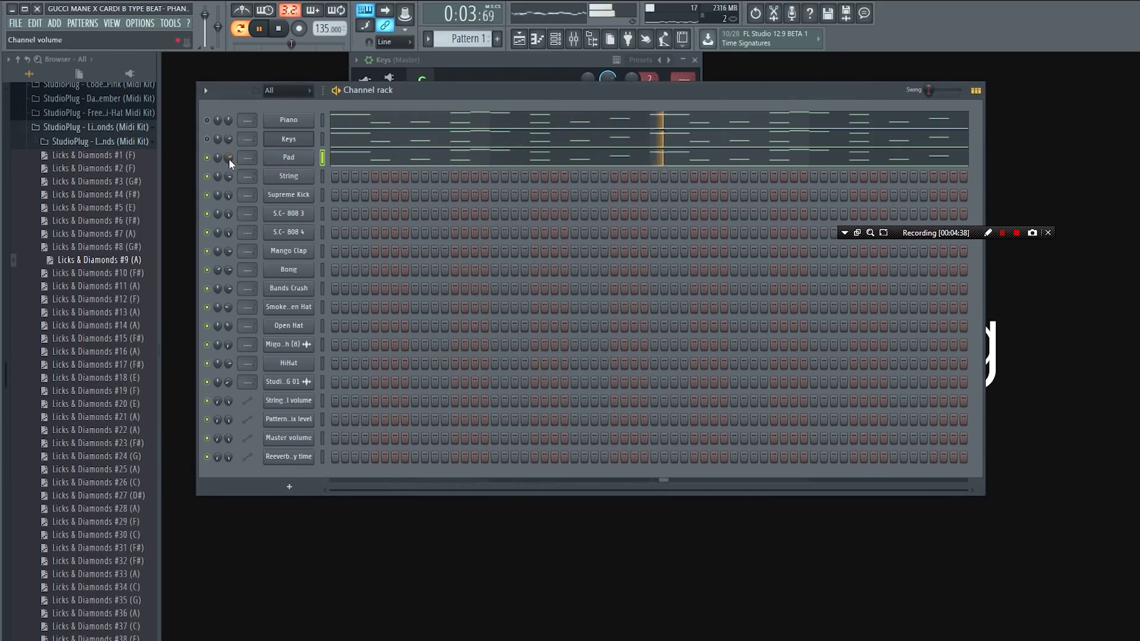
key(space)
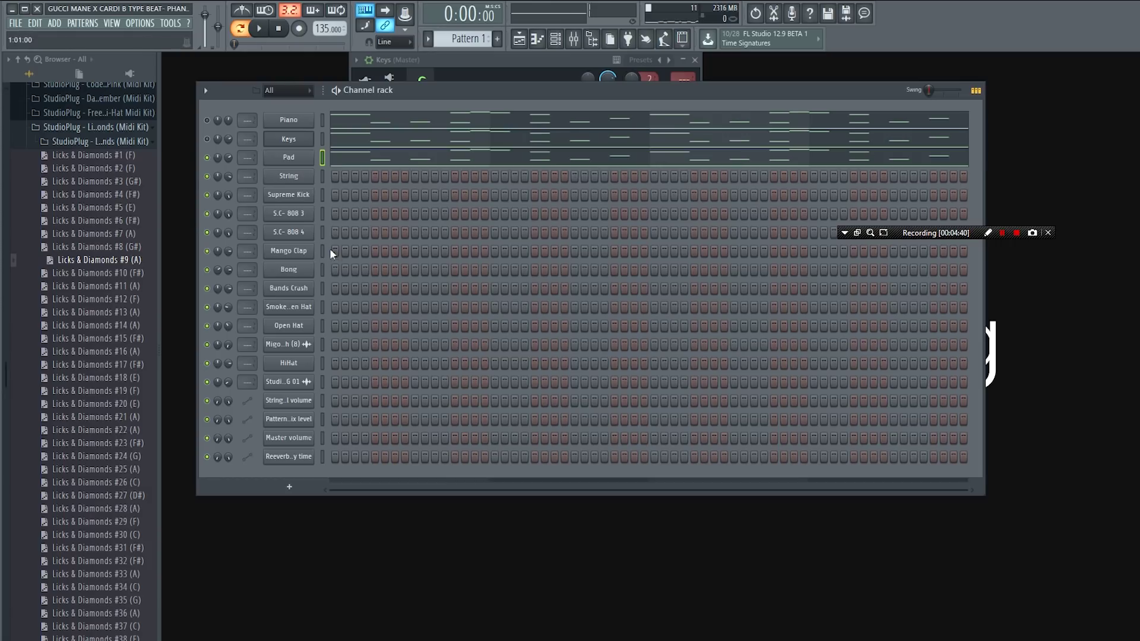
Paste the melody into the String channel, mute the Pad channel and play the pattern
key(ctrl+v)
click(205, 159)
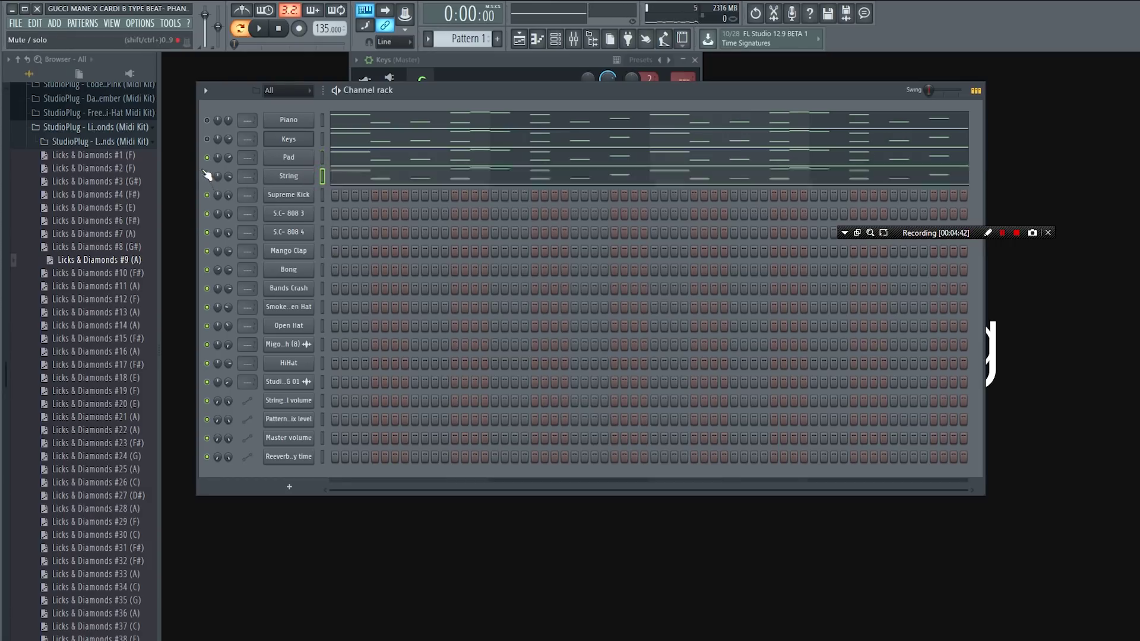
key(space)
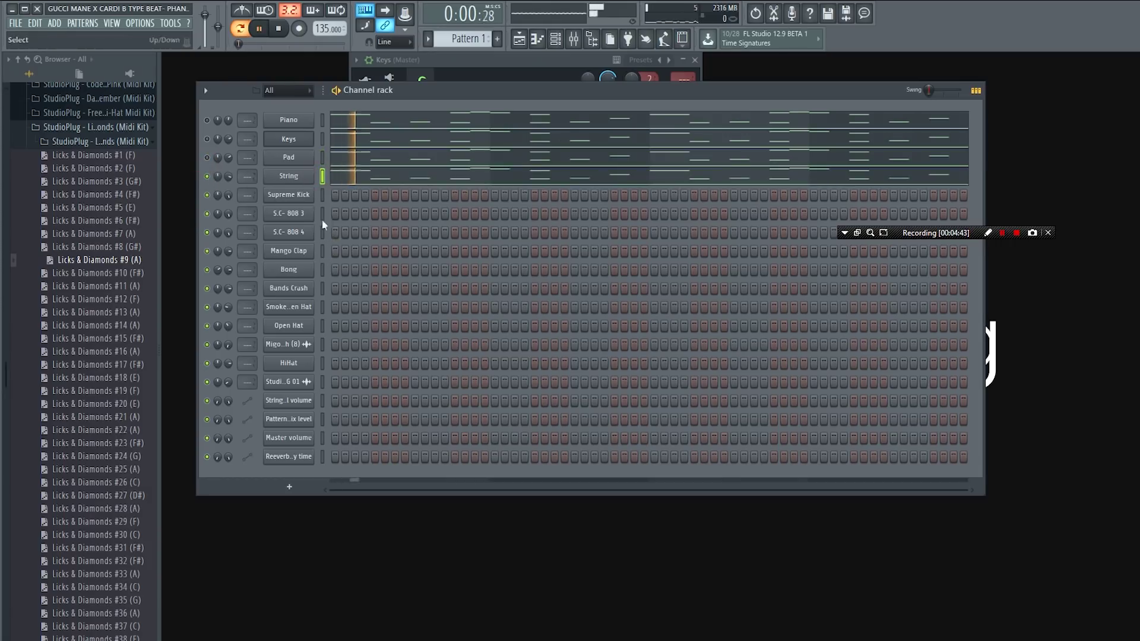
Set the String channel's root note to E5, stop playback and close its settings
click(288, 177)
click(388, 88)
right_click(511, 324)
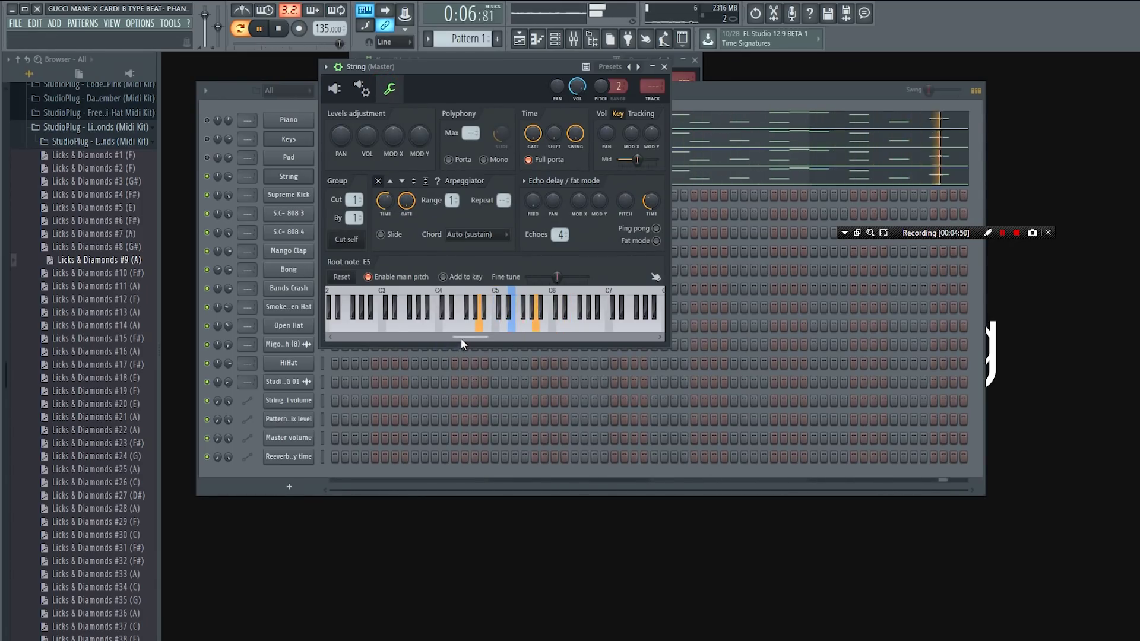
key(space)
click(291, 178)
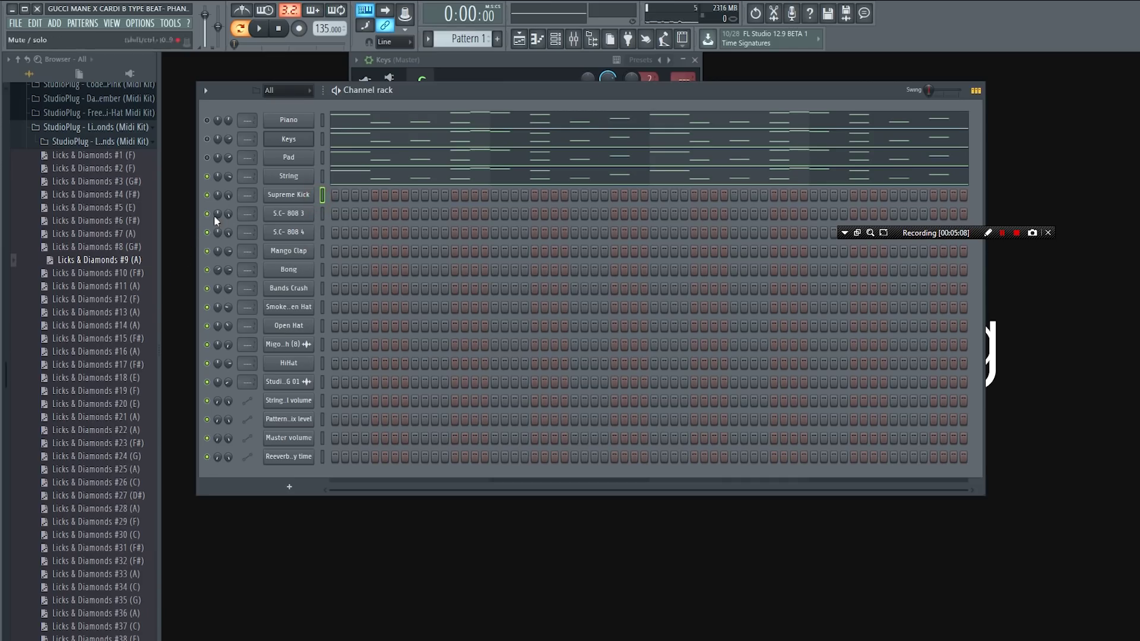
Open the Supreme Kick channel's piano roll and place C5 kicks on beats 1 and 4 of bar 1 during playback
right_click(296, 199)
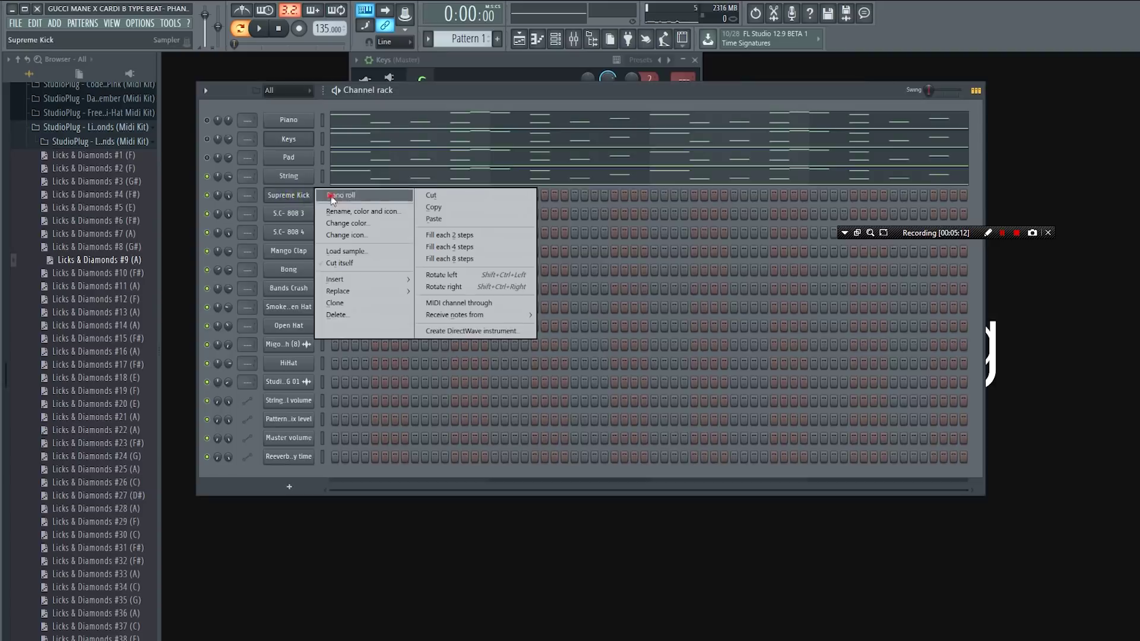
click(330, 195)
key(space)
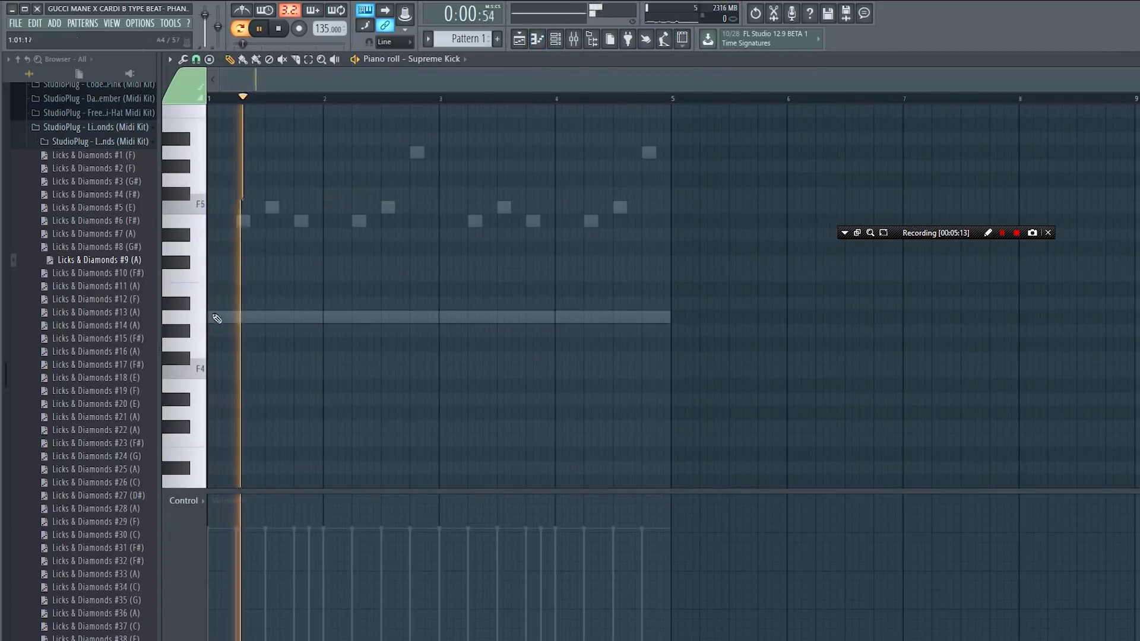
click(210, 275)
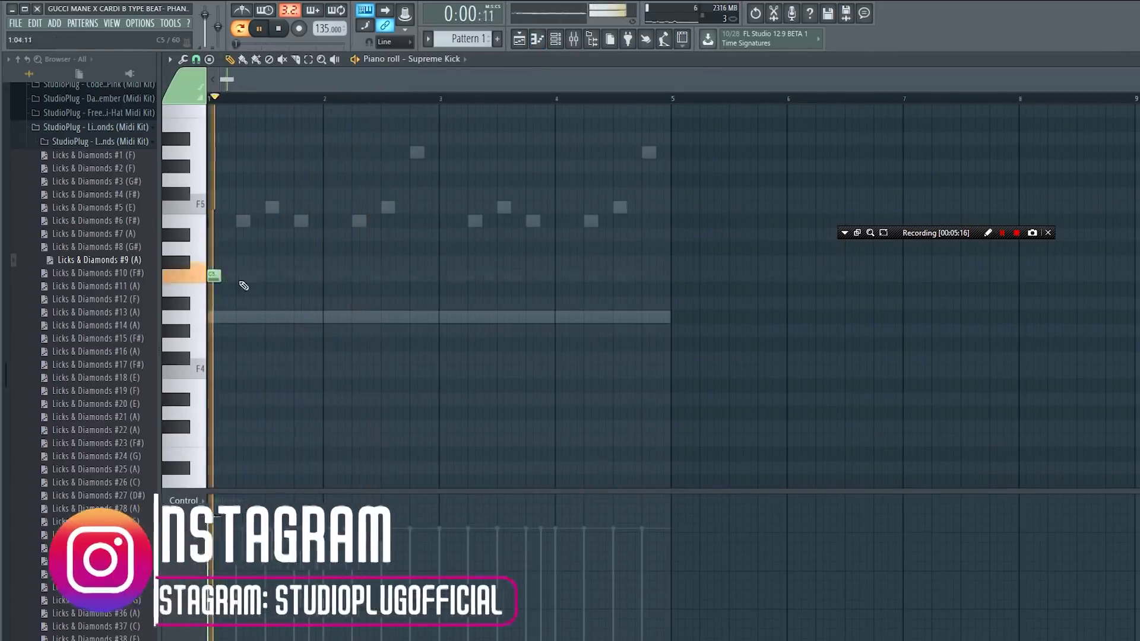
click(301, 276)
key(space)
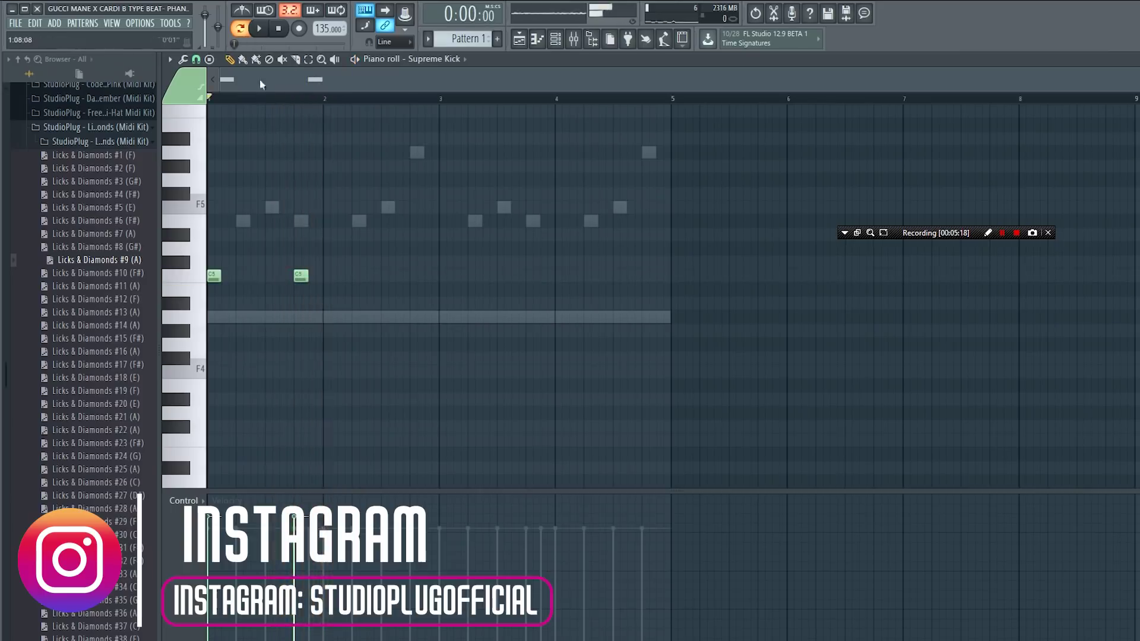
Unmute the Keys channel, play the pattern and return to the Supreme Kick piano roll
click(555, 39)
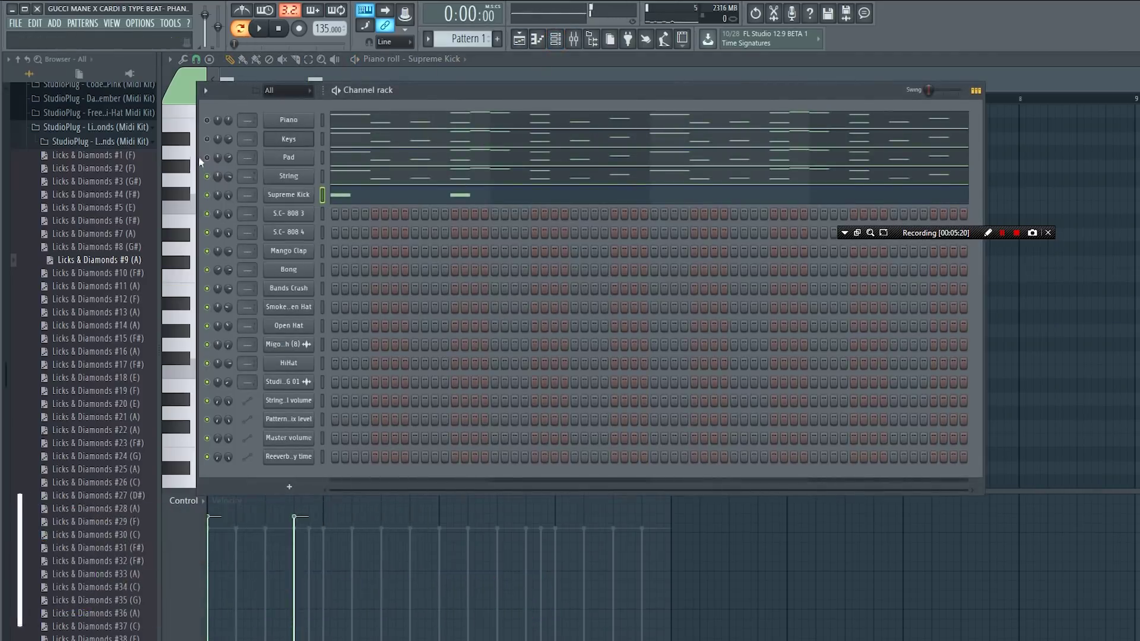
key(space)
key(F6)
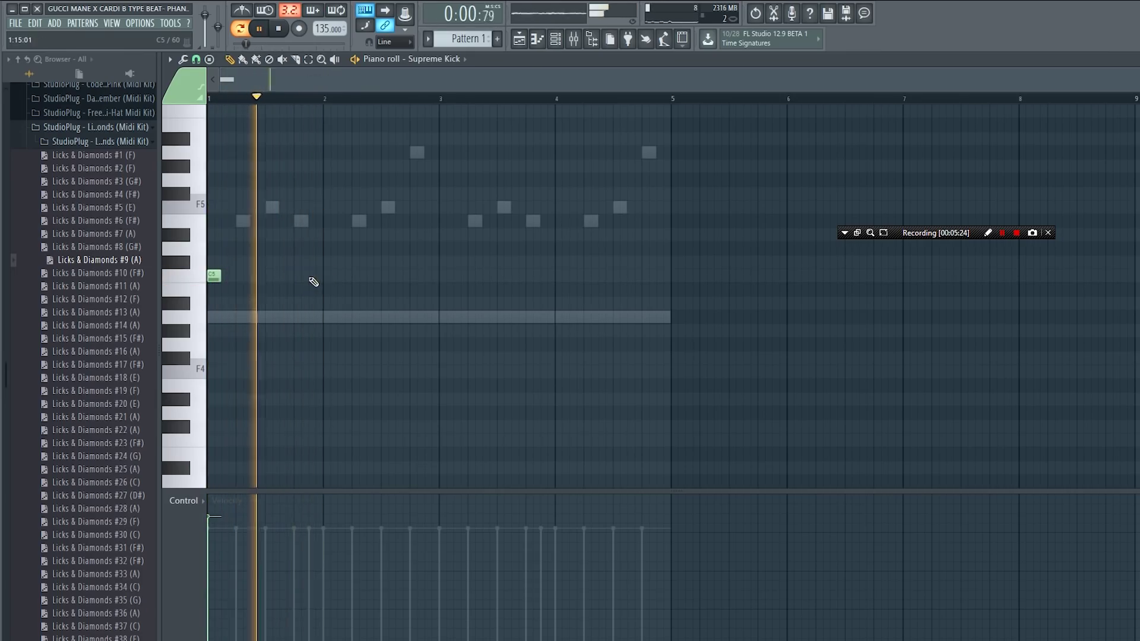
Replace the second kick with a C5 note half a beat later and add C5 kicks across bars 2 to 4
drag(308, 279, 320, 277)
click(358, 275)
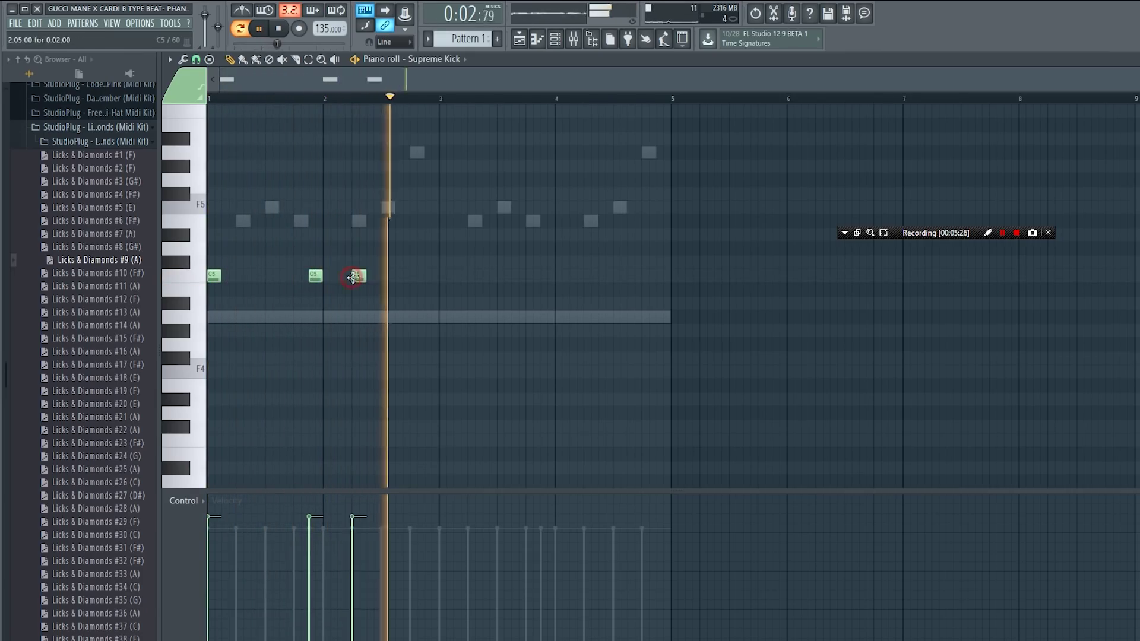
click(445, 275)
click(546, 276)
click(590, 277)
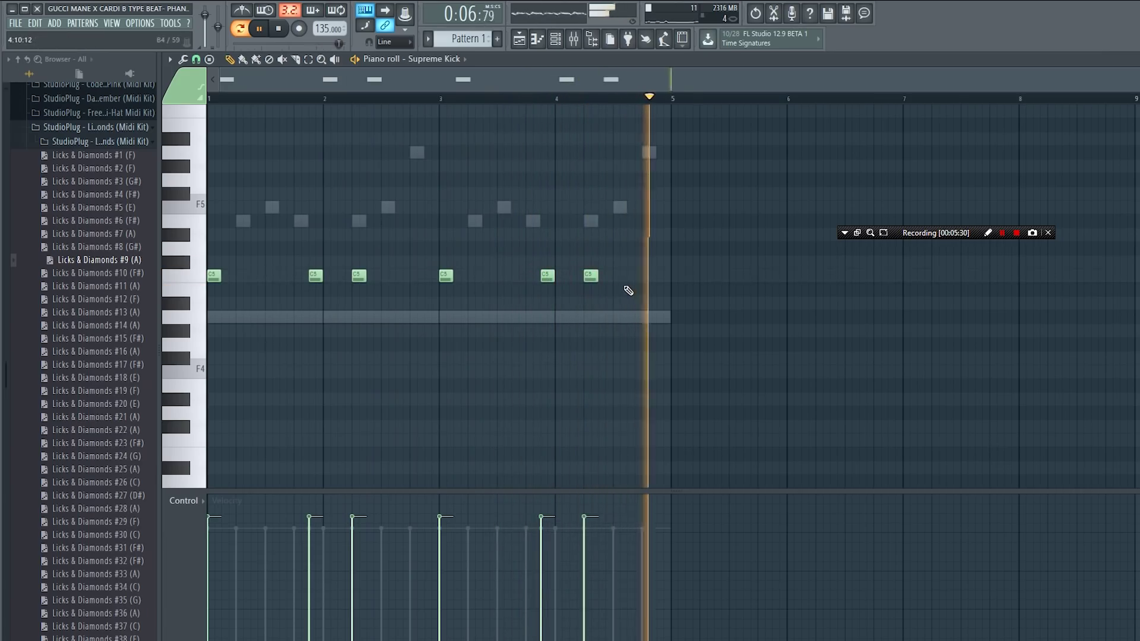
Add three C5 fill kicks in the second half of bar 4, the last two closely spaced
click(632, 276)
click(663, 276)
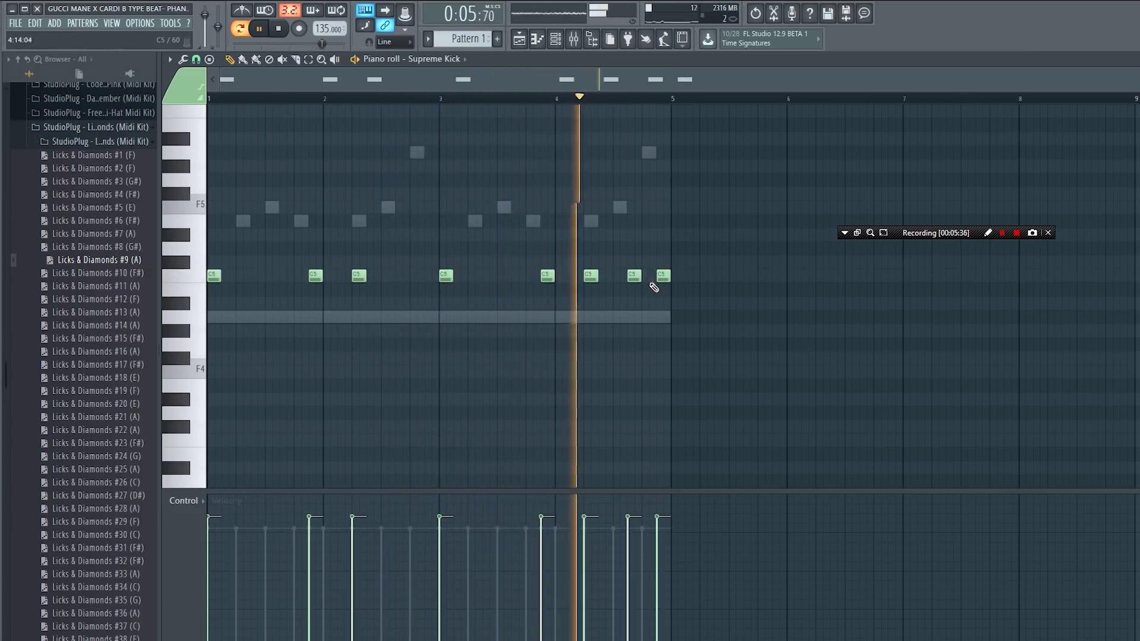
click(652, 290)
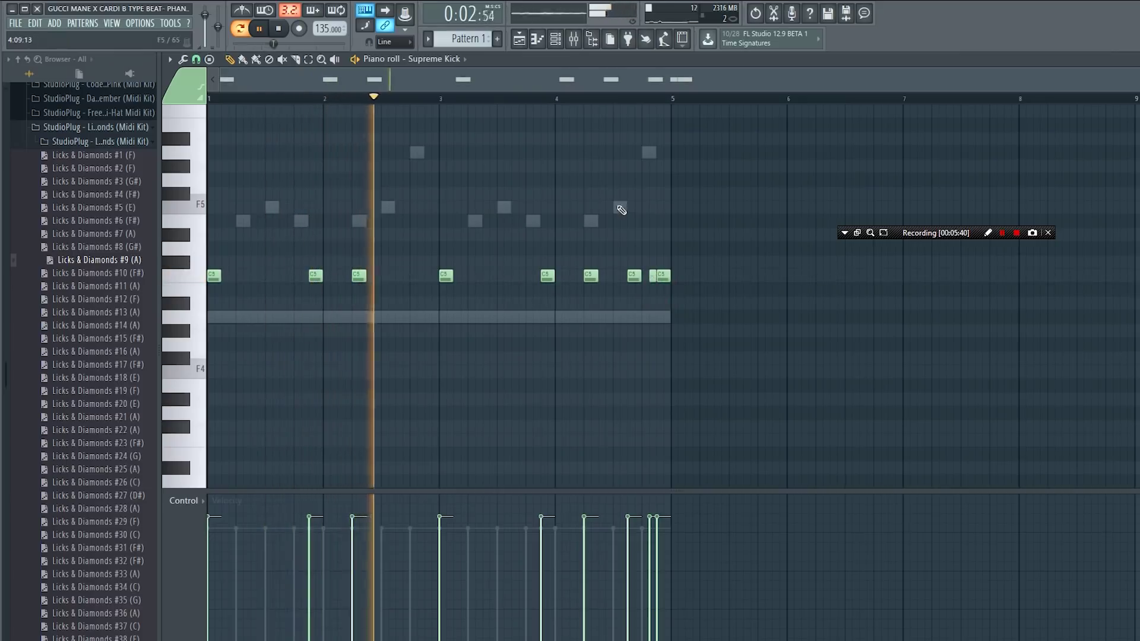
Return to the channel rack, stop playback and open the S.C- 808 3 channel's settings
click(556, 42)
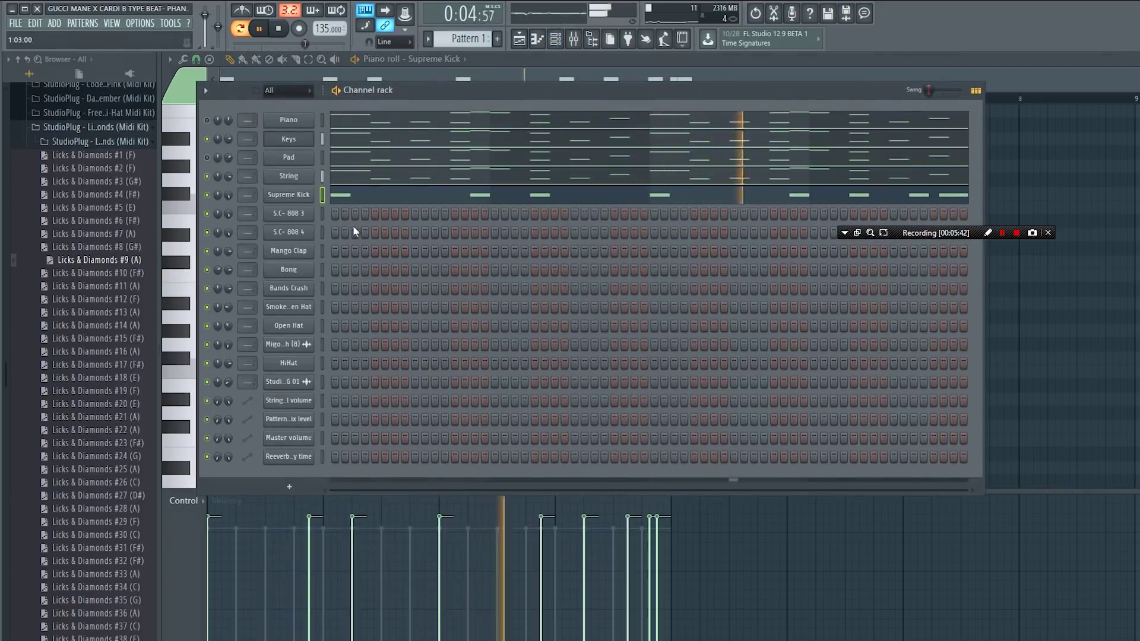
click(321, 214)
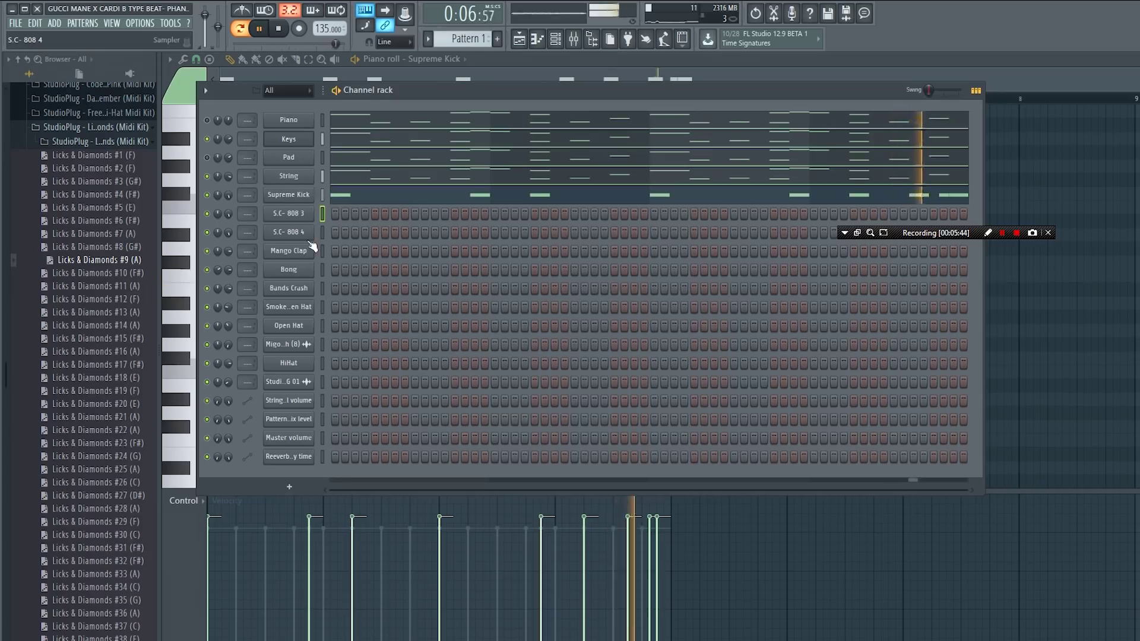
key(space)
click(288, 213)
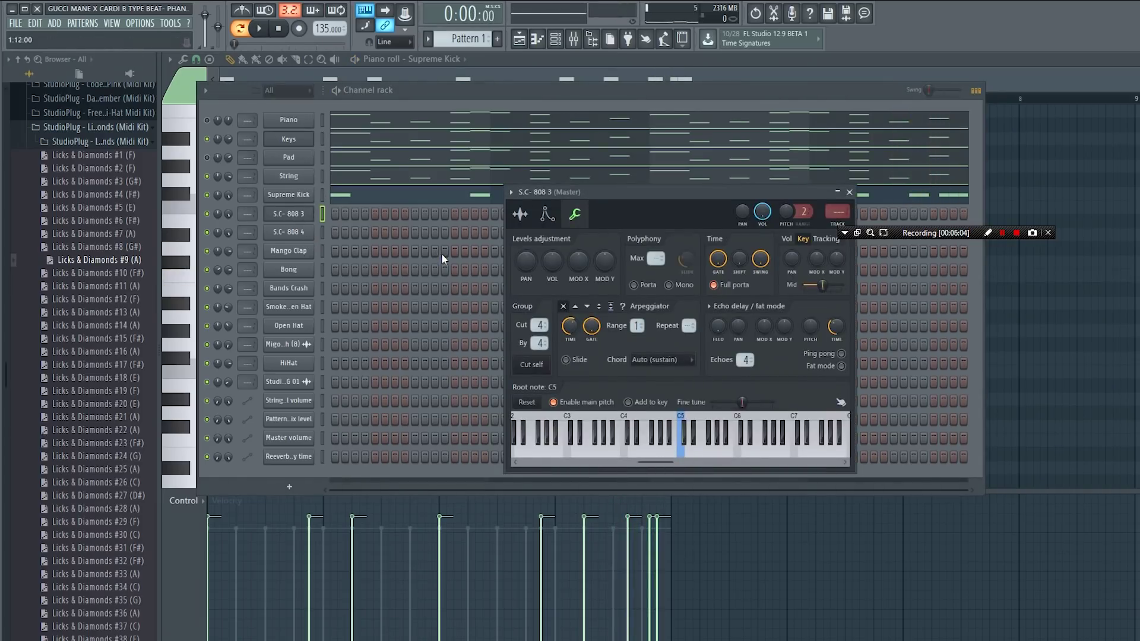
drag(627, 200, 575, 180)
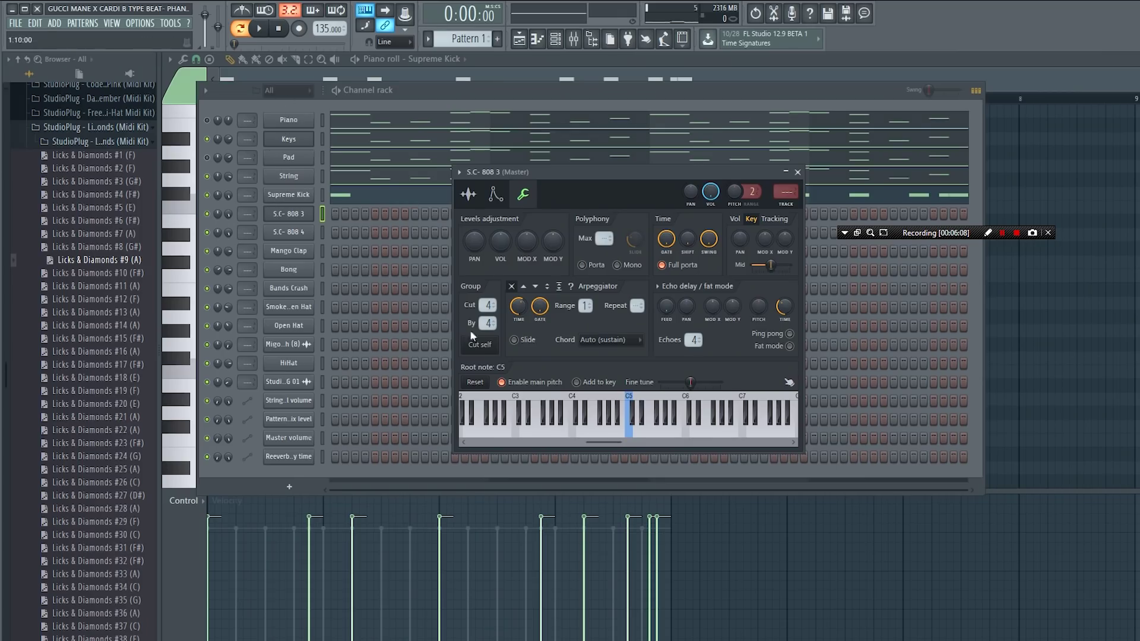
Try progressively lower root notes down to G#4 for the S.C- 808 3 channel, comparing a D5 test note with the pattern
key(x)
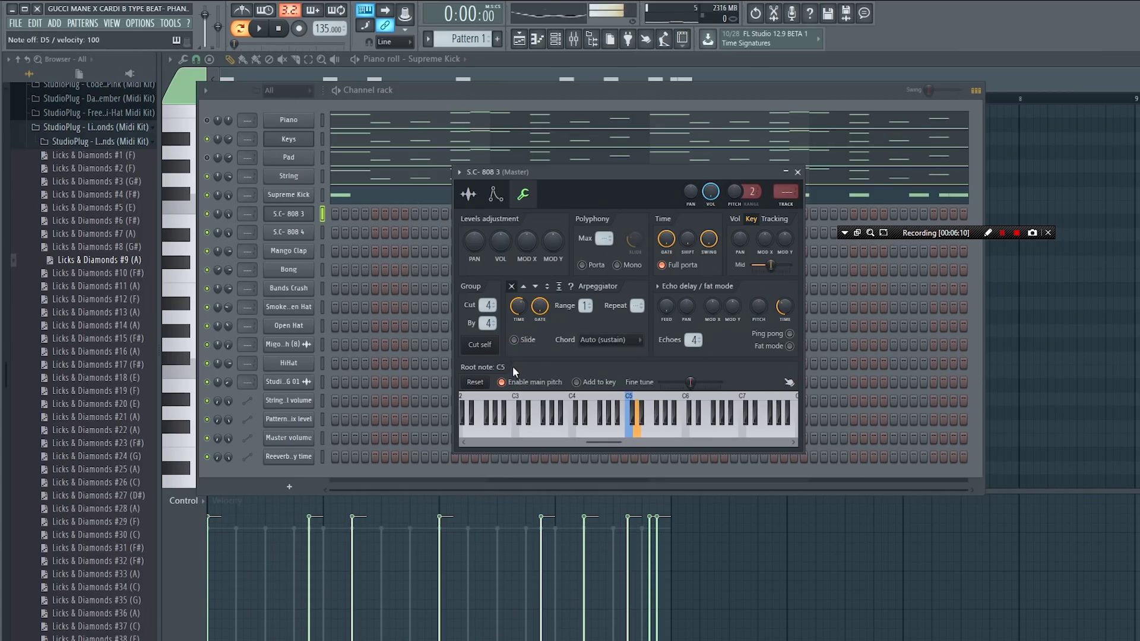
key(space)
key(space)
right_click(622, 433)
key(space)
key(x)
key(space)
right_click(618, 422)
key(space)
key(space)
right_click(608, 418)
key(space)
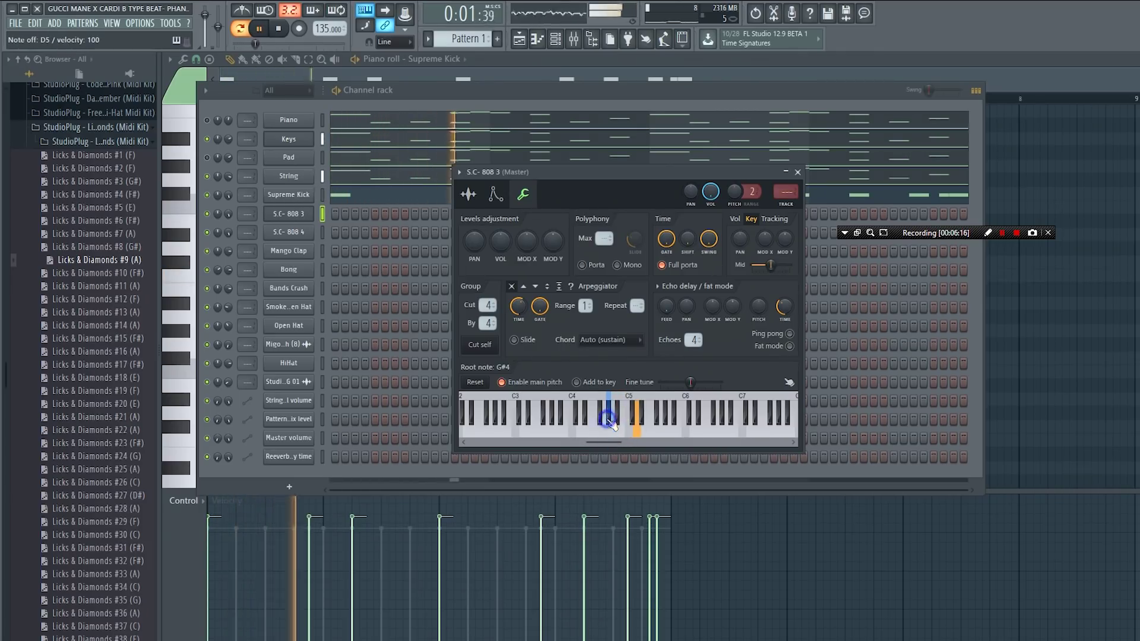
Set the S.C- 808 3 channel's root note to G4 and compare a D5 test note with the playing pattern
key(space)
right_click(605, 422)
key(space)
key(space)
right_click(605, 422)
key(space)
right_click(606, 433)
key(space)
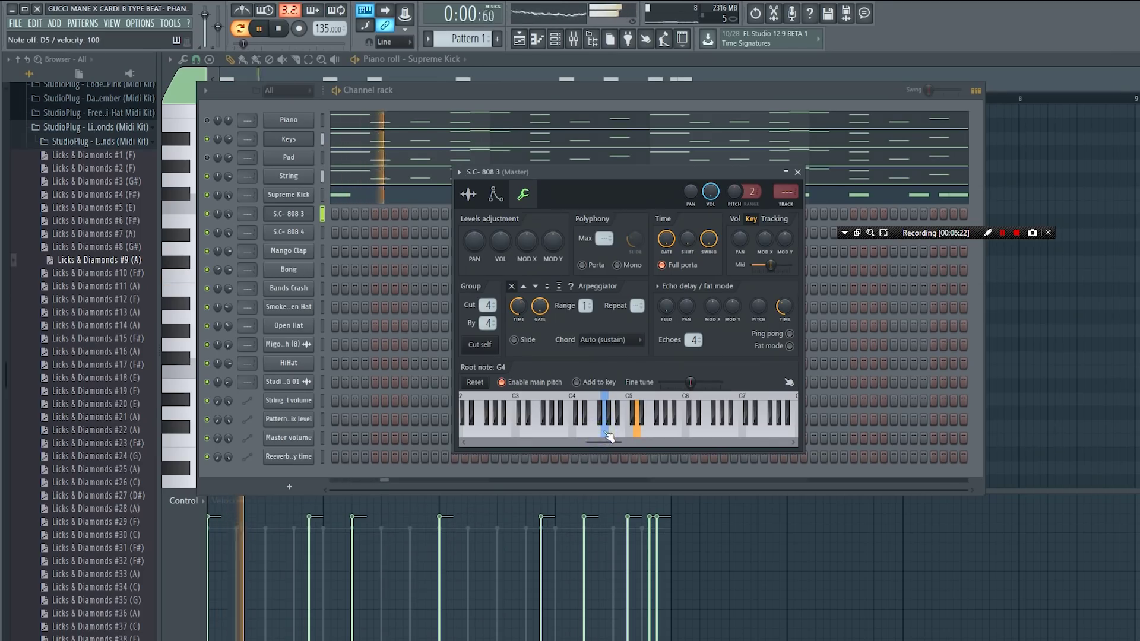
key(space)
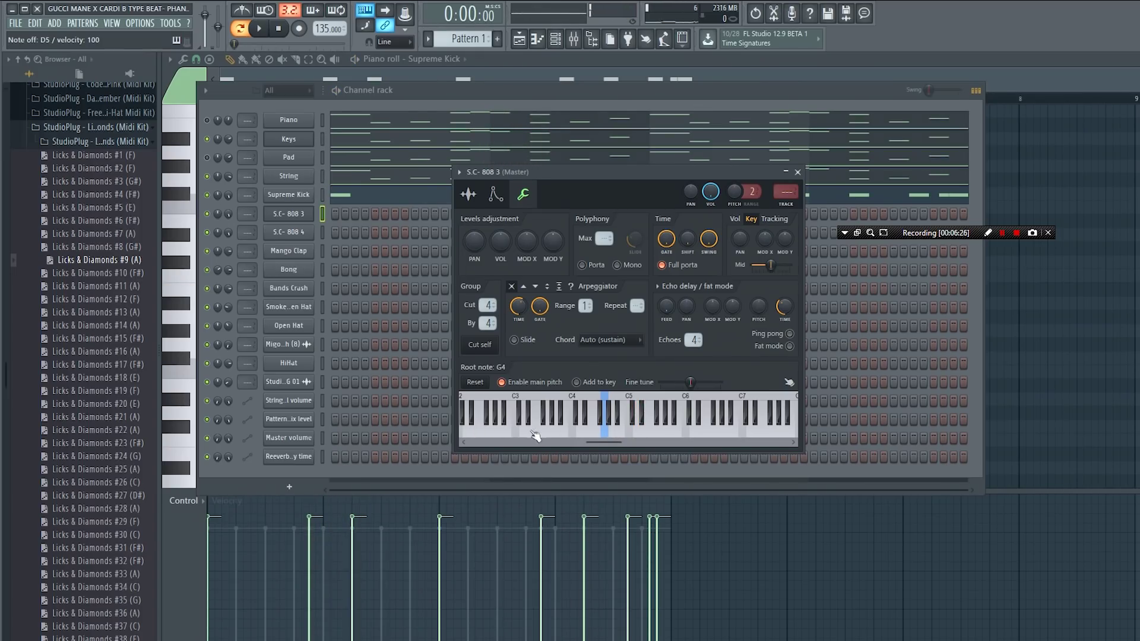
Try D5 as the S.C- 808 3 channel's root note, return it to G4 and close the settings
right_click(549, 434)
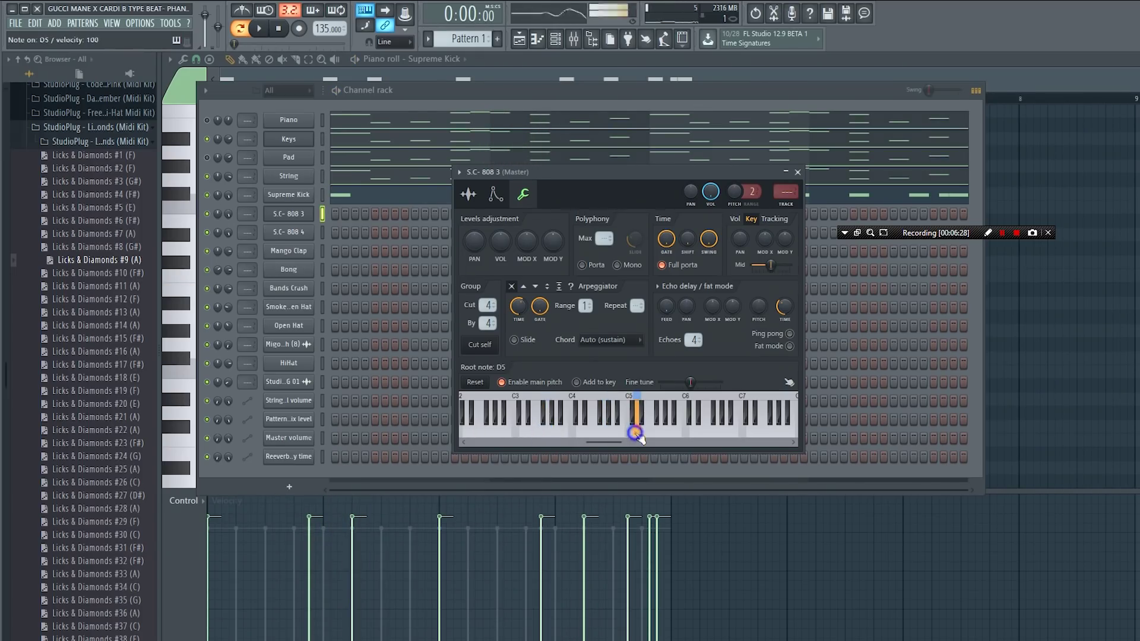
right_click(604, 437)
click(289, 214)
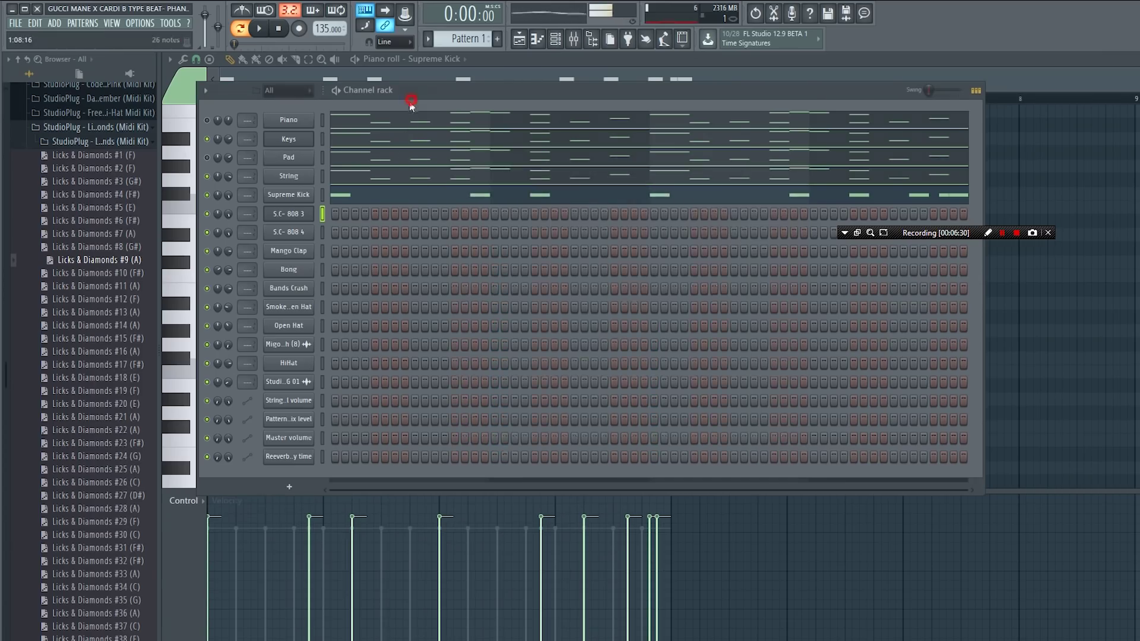
Open the S.C- 808 3 channel's piano roll and place D5 notes on the first two kick hits, checking them with playback
right_click(303, 214)
click(339, 215)
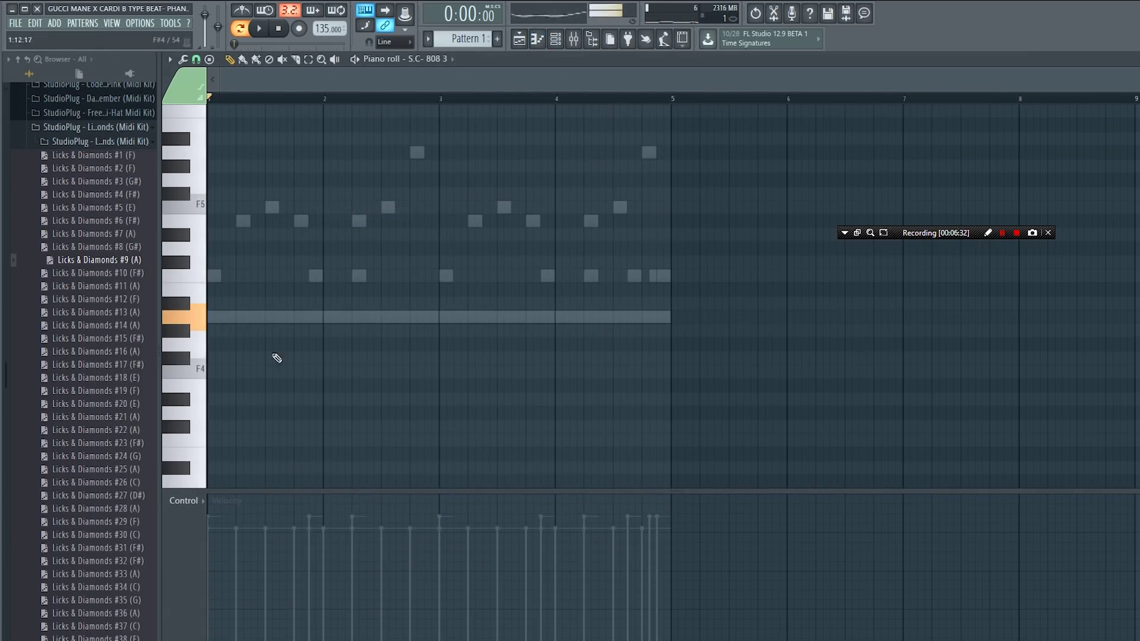
key(space)
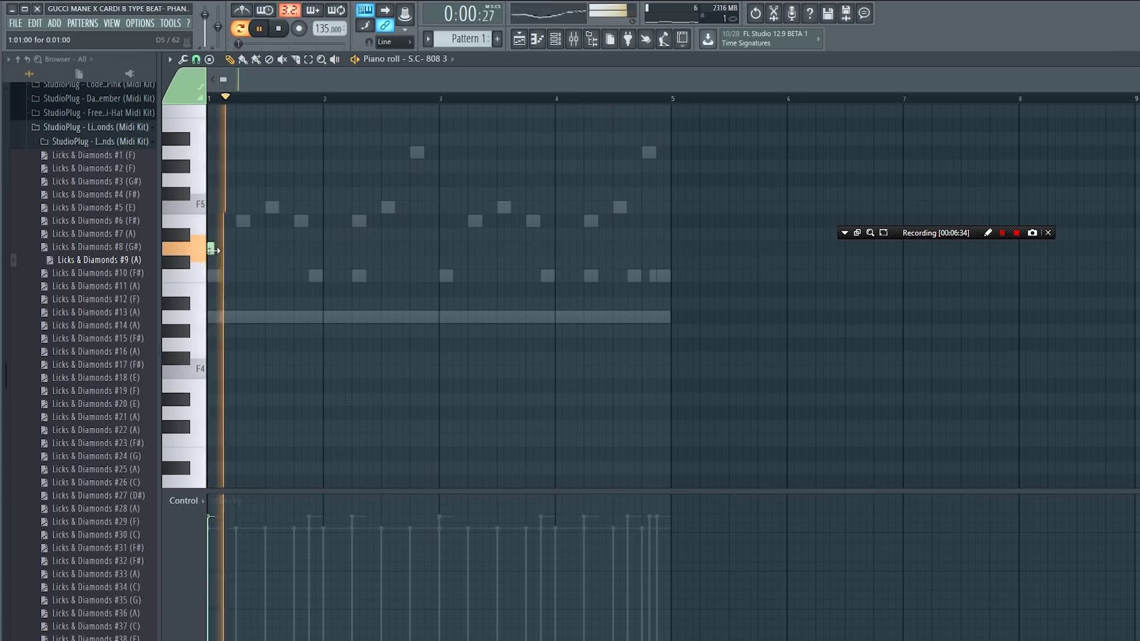
click(311, 248)
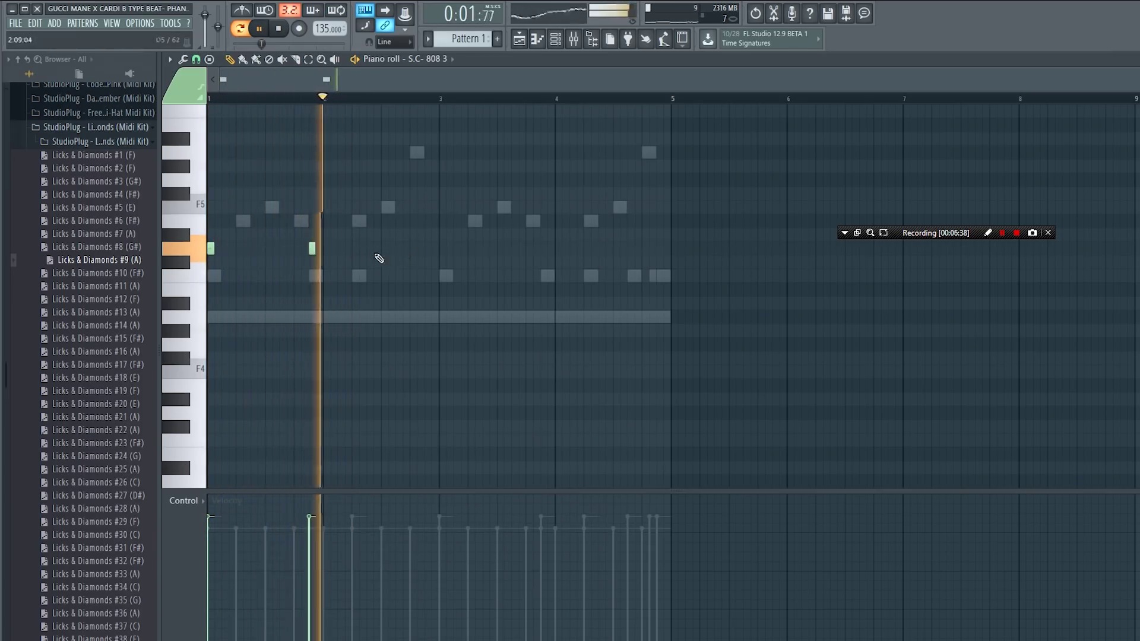
key(space)
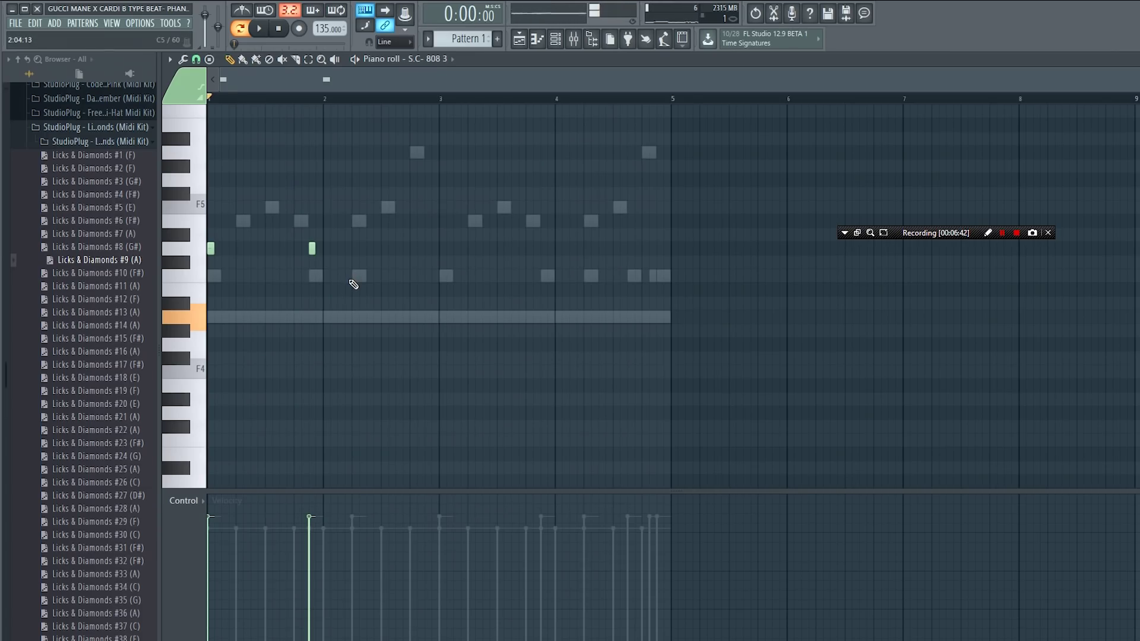
key(space)
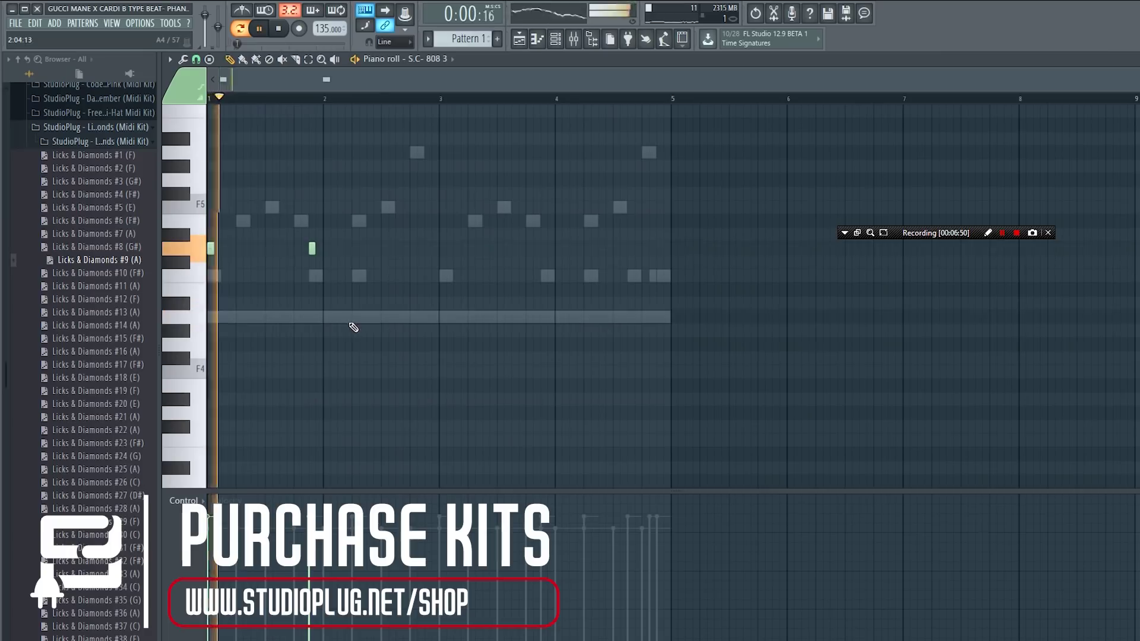
Add an A4 note on the third kick hit, D5 notes on the fourth and fifth, and four A4 notes in bar 4
click(354, 317)
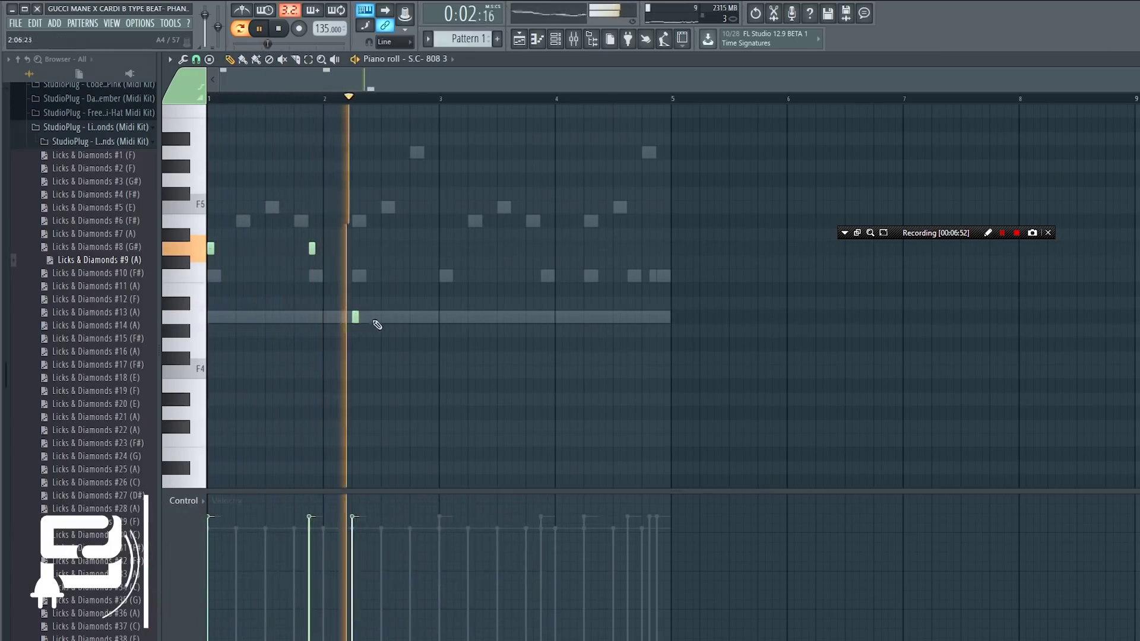
click(442, 248)
click(544, 248)
click(601, 317)
click(630, 317)
click(653, 317)
click(659, 317)
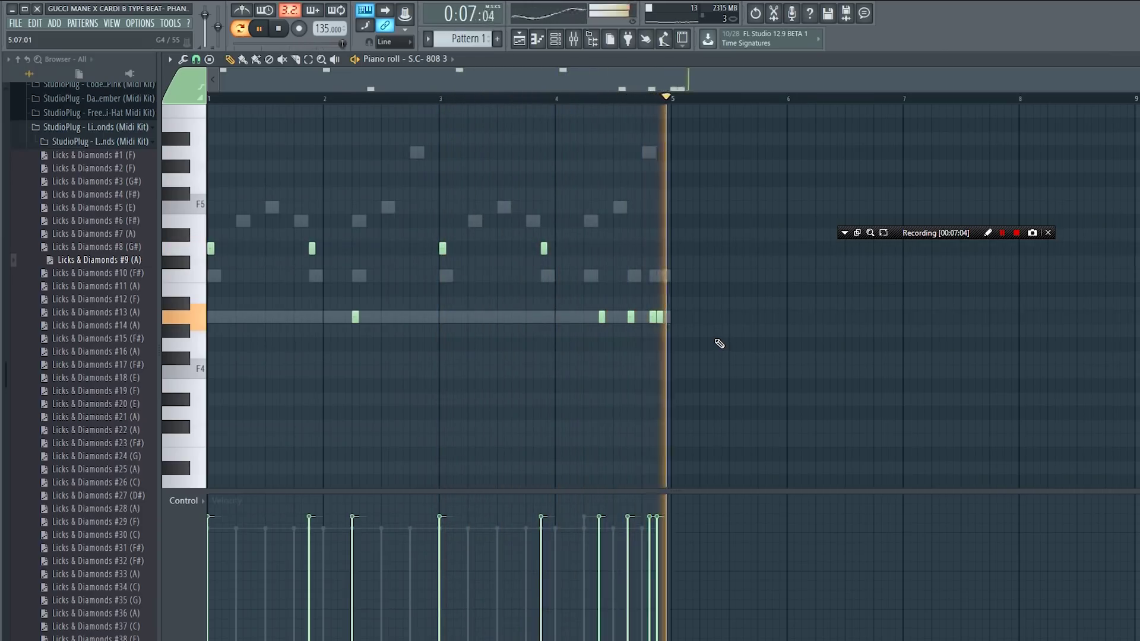
Replay bar 4, move its first A4 note earlier onto the kick hit and stop playback
key(space)
click(561, 105)
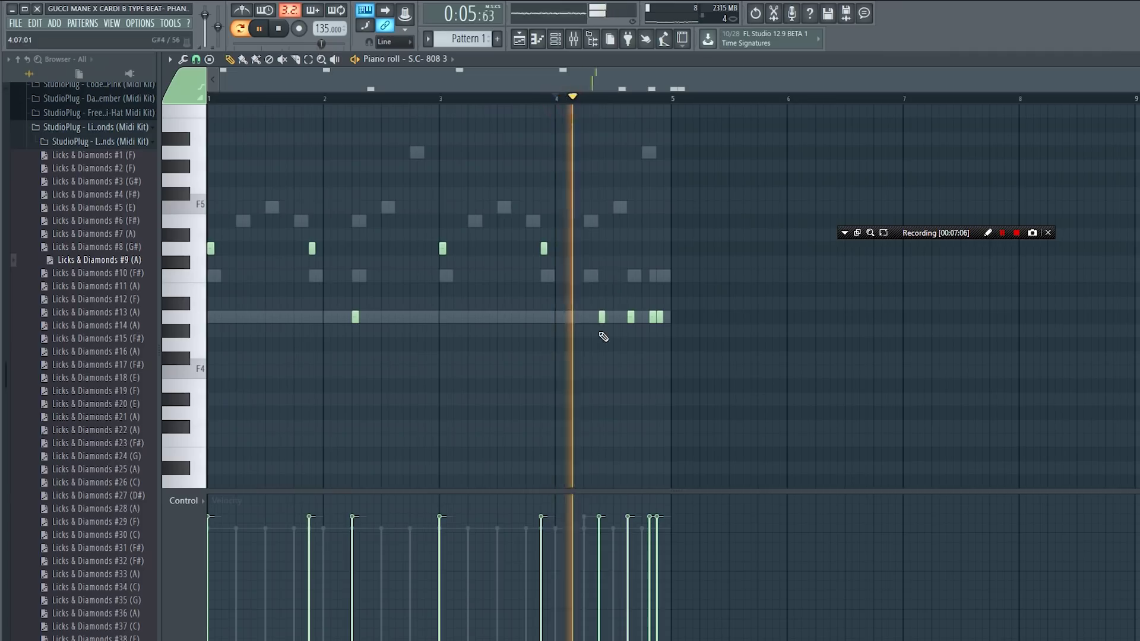
drag(600, 317, 588, 318)
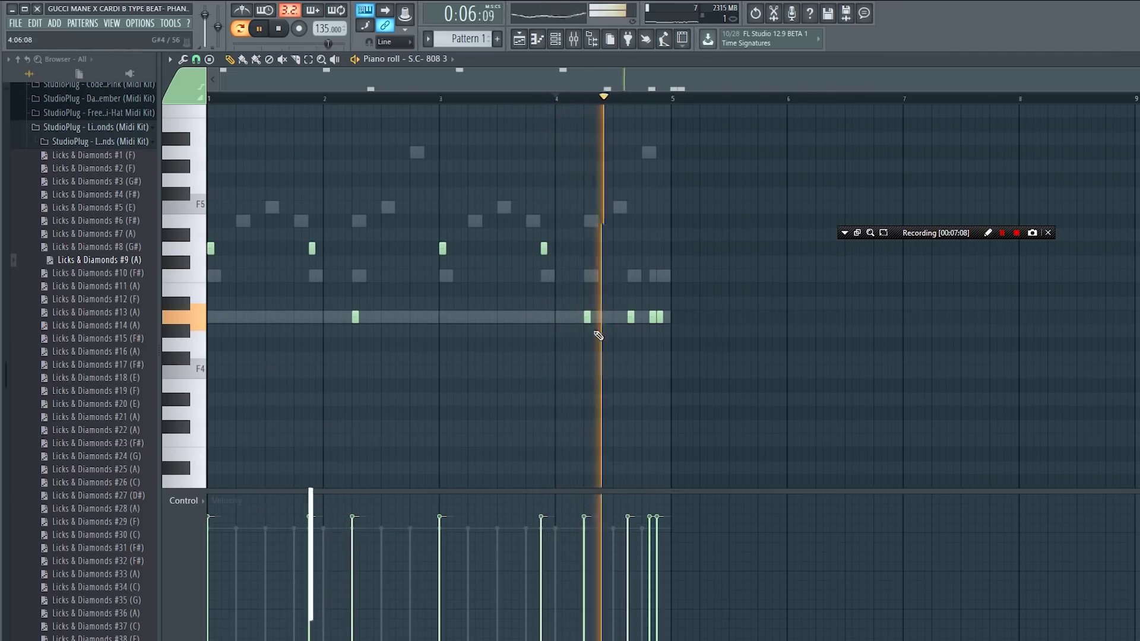
click(279, 29)
Lengthen the 808 notes with the articulator so each one reaches the start of the next
click(284, 38)
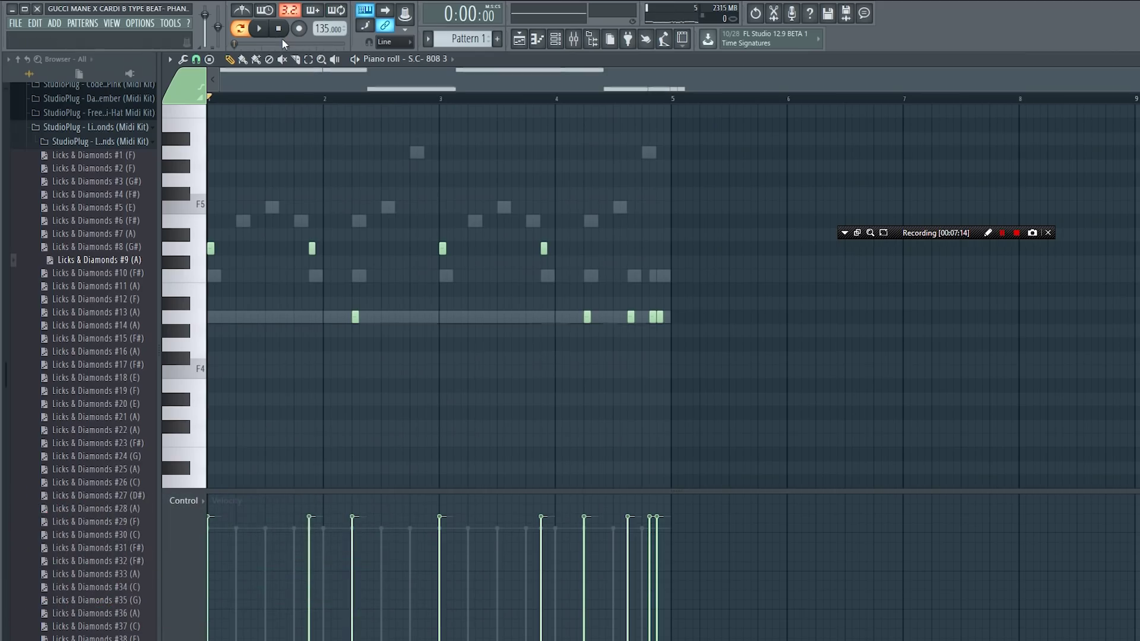
key(alt+r)
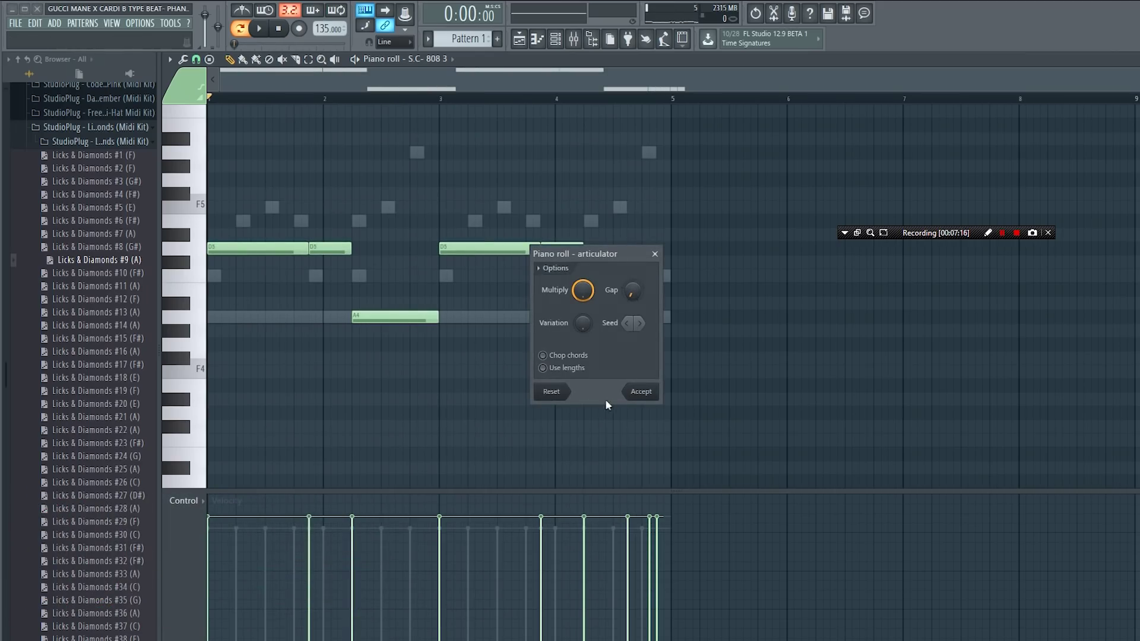
click(636, 392)
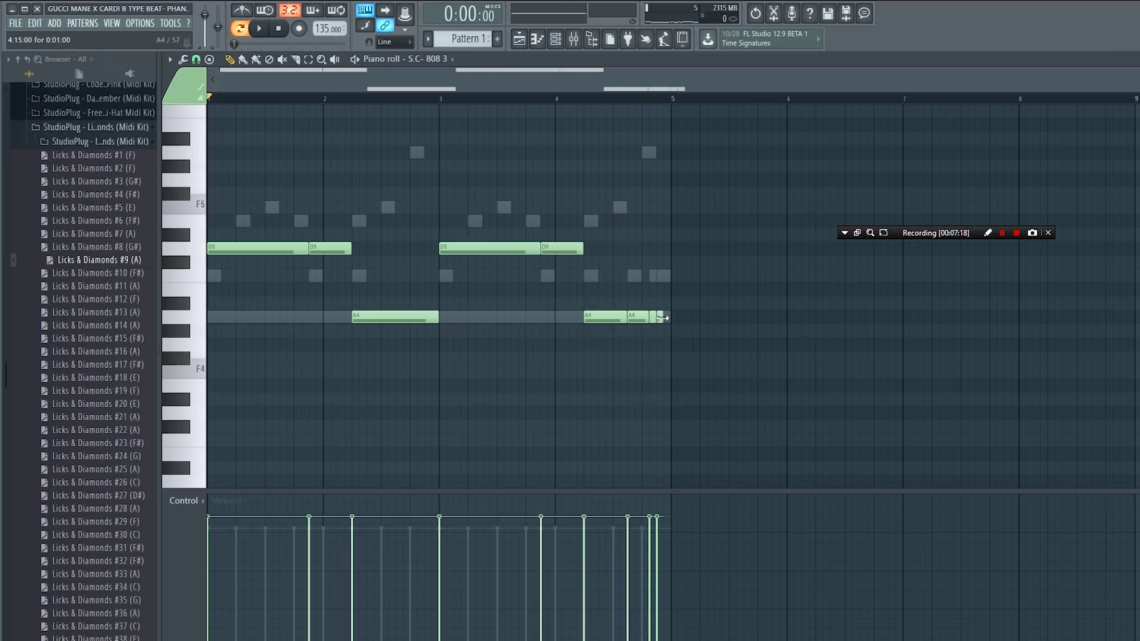
Copy the S.C- 808 3 channel's notes into the S.C- 808 4 channel and mute S.C- 808 3
click(556, 40)
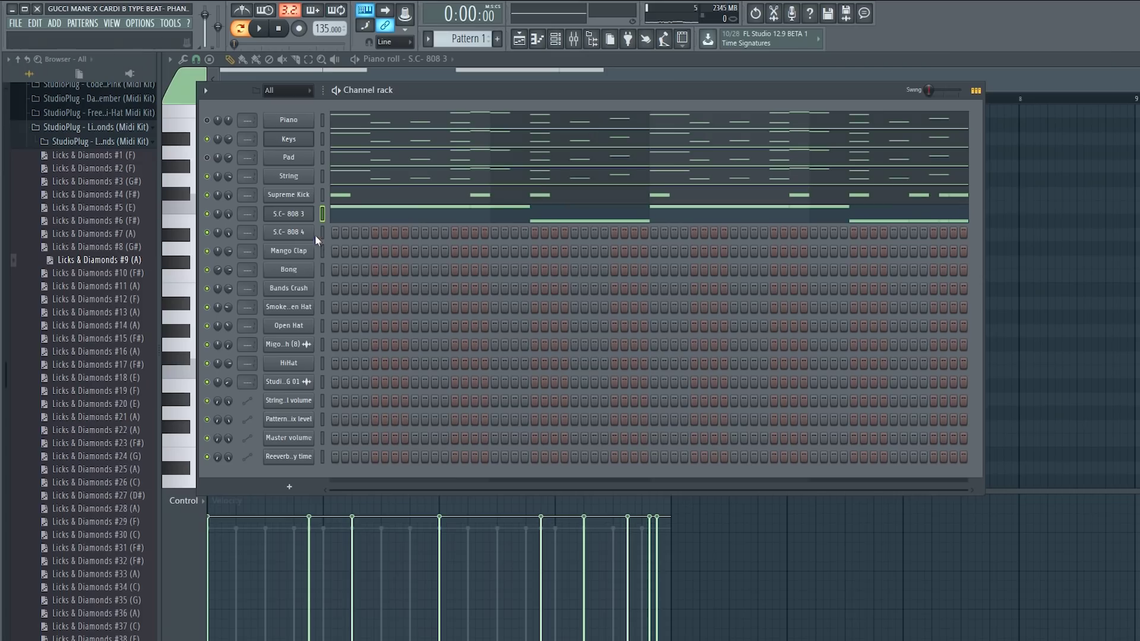
click(322, 217)
key(ctrl+z)
click(323, 232)
key(ctrl+v)
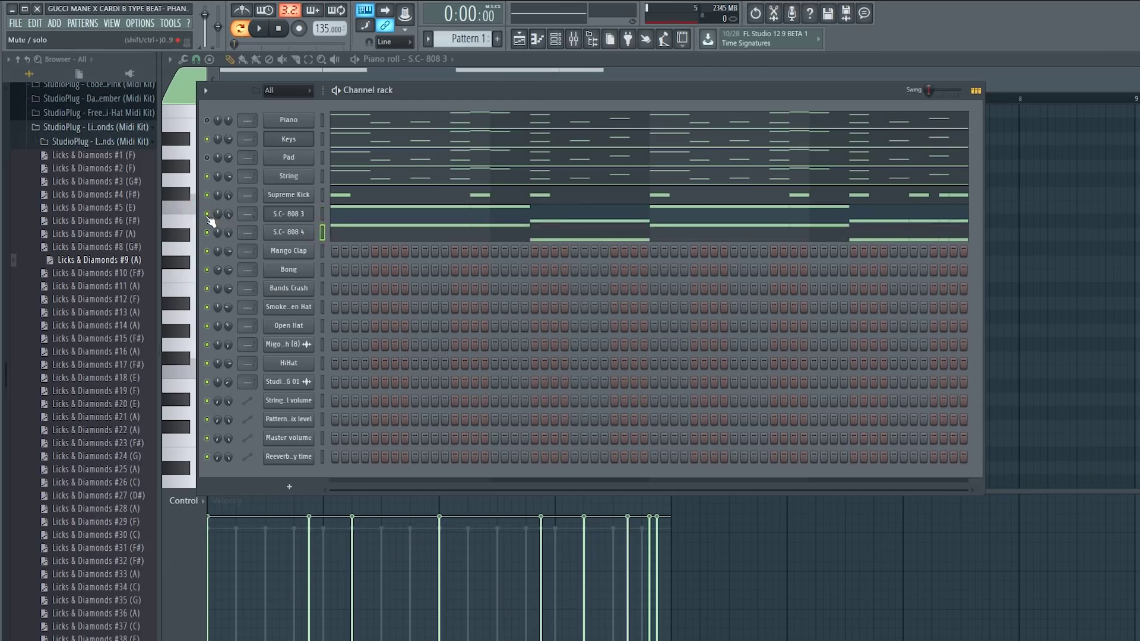
Inspect the sample waveforms of the S.C- 808 3 and S.C- 808 4 channels and close their settings
click(287, 215)
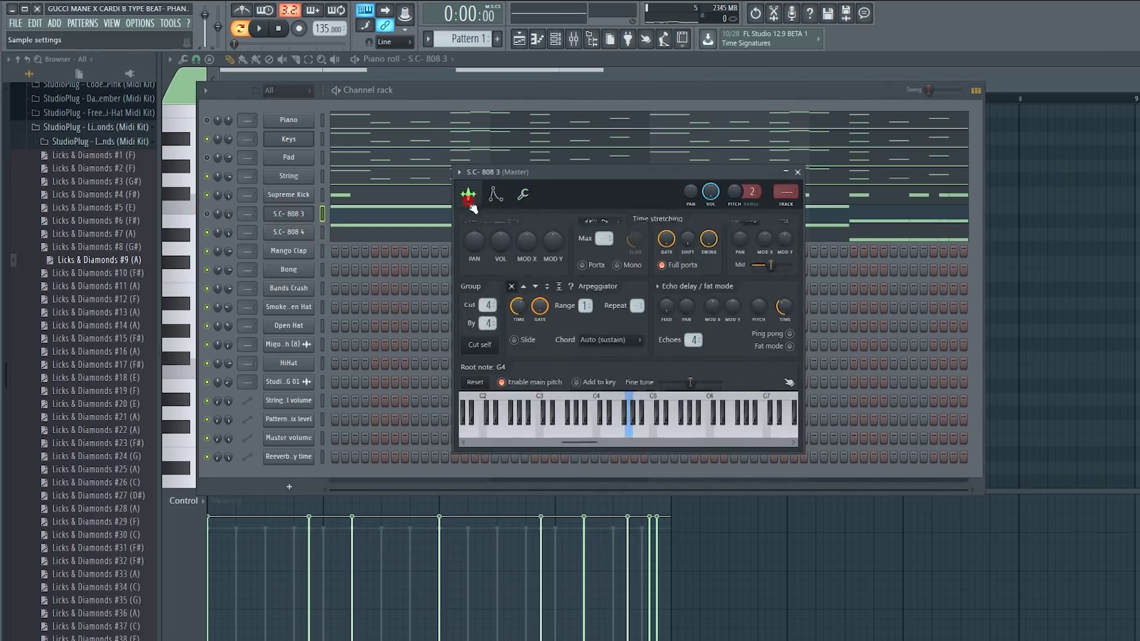
click(467, 191)
drag(561, 171, 634, 185)
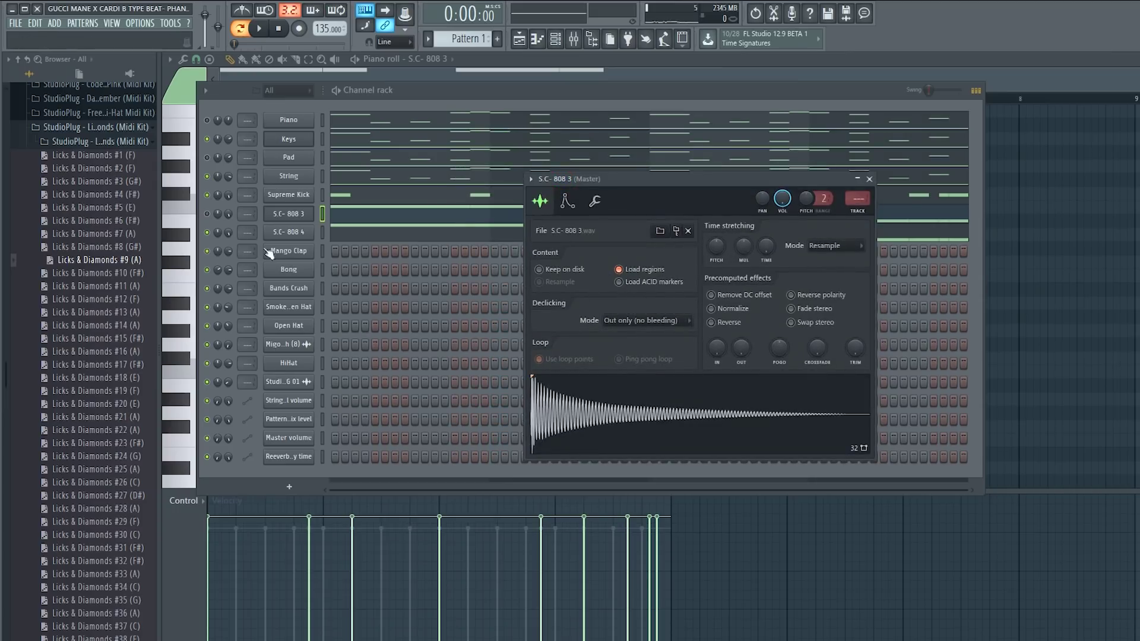
click(302, 232)
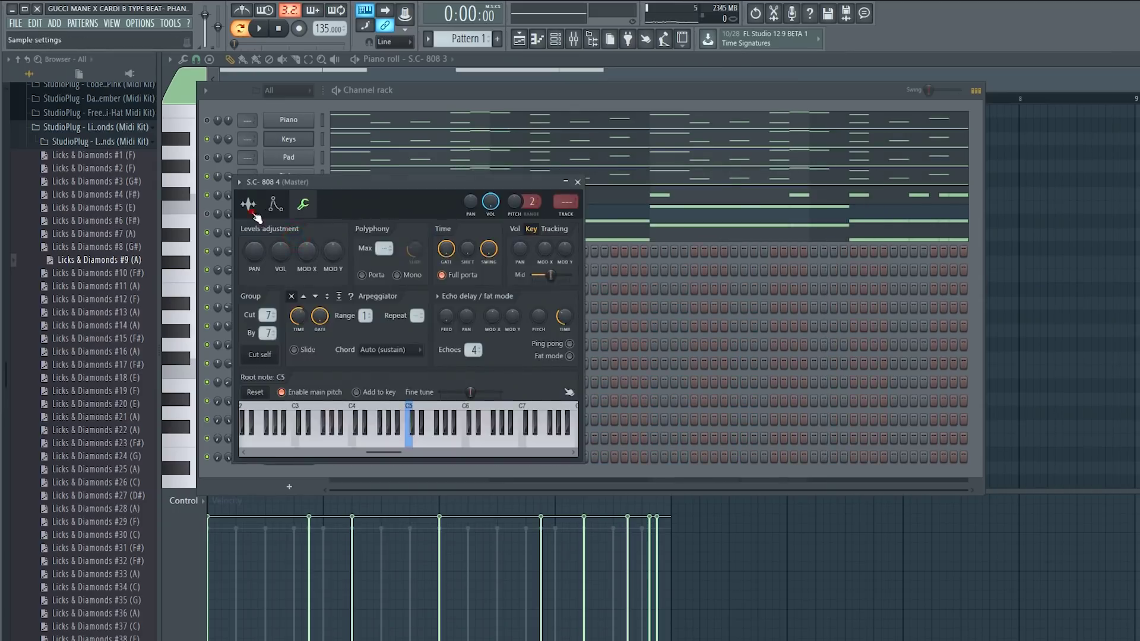
click(251, 209)
drag(330, 184, 609, 229)
click(292, 231)
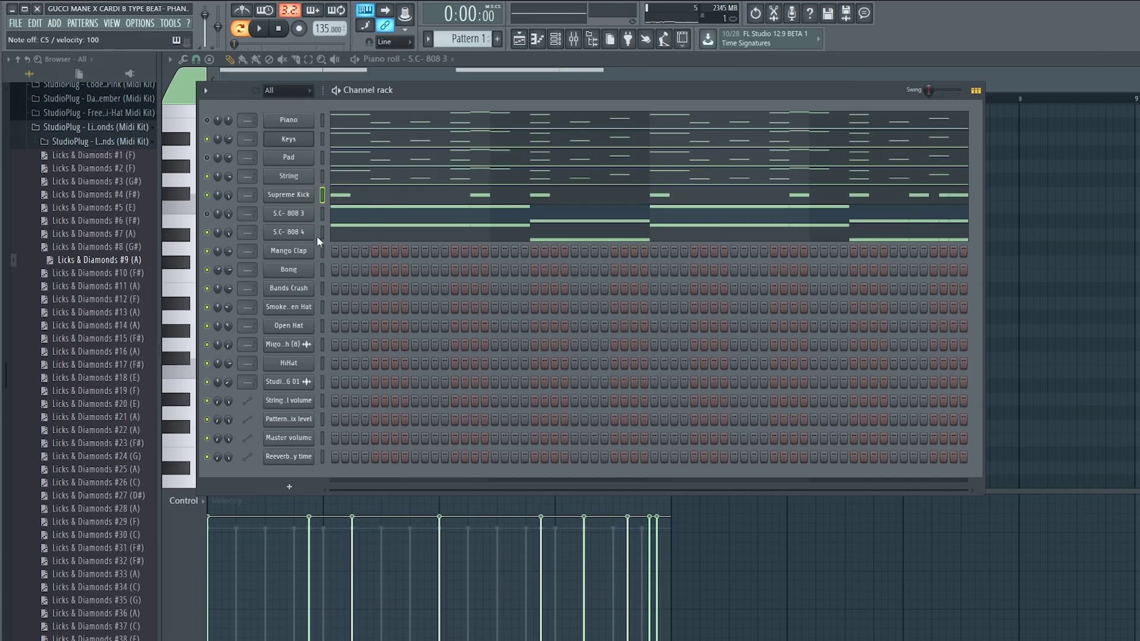
Audition the kick and 808 sounds and place Mango Clap hits on steps 9 and 25 while checking playback
click(322, 214)
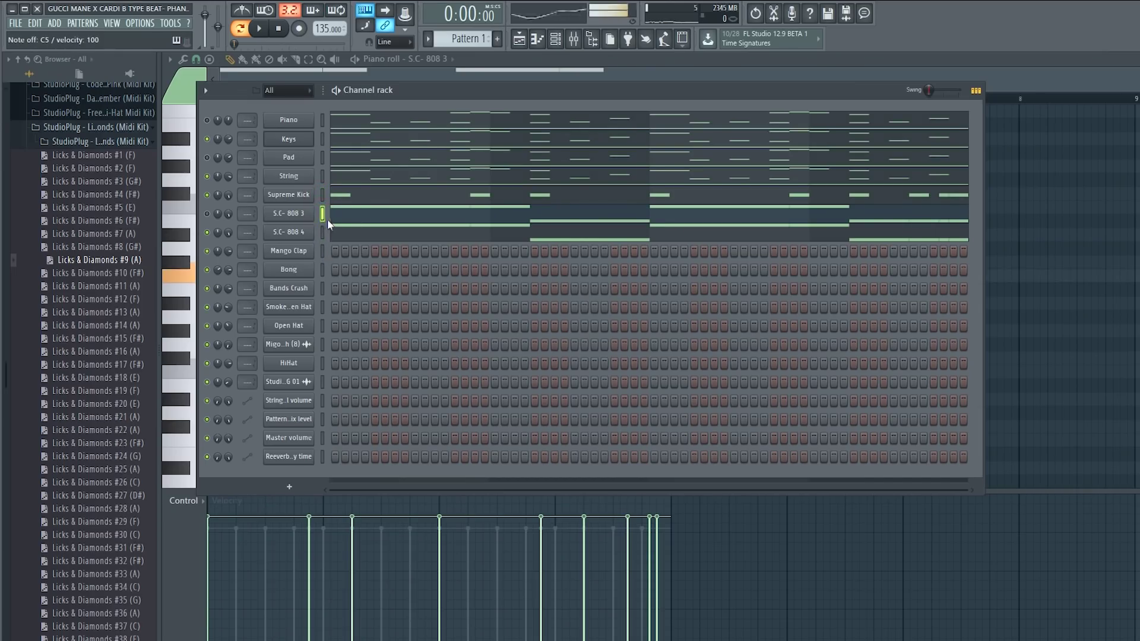
click(322, 195)
click(323, 250)
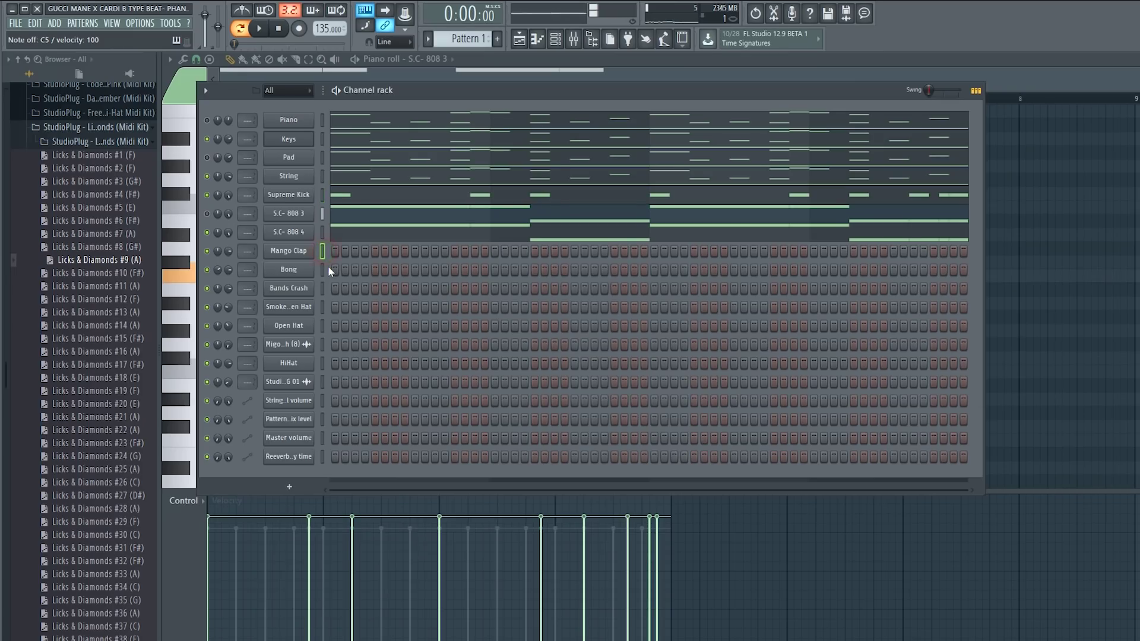
click(415, 250)
key(space)
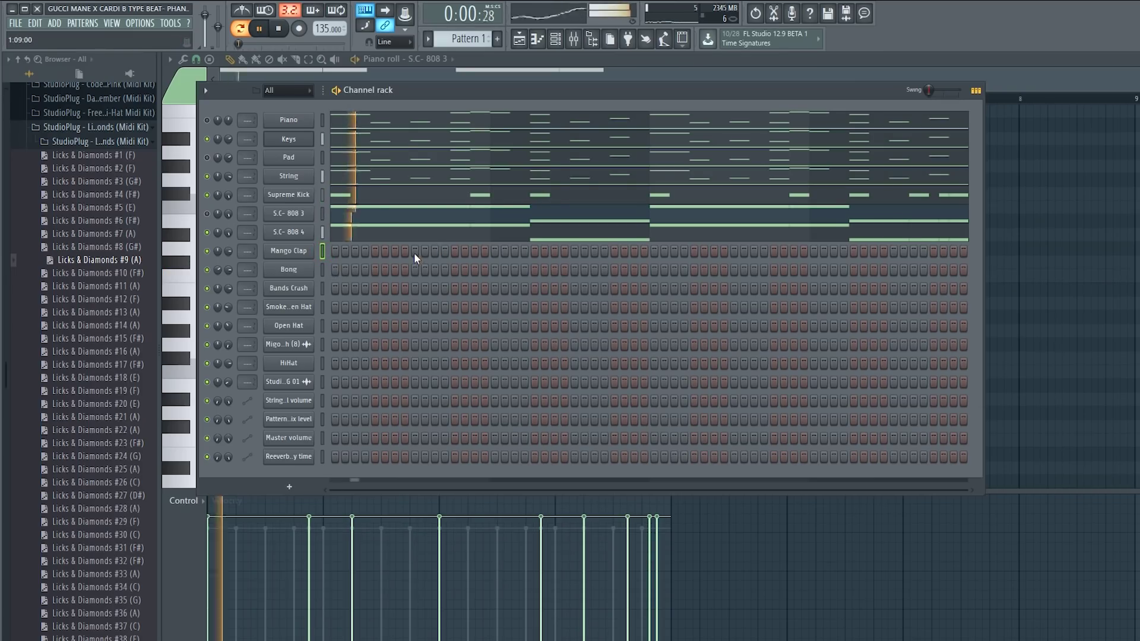
click(576, 251)
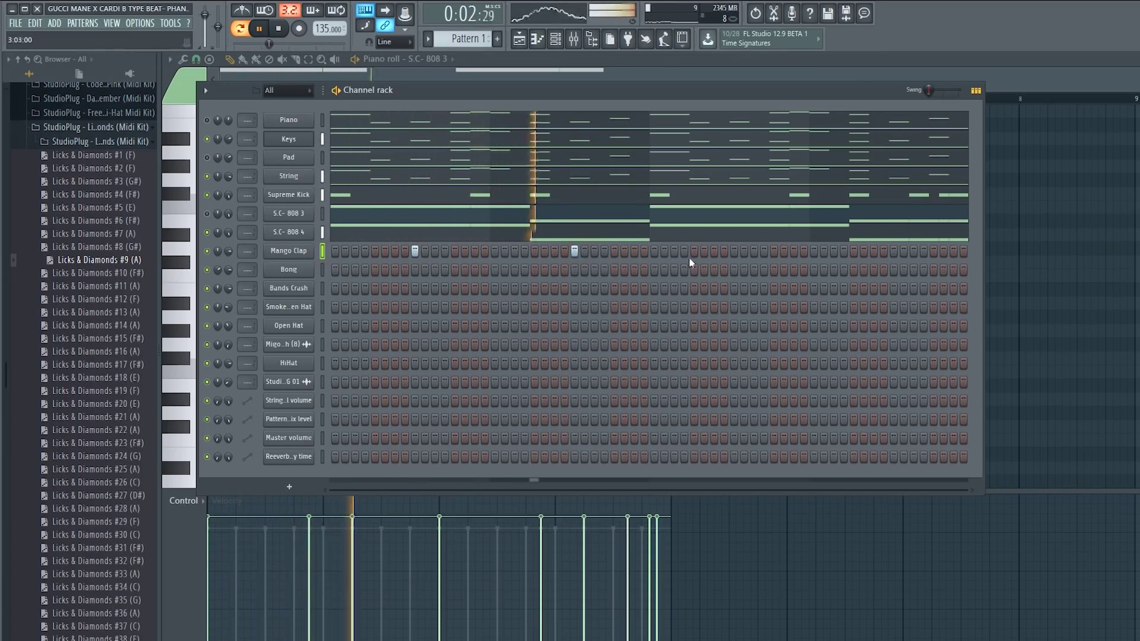
key(space)
Check the S.C- 808 4 notes, set the channel's root note to G4, compare a D5 test note with the pattern and close the settings
click(336, 231)
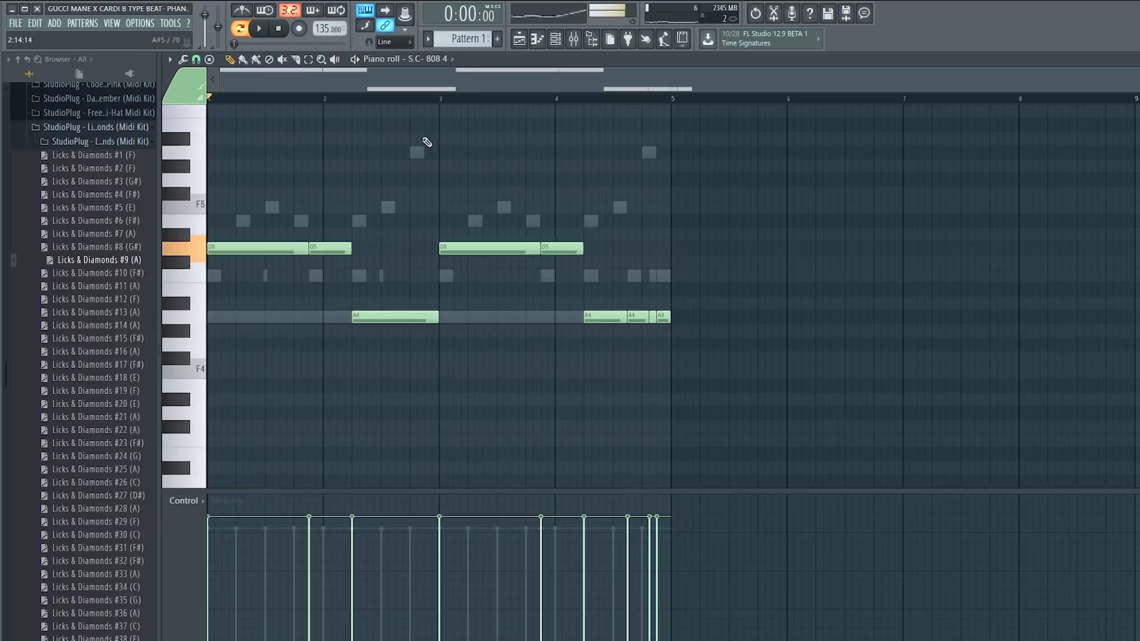
scroll(427, 148, up, 3)
key(F6)
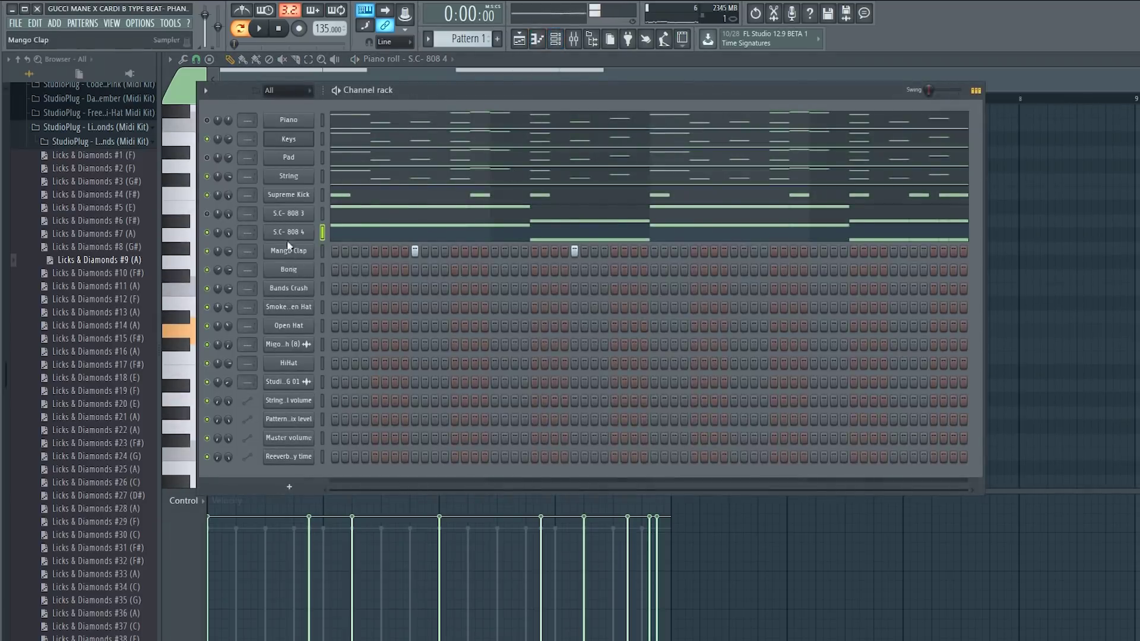
click(288, 232)
key(space)
click(581, 246)
key(space)
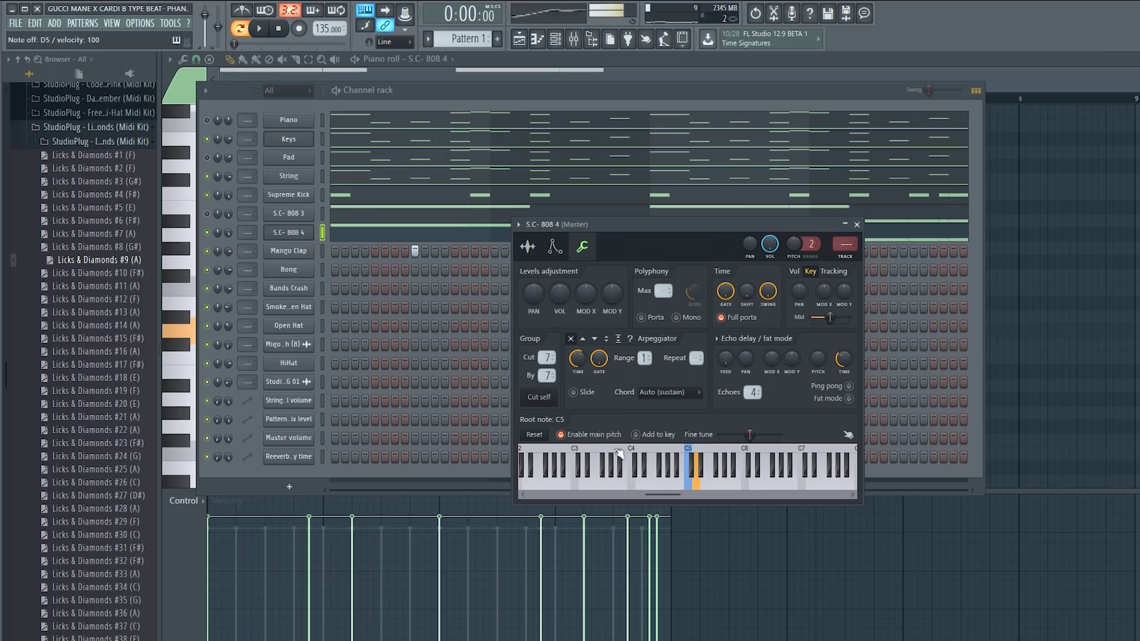
right_click(663, 484)
key(space)
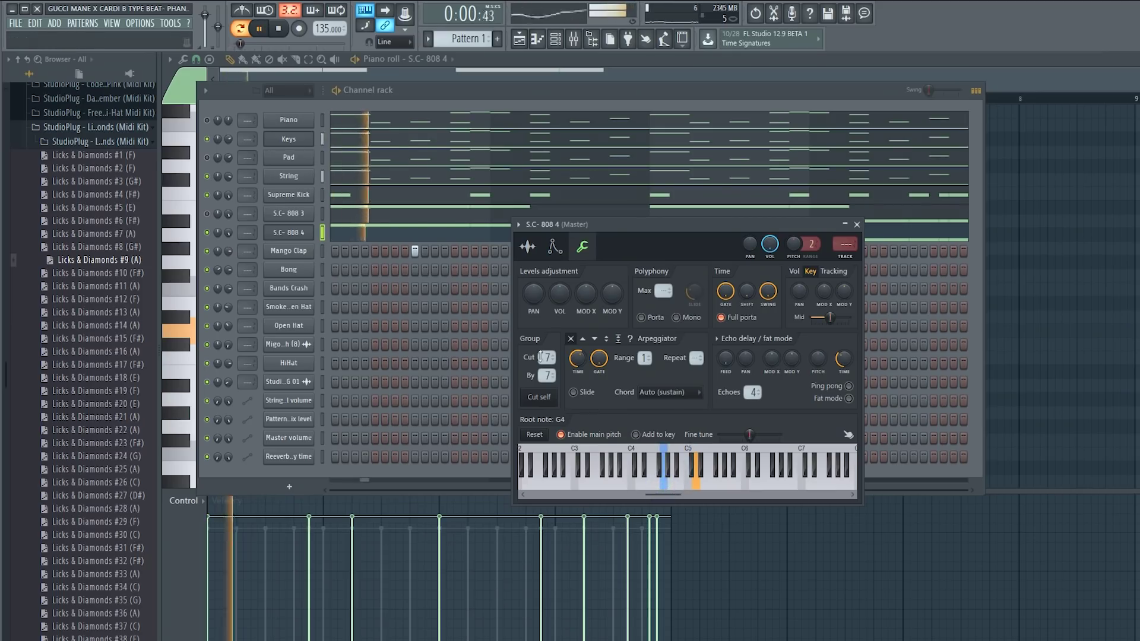
click(298, 234)
Add Mango Clap hits on steps 41 and 57 and view the clap's sample settings
click(322, 250)
click(733, 250)
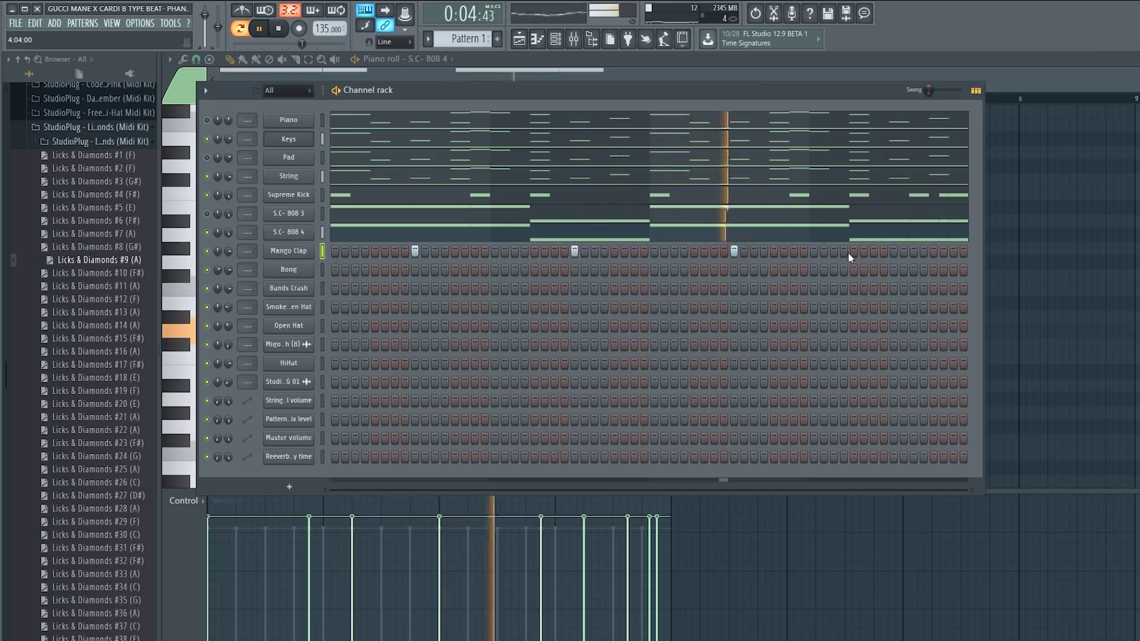
click(894, 250)
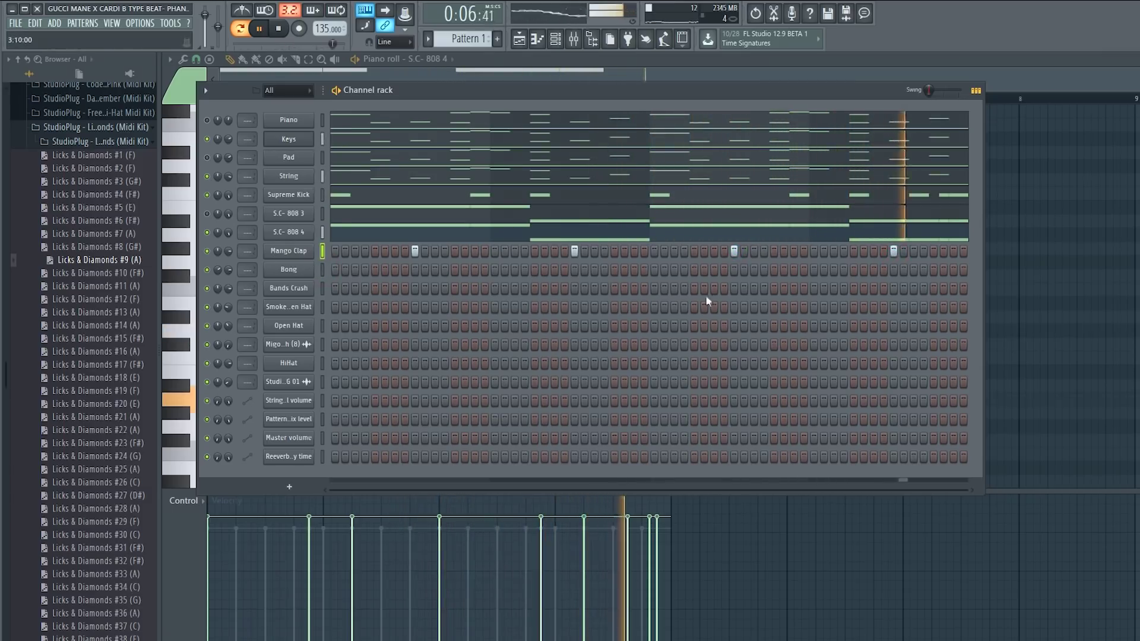
click(288, 250)
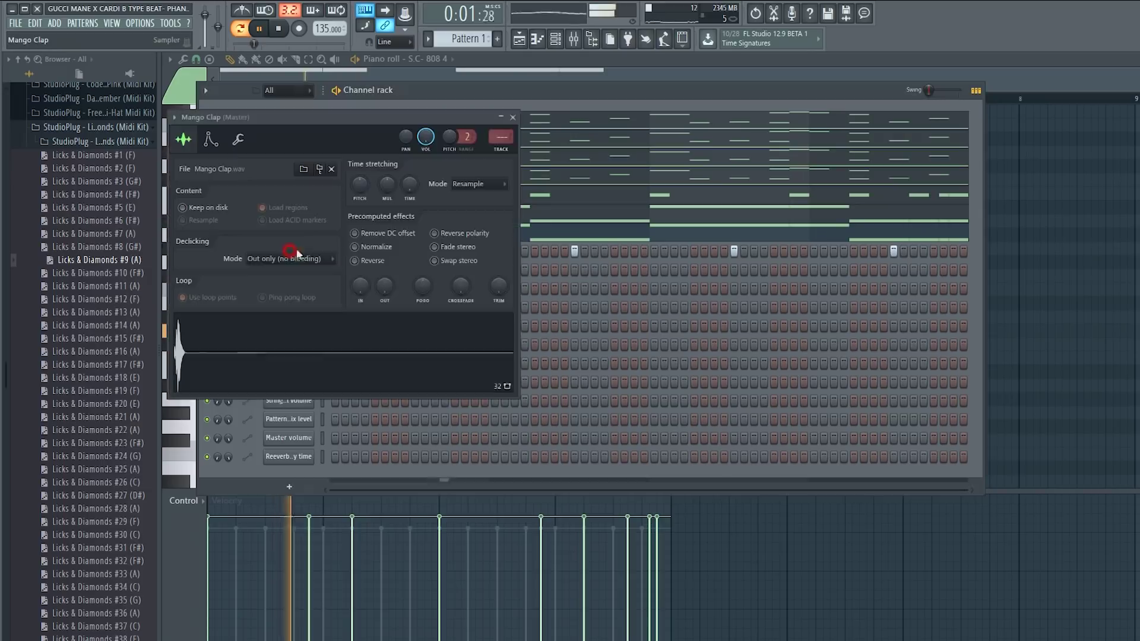
click(511, 90)
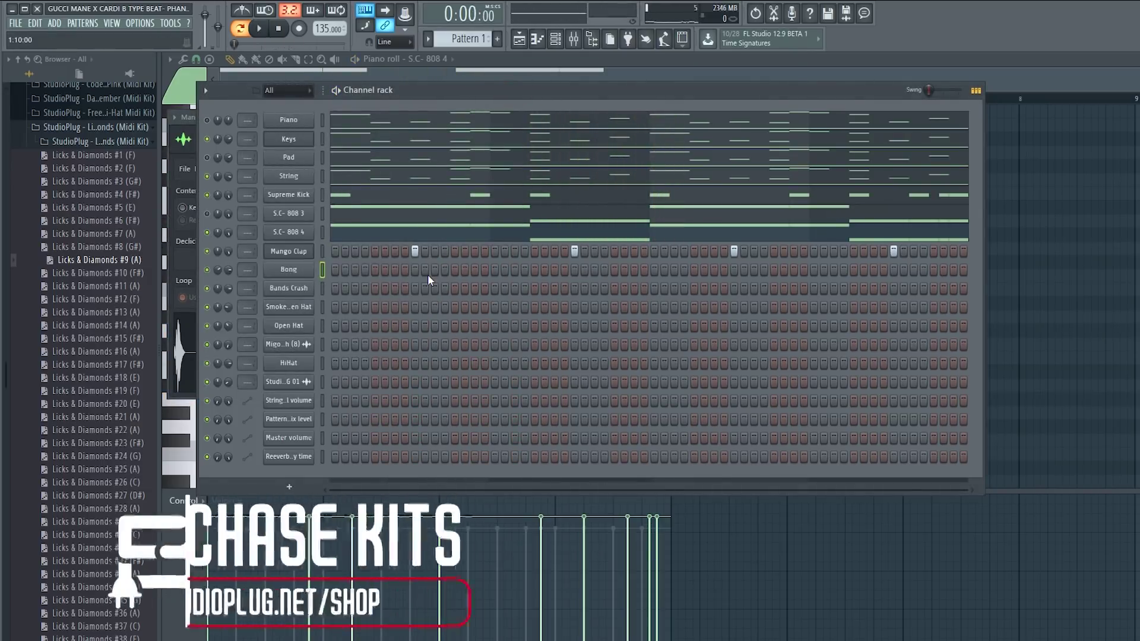
Review the Bong channel's settings and place Bong hits on steps 15, 19, 47 and 51 during playback
click(322, 270)
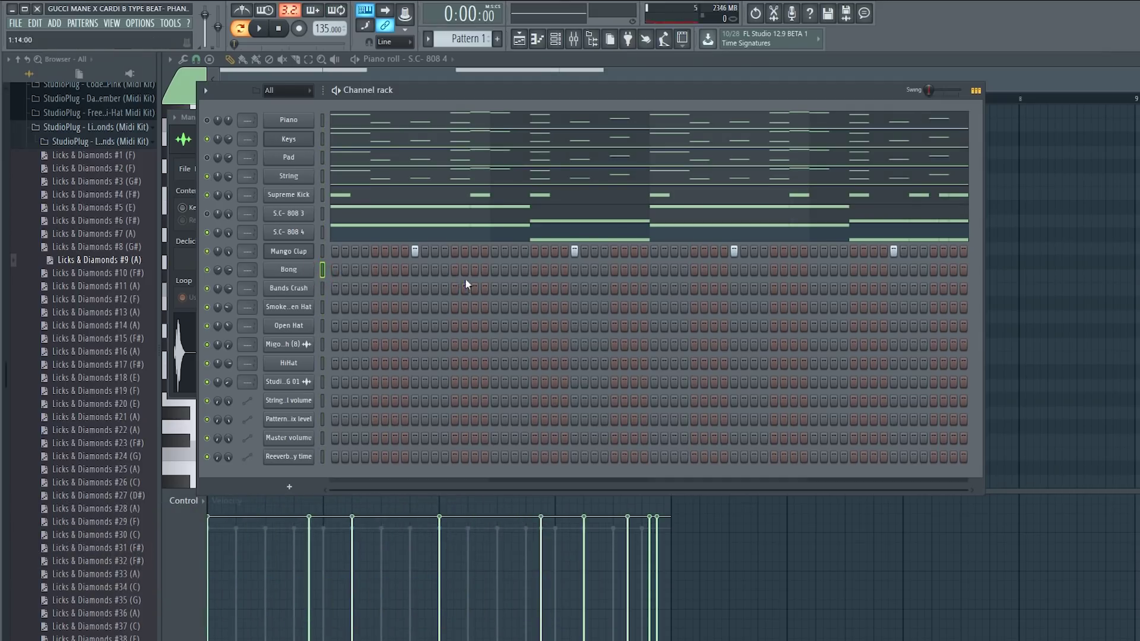
click(288, 271)
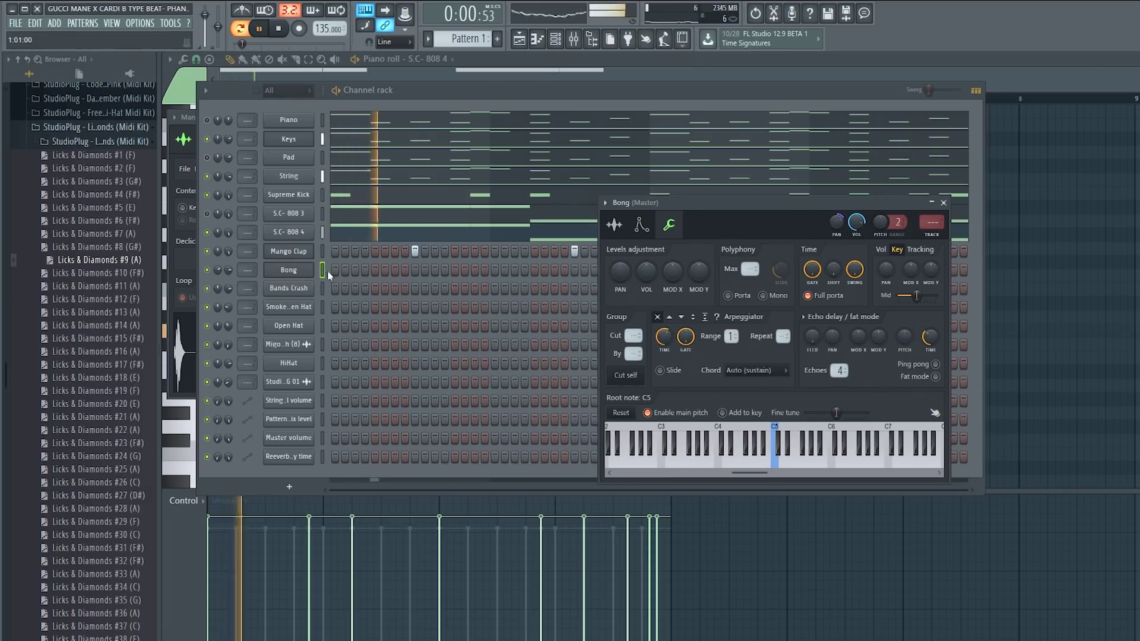
click(307, 270)
click(474, 270)
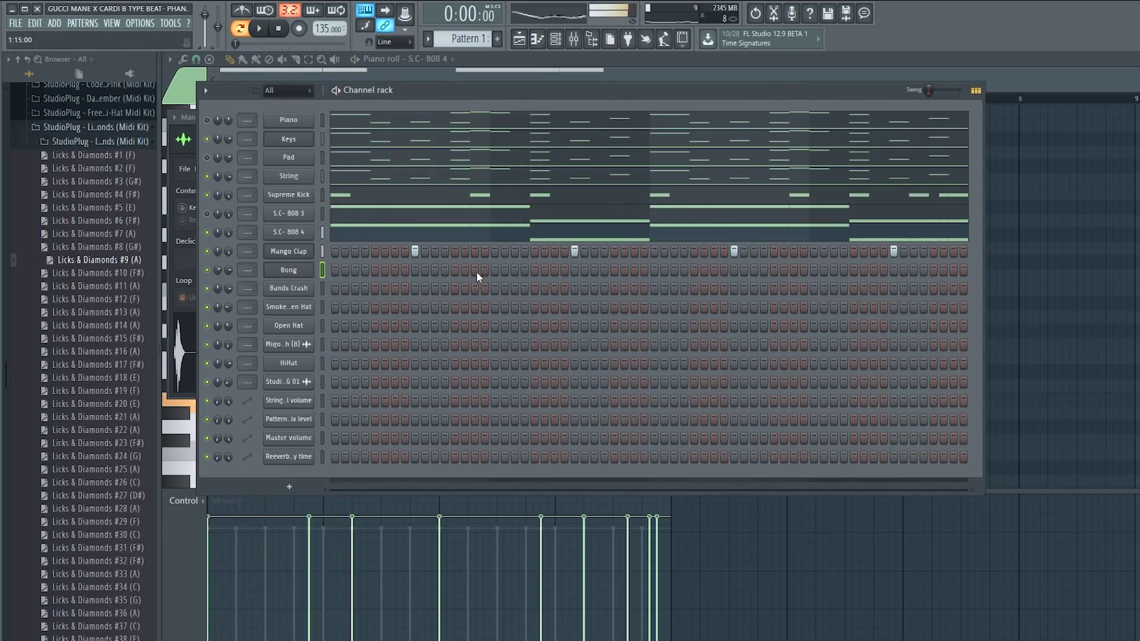
click(514, 271)
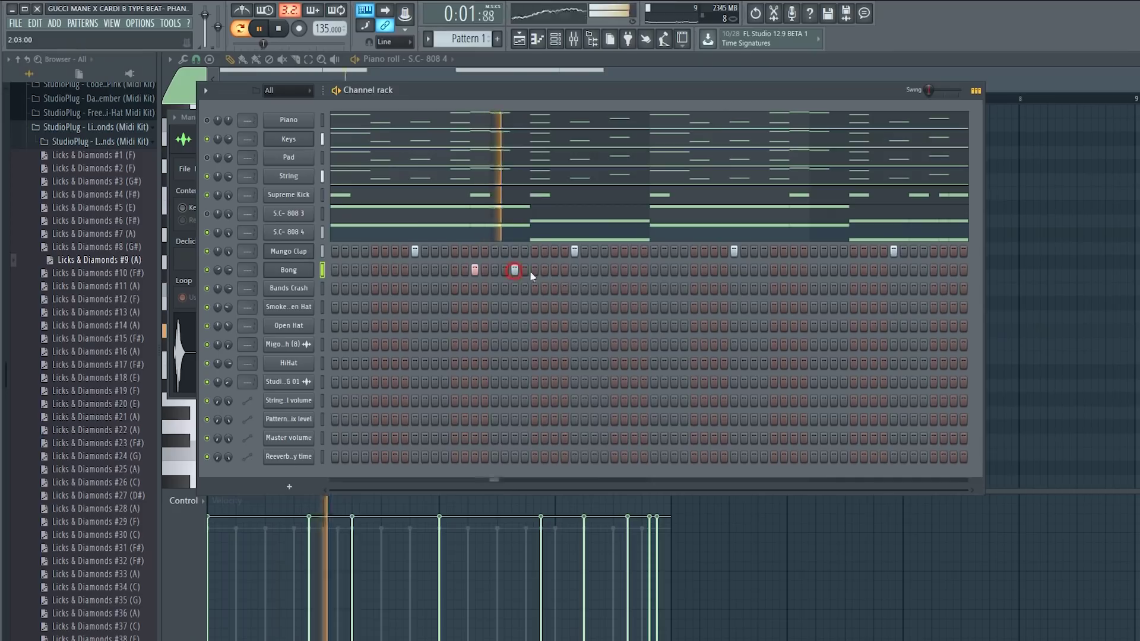
click(793, 270)
click(833, 270)
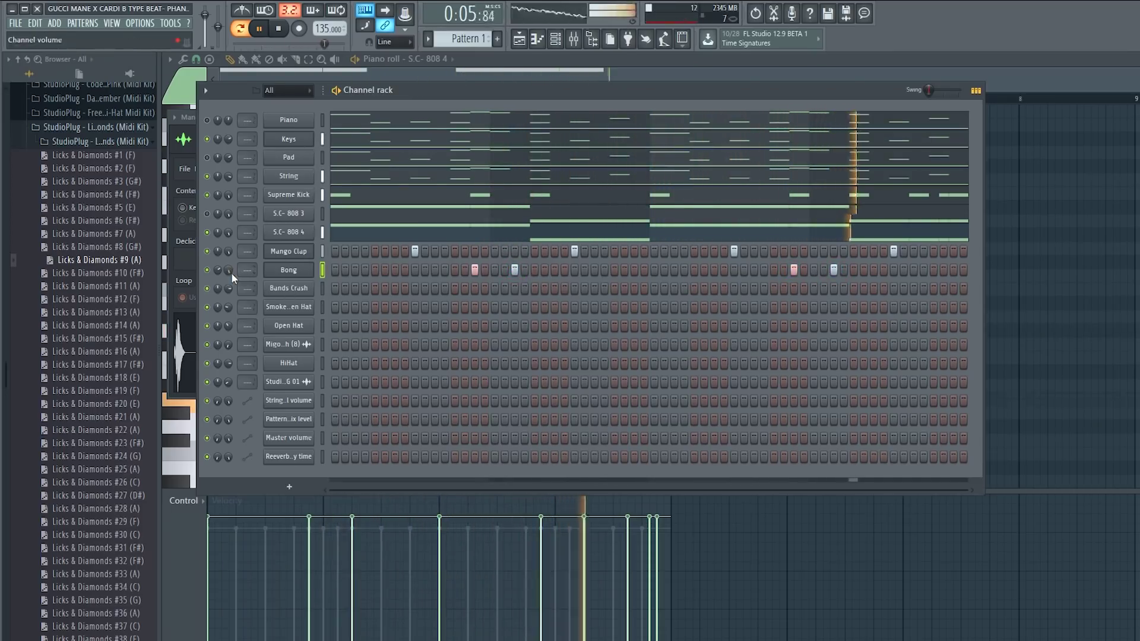
Set the Bong channel's root note to A4 and close its settings
click(291, 271)
drag(682, 182, 644, 167)
key(space)
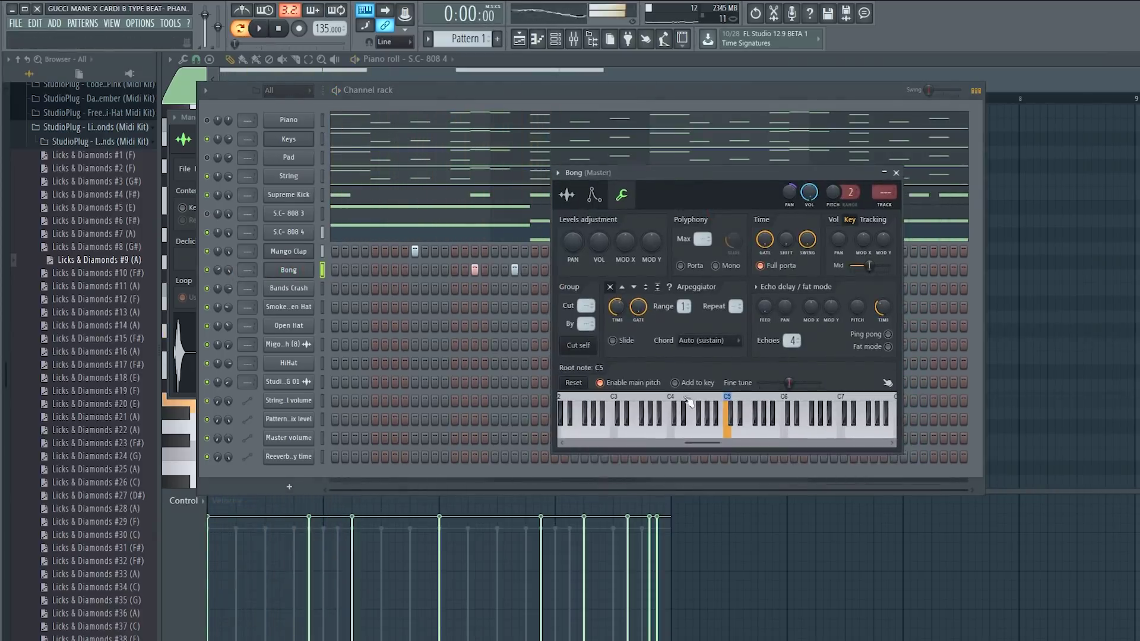
right_click(711, 438)
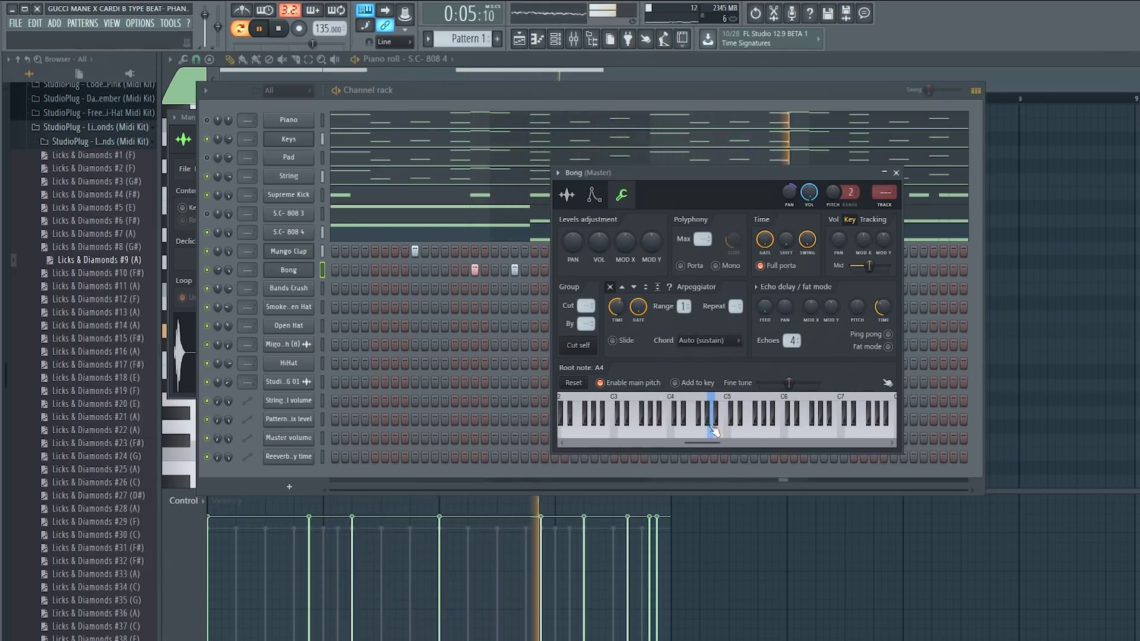
click(295, 276)
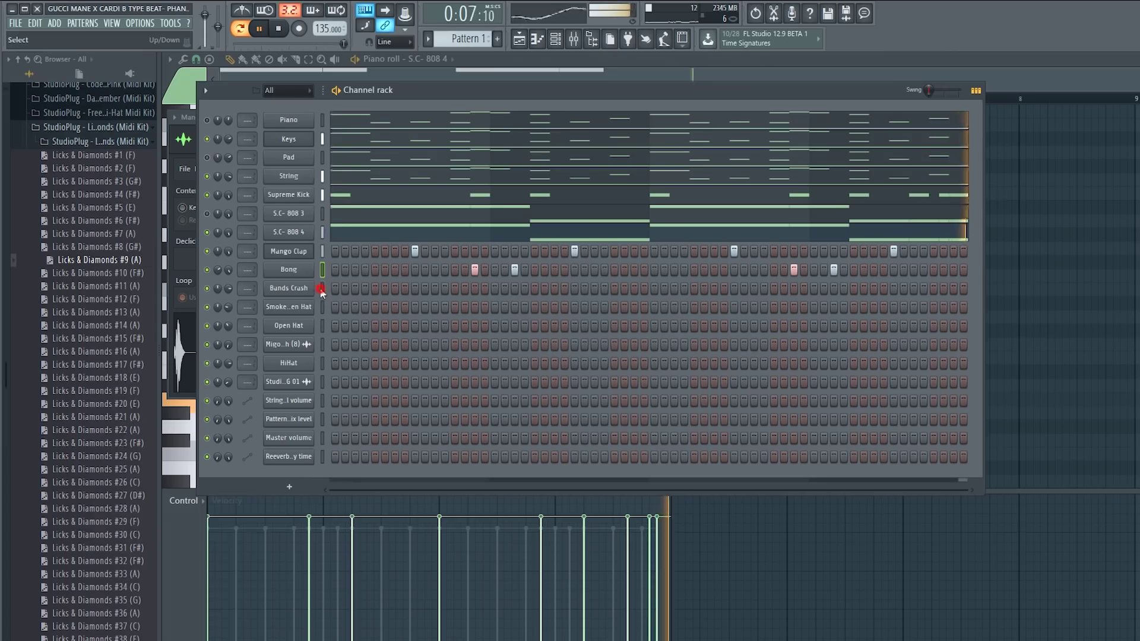
Select the Bands Crush channel, place a hit on step 1 and restart playback
click(321, 289)
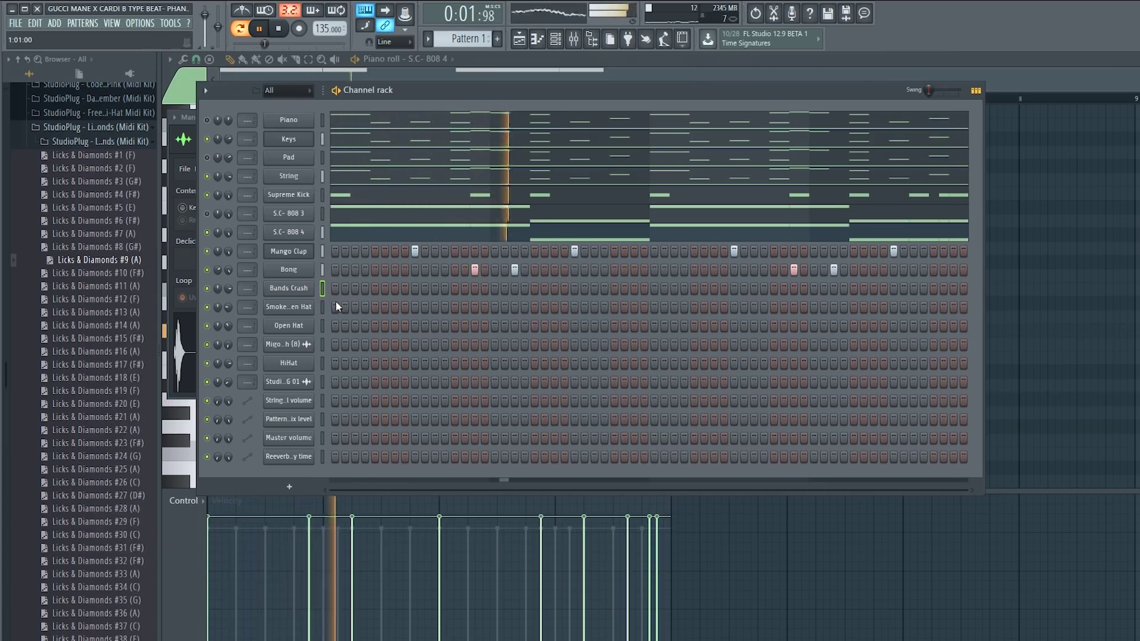
key(space)
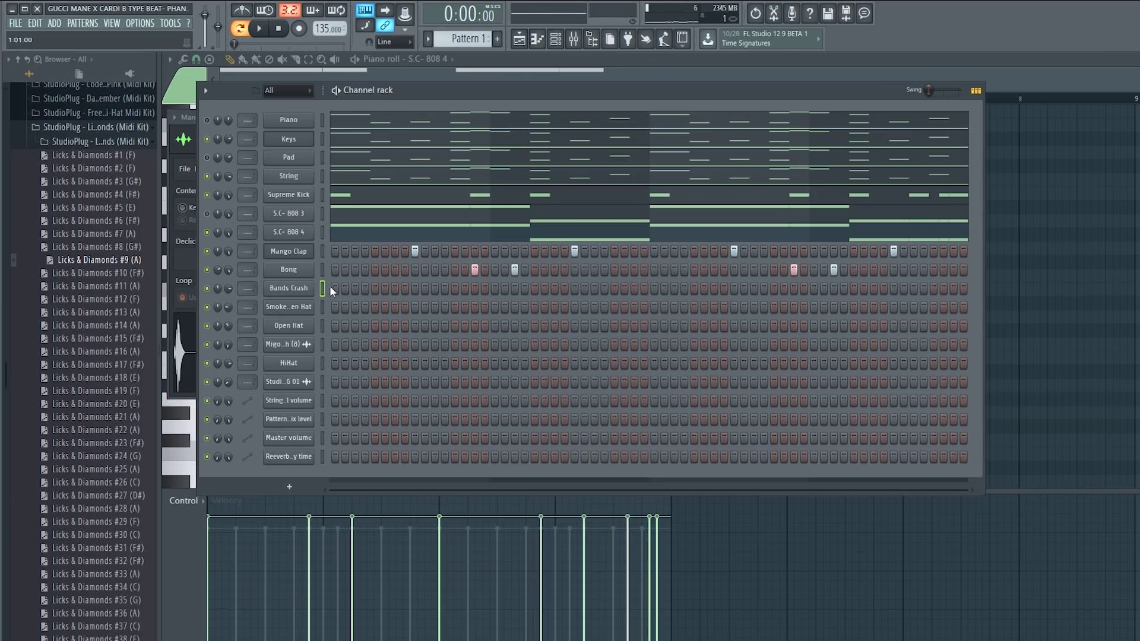
click(334, 288)
key(space)
Select the Smoke open hat channel and place hits on steps 5, 21, 37 and 53 during playback
click(322, 306)
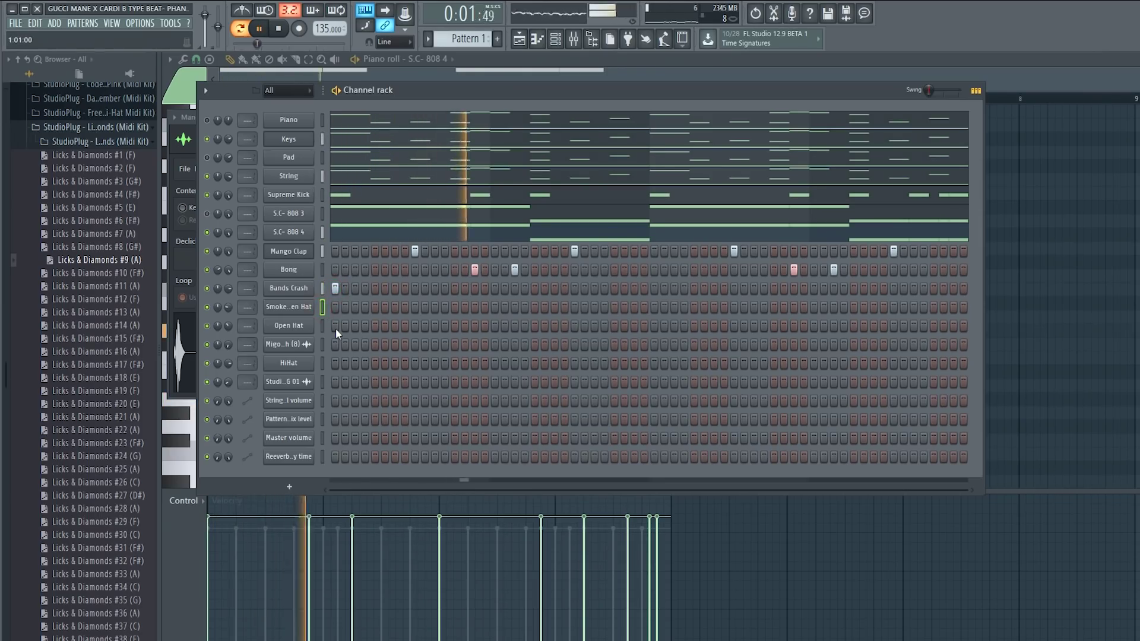
key(space)
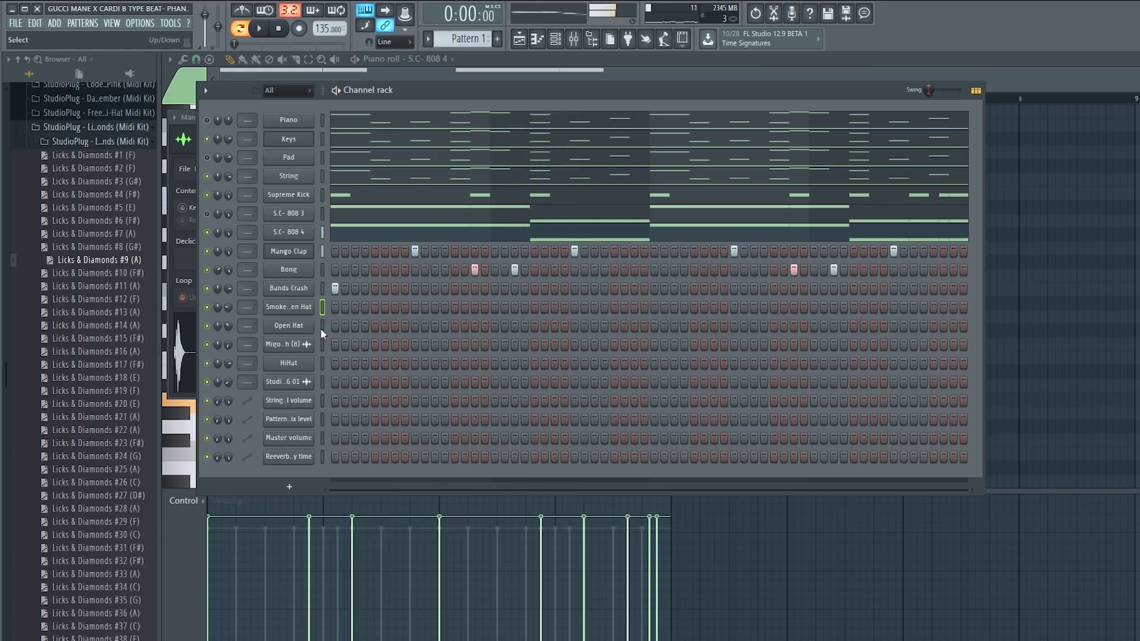
click(323, 312)
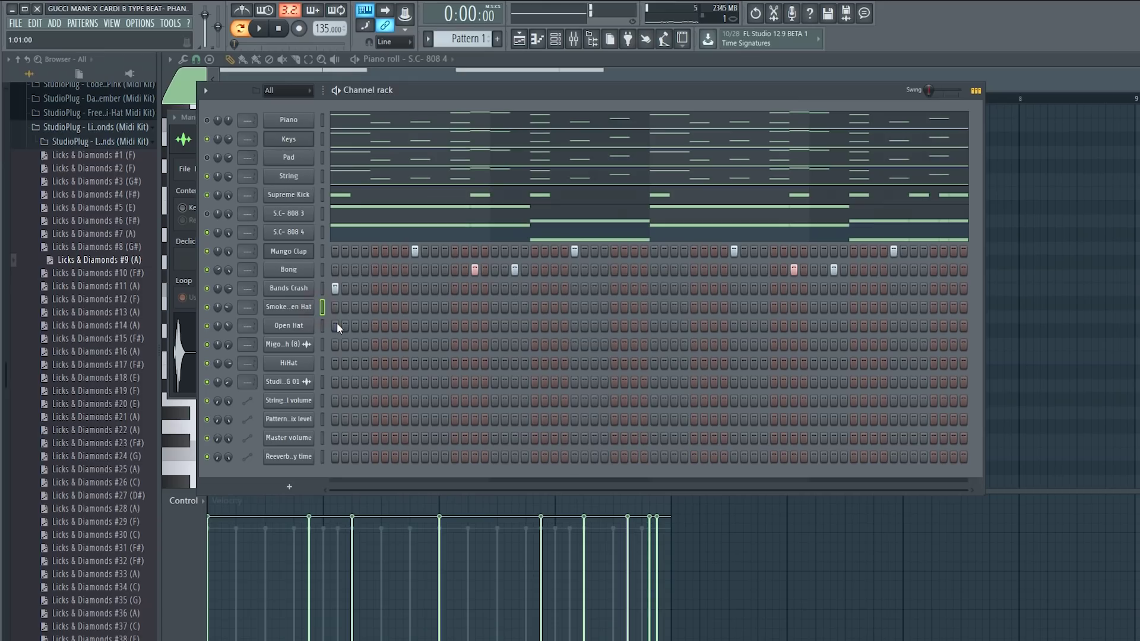
click(375, 306)
key(space)
click(534, 307)
click(694, 306)
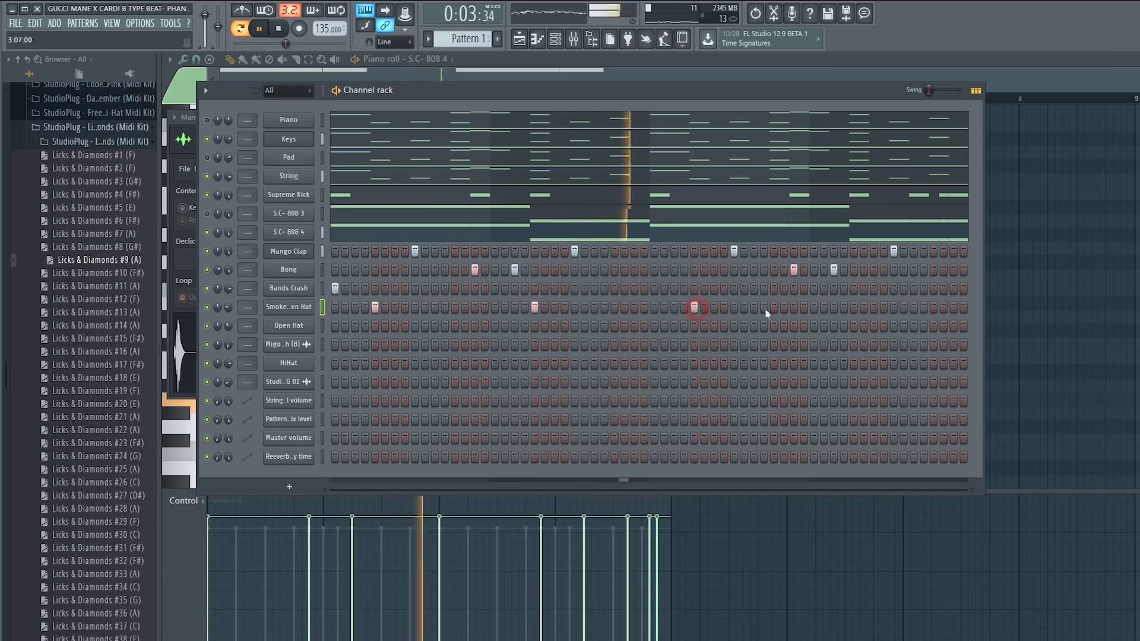
click(853, 307)
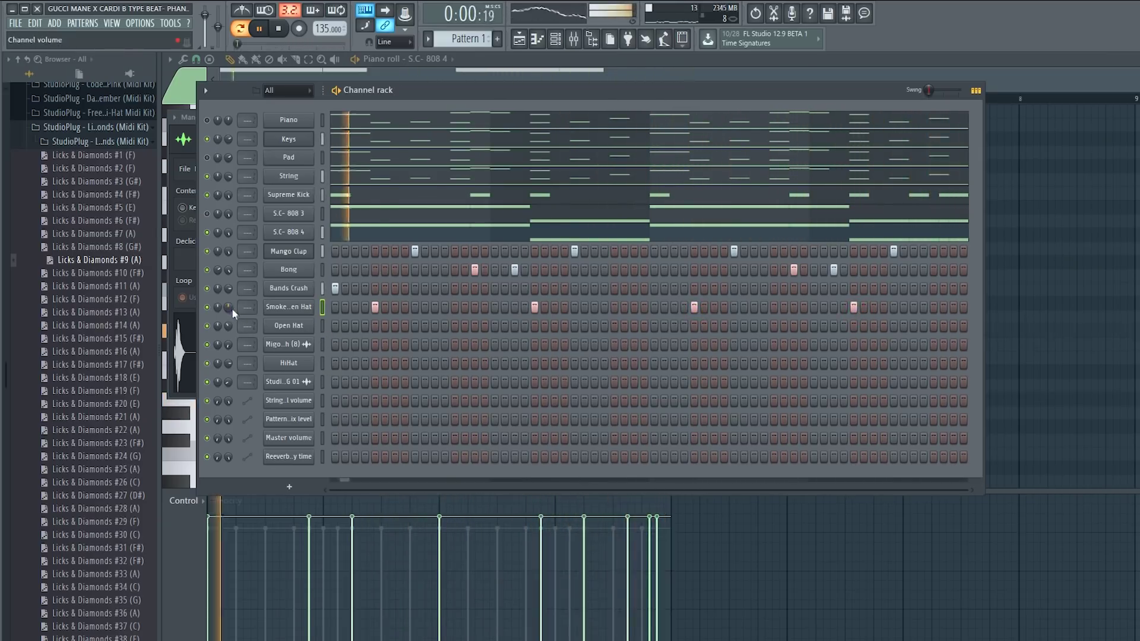
Stop playback and open the Open Hat channel's piano roll
click(321, 346)
click(321, 363)
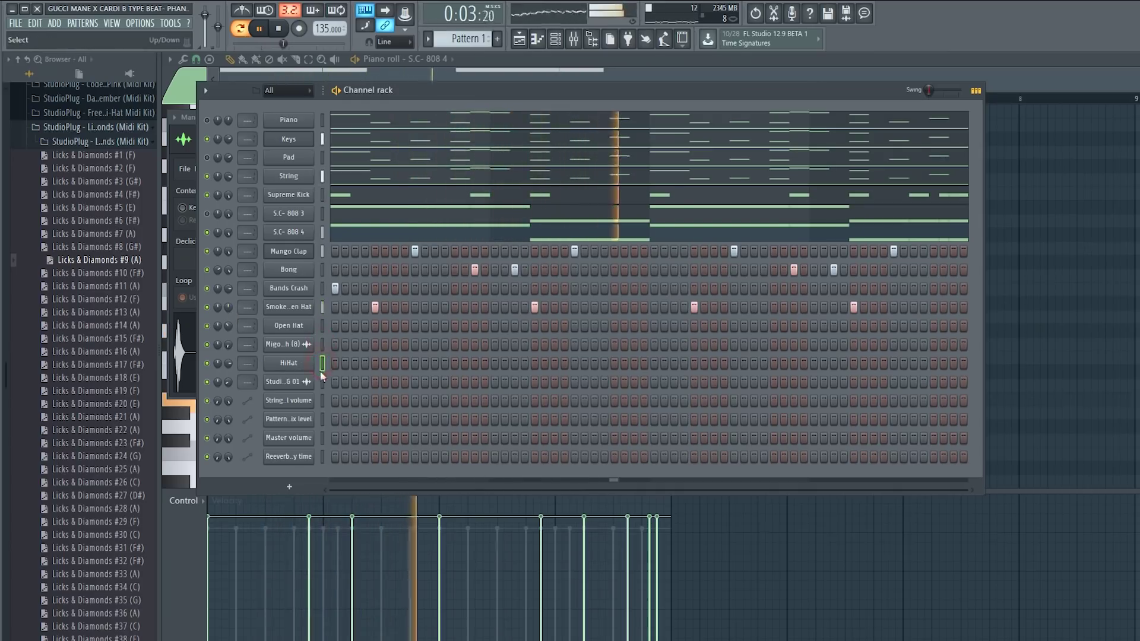
key(space)
right_click(309, 326)
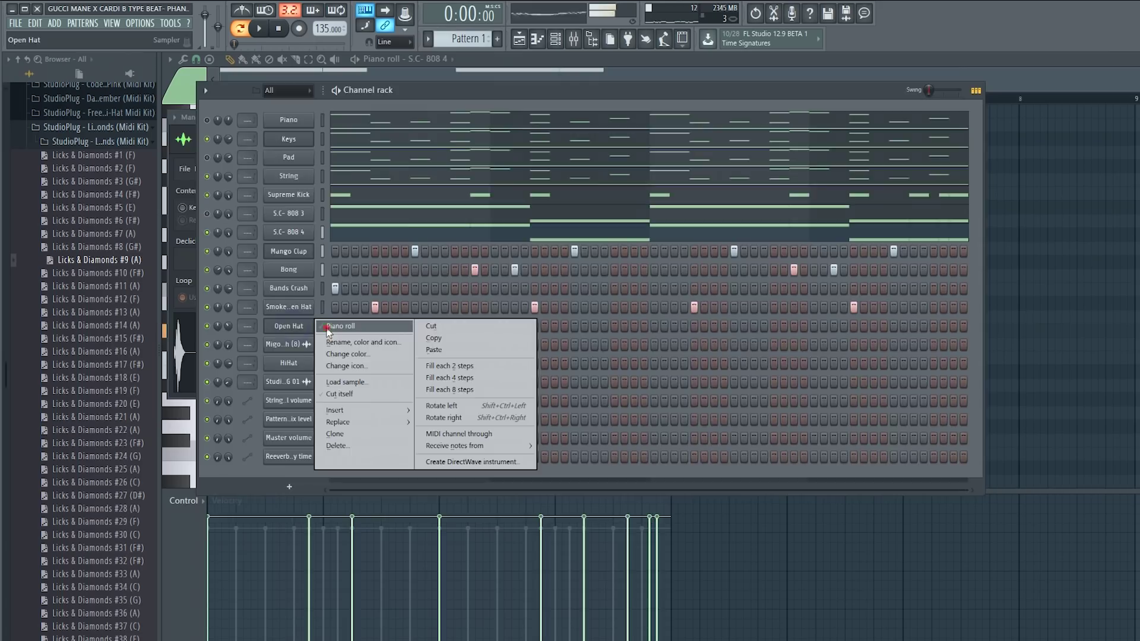
click(325, 327)
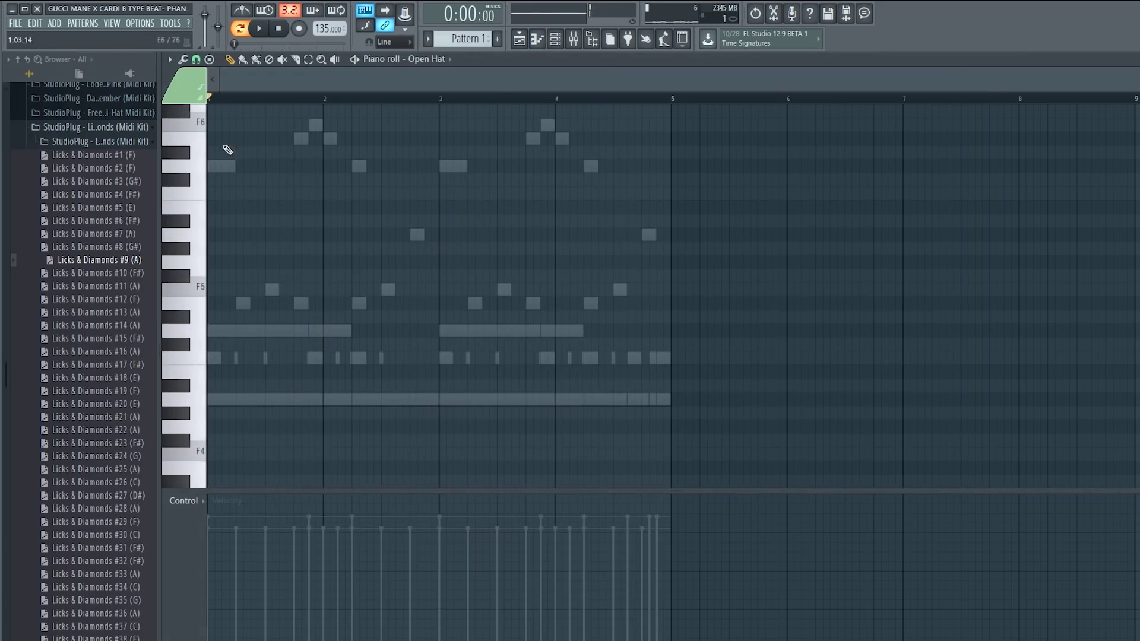
Refine the grid snap and draw four consecutive half-step C5 notes from step 5 of bar 1 in Open Hat
click(196, 59)
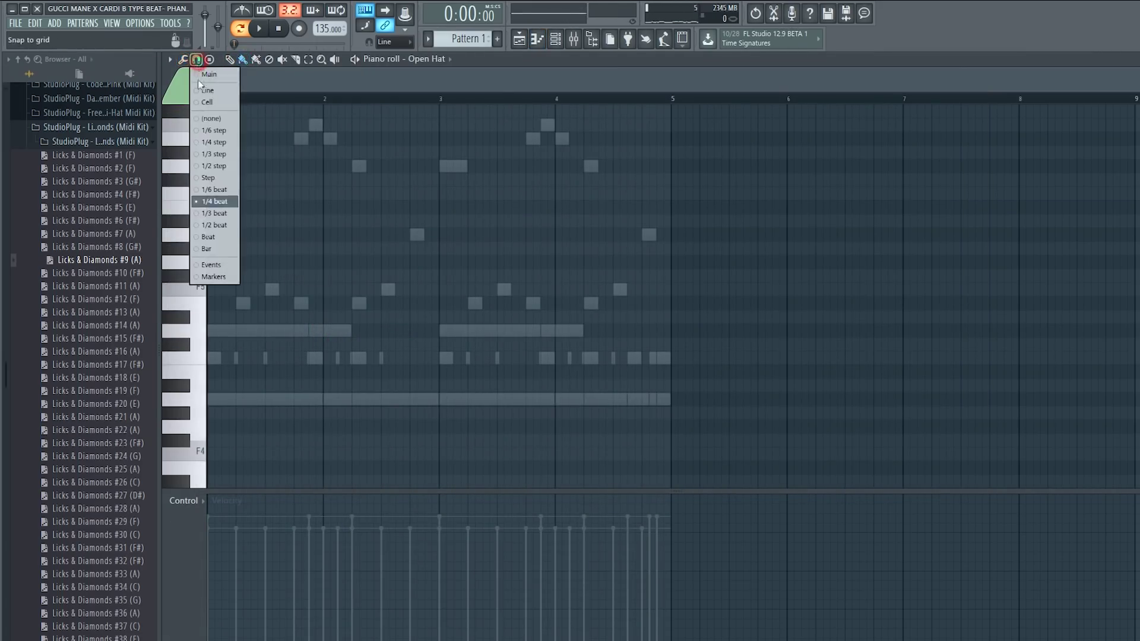
click(216, 178)
key(space)
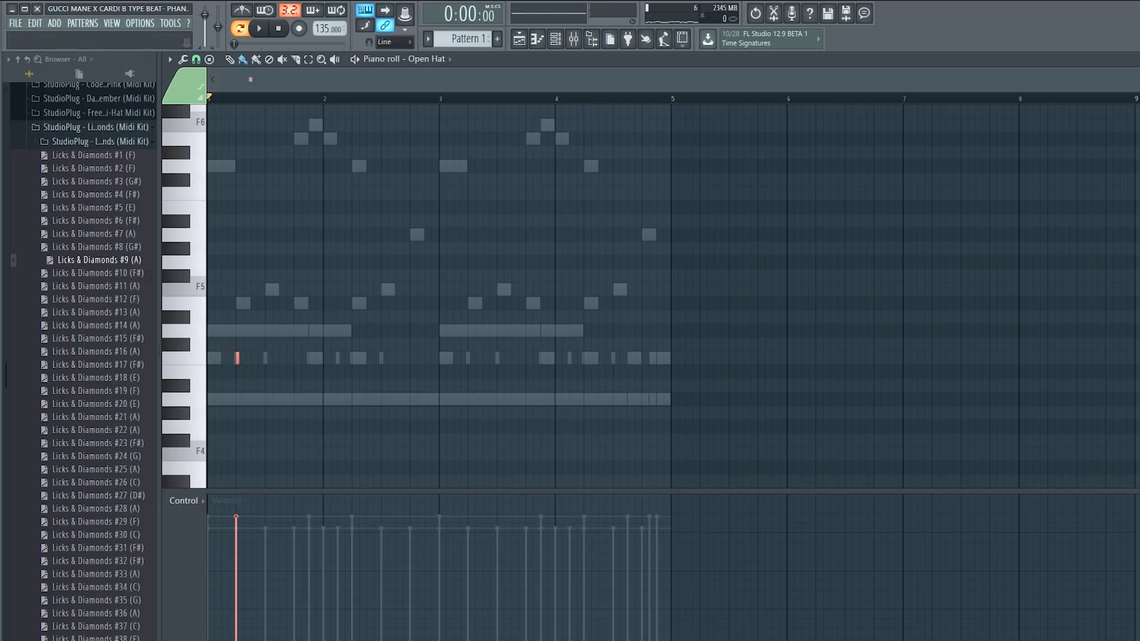
scroll(547, 196, up, 5)
click(337, 358)
click(349, 358)
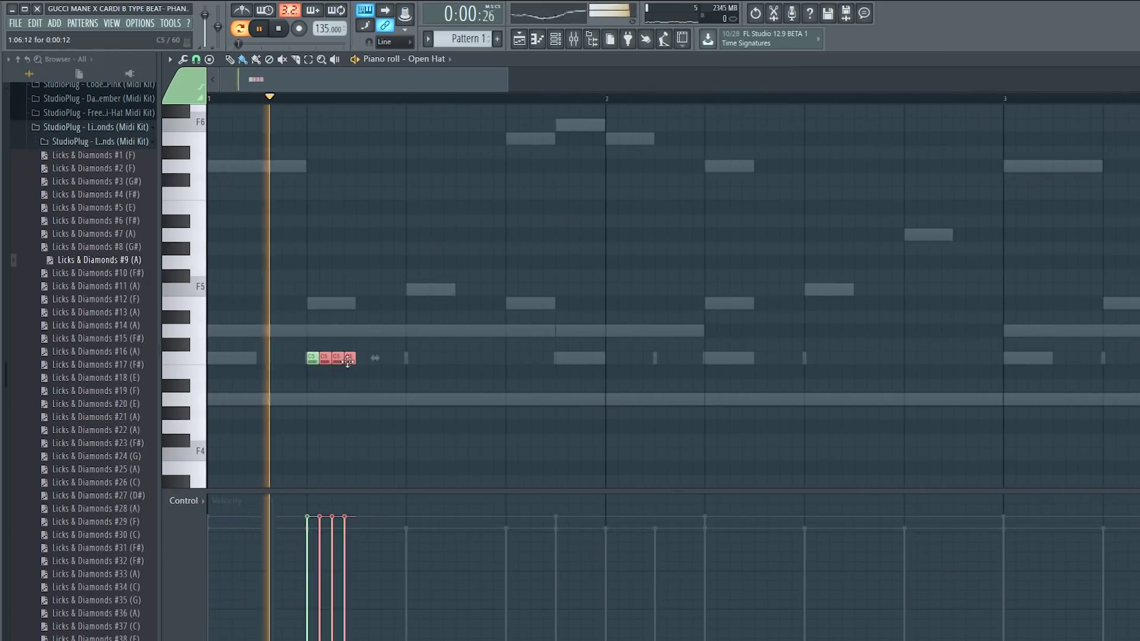
Set the snap to 1/4 step, shorten the four Open Hat notes to a quarter step each and play the roll back
click(195, 59)
click(233, 144)
drag(275, 254, 359, 404)
drag(345, 364, 338, 364)
key(space)
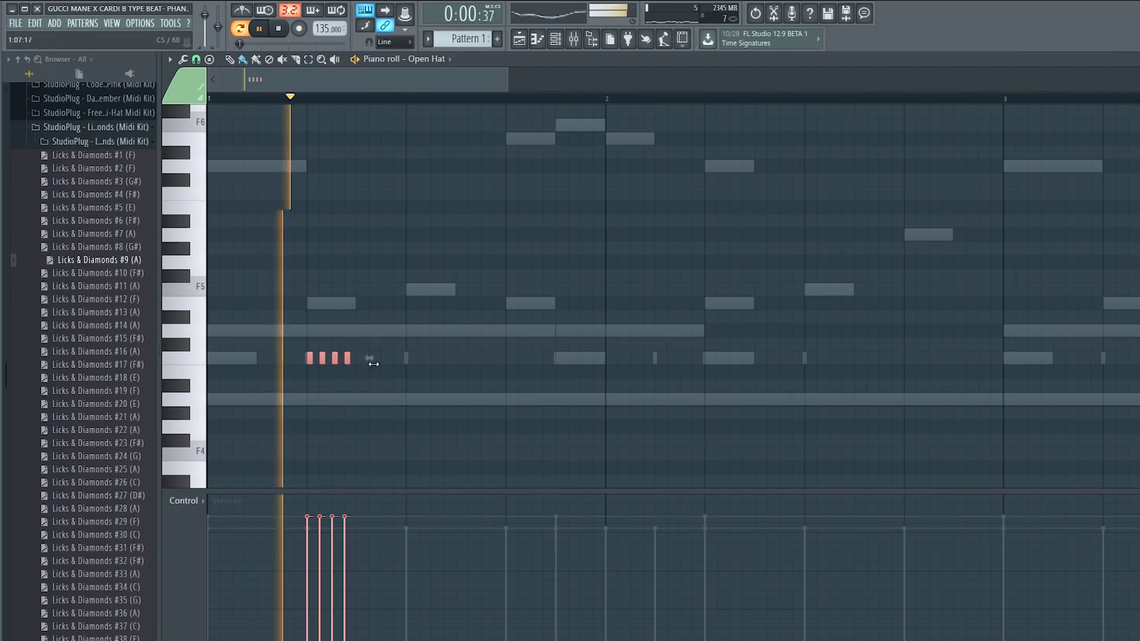
key(space)
right_click(352, 375)
key(space)
key(space)
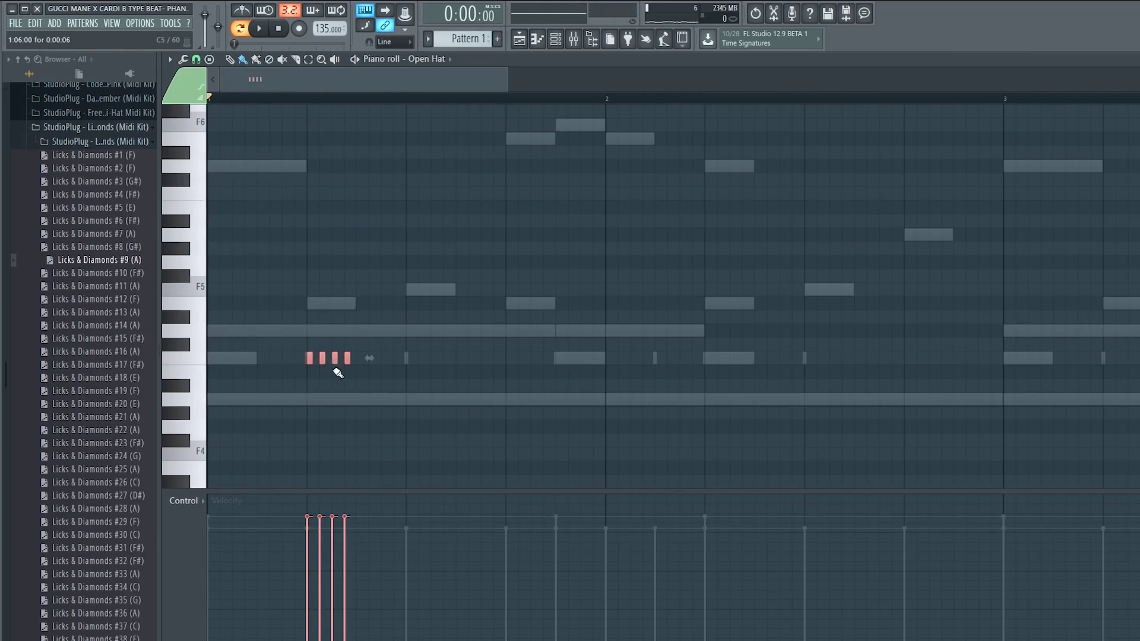
Enlarge the note area and transpose the four-note Open Hat roll down to F#4
drag(362, 558, 359, 618)
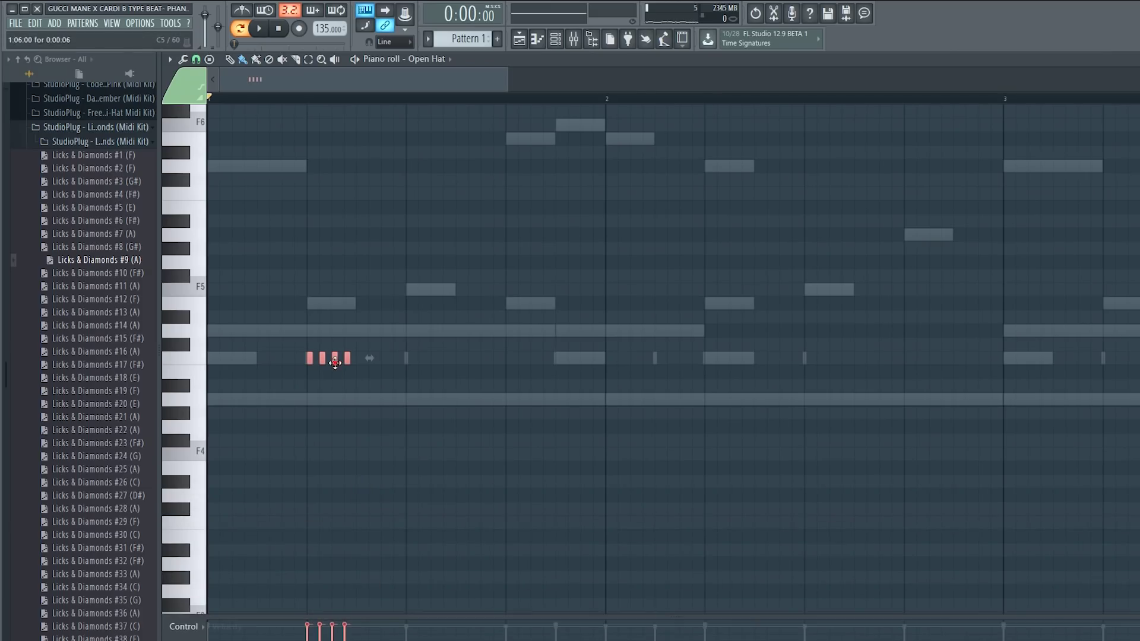
key(space)
drag(347, 453, 334, 457)
Replay the pattern's opening several times to check how the lowered Open Hat roll sounds
key(space)
key(space)
key(space)
key(space)
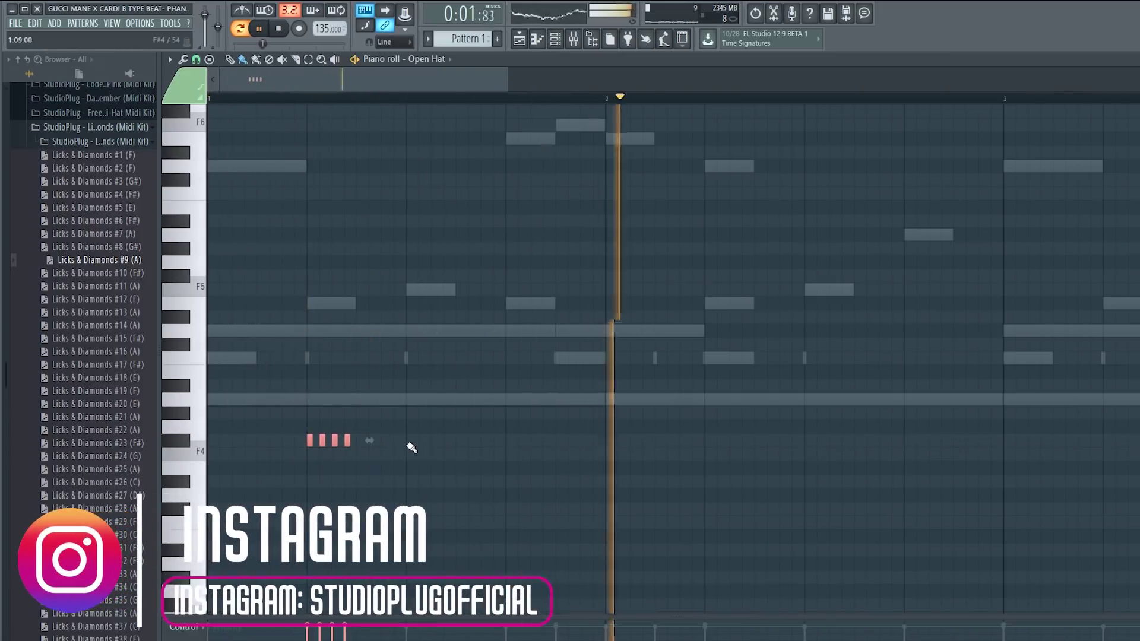
key(space)
key(space)
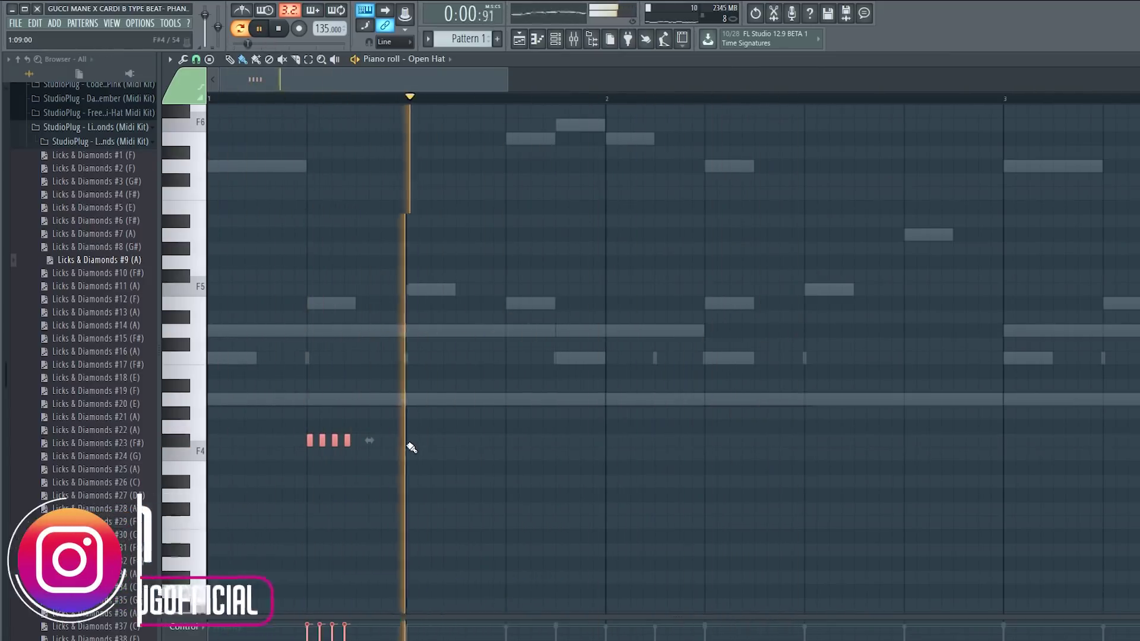
key(space)
key(space)
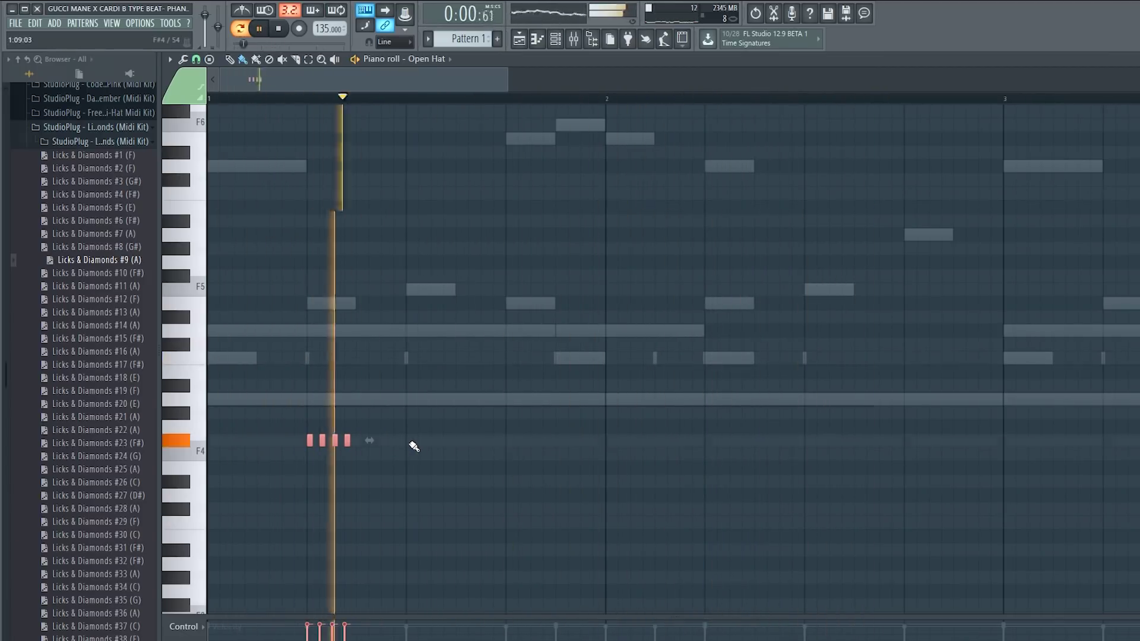
key(space)
key(space)
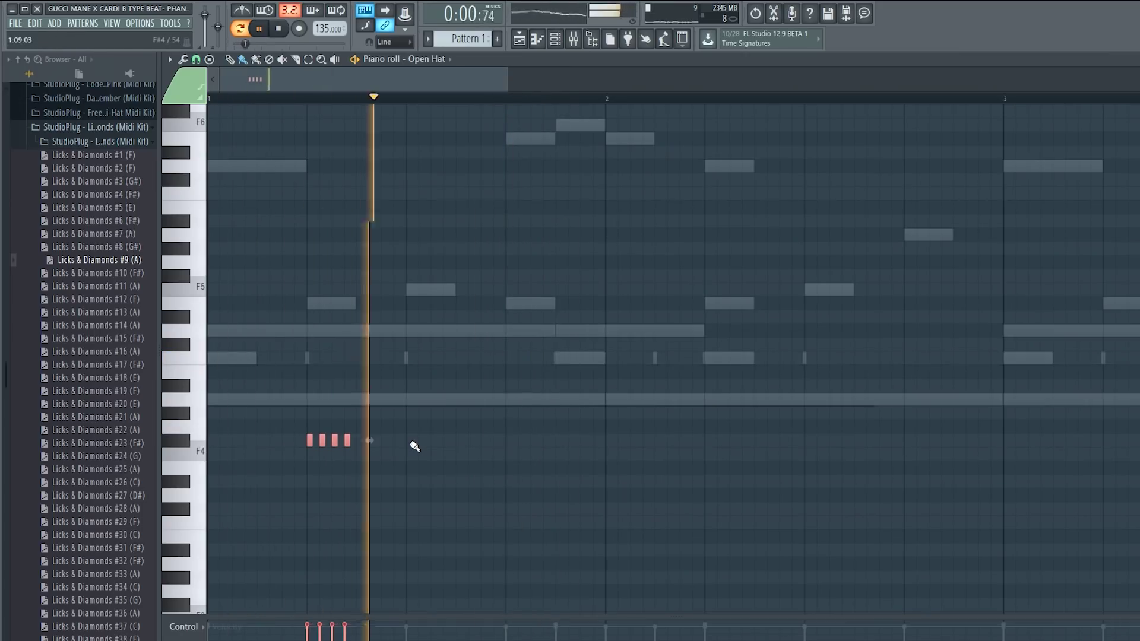
key(space)
key(space)
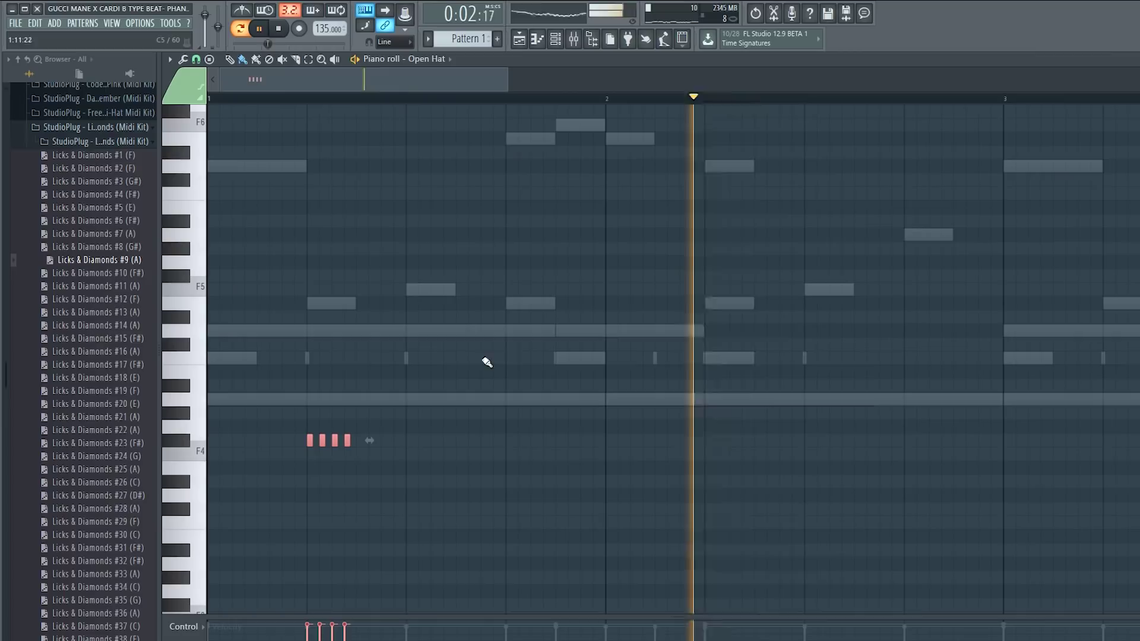
Add two-step-long C5 Open Hat notes at step 13 of bars 1 and 2
click(508, 358)
right_click(508, 359)
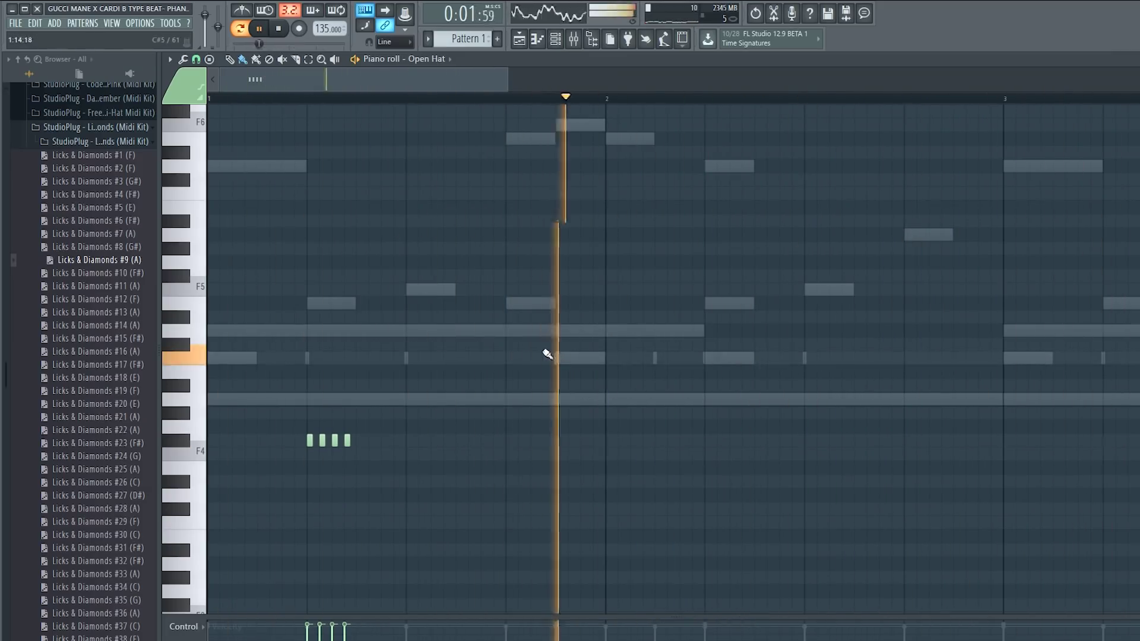
click(511, 359)
drag(552, 363, 555, 361)
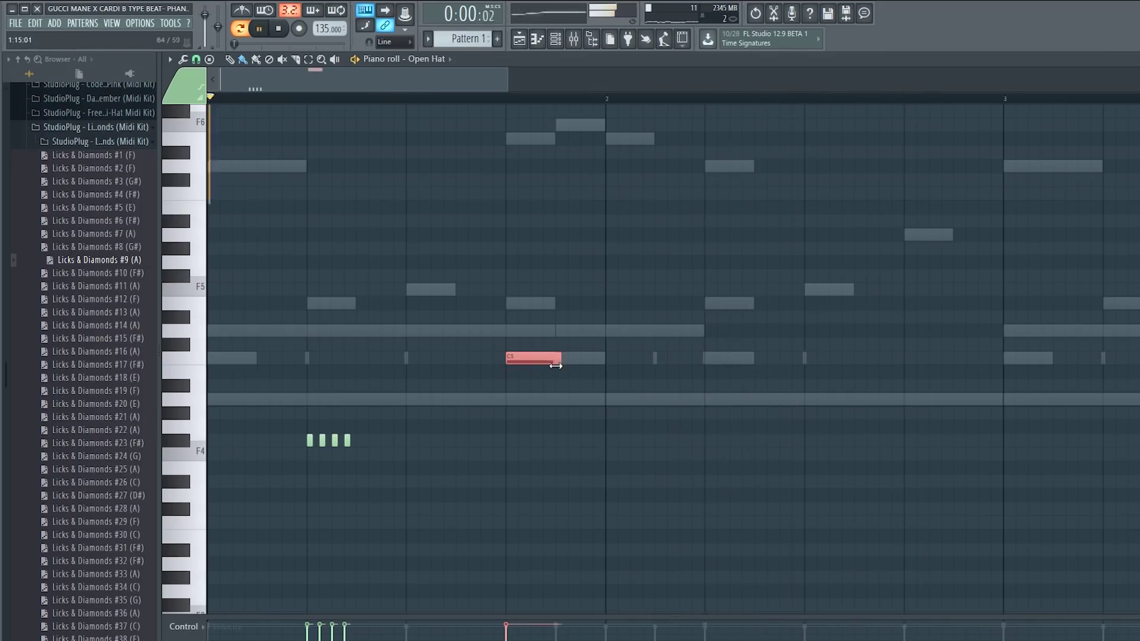
click(907, 366)
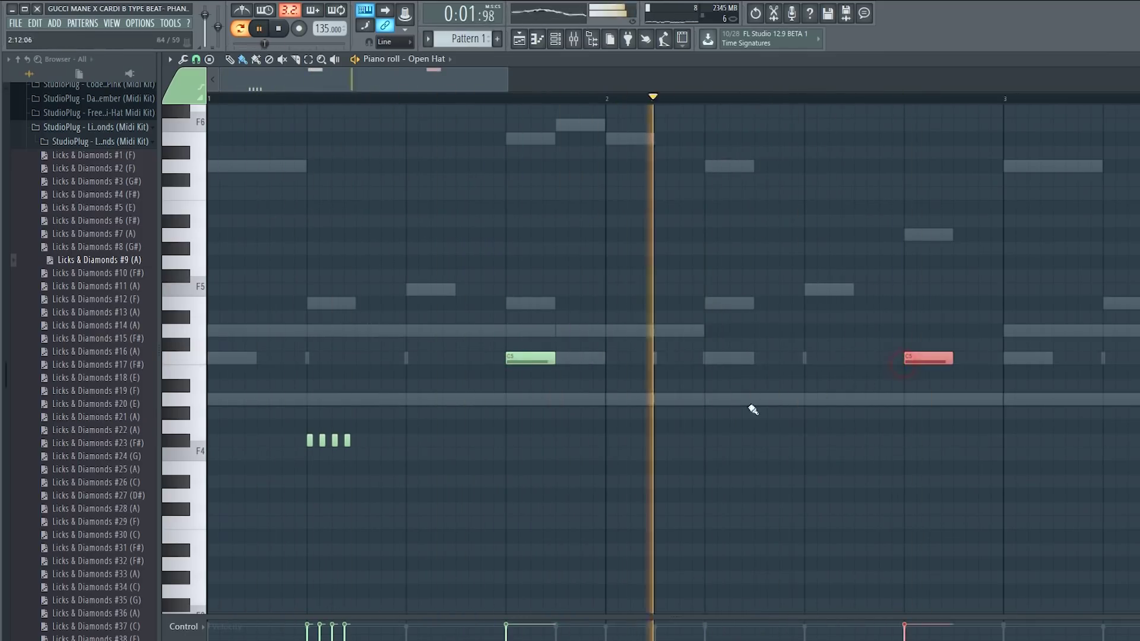
Copy the F#4 roll to step 5 of bar 2 and duplicate the two-bar Open Hat pattern into bars 3 and 4
drag(404, 452, 747, 440)
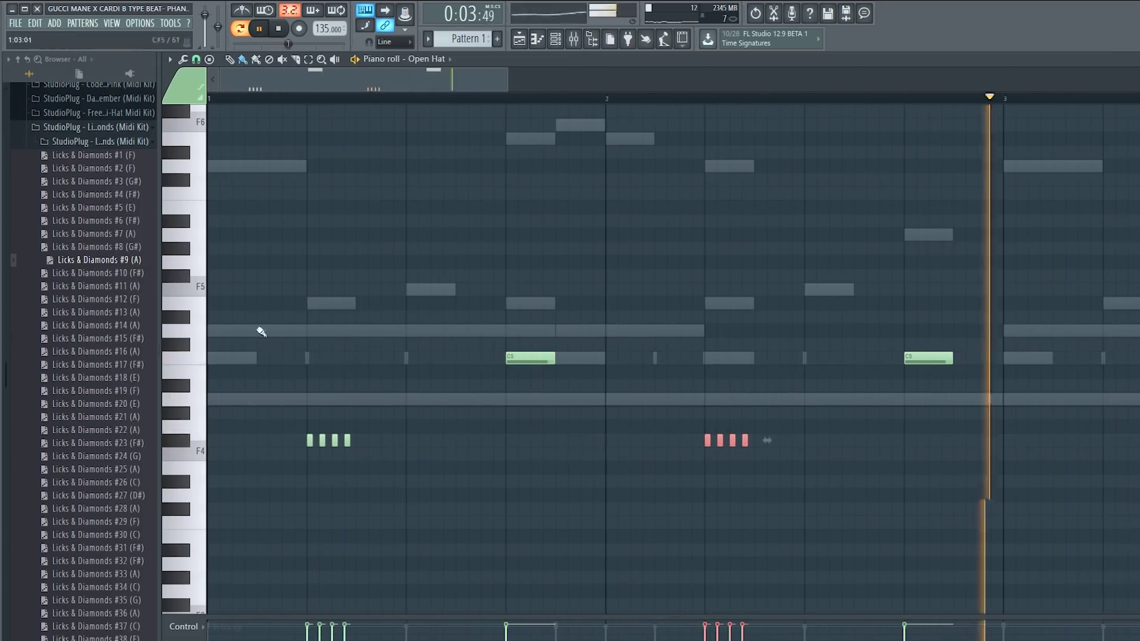
drag(507, 82, 1079, 84)
key(ctrl+a)
key(ctrl+b)
drag(535, 359, 585, 362)
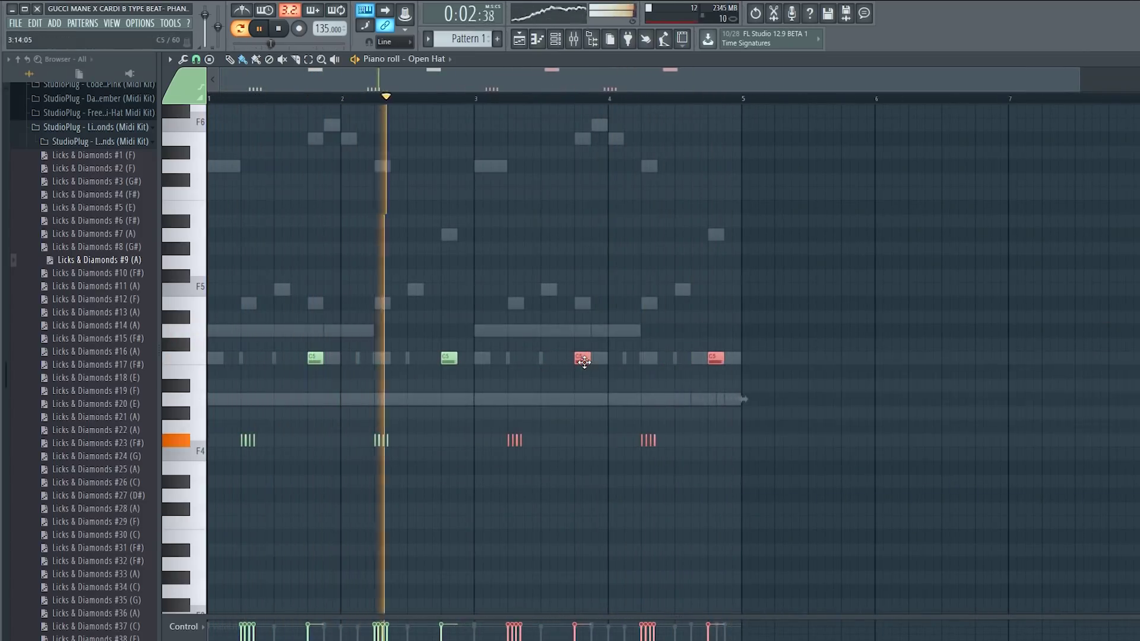
Restart playback, try deleting the end of bar 2's F#4 roll and undo the deletion
key(space)
key(space)
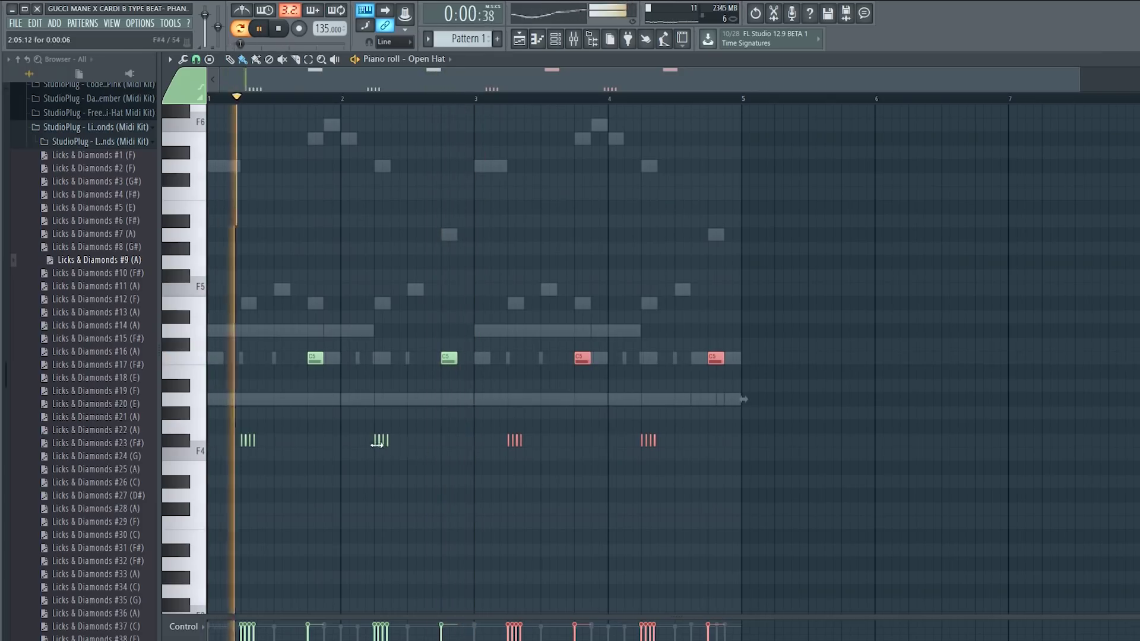
right_click(383, 441)
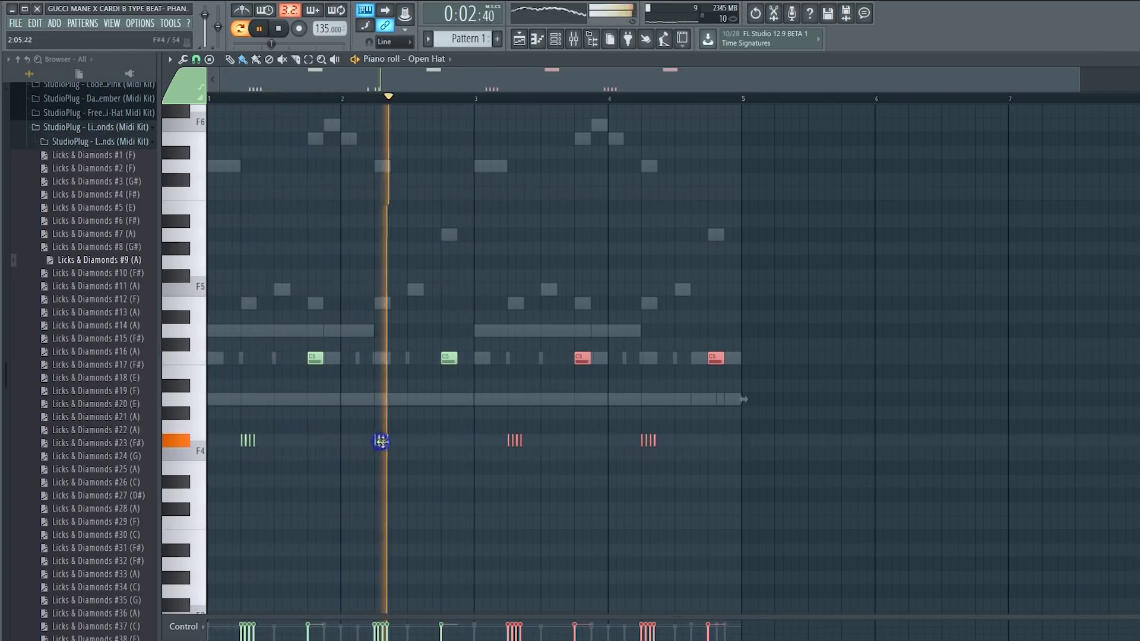
key(ctrl+z)
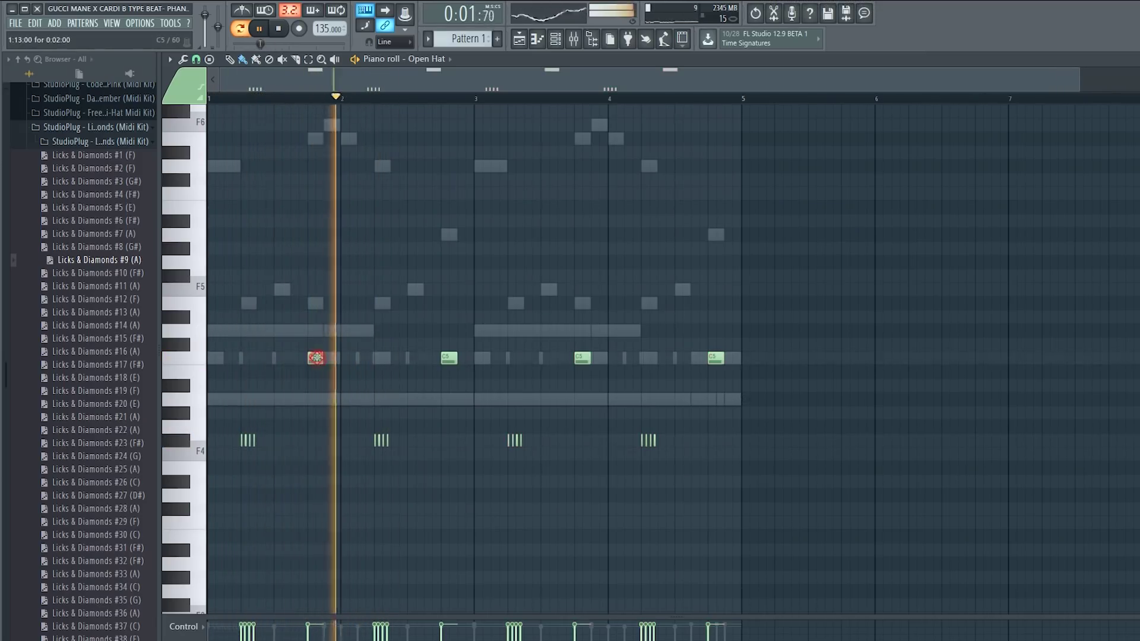
Add two-step-long C5 Open Hat notes at step 11 of bars 2 and 4 and close the piano roll
key(space)
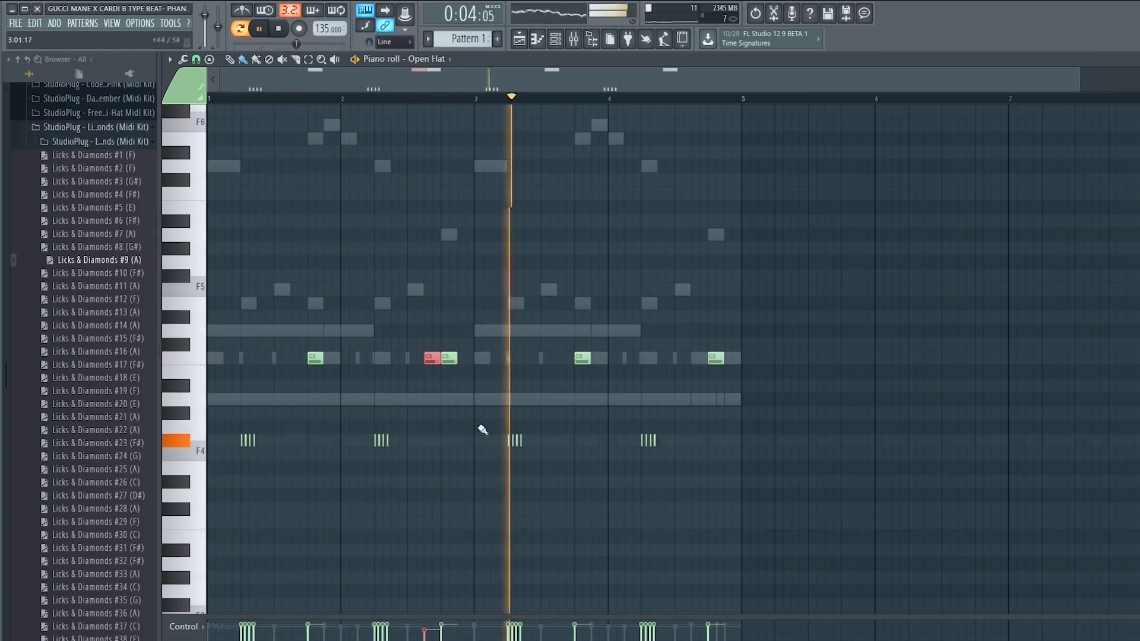
click(695, 358)
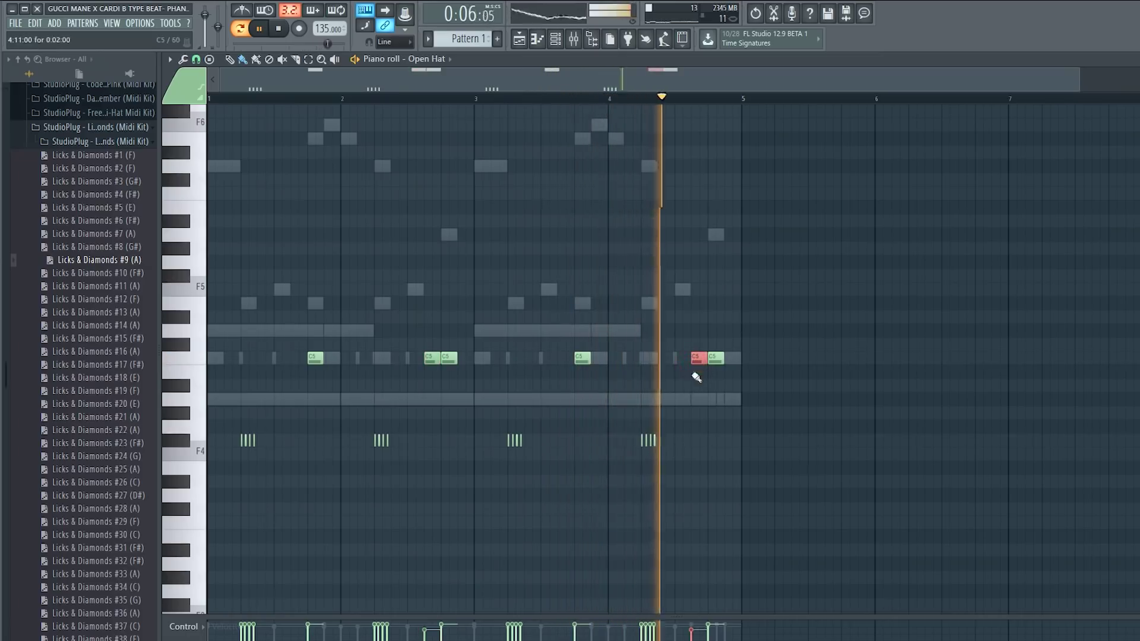
click(561, 41)
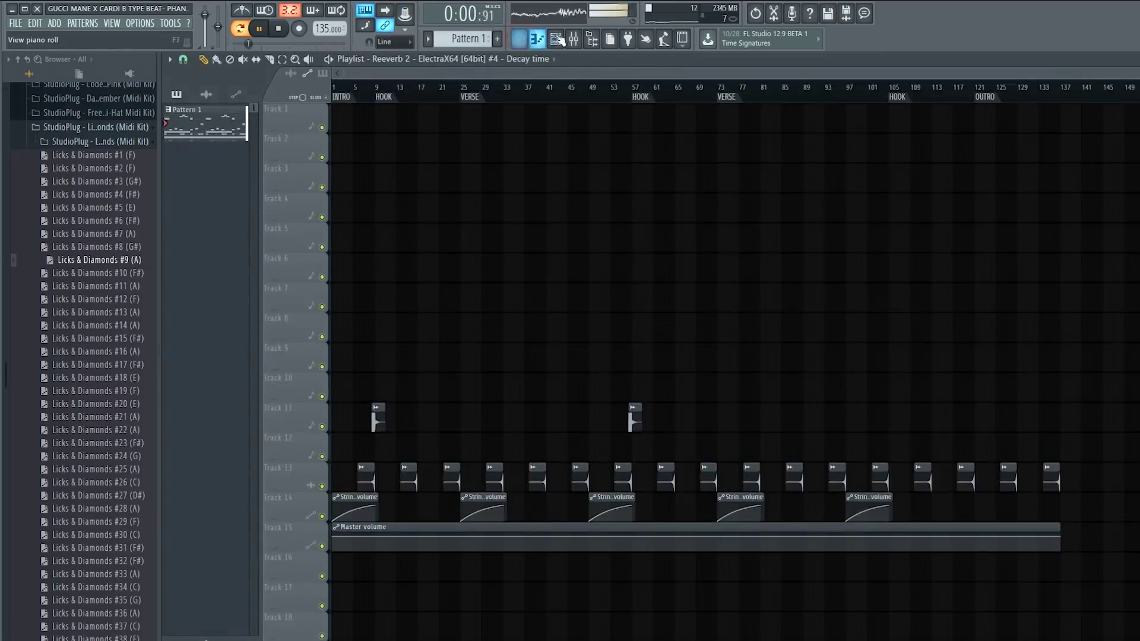
Program HiHat hits on steps 1, 3, 7, 13, 14 and 15 of bar 1 in the channel rack
click(561, 40)
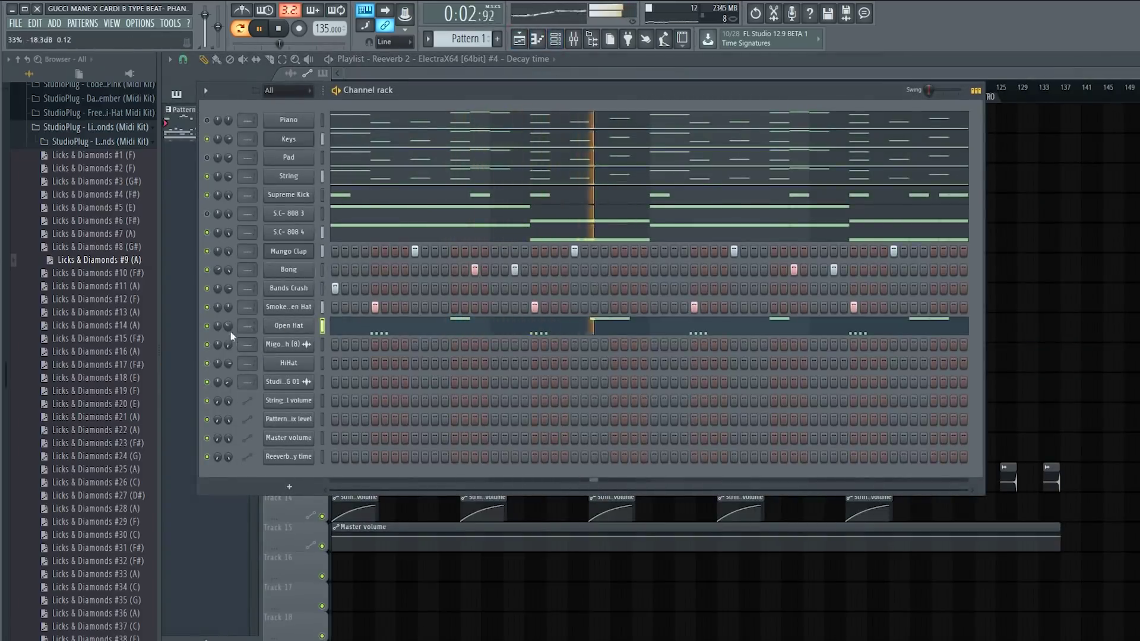
right_click(307, 371)
click(335, 363)
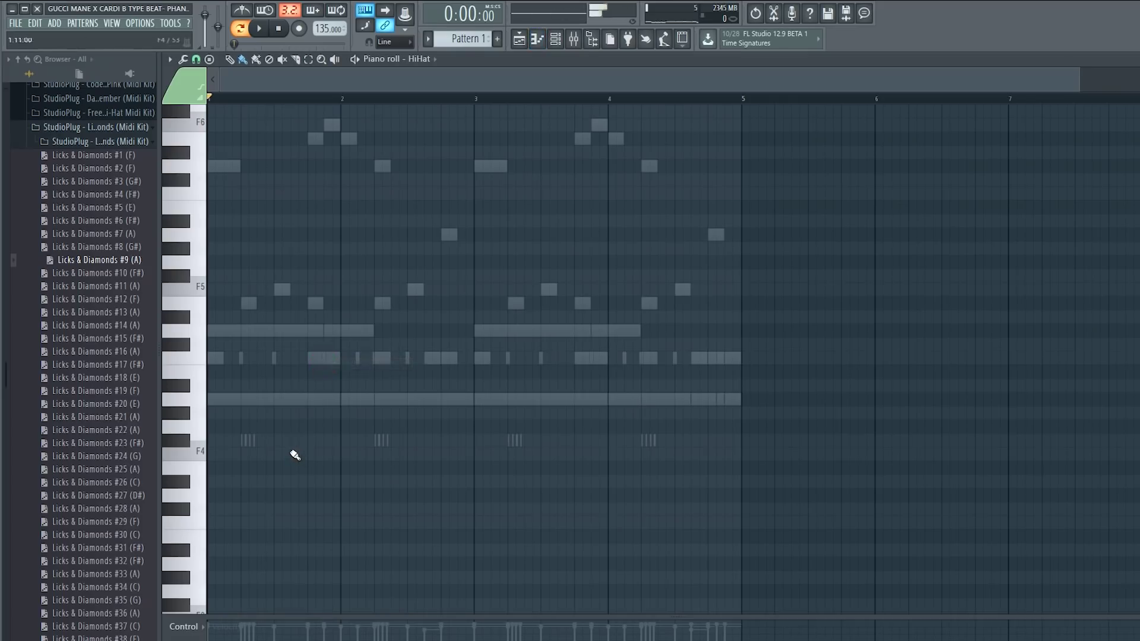
click(553, 45)
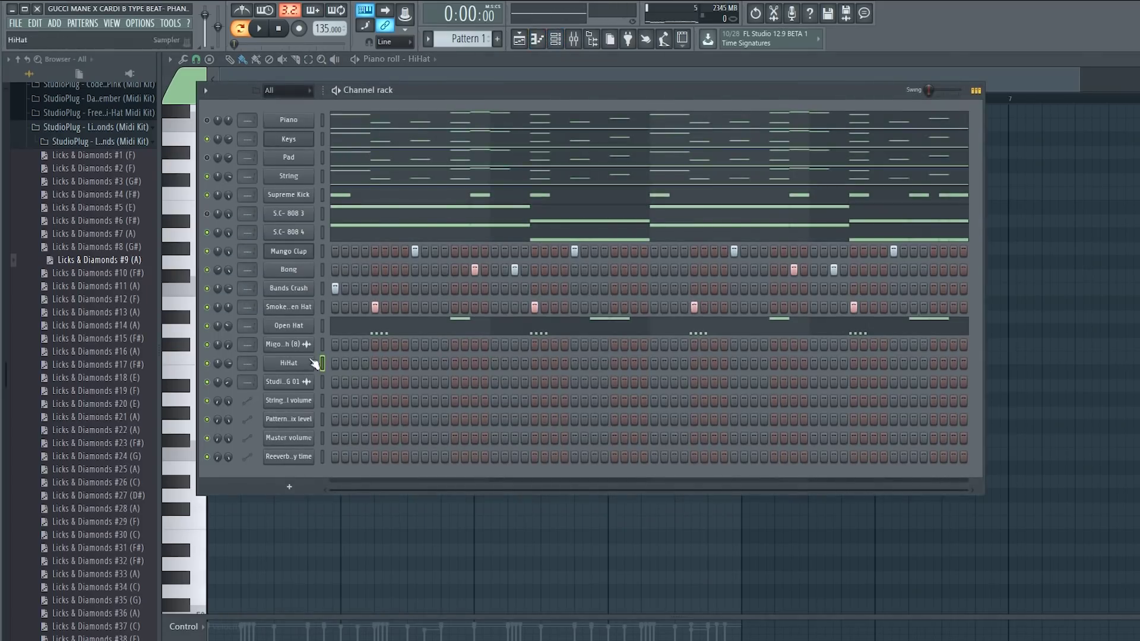
click(394, 363)
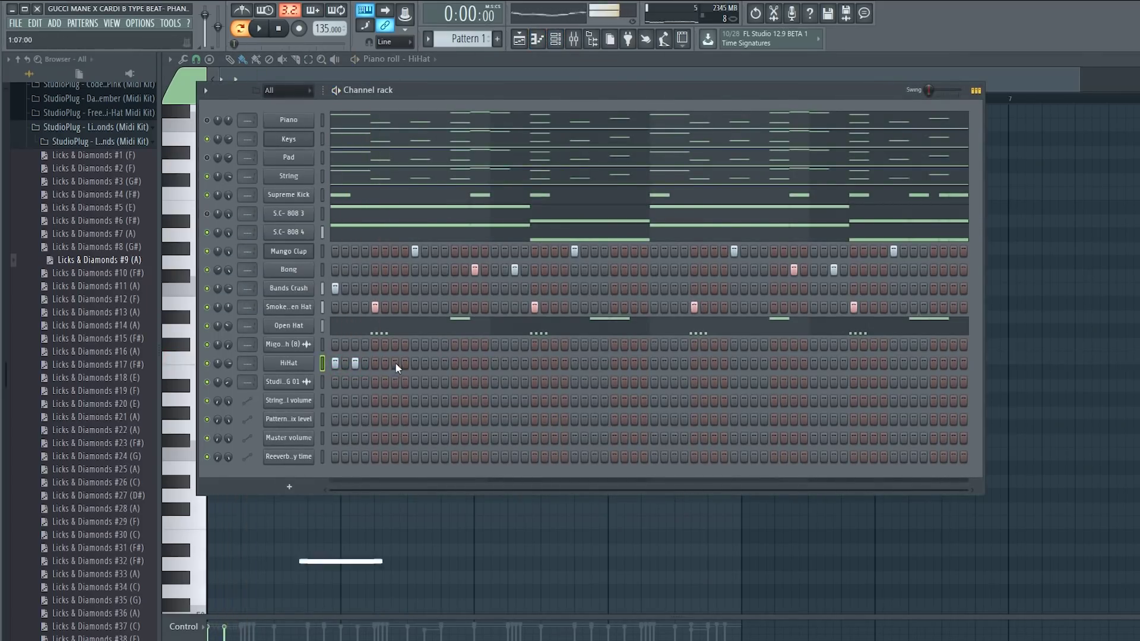
click(453, 364)
click(465, 365)
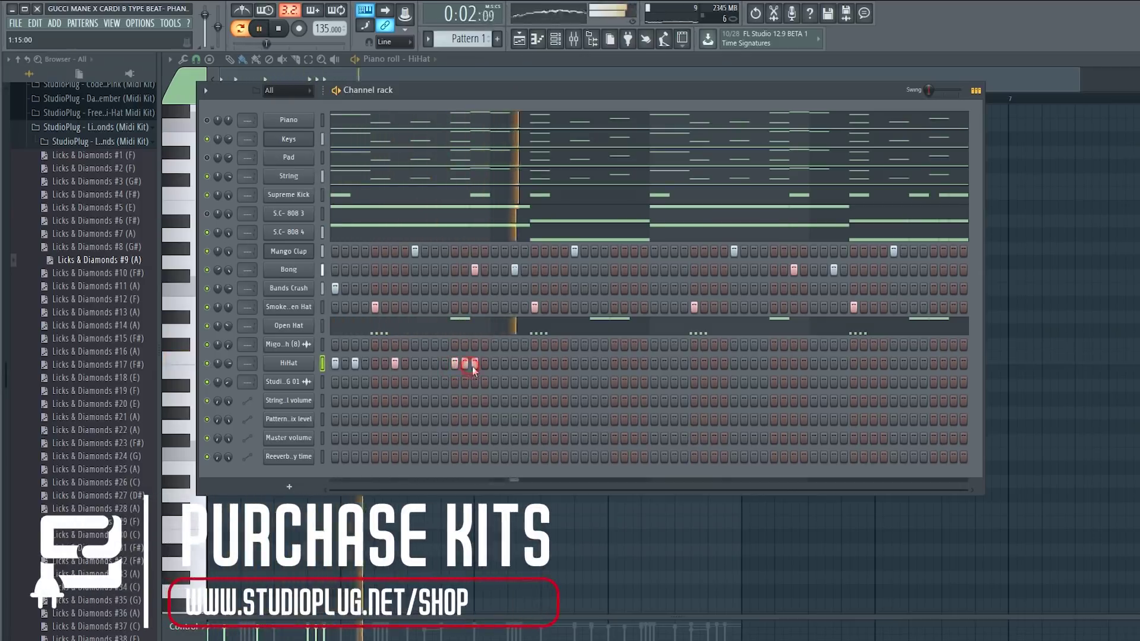
click(473, 365)
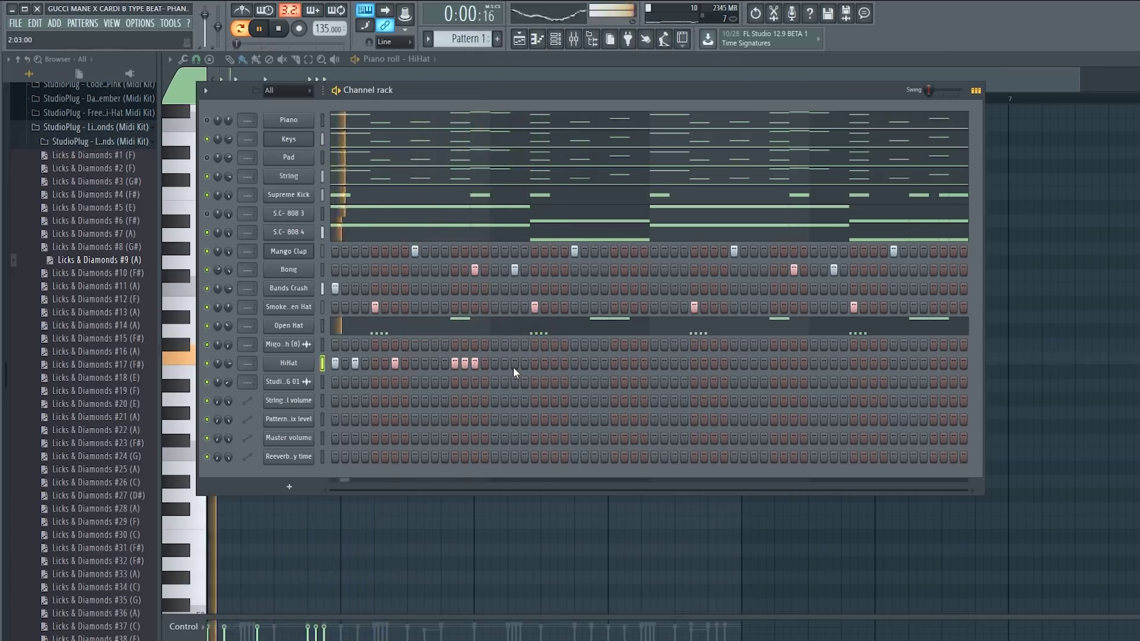
Audition the beat and add HiHat hits on steps 1, 3, 7, 13, 14 and 15 of bar 2
key(space)
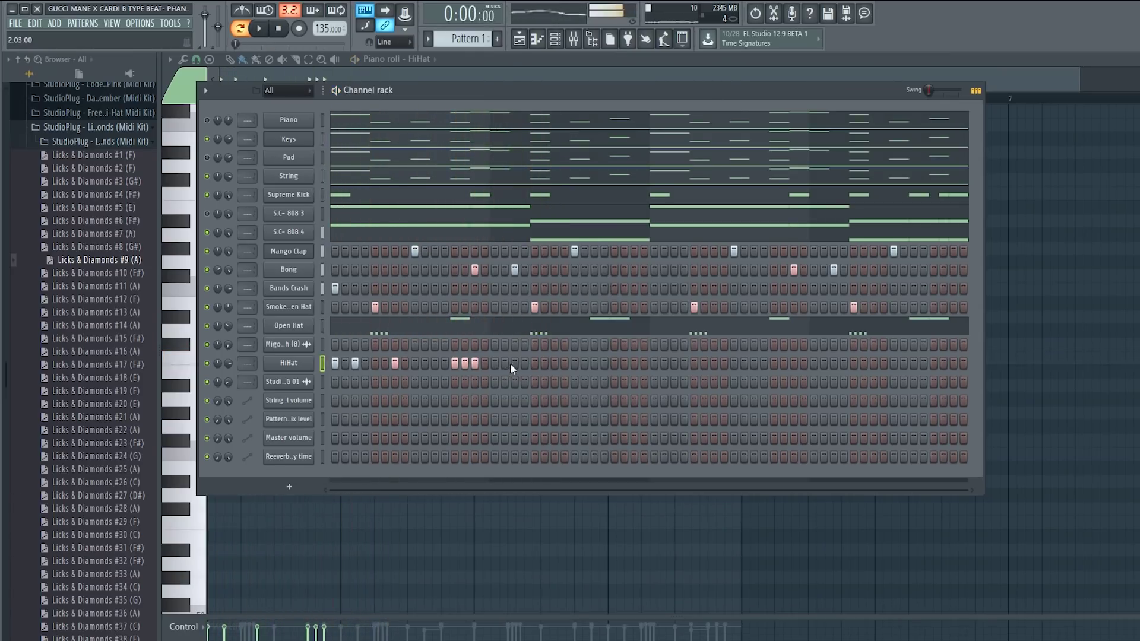
key(space)
click(495, 363)
key(space)
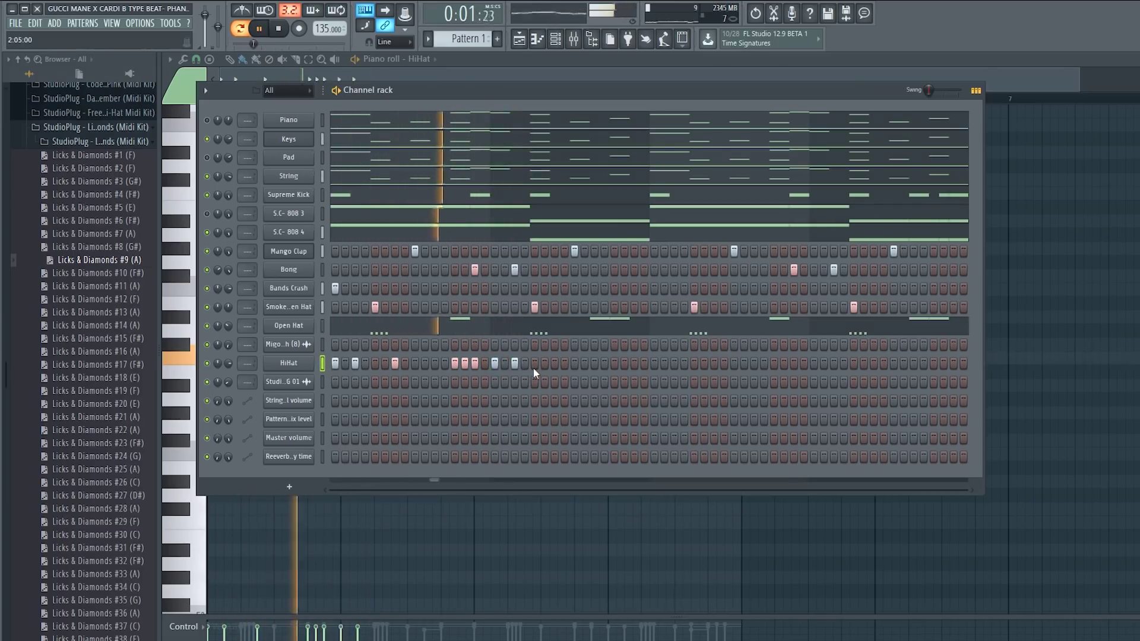
click(513, 363)
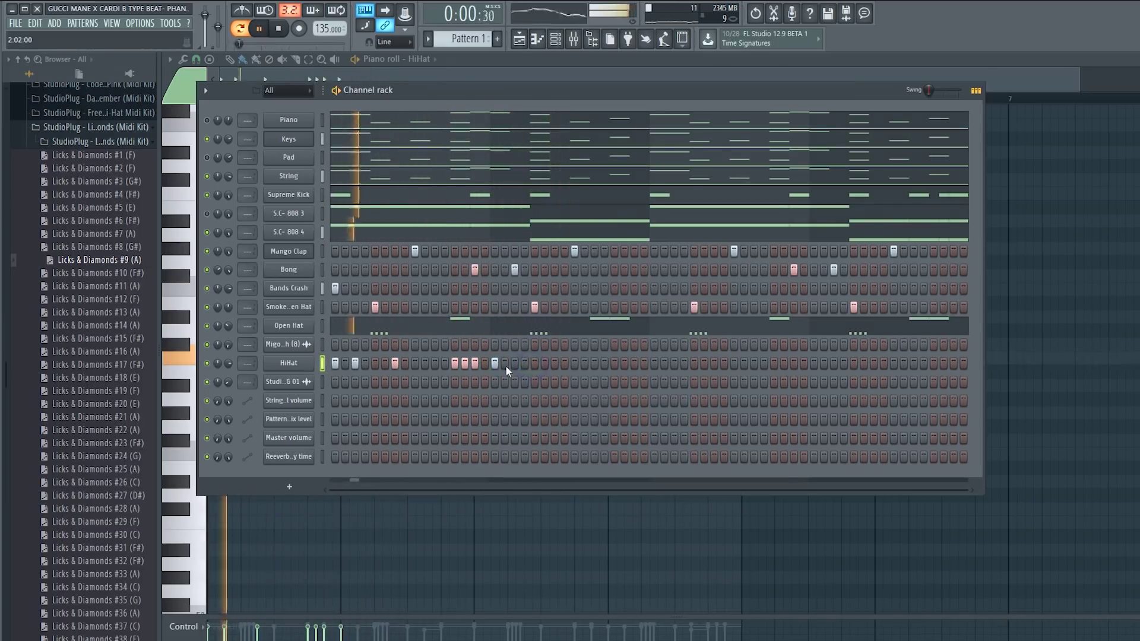
key(space)
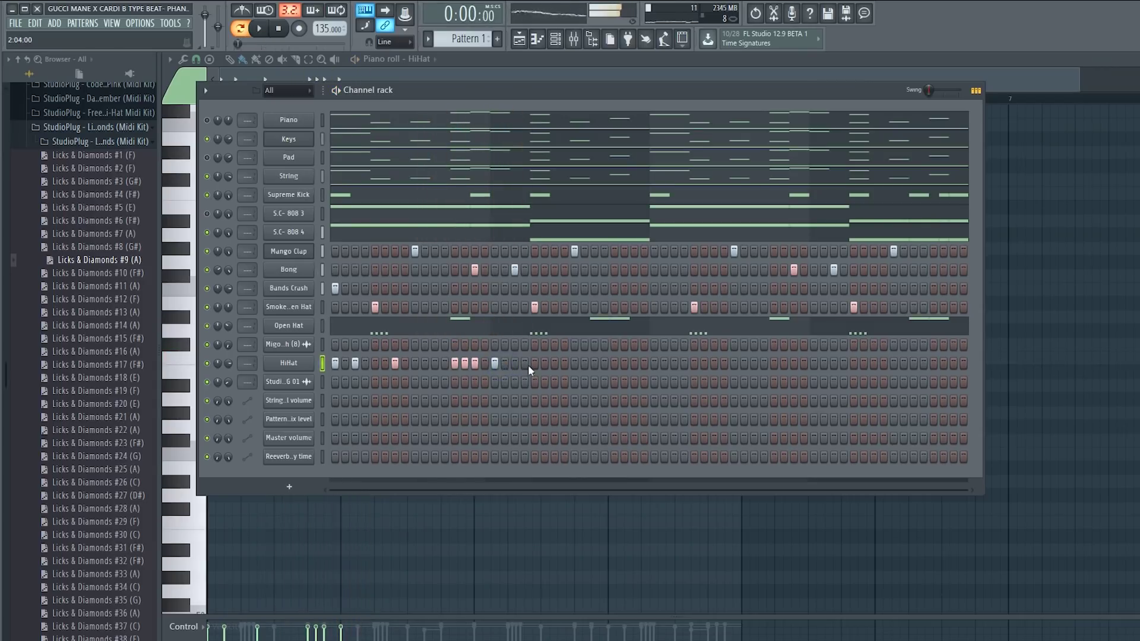
click(553, 363)
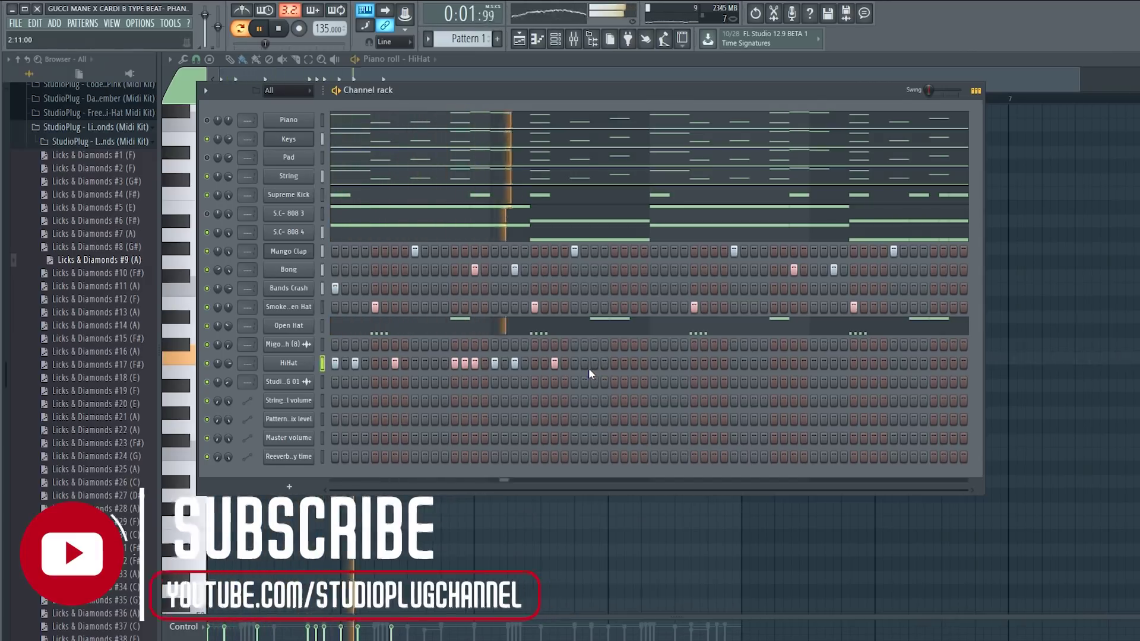
click(614, 364)
click(624, 363)
click(634, 363)
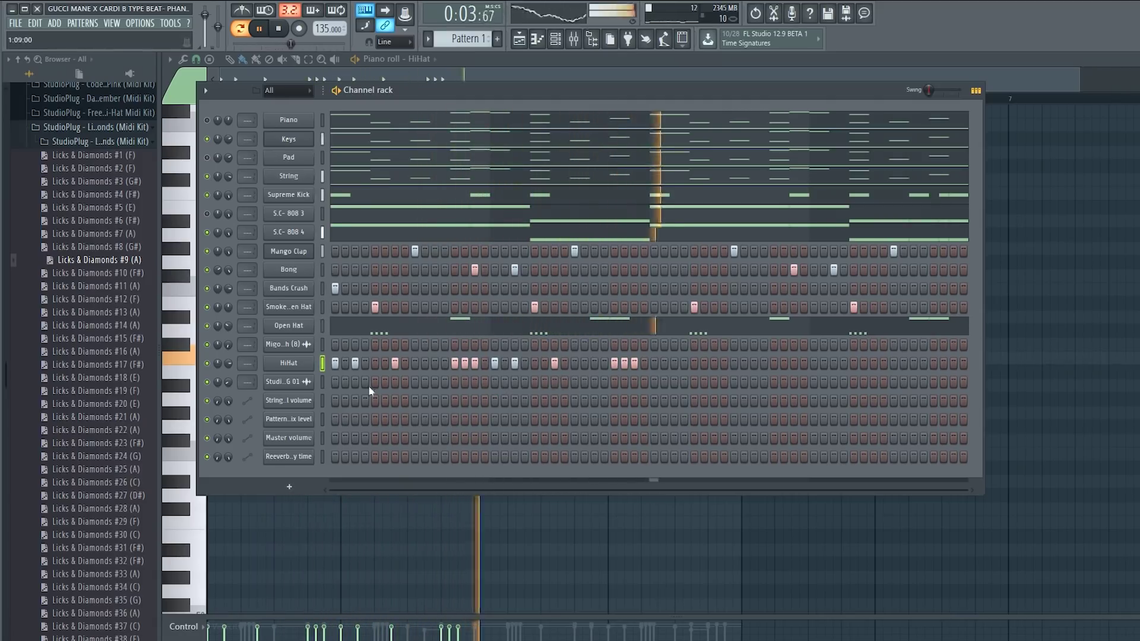
Open the HiHat piano roll and duplicate the two-bar pattern into bars 3 and 4
right_click(312, 361)
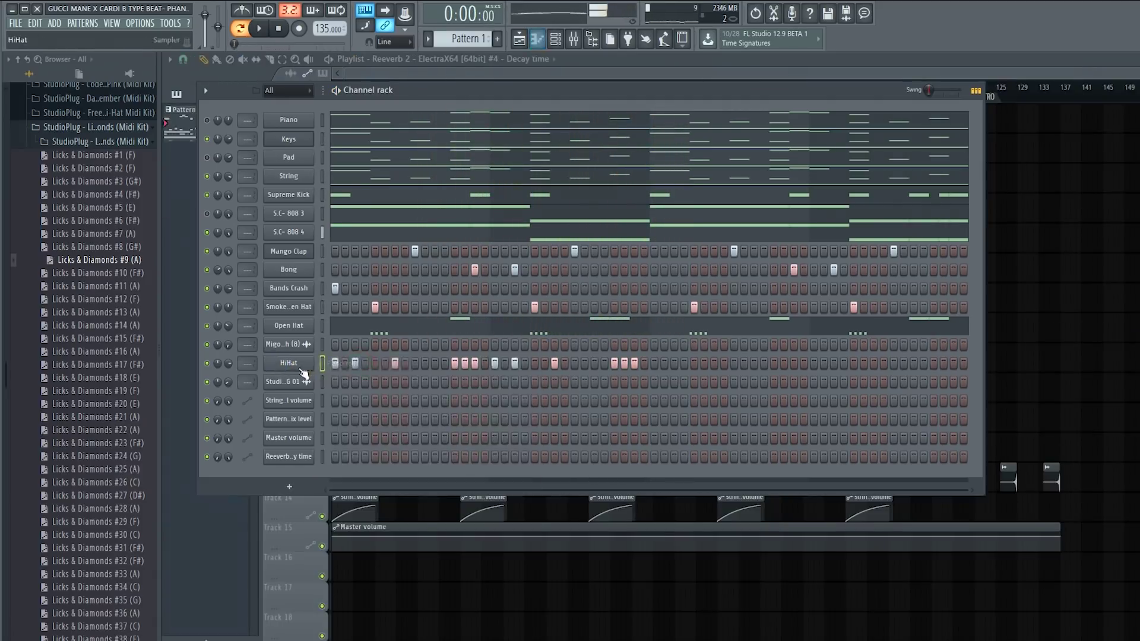
right_click(303, 372)
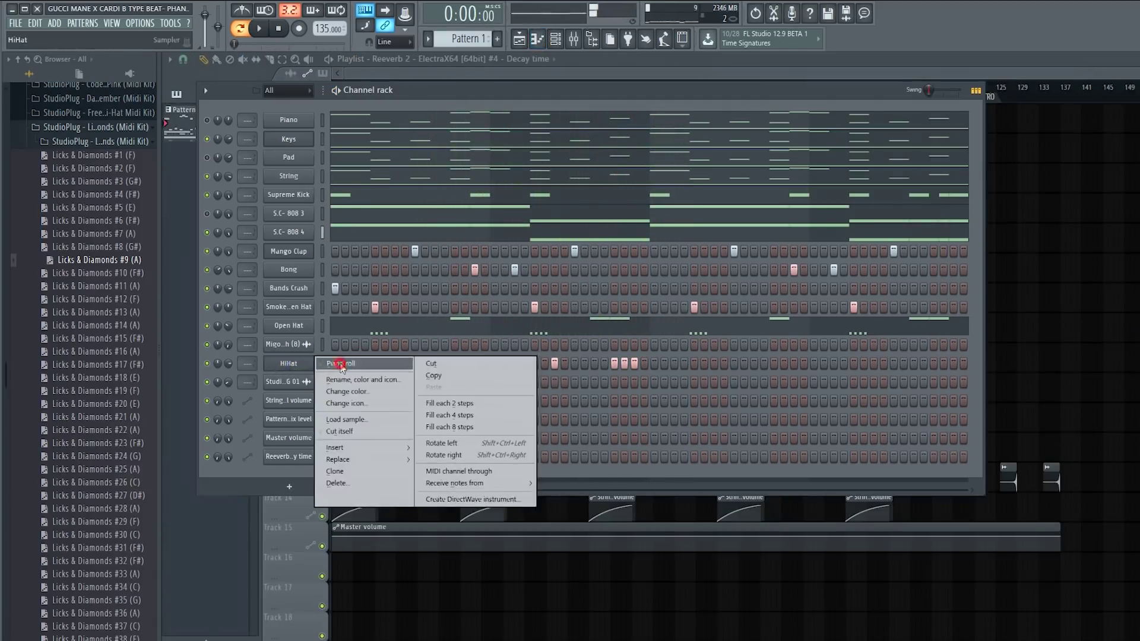
click(307, 377)
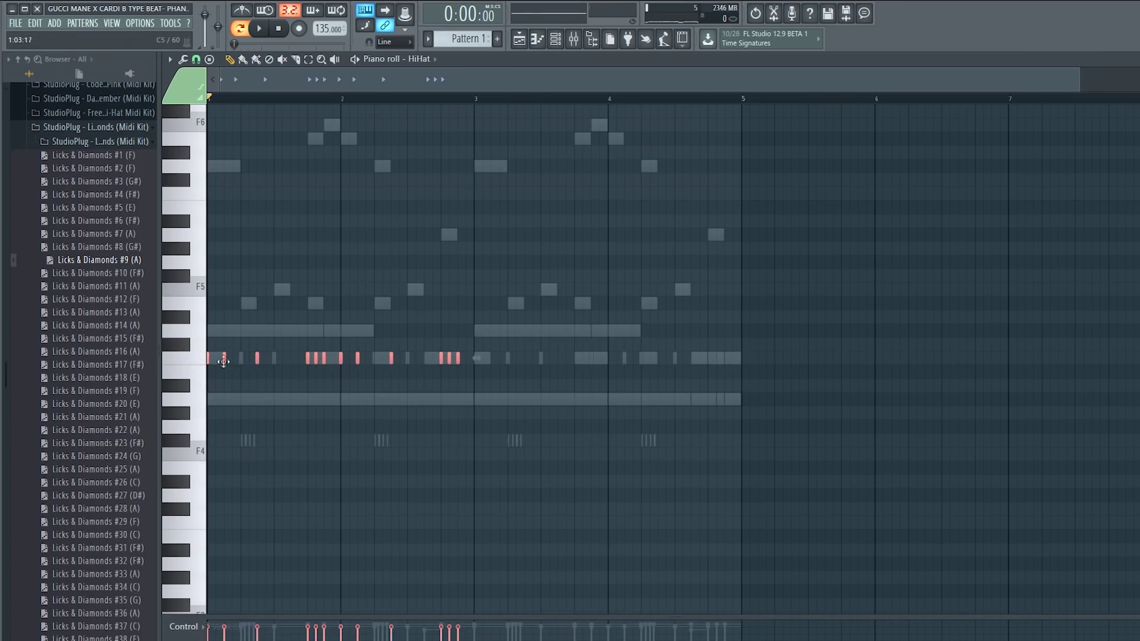
drag(491, 361, 492, 361)
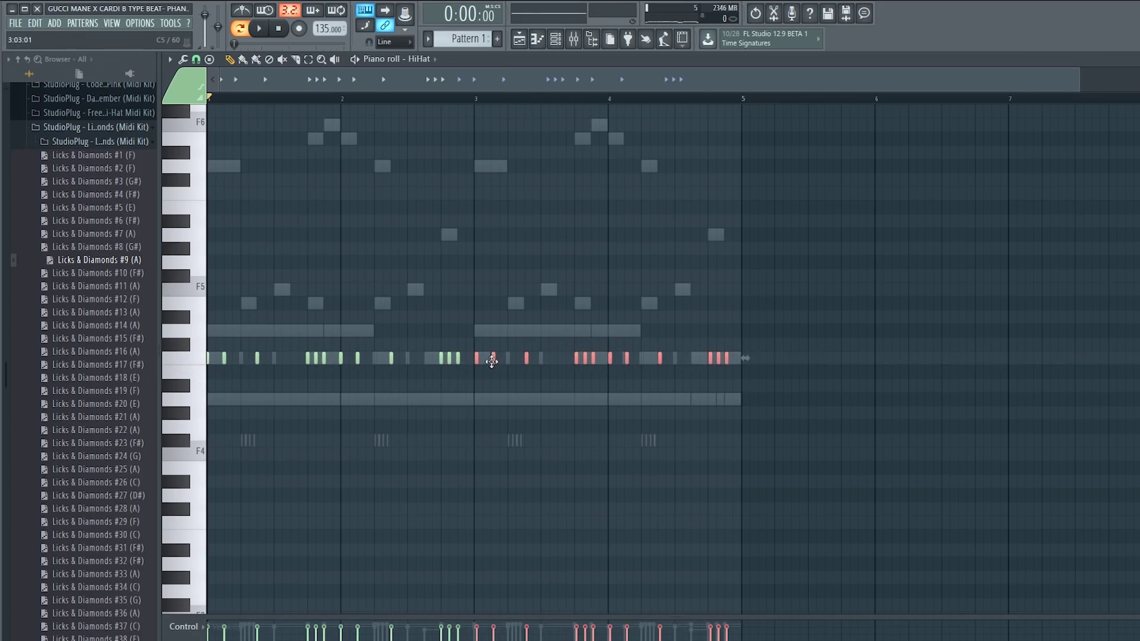
Add a roll of three C5 HiHat notes half a step apart, starting at step 5 of bar 1
drag(1076, 80, 665, 175)
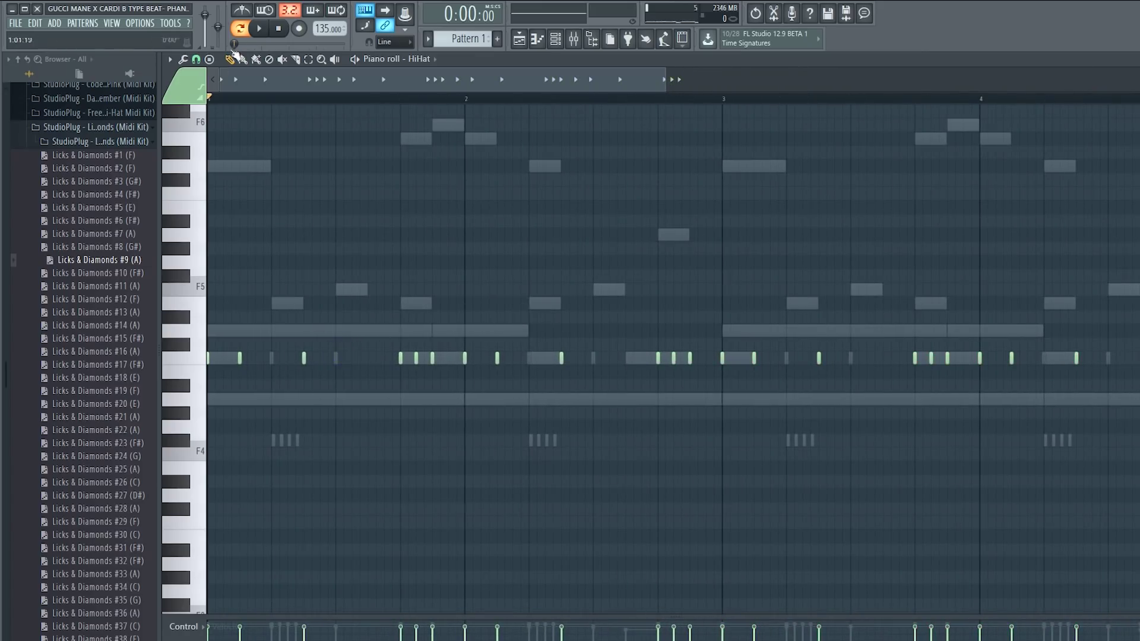
click(200, 61)
click(209, 166)
click(239, 359)
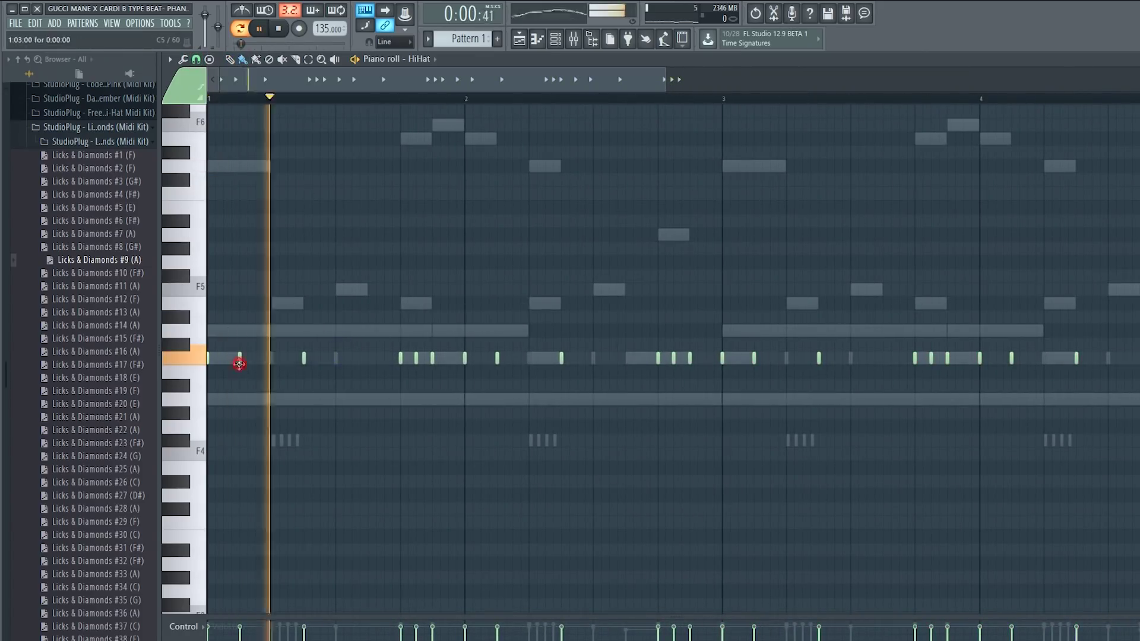
click(273, 360)
click(280, 360)
click(285, 360)
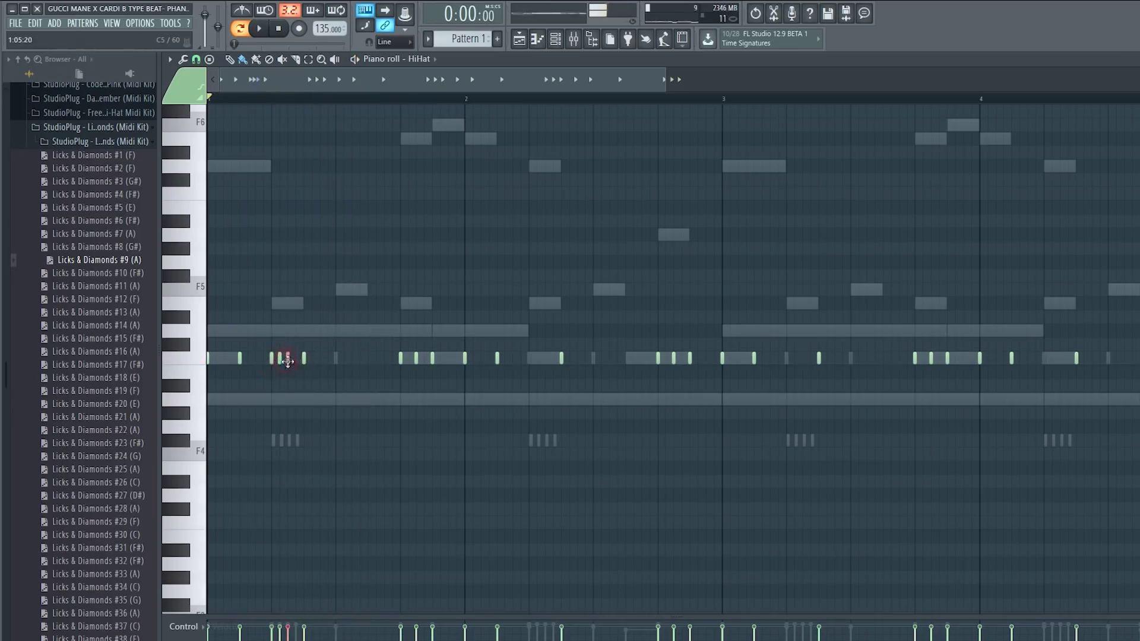
Raise the three-note HiHat roll to E5 and copy it to step 5 of bar 2
drag(271, 361, 271, 330)
click(200, 62)
click(225, 146)
key(space)
drag(272, 330, 272, 304)
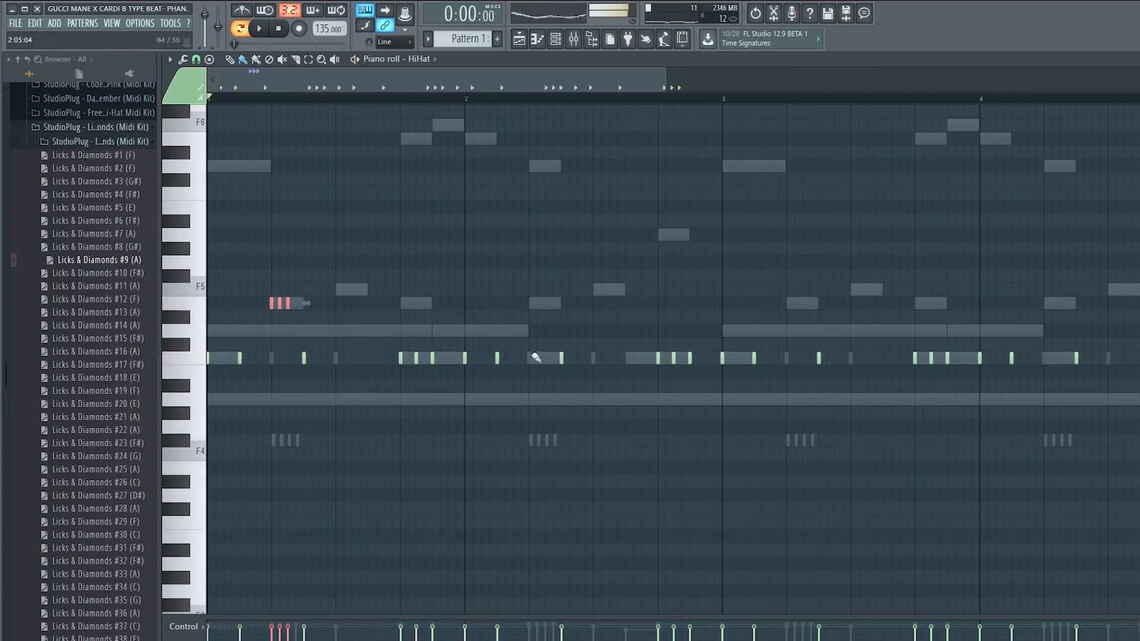
drag(289, 306, 547, 305)
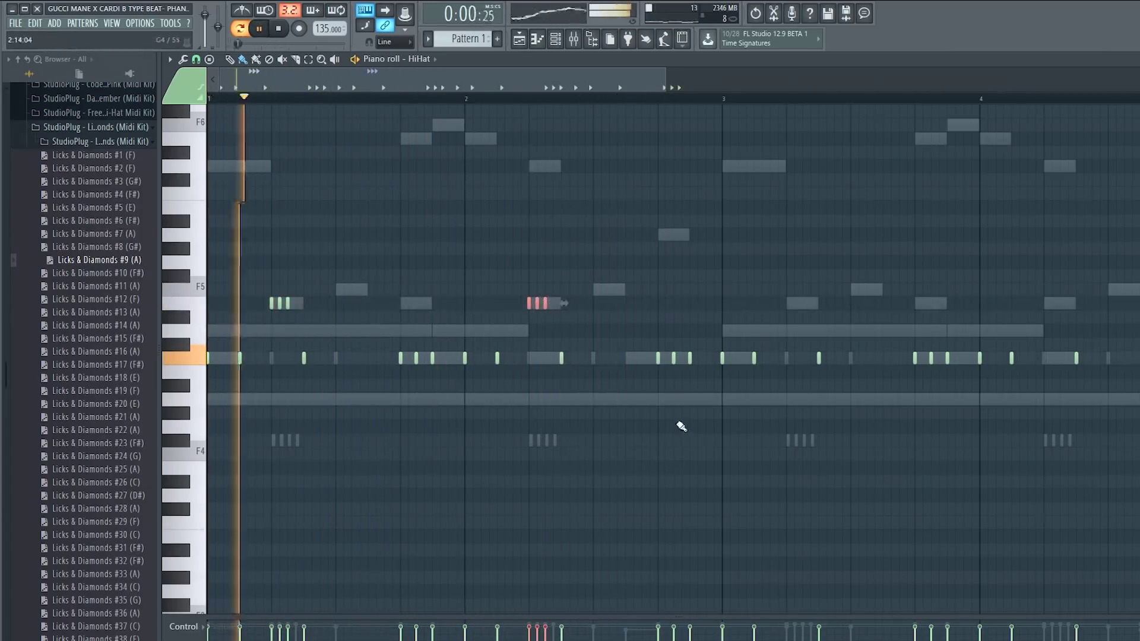
Try a fast C5 HiHat roll at step 11 of bar 2, delete it and check the playback
drag(627, 361, 638, 362)
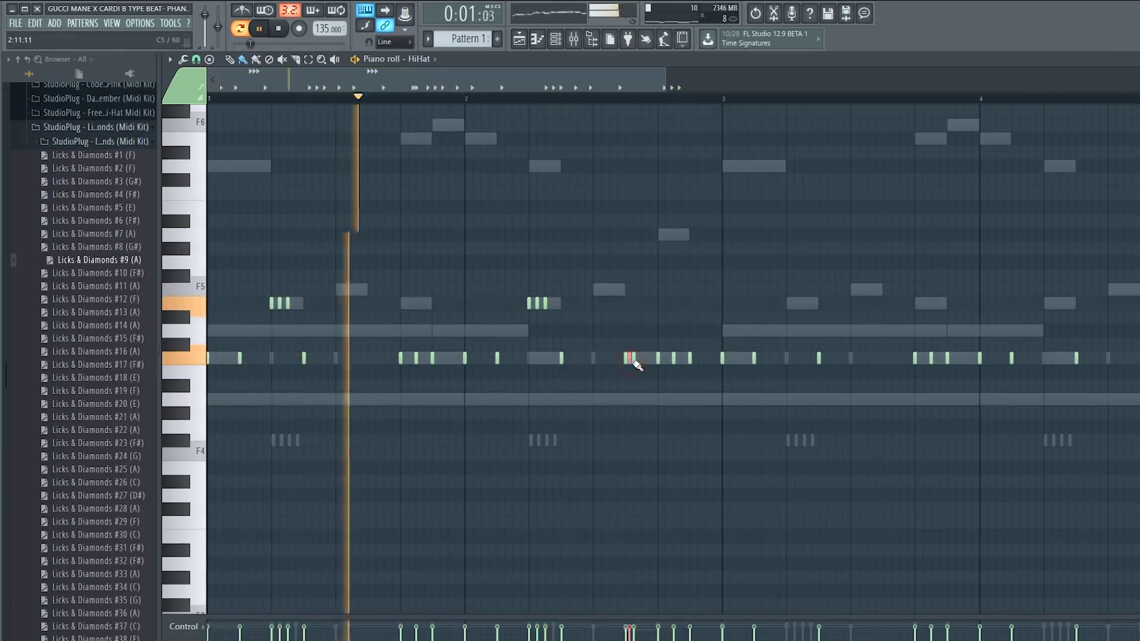
key(Delete)
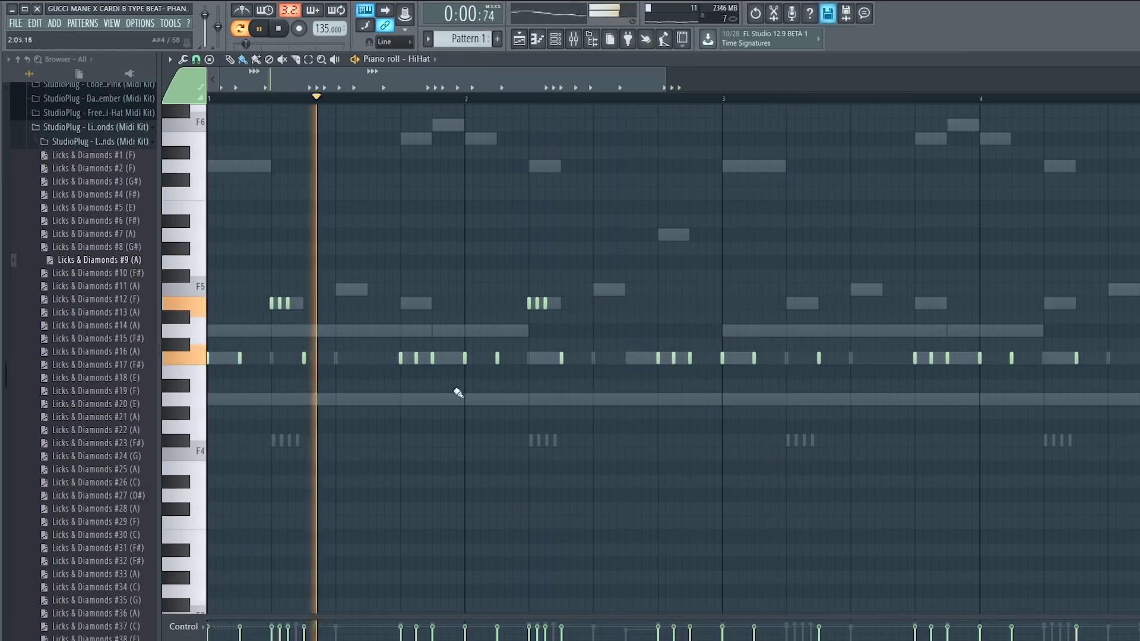
key(space)
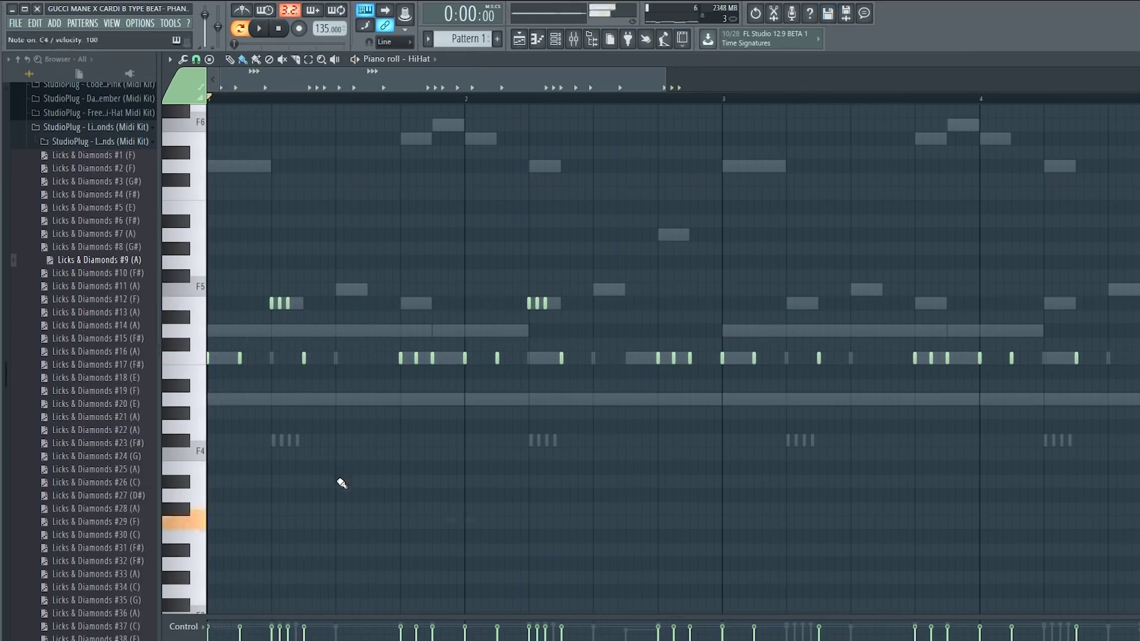
key(space)
key(space)
key(space)
key(space)
key(space)
Add G4 HiHat notes at step 9 of bars 1, 2 and 3 and halfway through step 11 of bars 1 and 3
click(338, 427)
key(space)
key(space)
click(377, 427)
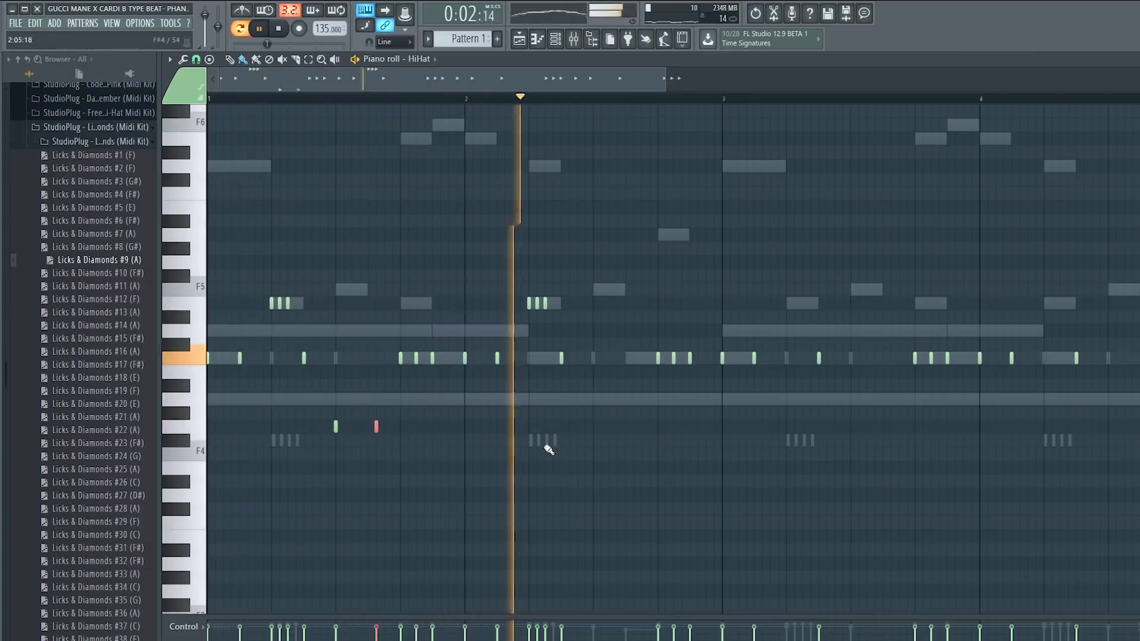
click(596, 426)
click(853, 427)
key(space)
key(space)
scroll(890, 347, down, 2)
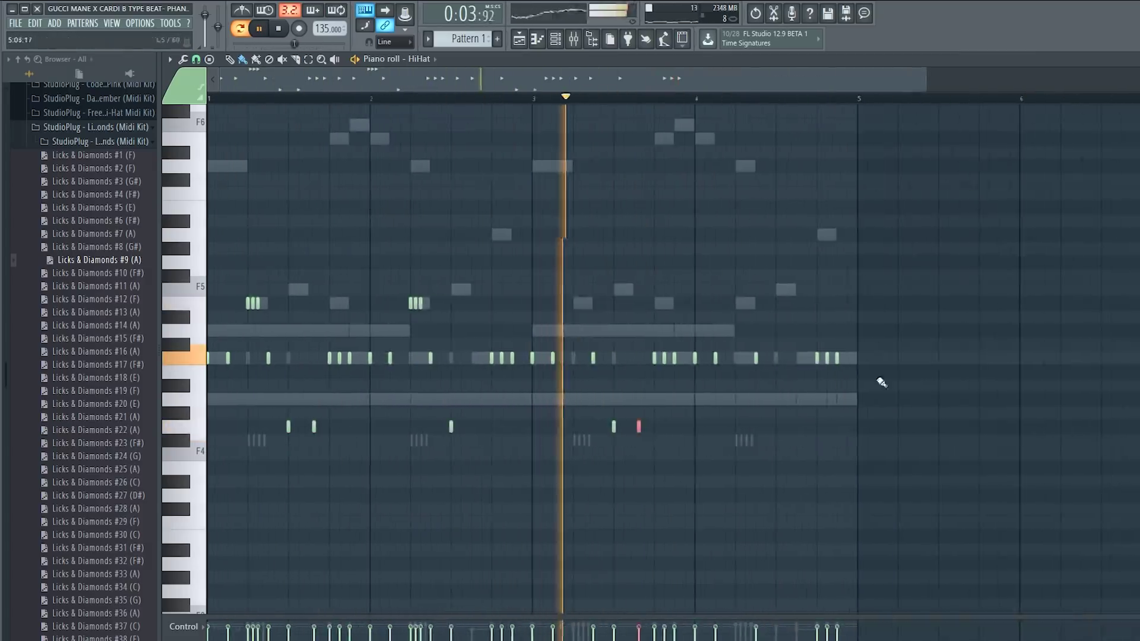
Try moving bar 2's G4 HiHat note to step 12 and placing a matching G4 note in bar 4
click(772, 427)
key(space)
right_click(773, 431)
key(space)
drag(452, 428, 481, 429)
key(space)
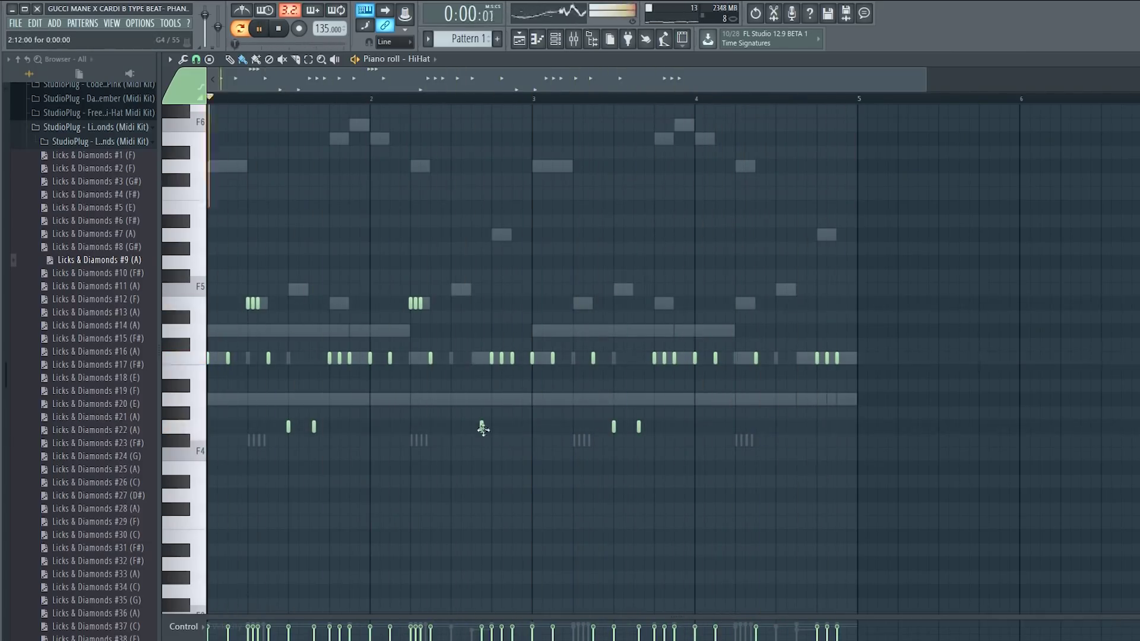
key(space)
click(806, 426)
key(space)
key(space)
Replace the step 12 G4 HiHat notes in bars 2 and 4 with G4 notes at step 9
click(451, 427)
right_click(482, 428)
right_click(806, 428)
click(775, 428)
Duplicate the E5 HiHat rolls into bars 3 and 4, add a faster E5 roll near step 15 of bar 4 and audition from bar 3
drag(394, 323, 571, 315)
key(space)
key(space)
click(532, 100)
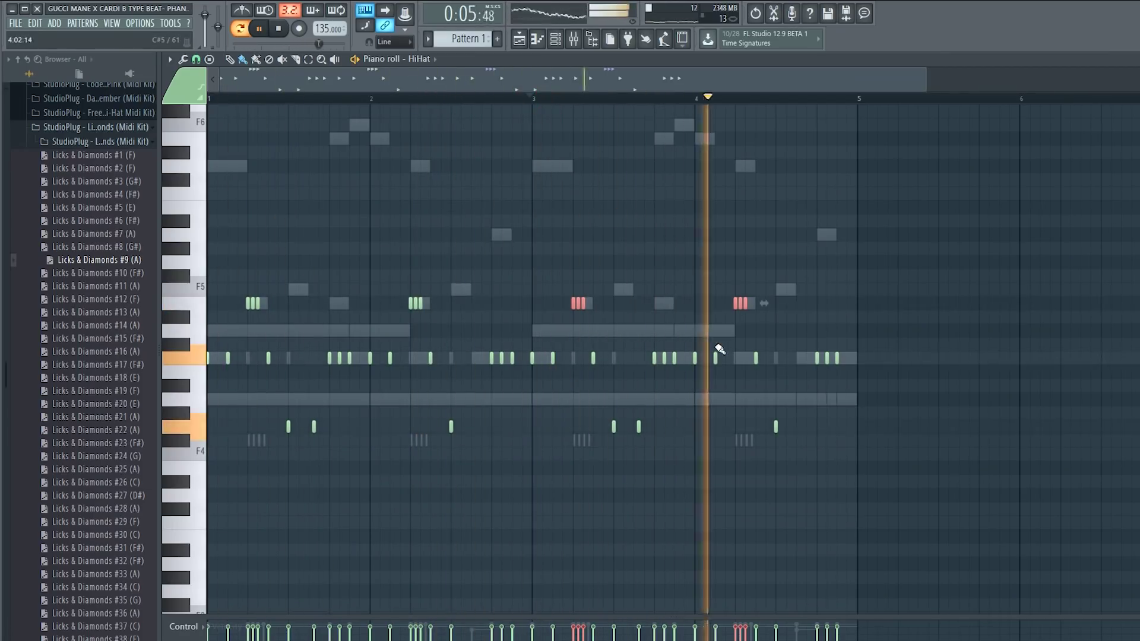
key(space)
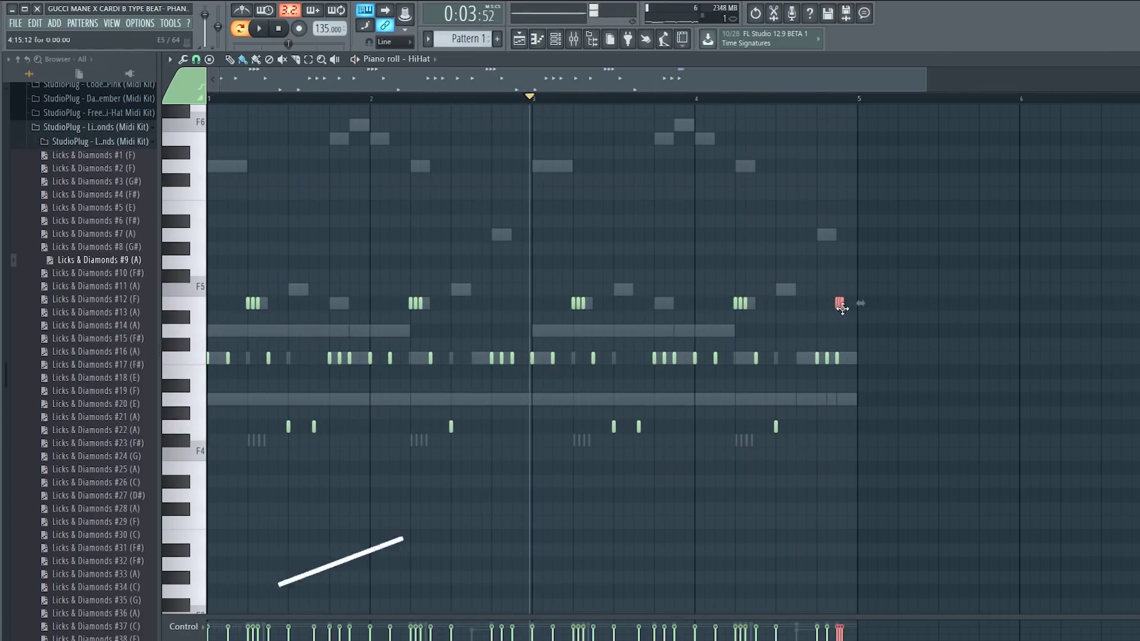
key(space)
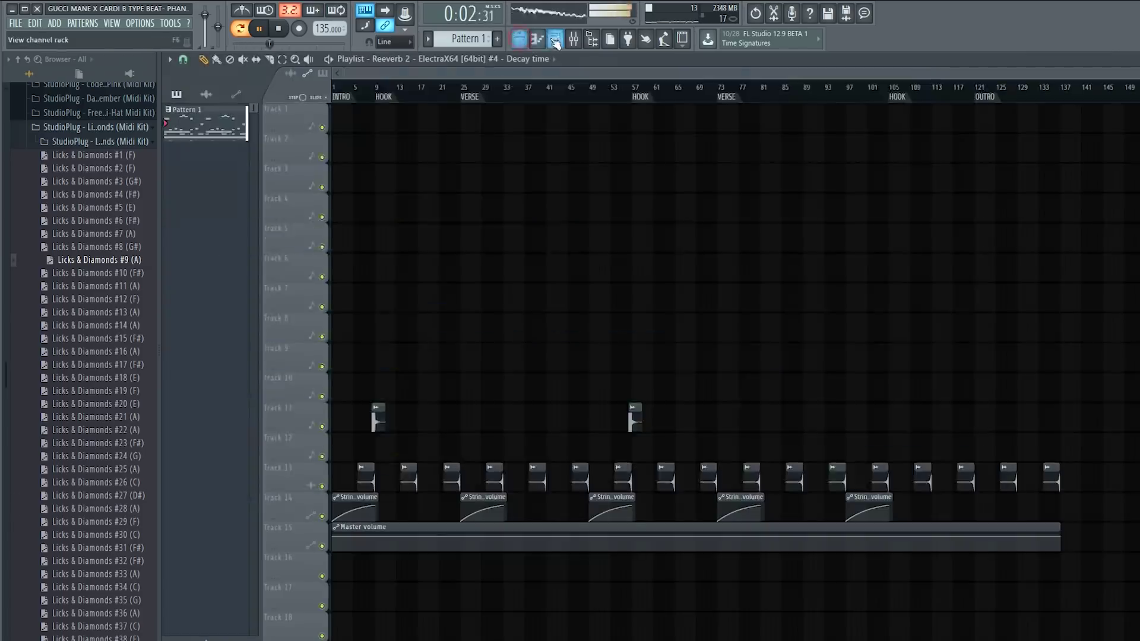
Select all channels from Piano to the Studio tag and route them to consecutive mixer tracks starting at Insert 1
key(F6)
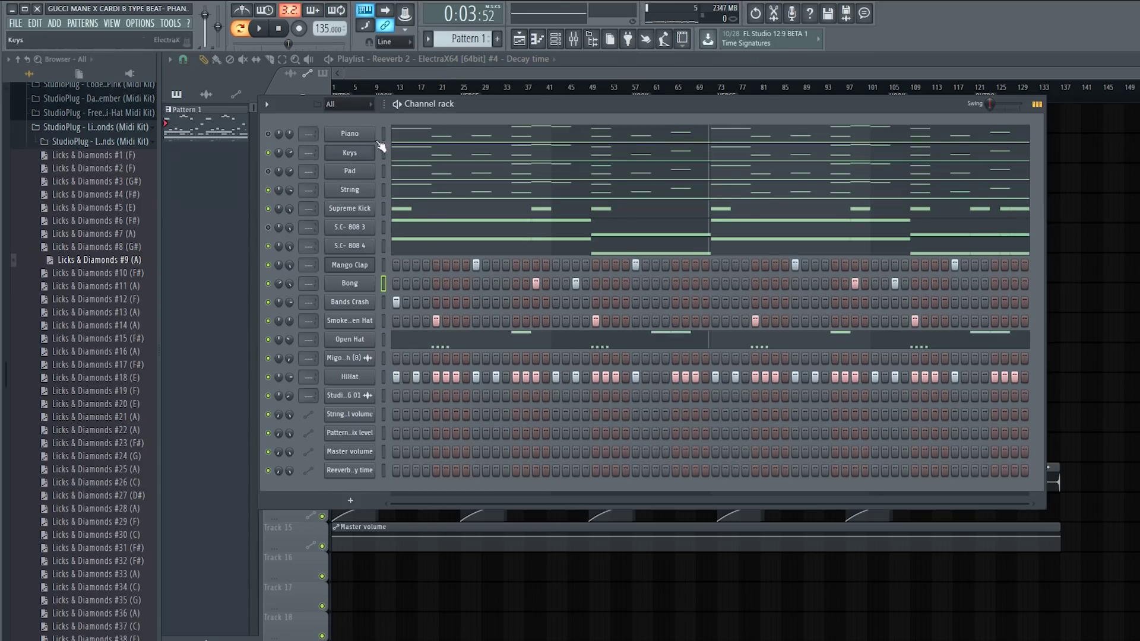
drag(383, 384, 379, 394)
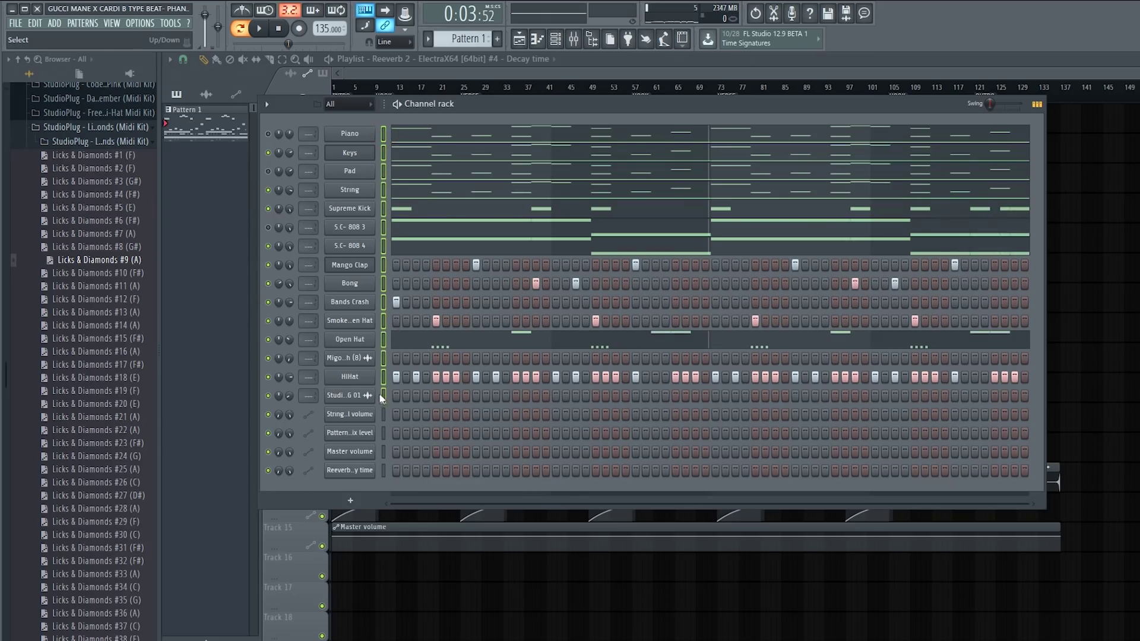
click(576, 40)
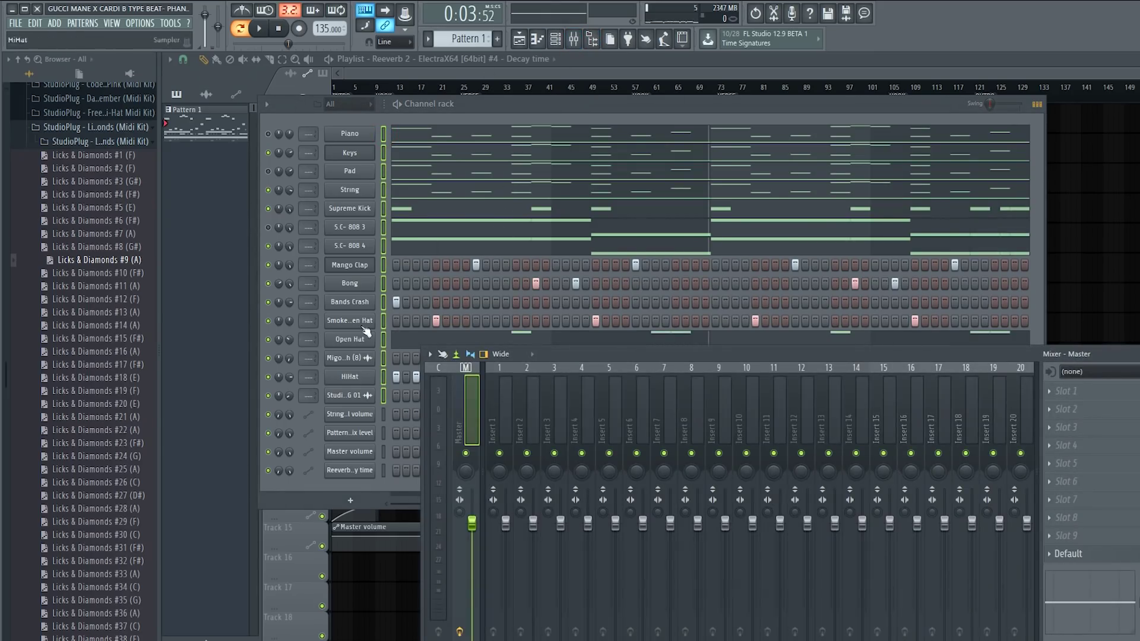
click(507, 442)
drag(587, 348, 622, 102)
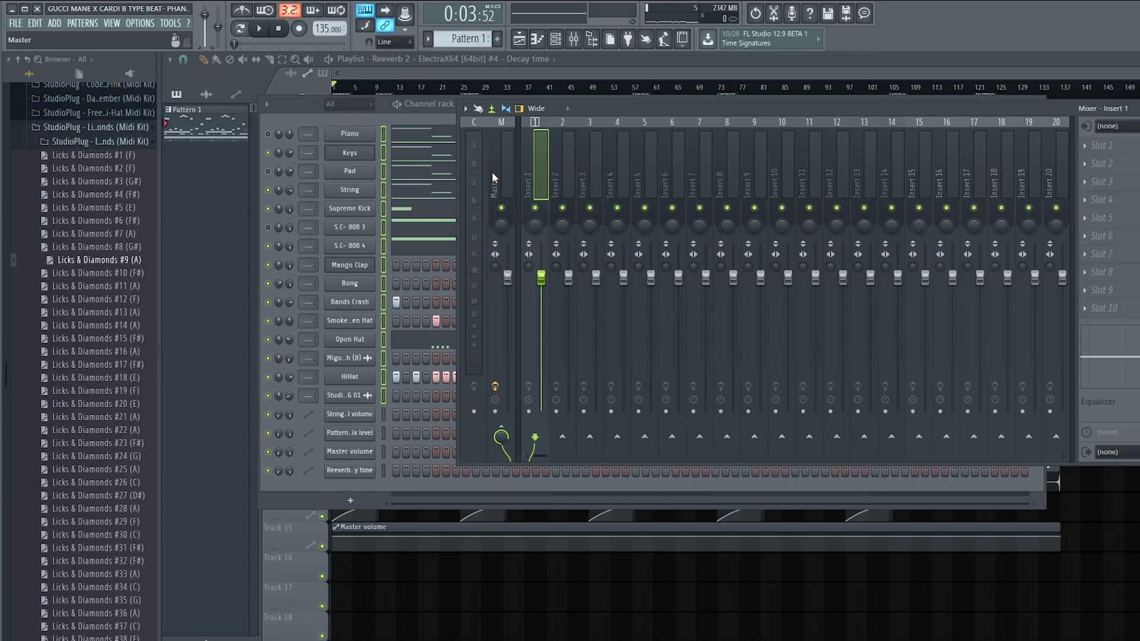
key(ctrl+shift+l)
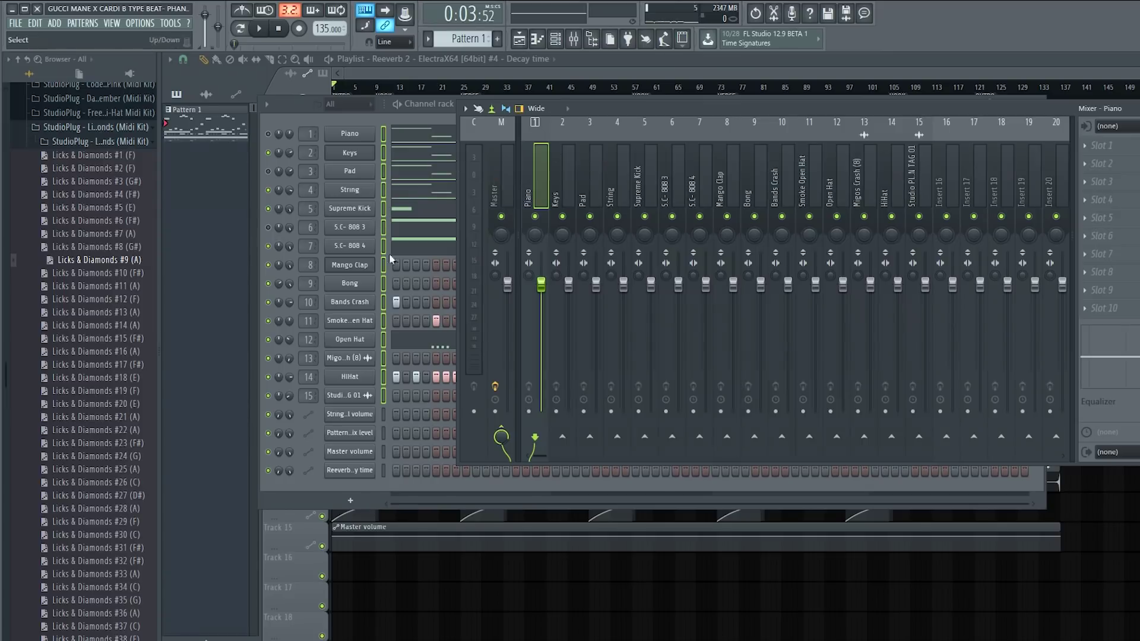
Select mixer tracks Piano through HiHat and pull all their faders down to silence
click(383, 402)
drag(648, 108, 540, 100)
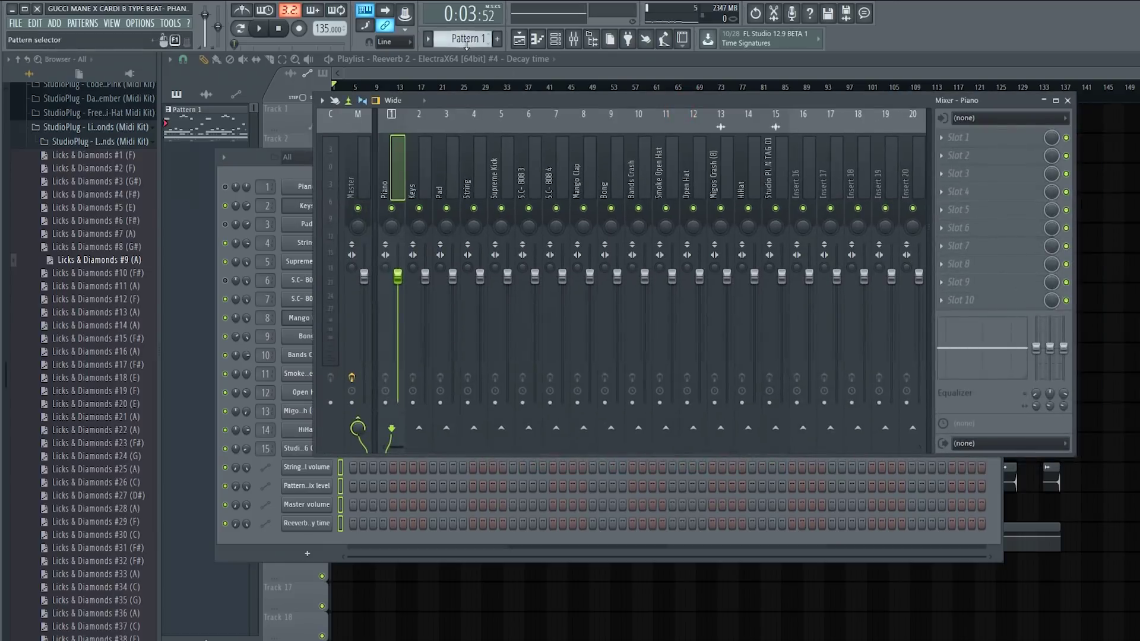
drag(457, 100, 497, 116)
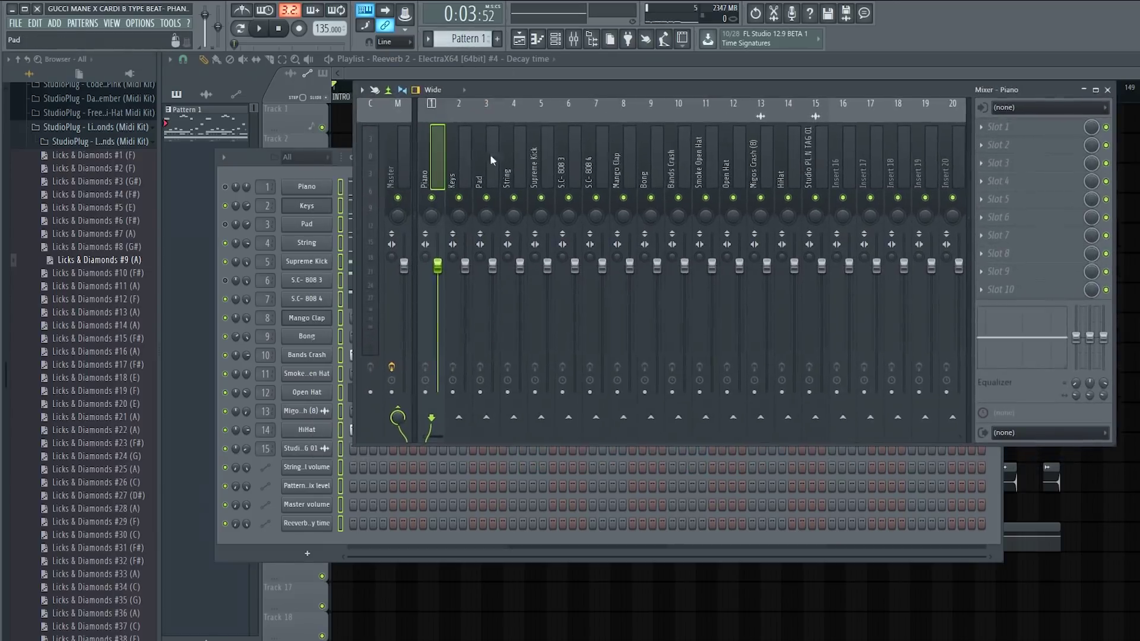
drag(796, 175, 401, 221)
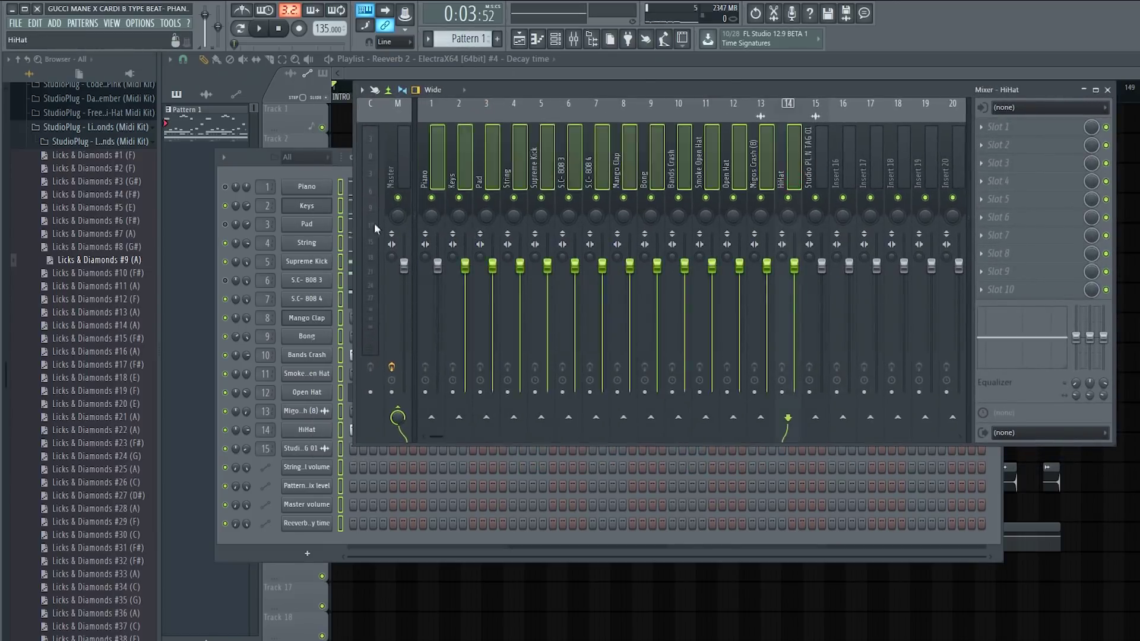
drag(631, 266, 630, 392)
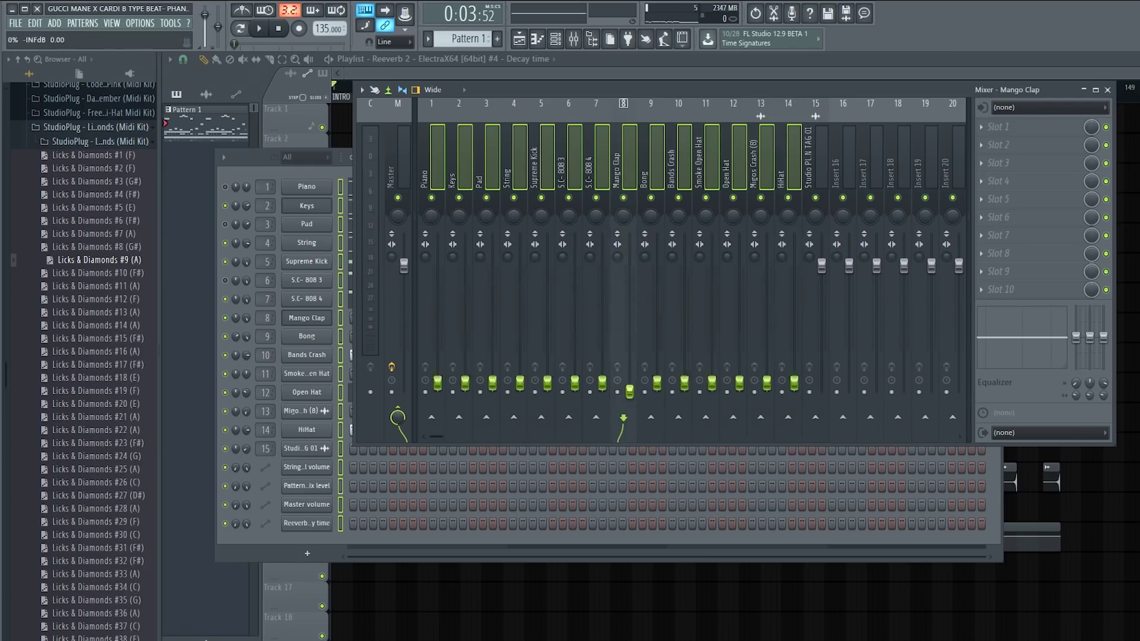
click(547, 156)
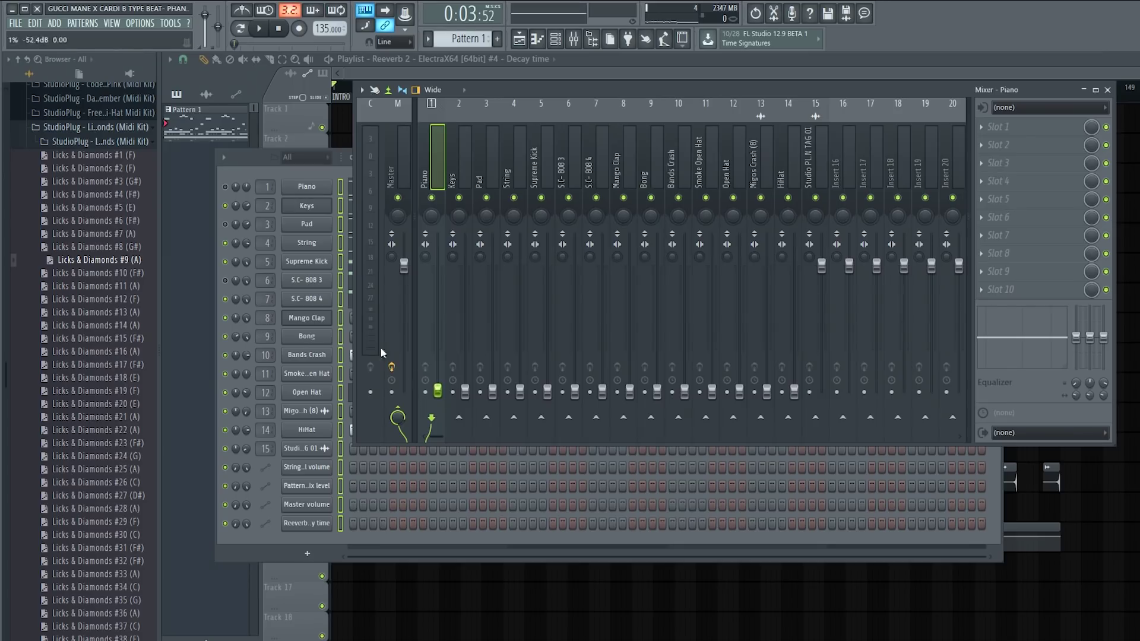
Turn the muted Piano, Pad and S.C- 808 3 channels back on in the channel rack
right_click(225, 187)
click(235, 195)
right_click(225, 187)
click(240, 197)
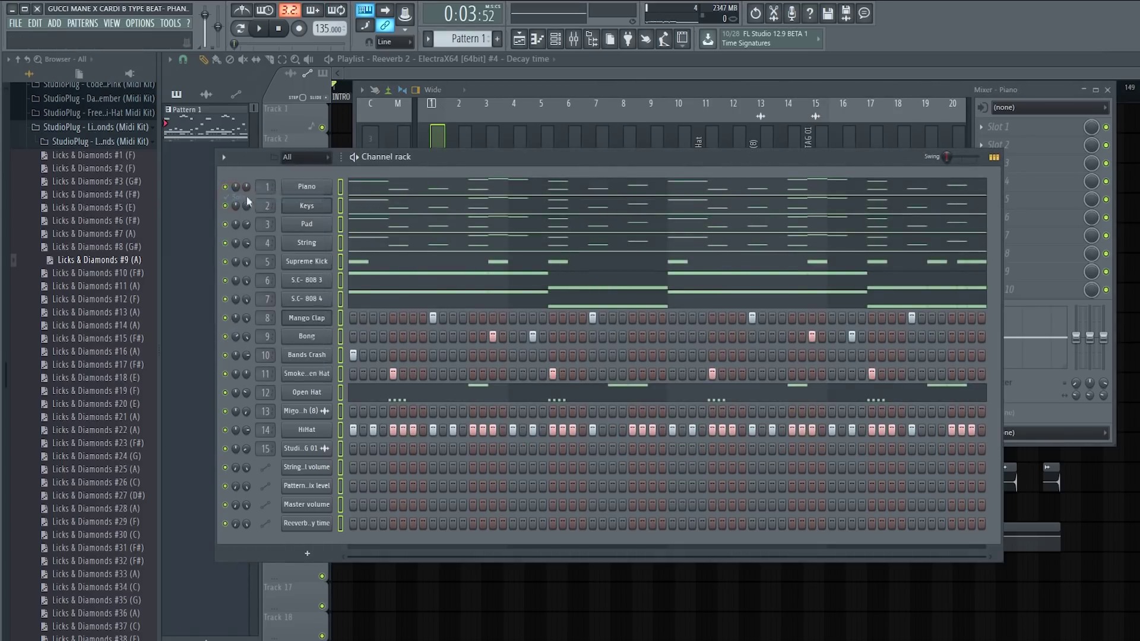
Raise the Piano mixer fader, then add Fruity parametric EQ 2 to its first effect slot and cut the lows and highs
click(436, 129)
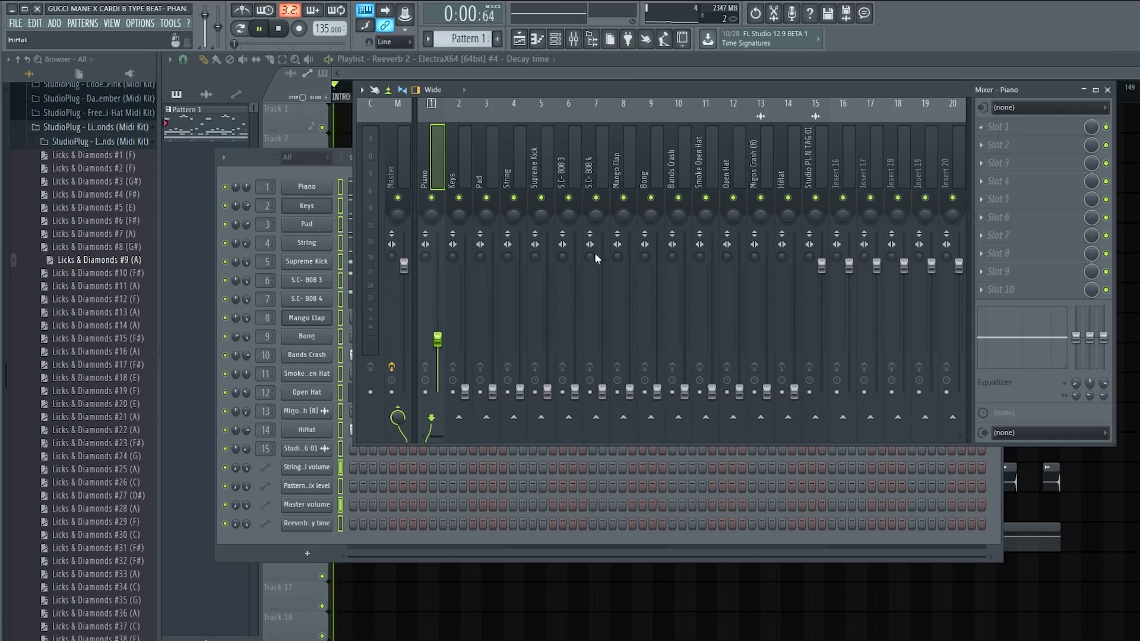
click(990, 129)
click(841, 436)
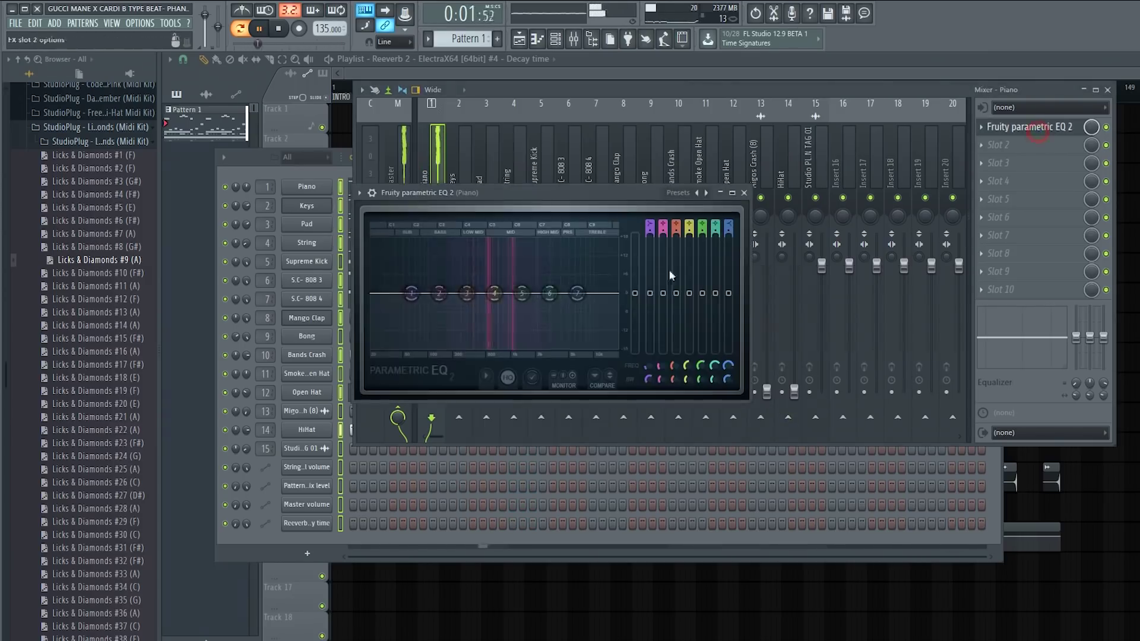
drag(411, 293, 442, 348)
drag(577, 292, 588, 349)
Select the D6, E6 and F6 notes of the Piano melody and apply level offsets to them
click(307, 176)
click(369, 187)
scroll(370, 208, up, 3)
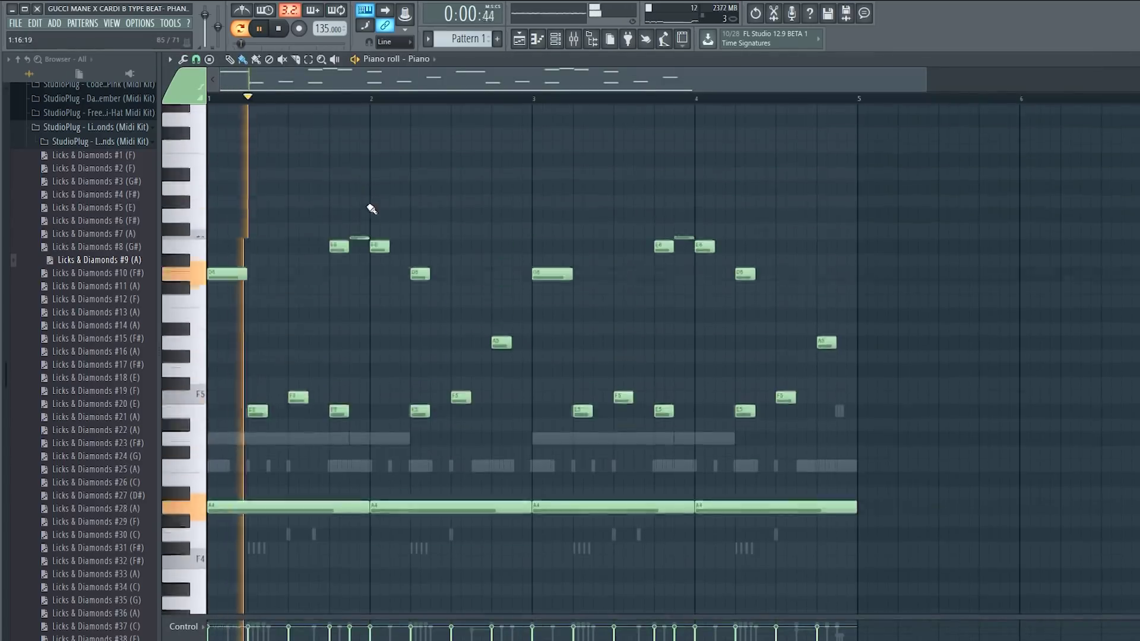
key(space)
drag(249, 174, 310, 278)
key(alt+x)
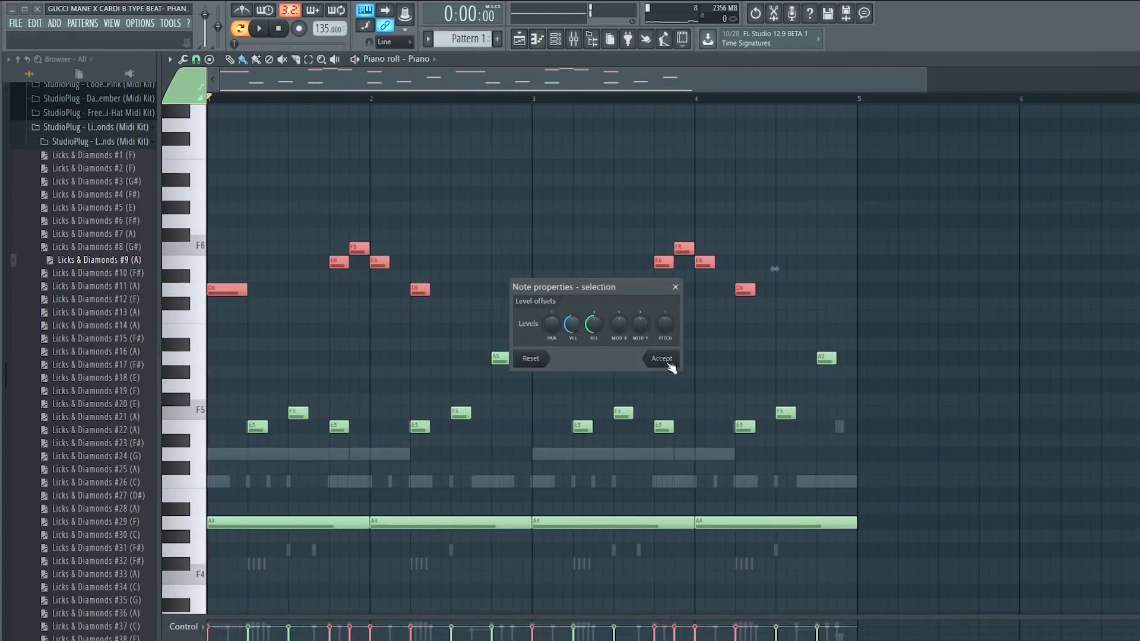
click(662, 359)
Raise the Keys mixer fader to about -12.0 dB and add Fruity parametric EQ 2 to its first effect slot
key(space)
click(555, 40)
click(573, 39)
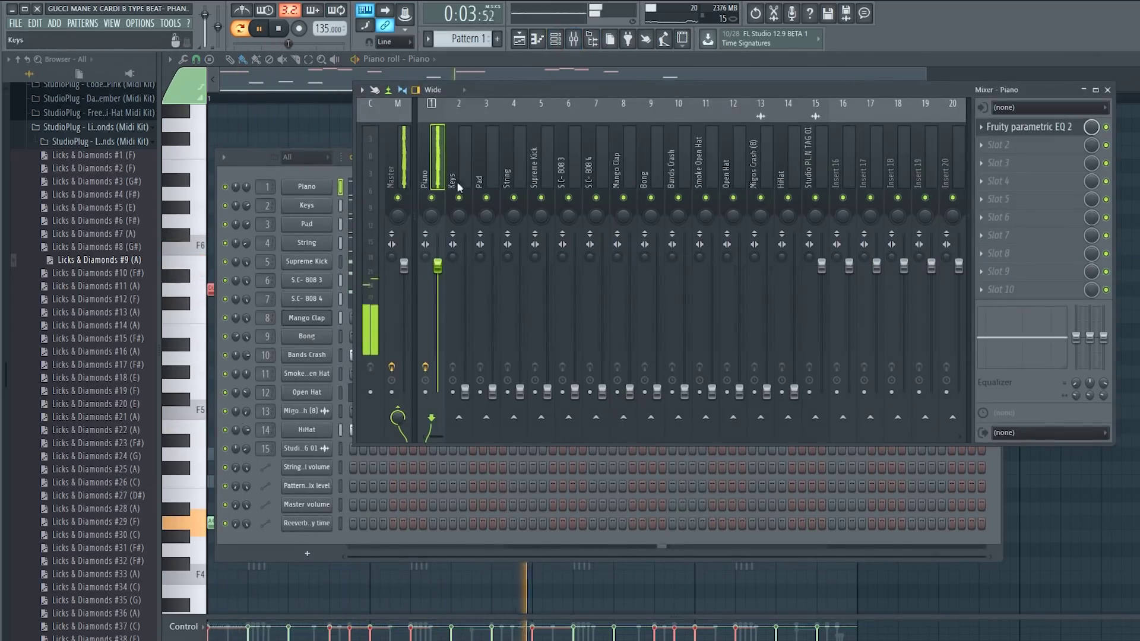
drag(465, 392, 465, 325)
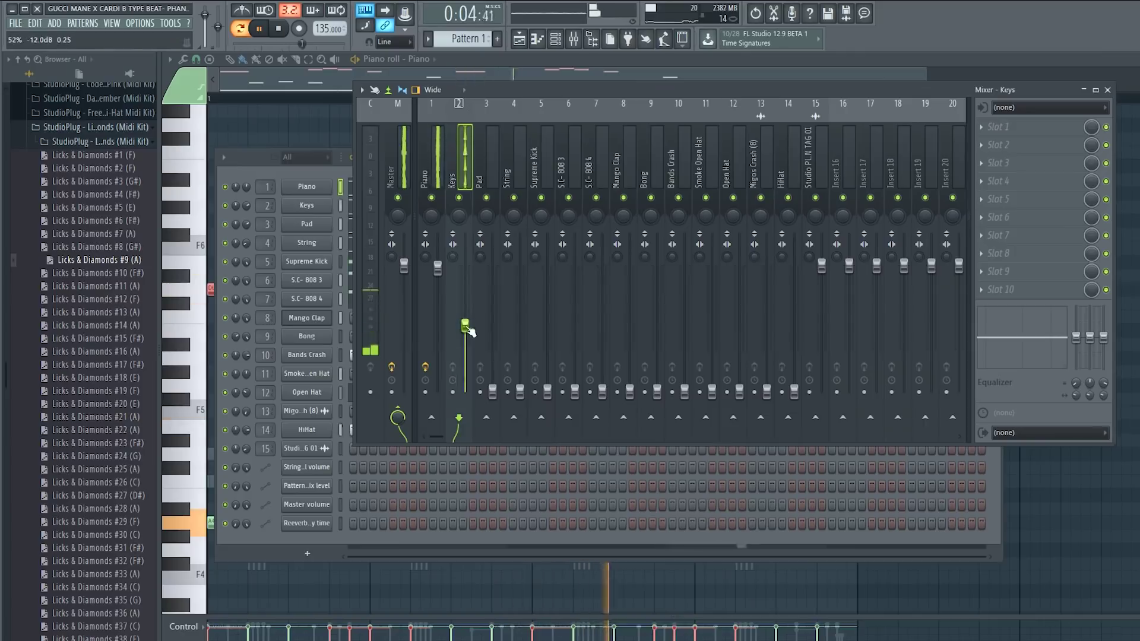
click(997, 126)
click(816, 433)
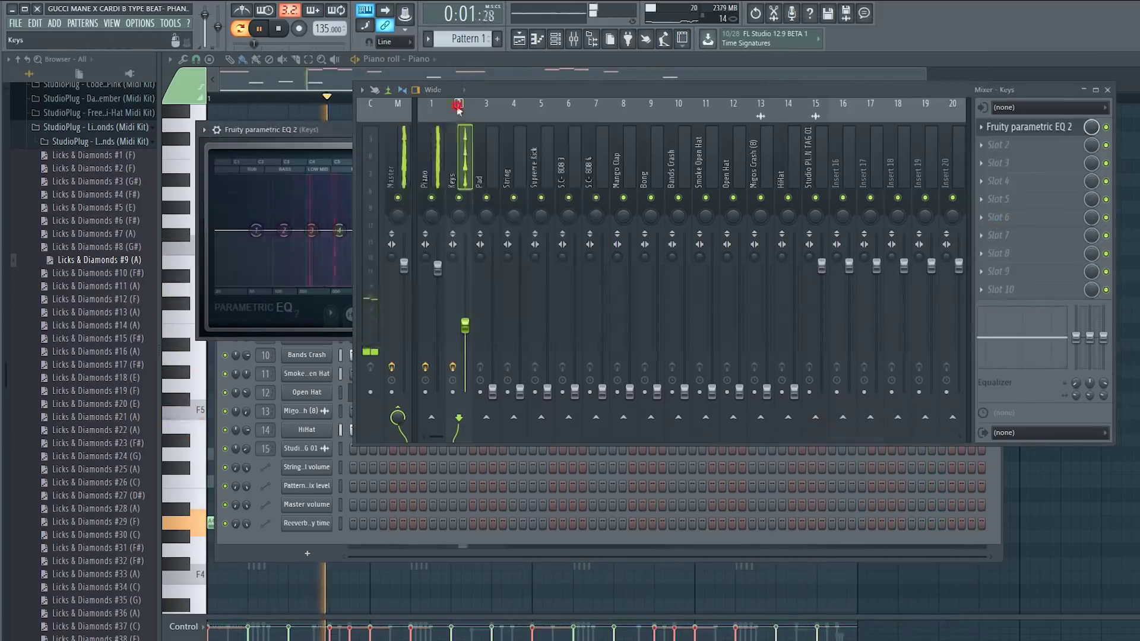
Solo Keys and shape its EQ with a steep low cut, slight boosts in bands 3, 5 and 6, and a high cut
right_click(431, 197)
click(1028, 126)
drag(256, 230, 224, 286)
drag(311, 229, 305, 221)
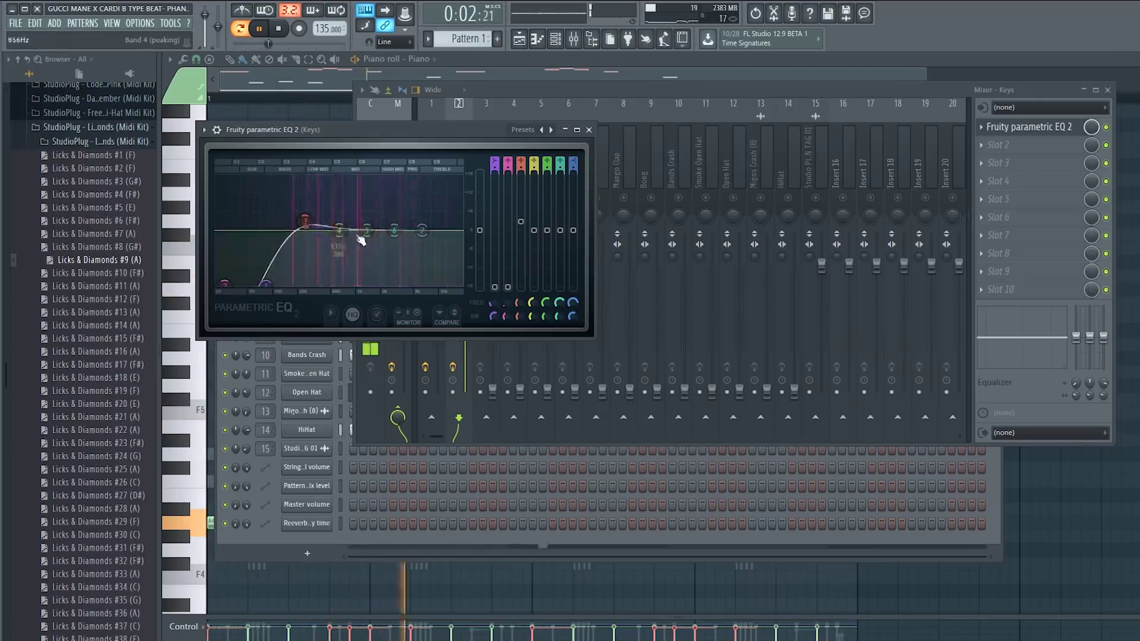
drag(410, 226, 414, 221)
drag(421, 230, 463, 286)
drag(266, 286, 269, 285)
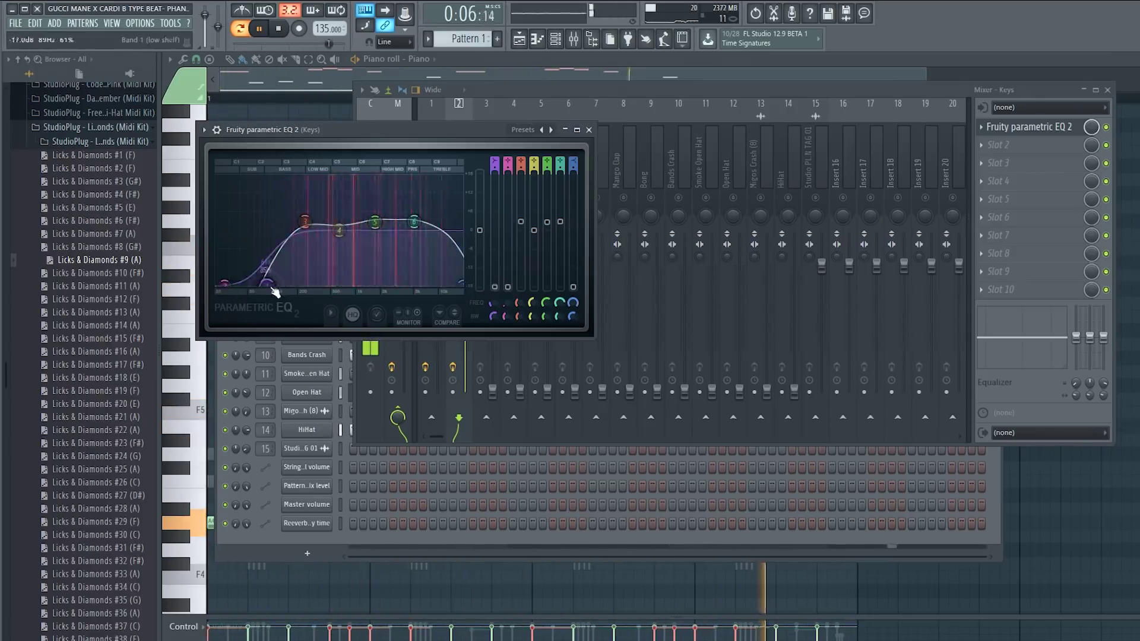
Add Fruity Reeverb 2 to Keys, move it ahead of the EQ and adjust its wet level and decay
click(990, 145)
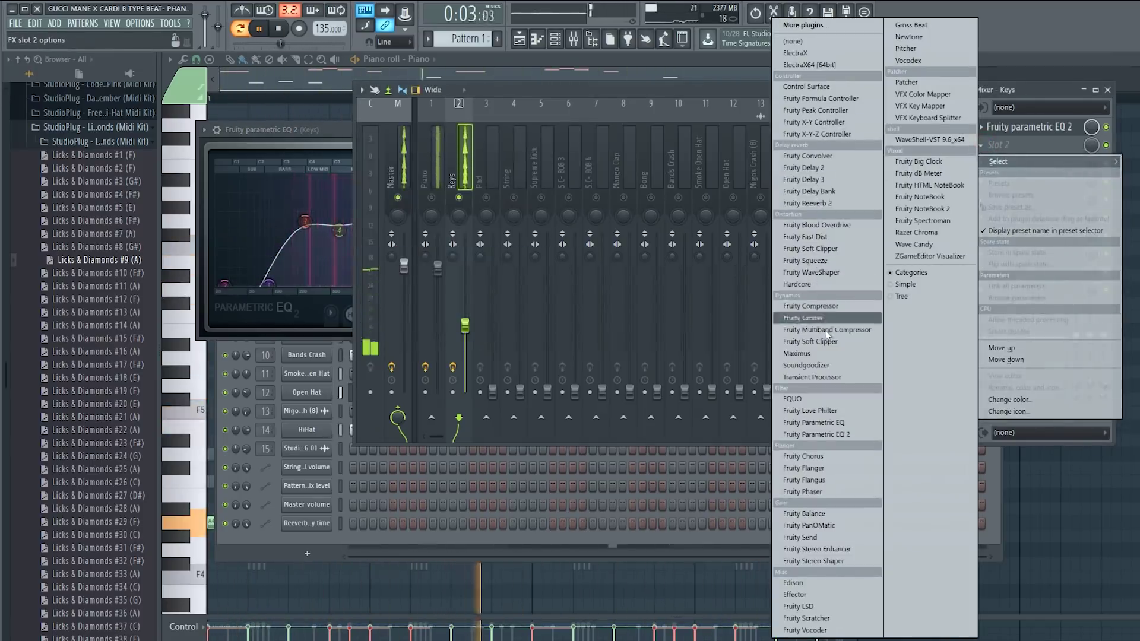
click(808, 203)
click(1033, 145)
click(1001, 348)
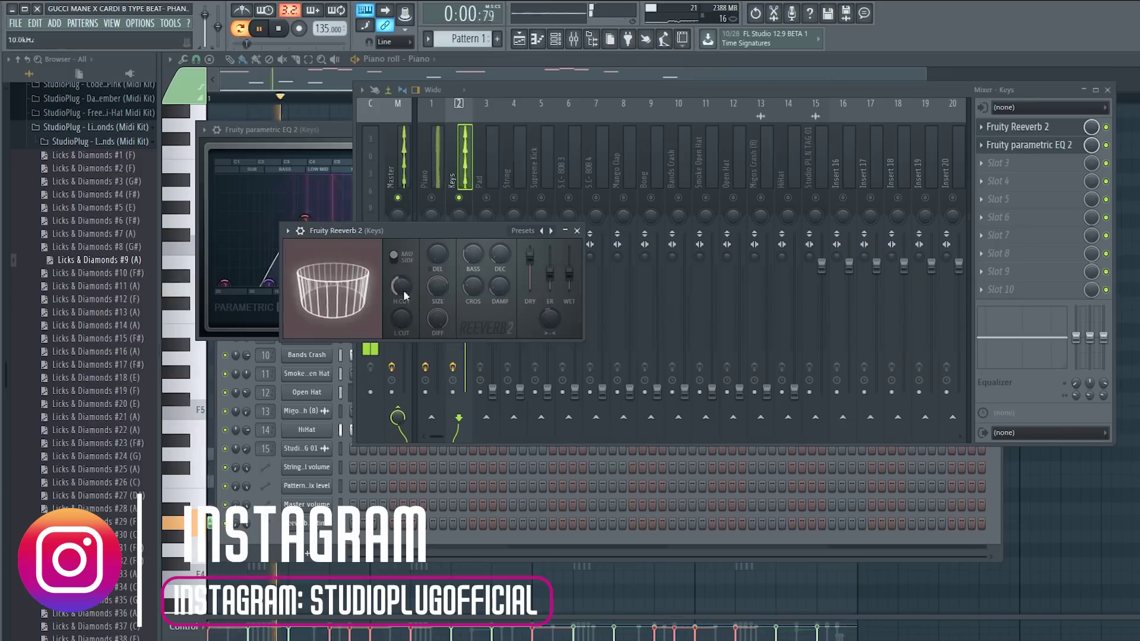
drag(570, 272, 570, 267)
drag(496, 265, 494, 255)
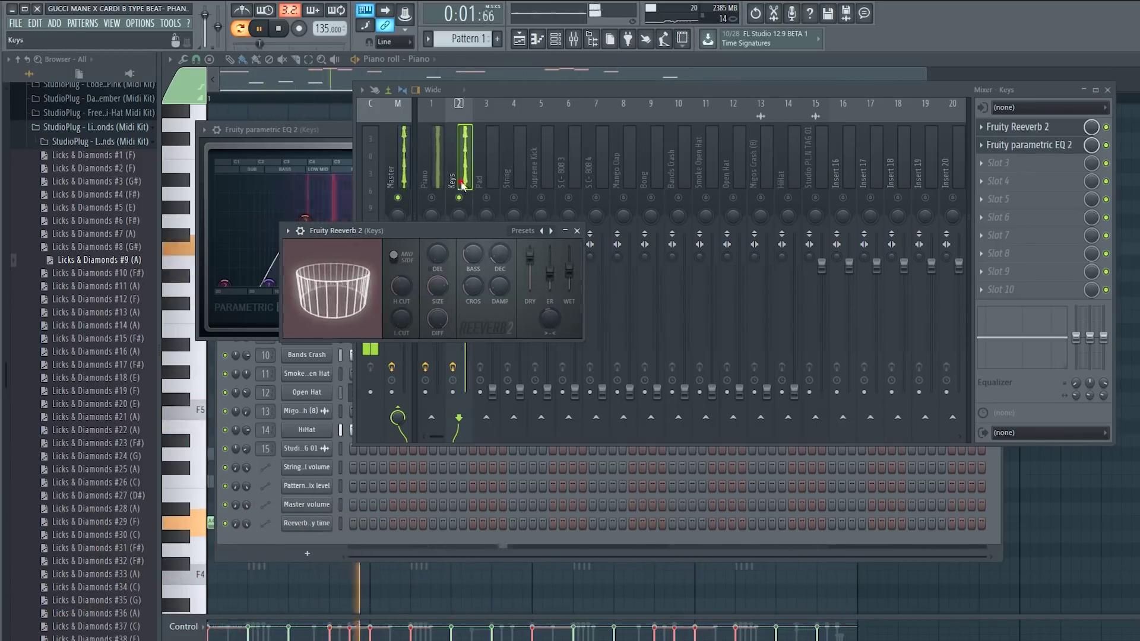
Adjust the stereo separation of the Keys track and end its solo
click(463, 270)
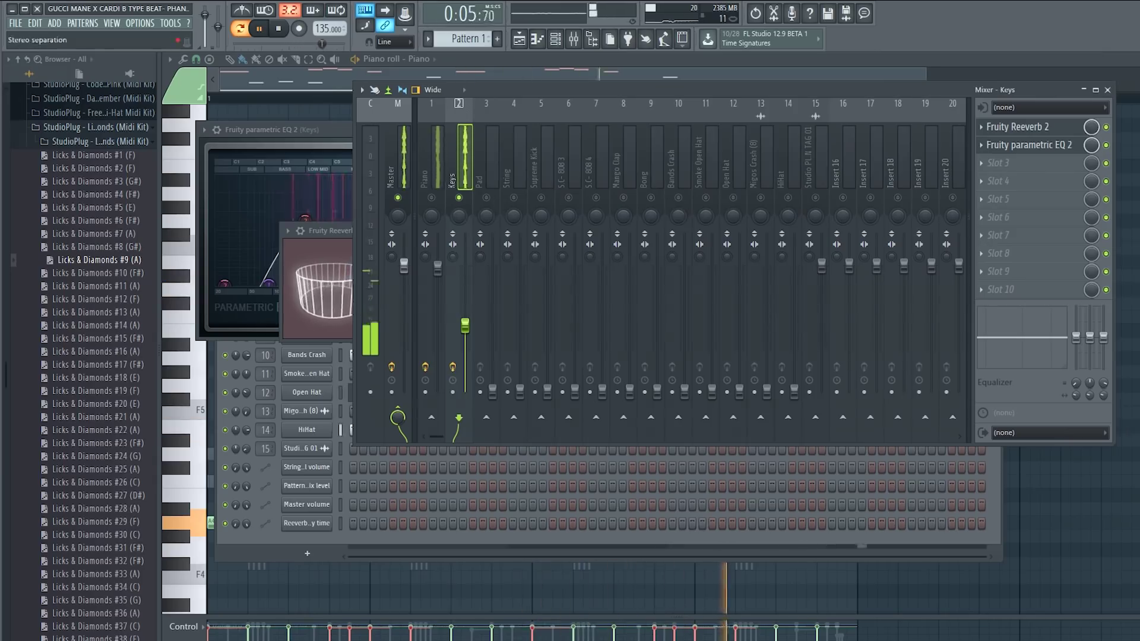
right_click(458, 197)
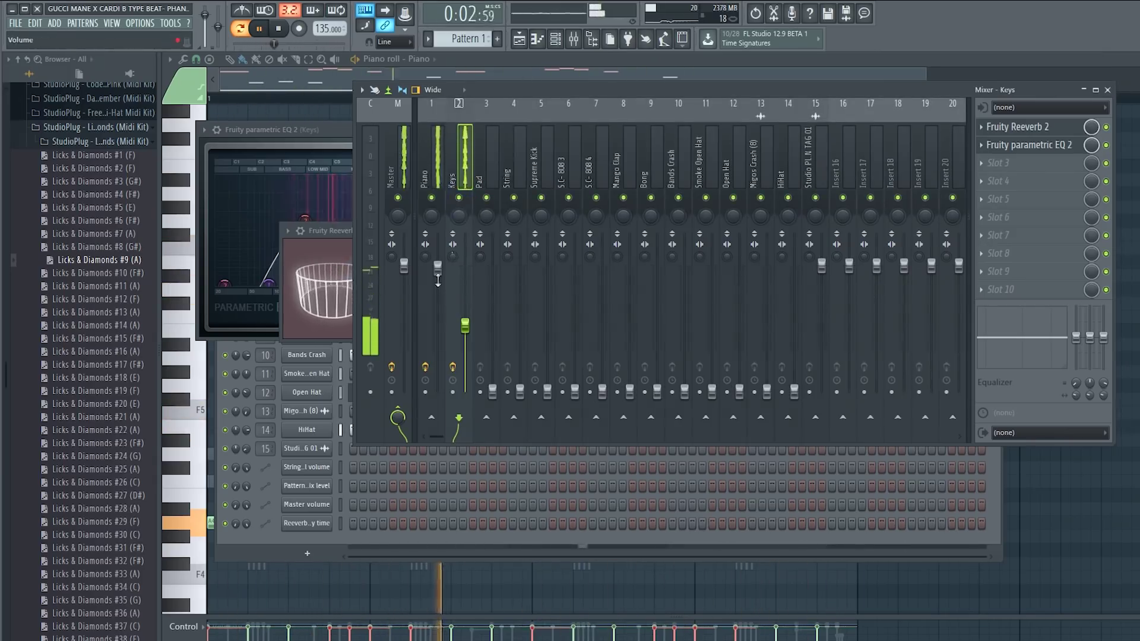
Silence the Piano and Keys faders, bring Pad up to about -12.7 dB and add Fruity parametric EQ 2 to it
drag(465, 325, 492, 320)
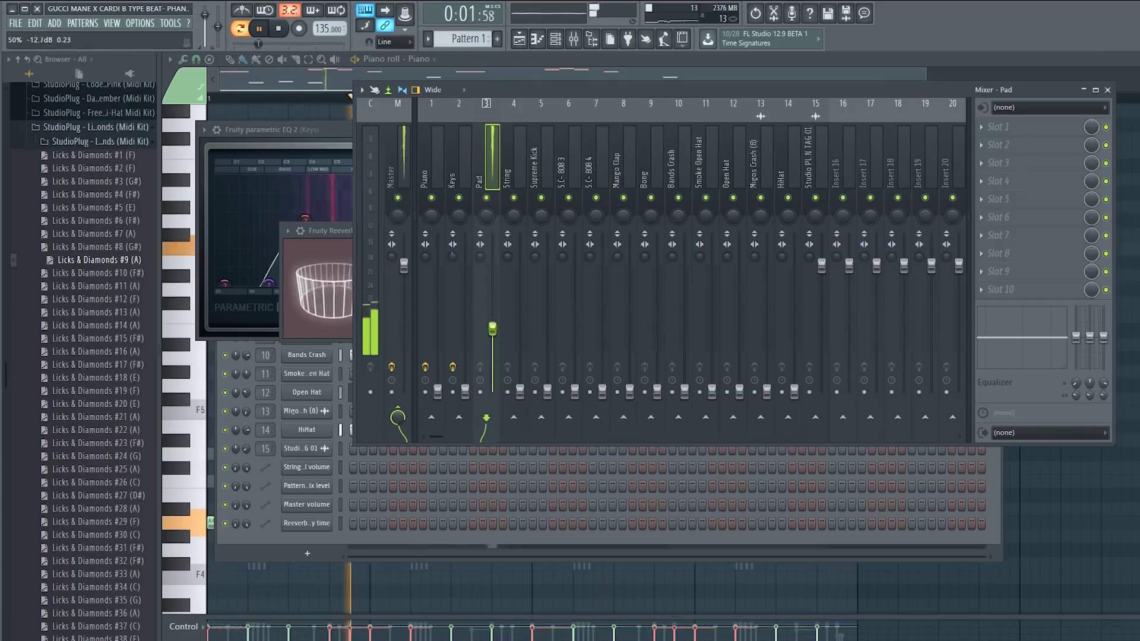
click(997, 130)
mouse_move(1003, 143)
click(864, 434)
Shape the Pad EQ with a steep low cut from bands 1 and 2 and a slight band 7 high-shelf boost
key(space)
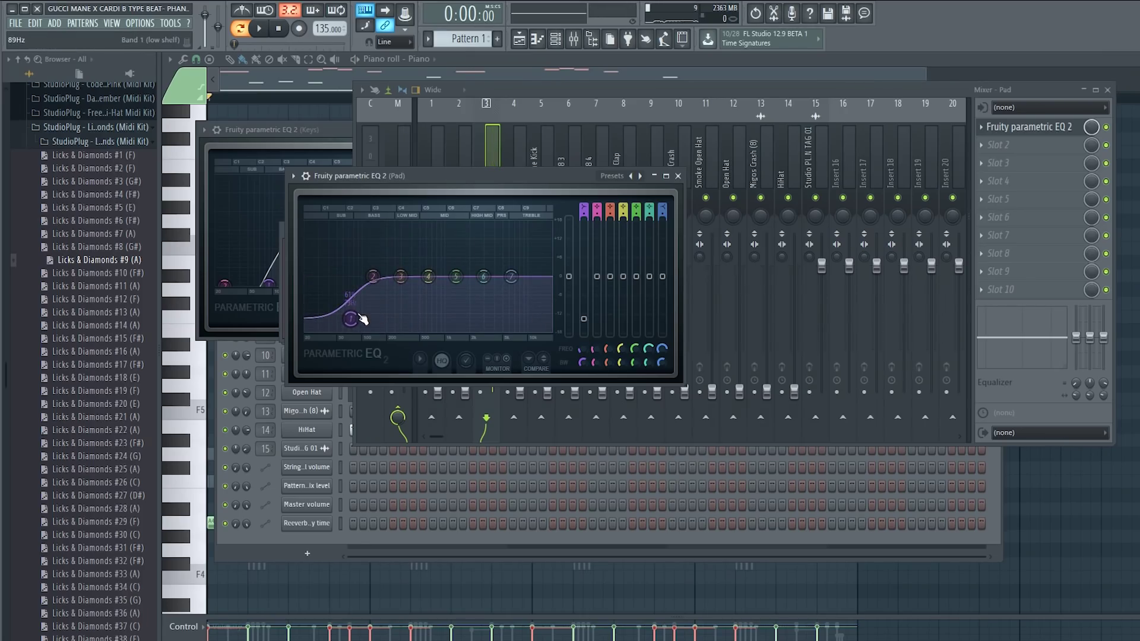
key(space)
drag(362, 320, 393, 330)
drag(373, 276, 344, 330)
drag(483, 276, 433, 264)
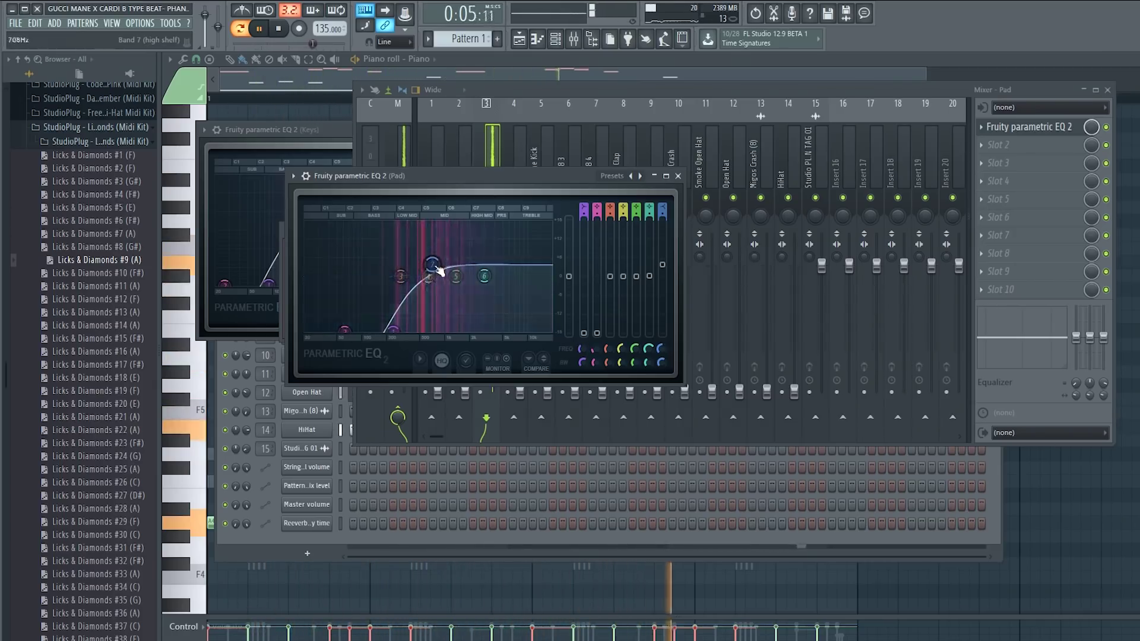
Raise the Pad fader level with the Master fader and set its stereo separation to 53% separated
click(500, 156)
drag(501, 328, 481, 261)
key(space)
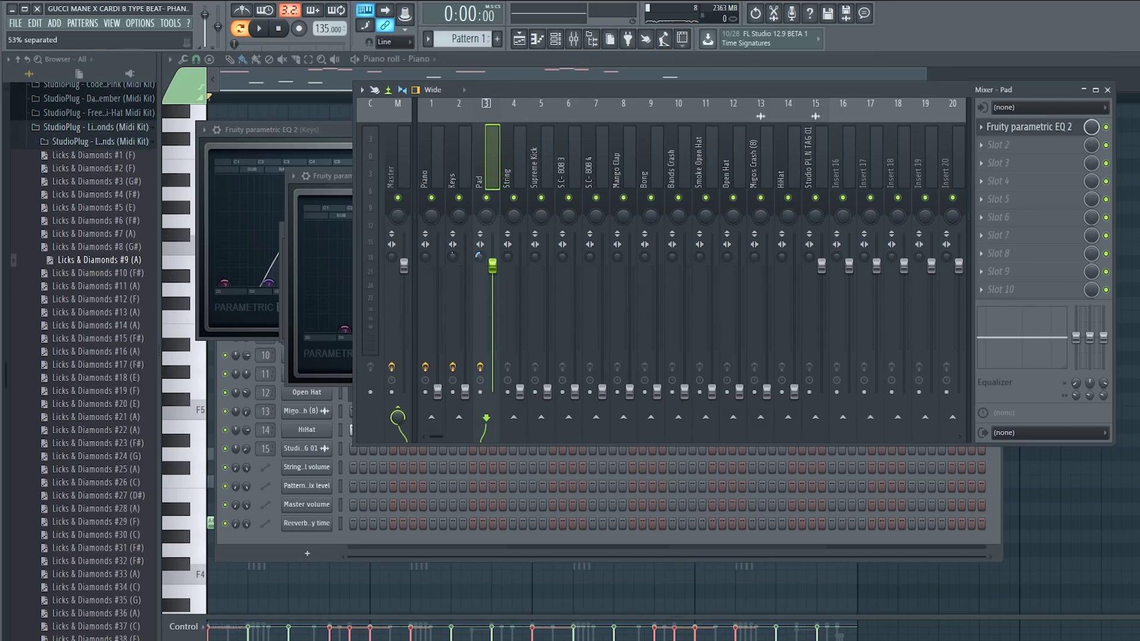
Add Fruity Reeverb 2 to the Pad's second effect slot and audition it
key(space)
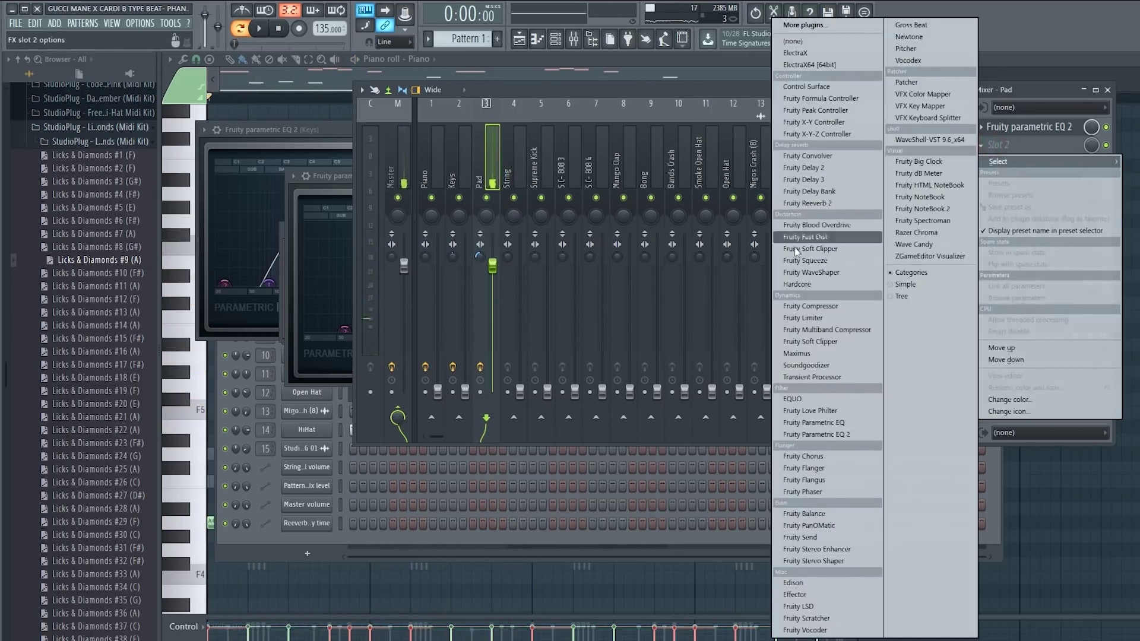
click(825, 204)
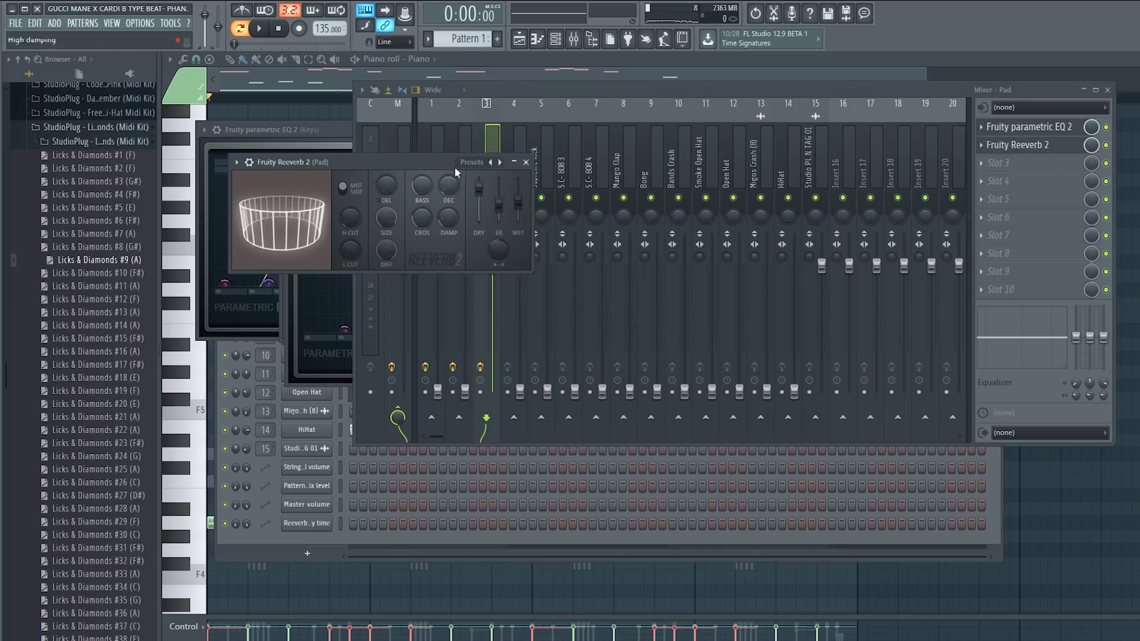
key(space)
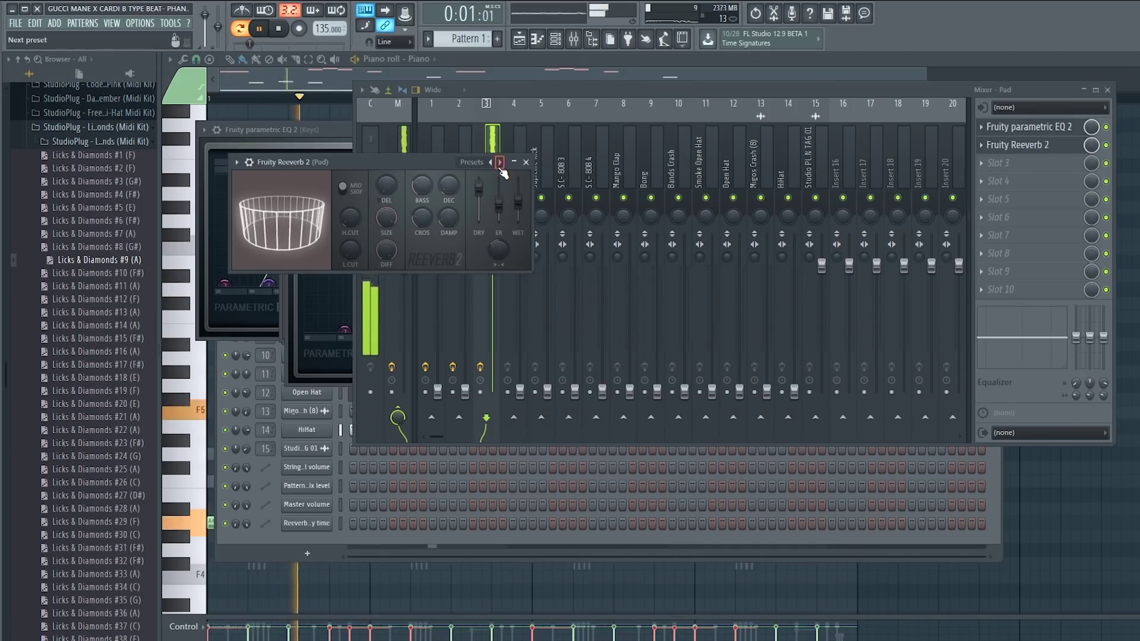
key(space)
Compare the Pad's sound with its effects bypassed and enabled during playback
click(1106, 147)
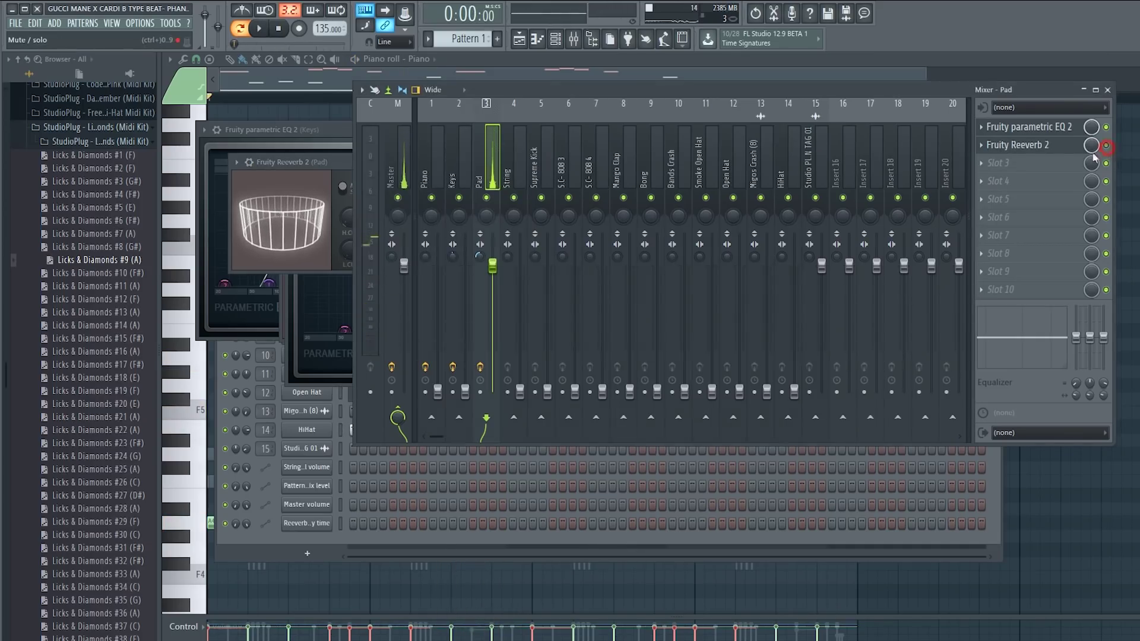
click(480, 367)
key(space)
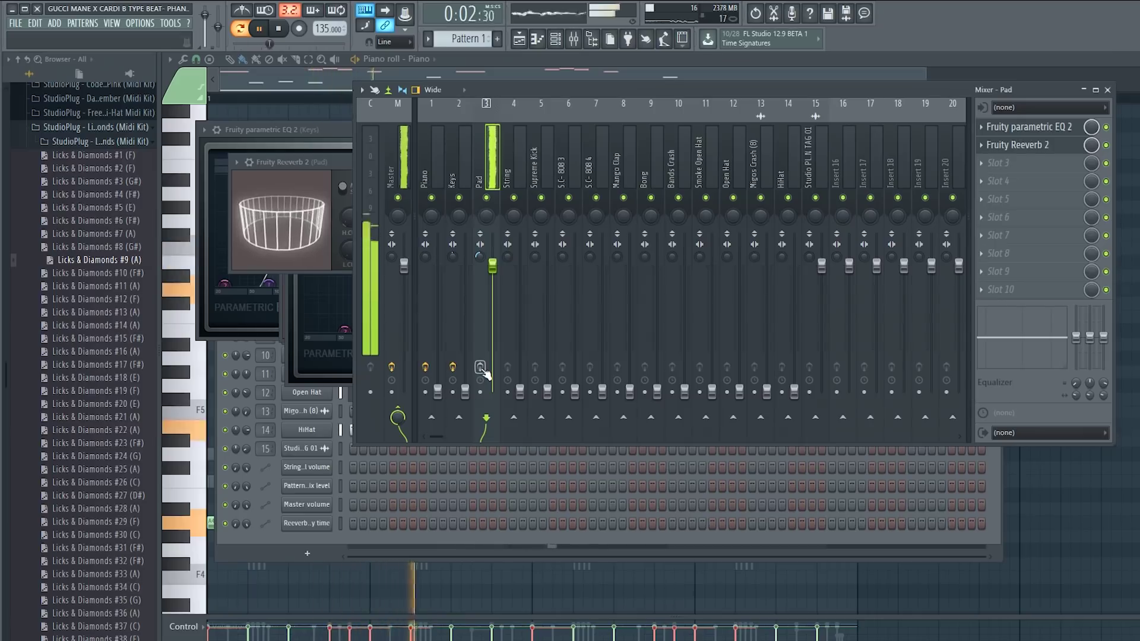
key(space)
click(480, 367)
key(space)
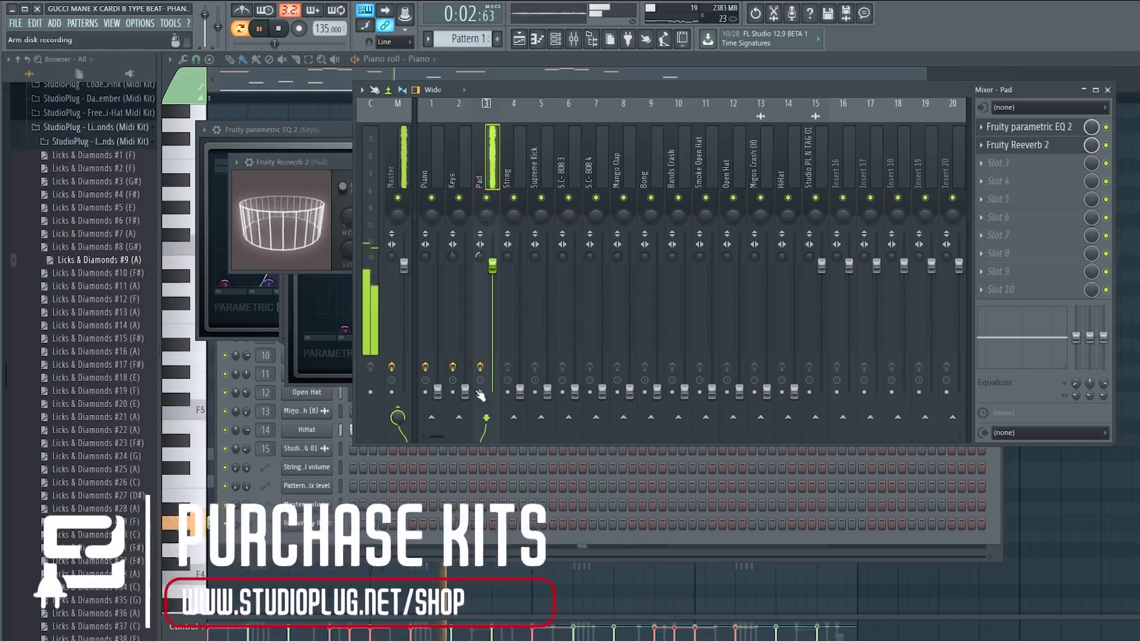
Pull the Pad fader down to silence and reset the String mixer fader to its default level
key(space)
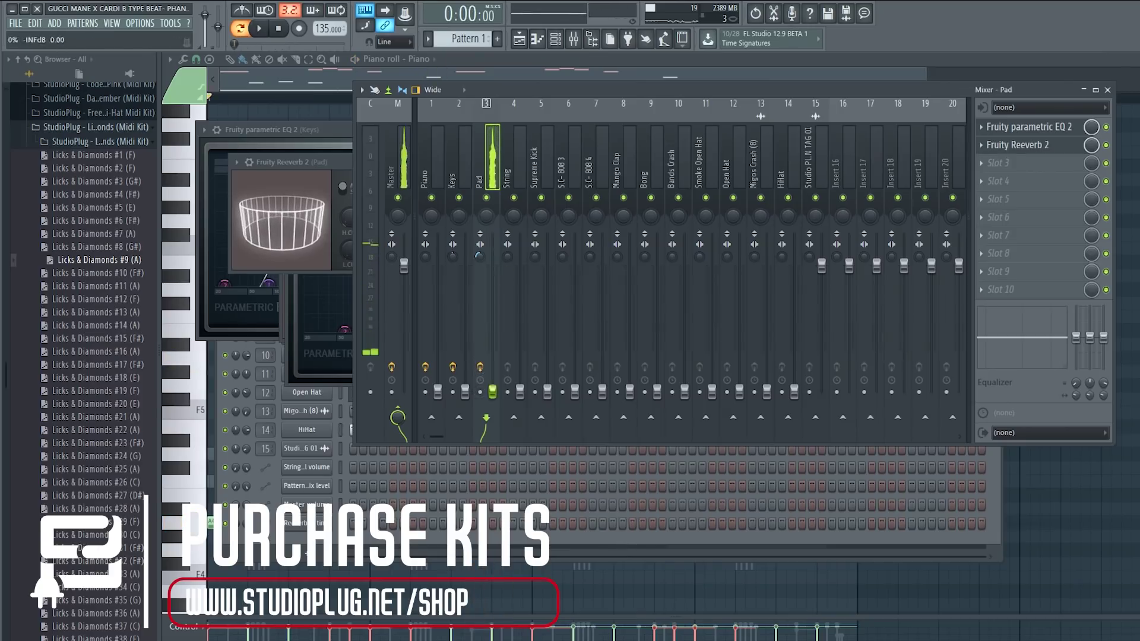
click(519, 173)
drag(519, 392, 521, 299)
key(space)
right_click(521, 298)
click(539, 309)
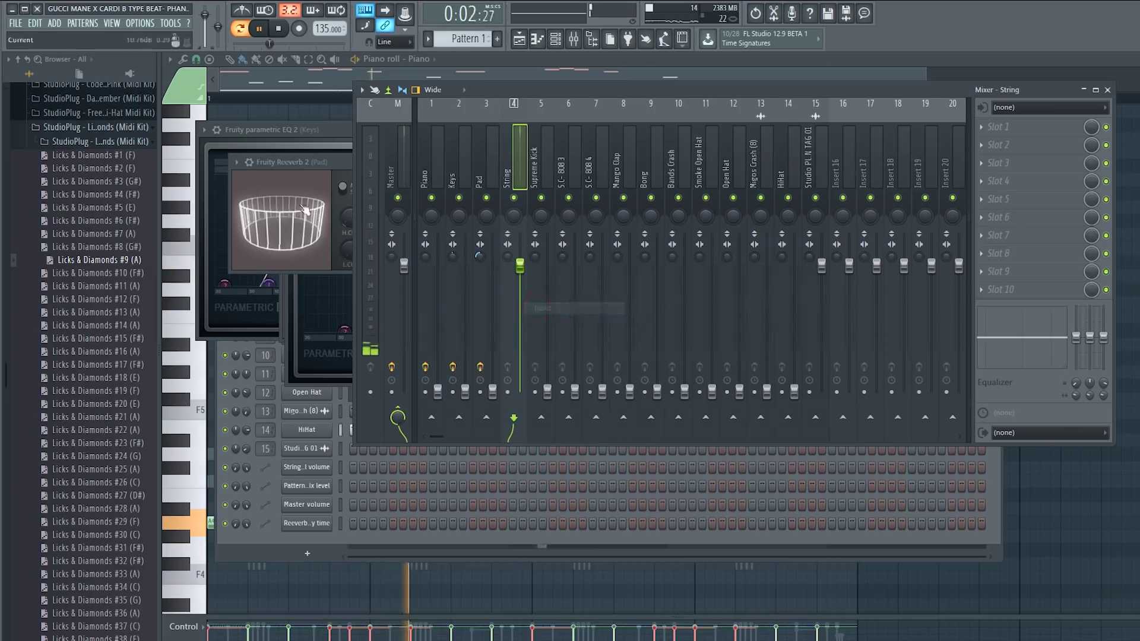
Reset the String channel's volume to default in the channel rack and return to its mixer track
click(267, 539)
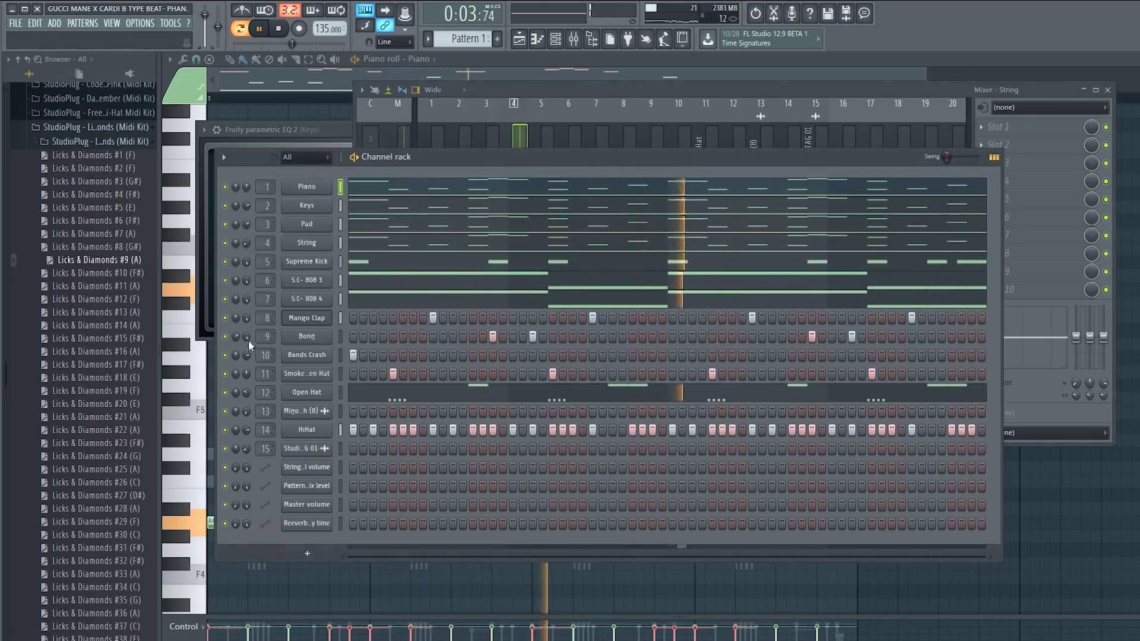
right_click(246, 244)
click(268, 251)
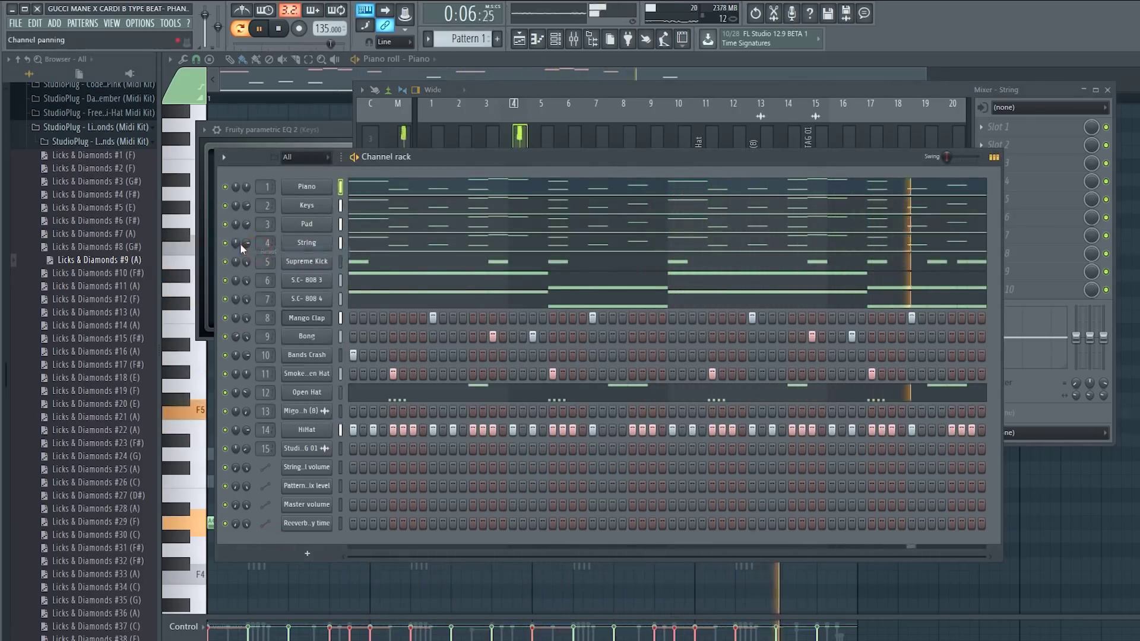
click(520, 138)
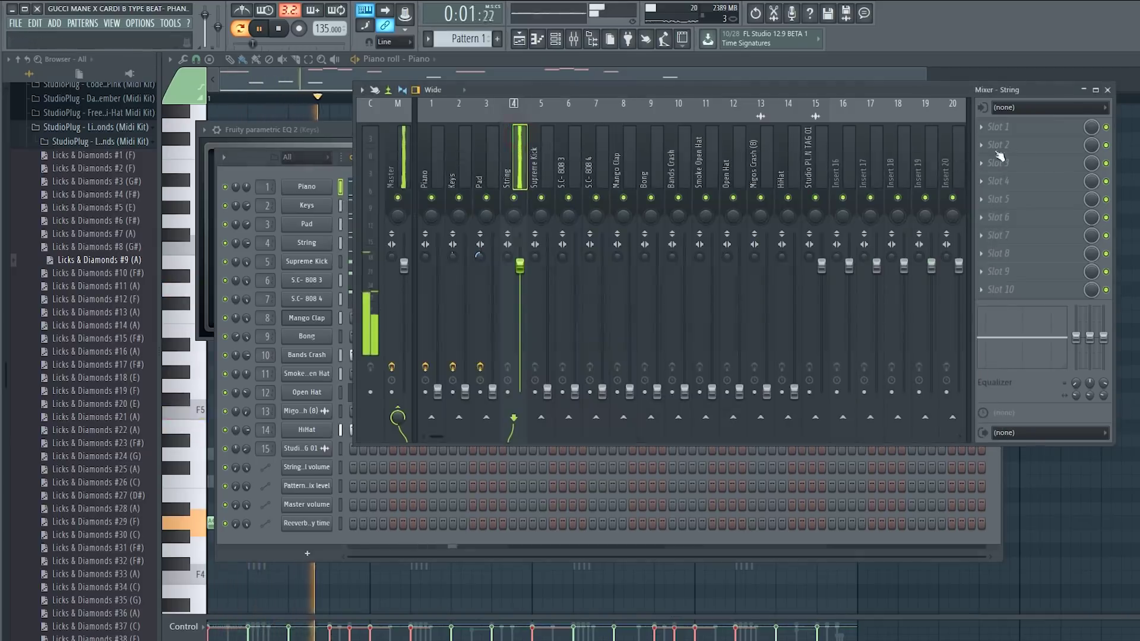
Add Fruity Parametric EQ 2 to the String track, cut its lows and highs, and lift the upper mids slightly
click(990, 129)
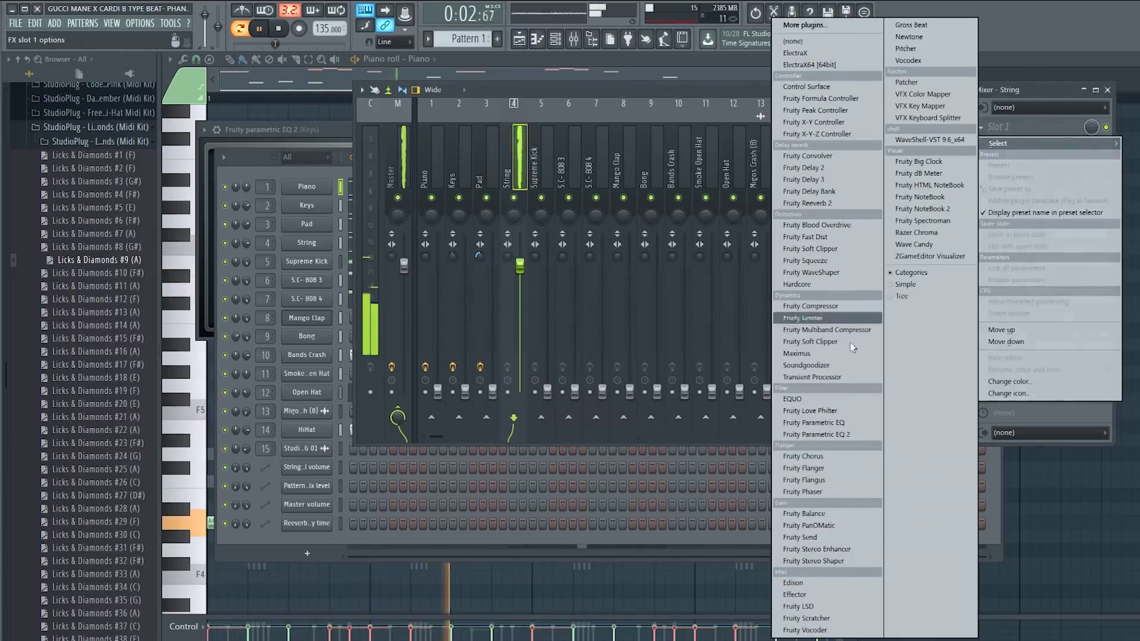
click(842, 433)
drag(288, 263, 291, 318)
drag(398, 262, 488, 316)
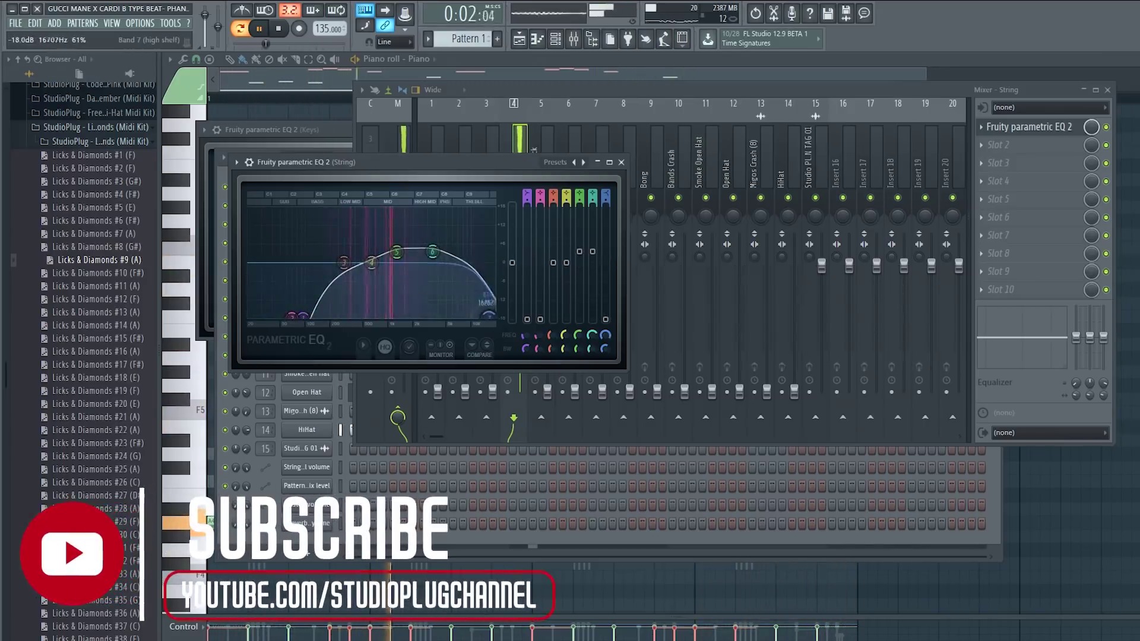
Pull the String fader down to silence and raise the Supreme Kick fader to audition the kick
click(524, 144)
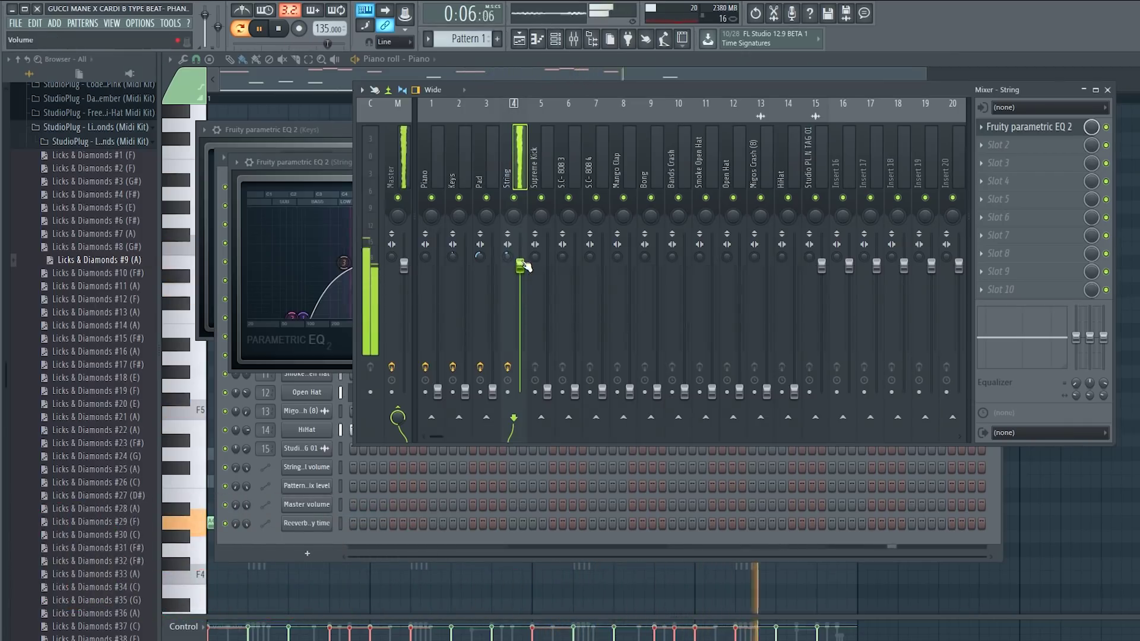
key(space)
click(538, 172)
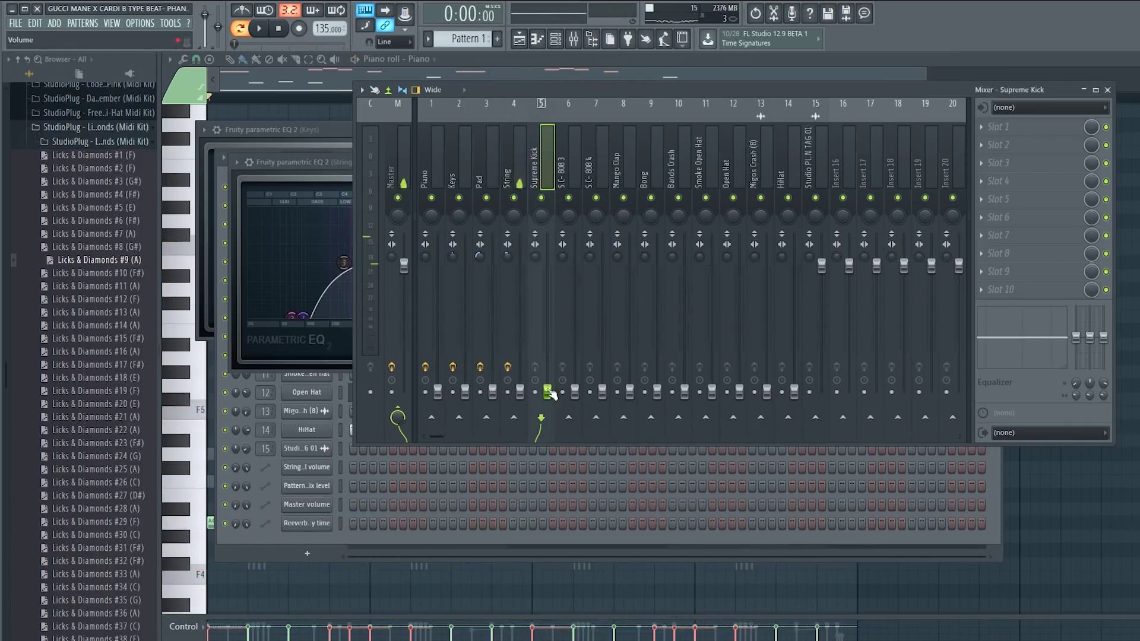
key(space)
Add Fruity Parametric EQ 2 to Supreme Kick and cut its sub lows with band 1 at -18 dB around 47 Hz
click(983, 132)
click(840, 436)
click(387, 367)
drag(291, 283, 275, 337)
drag(533, 223, 537, 237)
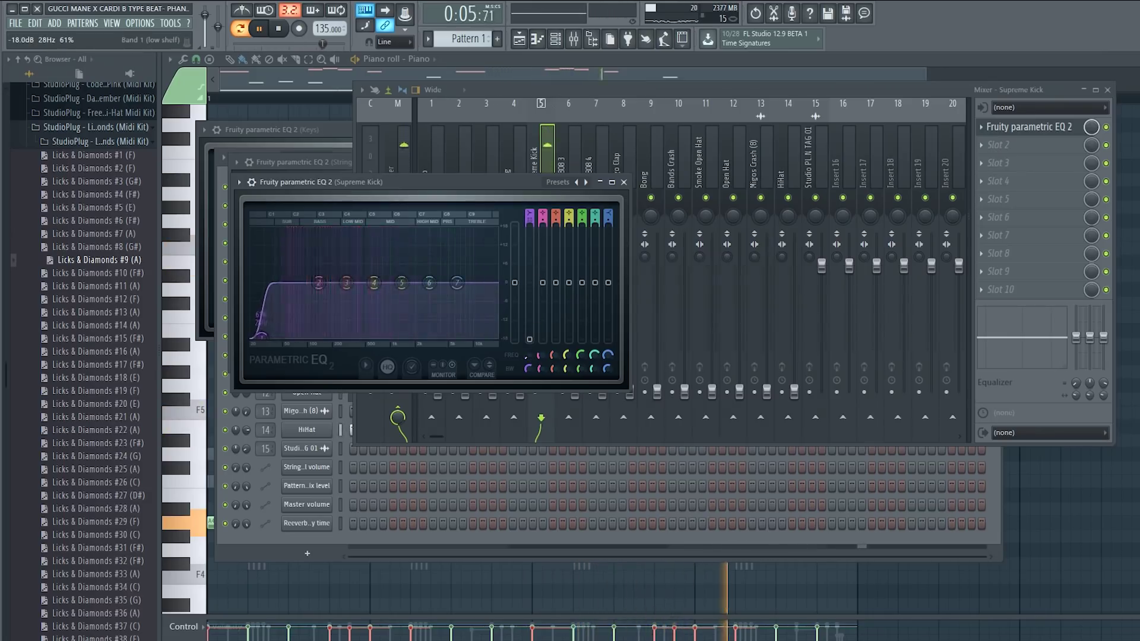
drag(272, 337, 281, 336)
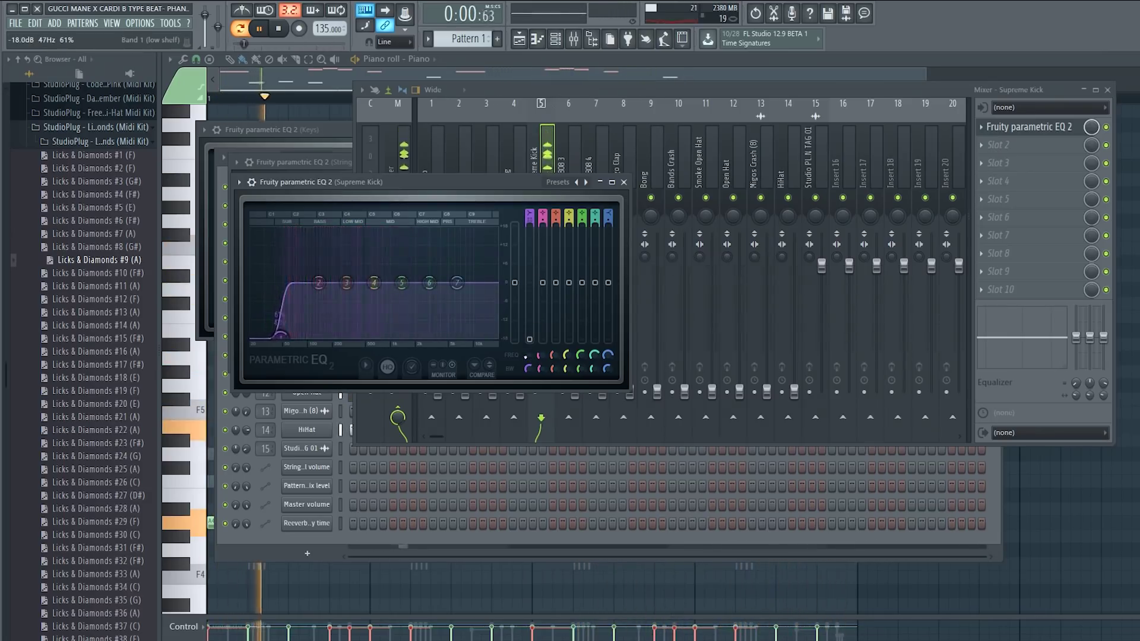
Lift the Supreme Kick's low end slightly with EQ band 2 and cut its highs with band 7
drag(319, 283, 293, 273)
drag(456, 283, 441, 337)
click(551, 168)
Add Fruity Compressor to the Supreme Kick's second effect slot and load its Master 1 preset
click(1003, 145)
click(843, 307)
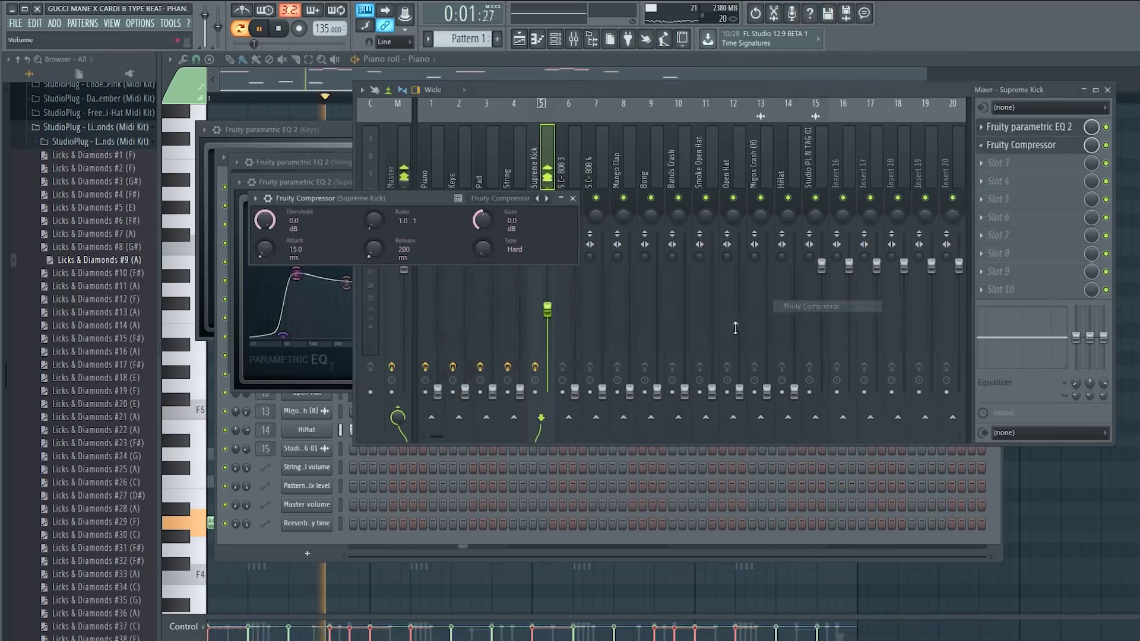
key(space)
click(548, 198)
click(579, 394)
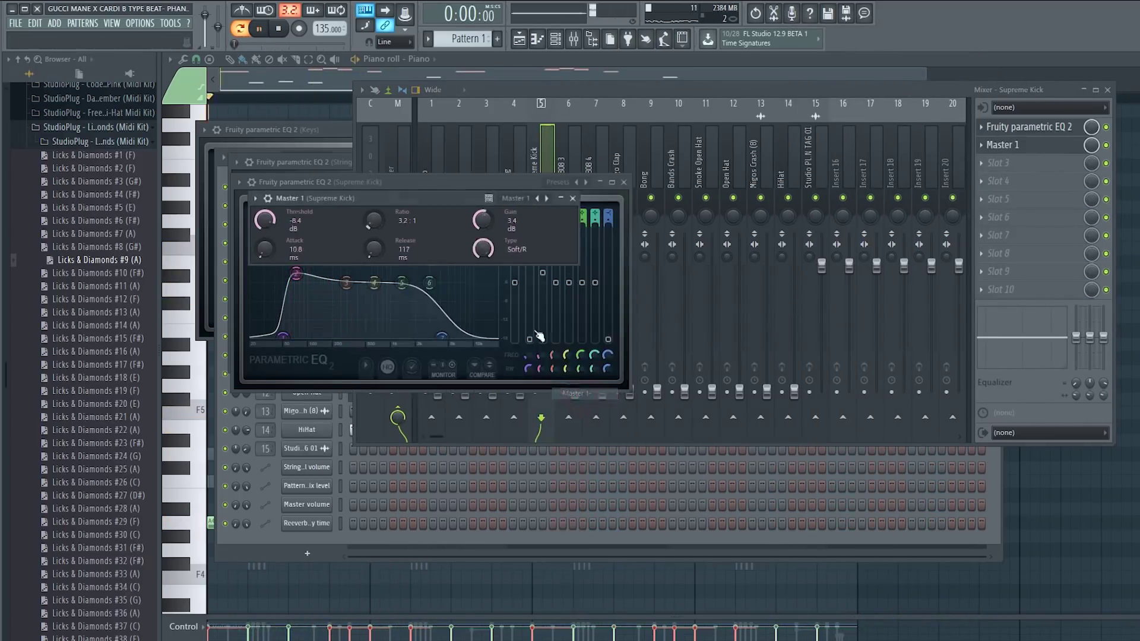
Audition the compressed Supreme Kick and pull its mixer fader down to silence
key(space)
click(546, 158)
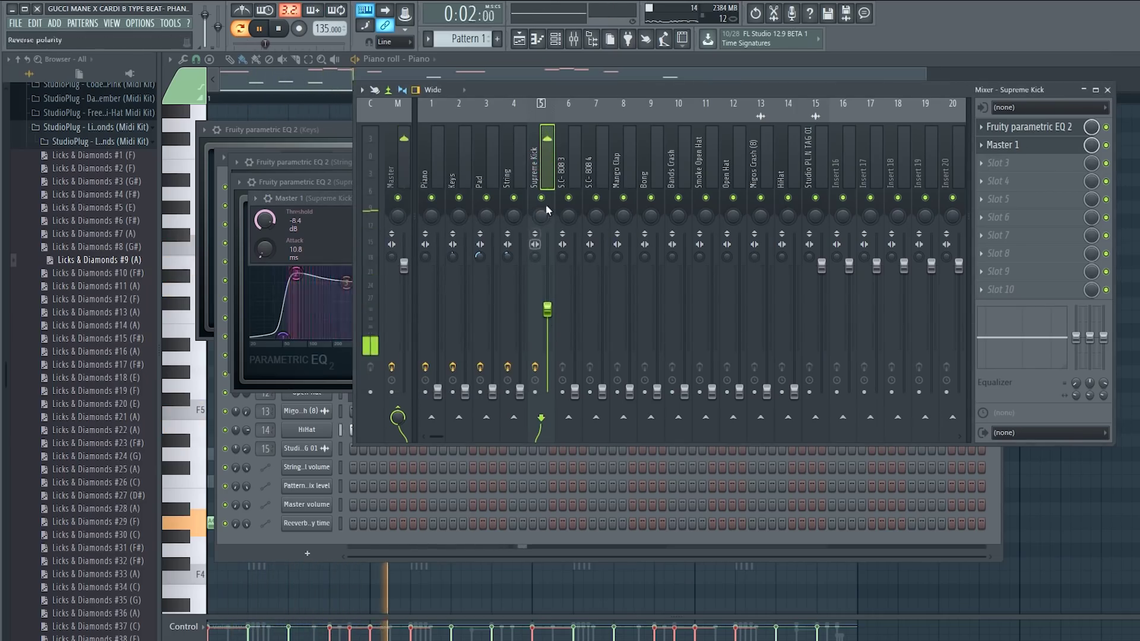
key(space)
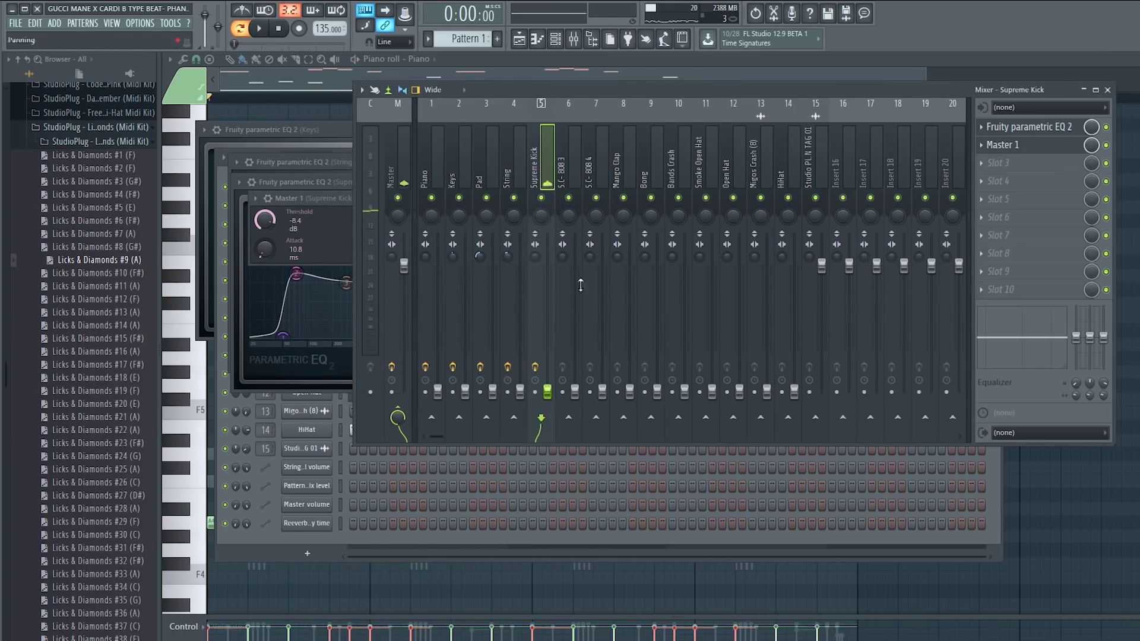
Raise the S.C- 808 3 fader to about -13 dB and add Fruity Parametric EQ 2 to its first effect slot
drag(574, 392, 575, 343)
key(space)
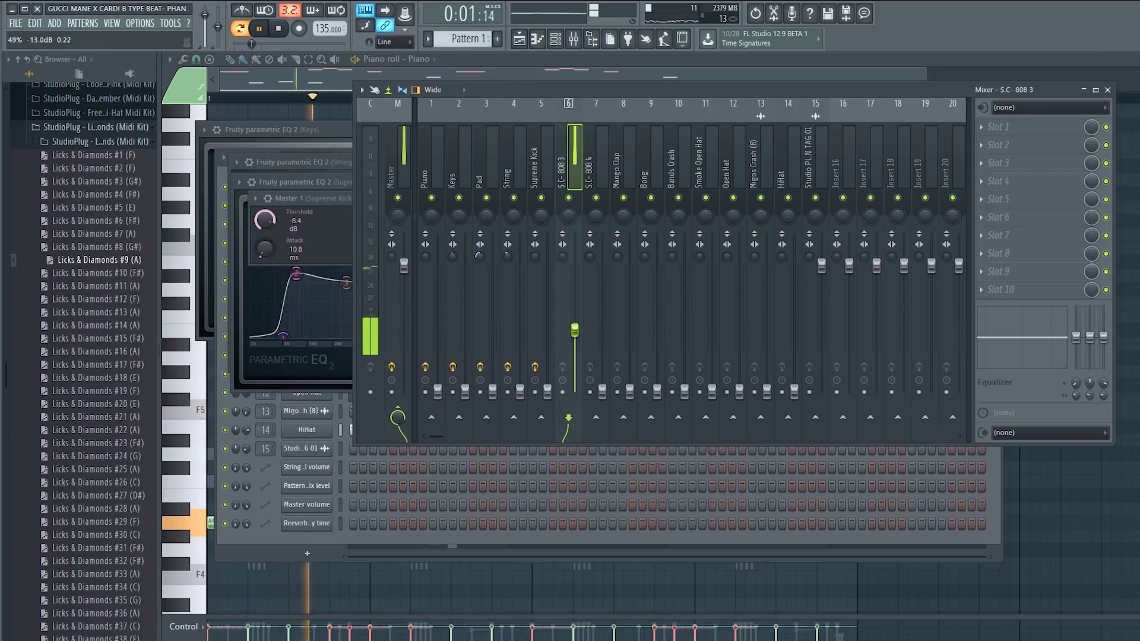
click(987, 129)
click(855, 432)
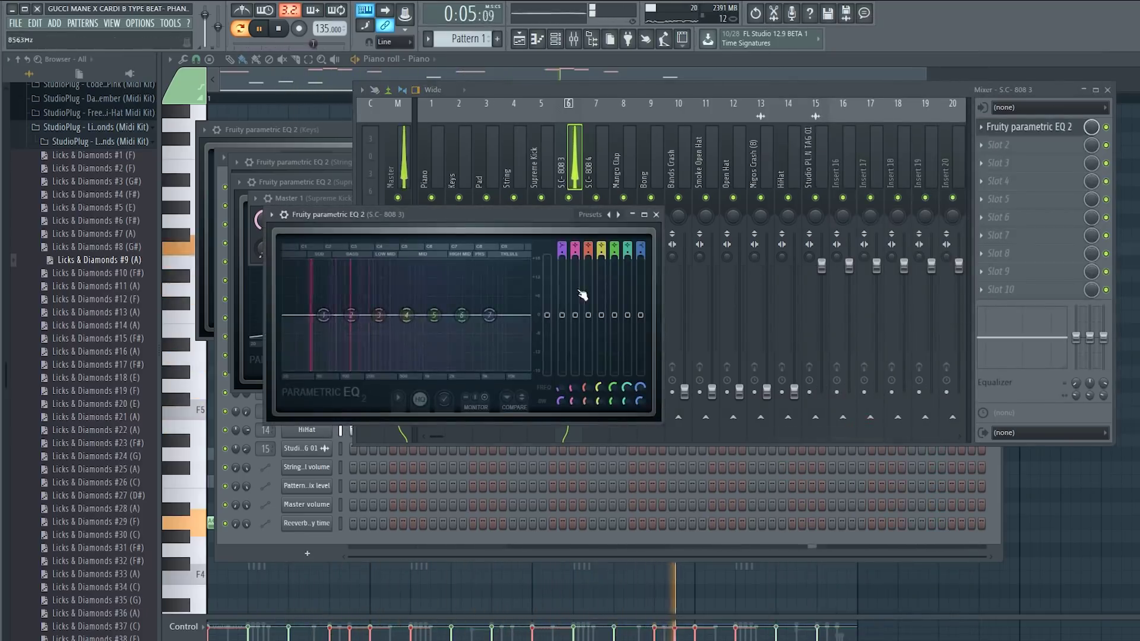
Boost the S.C- 808 3 lows slightly with EQ band 1 and cut its highs with band 7 during playback
drag(323, 315, 332, 304)
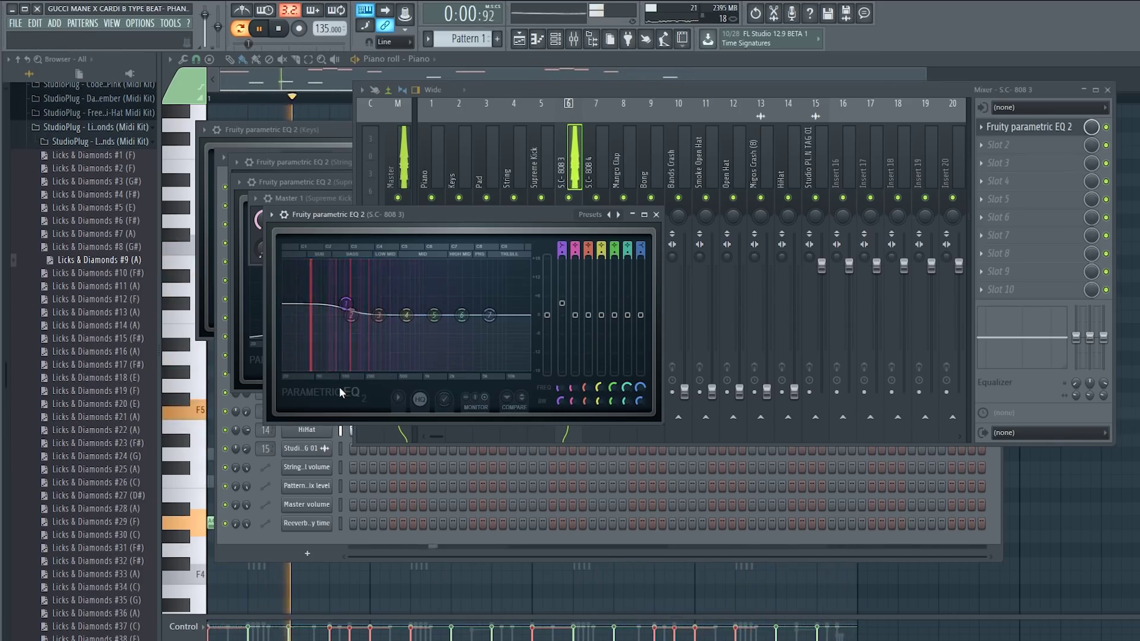
drag(488, 315, 470, 369)
key(space)
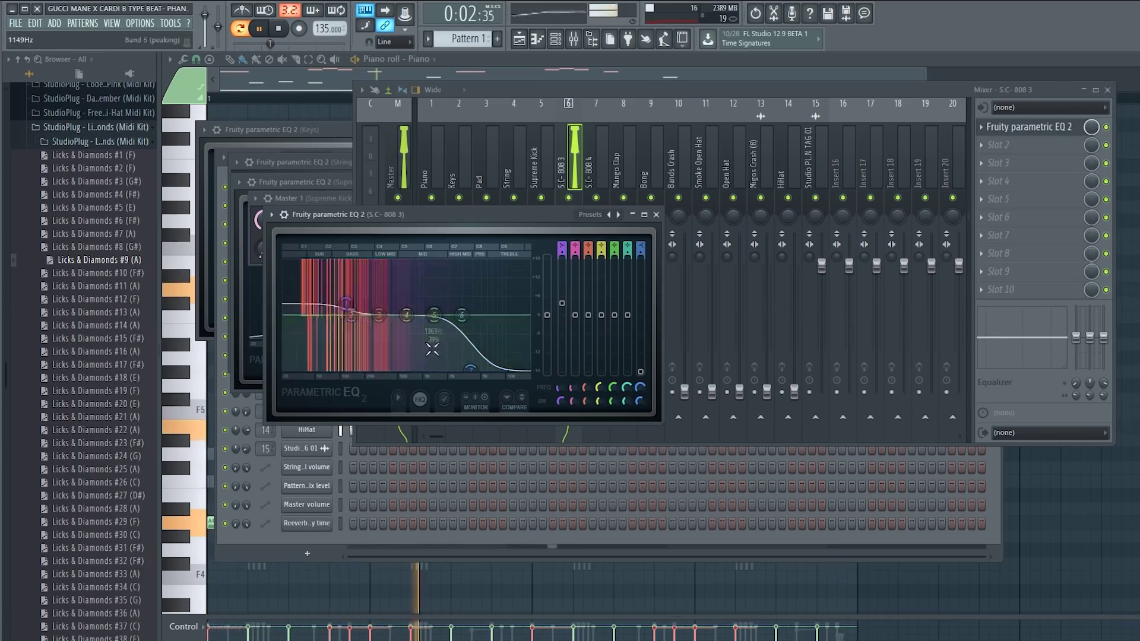
key(space)
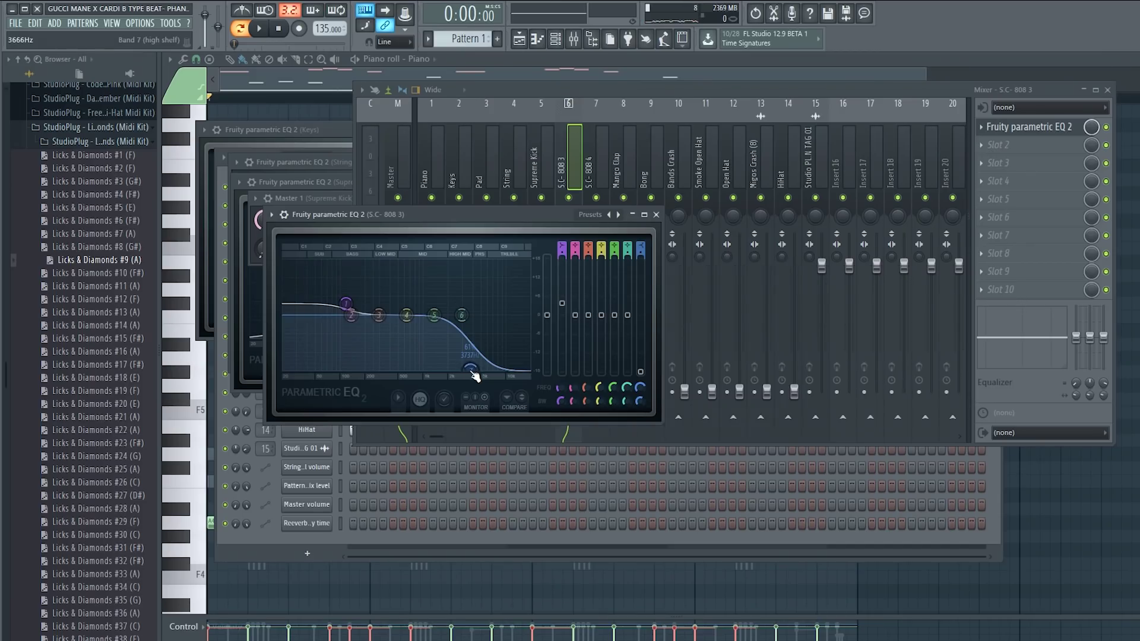
Return to the S.C- 808 3 mixer track and pull its fader down to silence
click(560, 178)
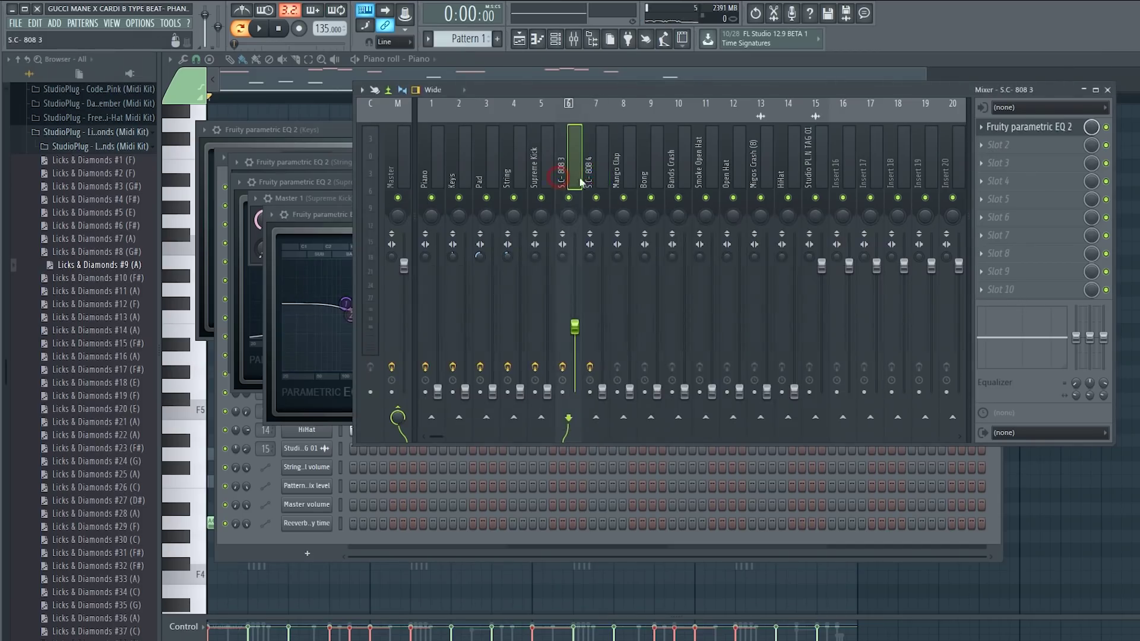
click(593, 173)
click(571, 177)
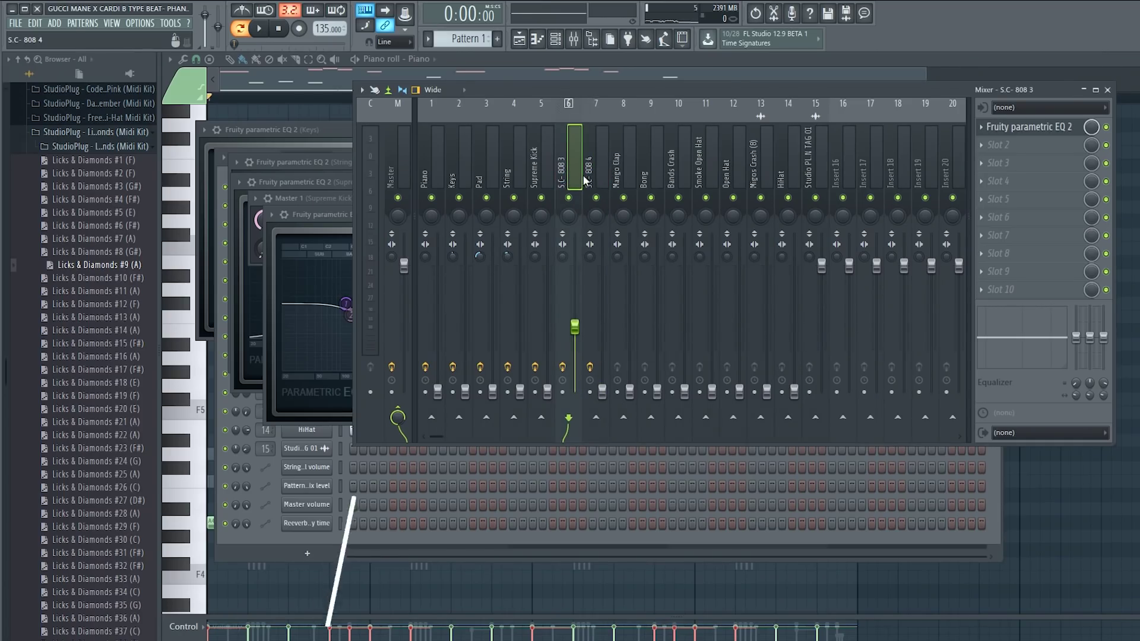
drag(575, 326, 574, 392)
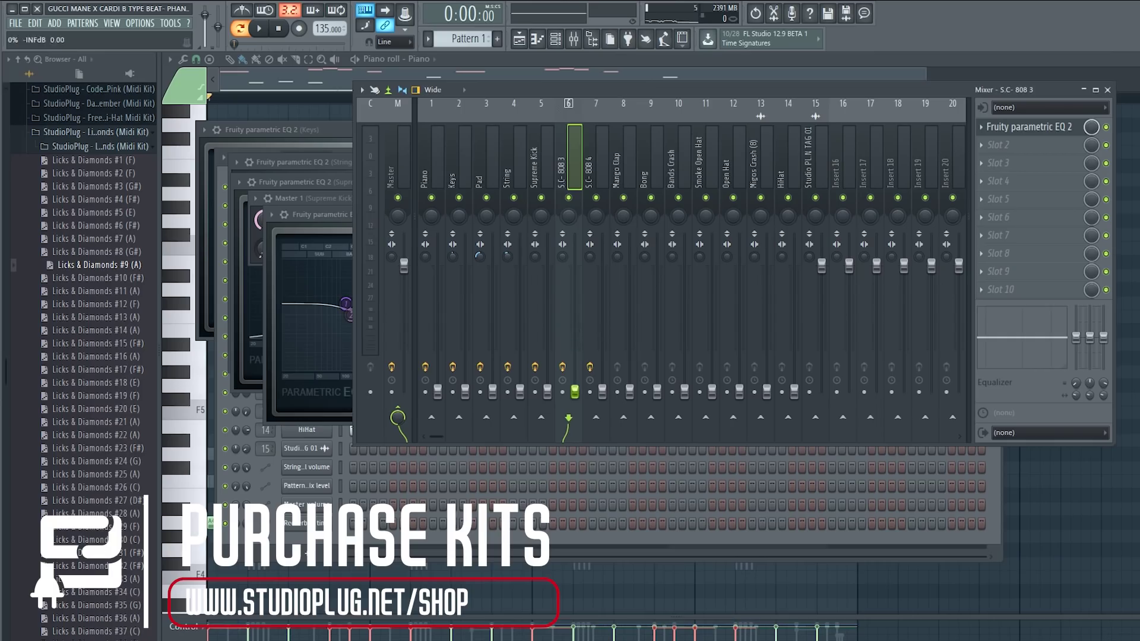
Start playback and raise the Mango Clap mixer fader to about -17 dB
click(626, 174)
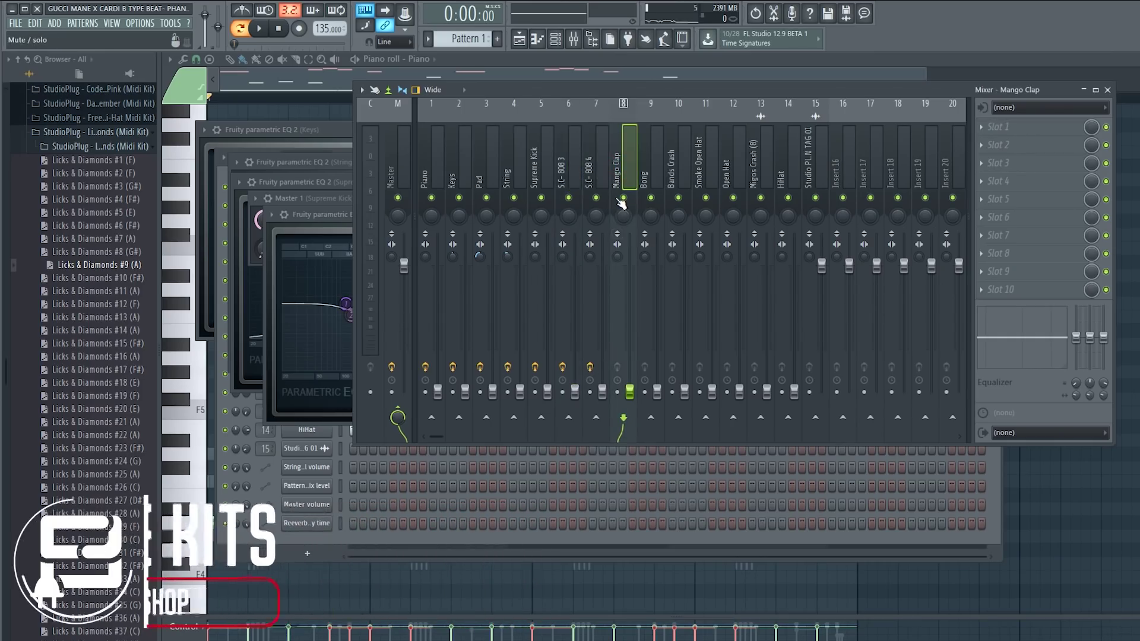
key(space)
drag(629, 391, 630, 344)
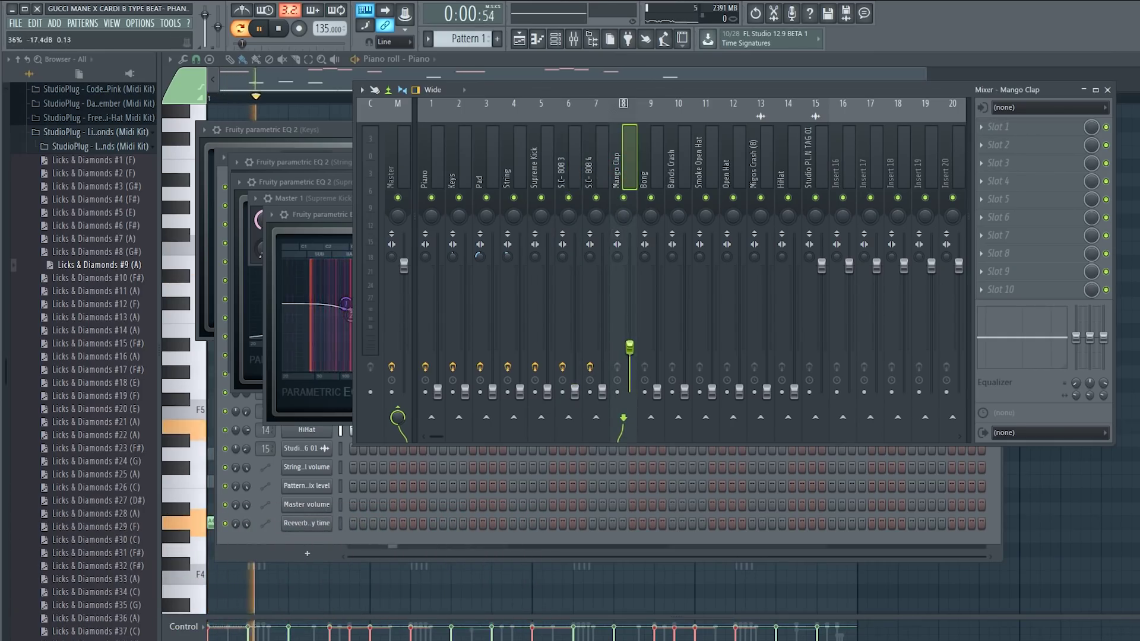
Equalise Mango Clap with Fruity Parametric EQ 2, cutting its lows and lifting band 7 slightly, and pull its fader down to silence
click(1003, 126)
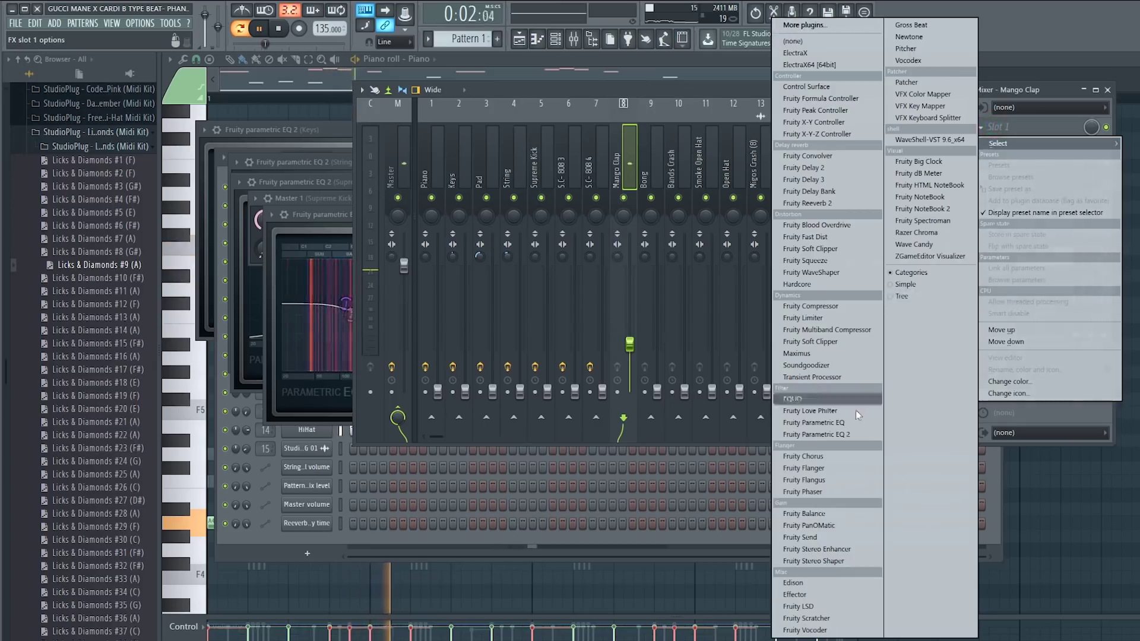
click(825, 438)
drag(256, 229, 288, 284)
drag(422, 230, 345, 221)
click(628, 179)
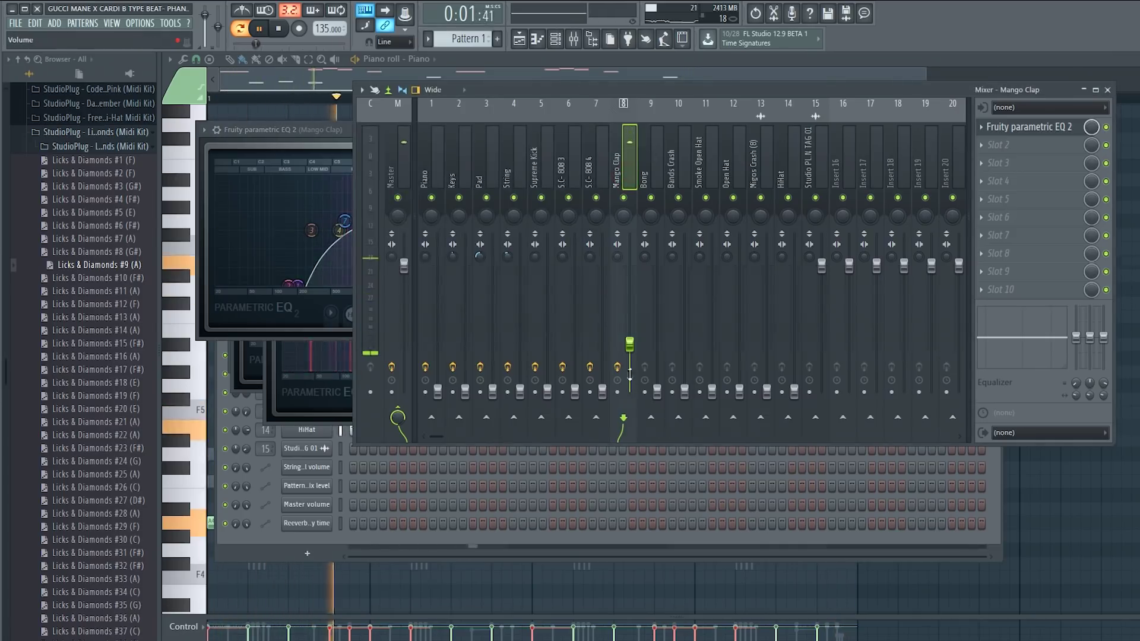
key(space)
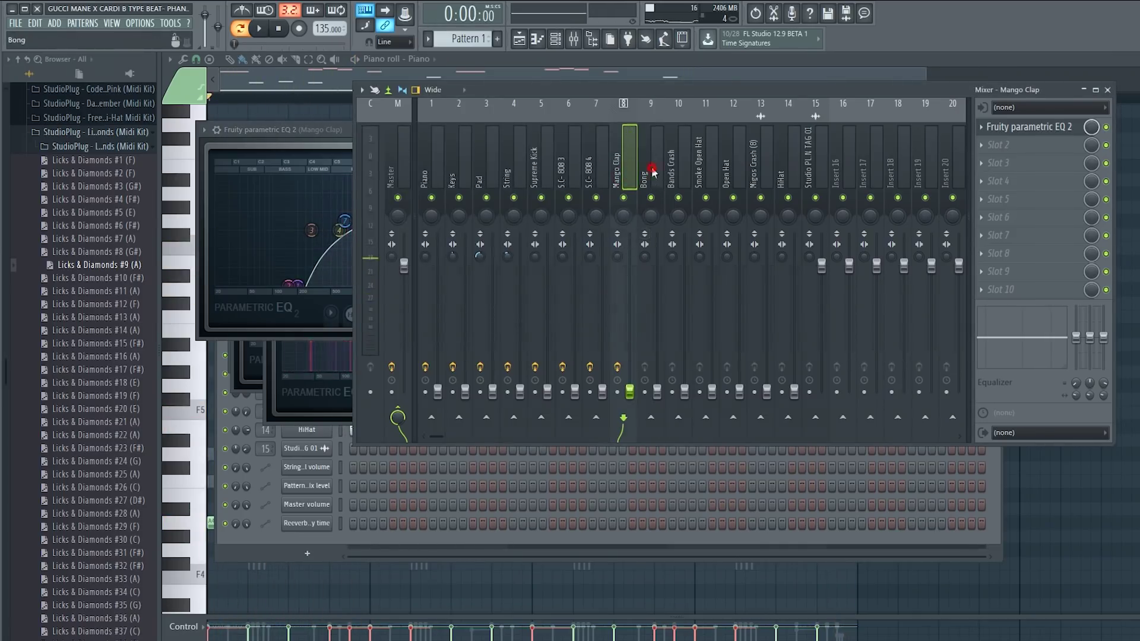
Add Fruity Parametric EQ 2 to the Bong track and raise its mixer fader
click(652, 172)
click(1009, 128)
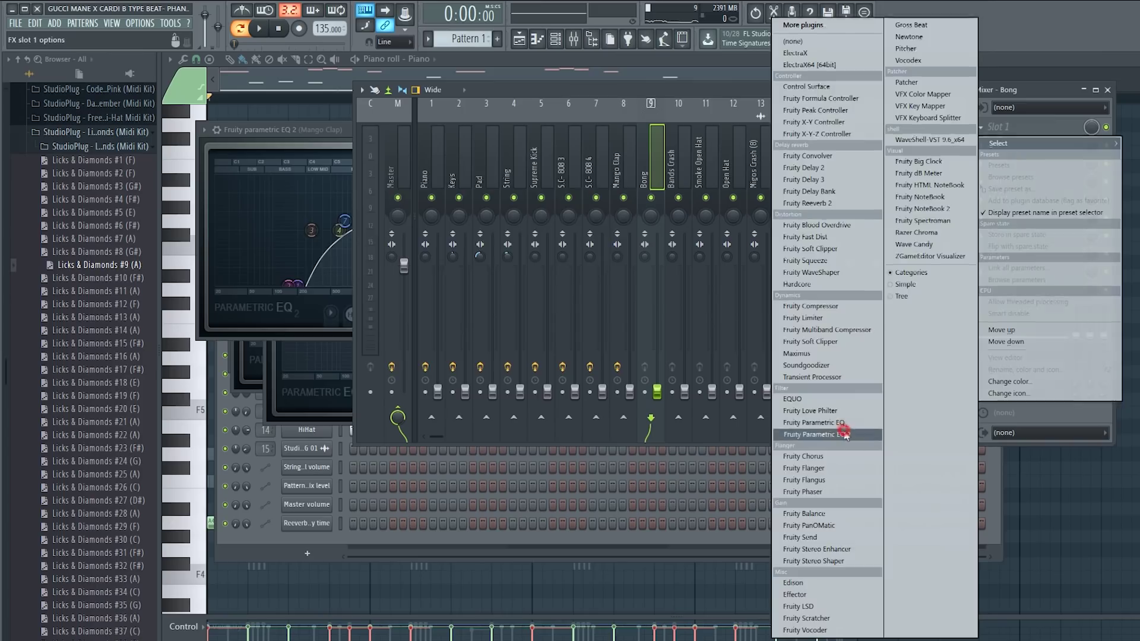
click(846, 435)
drag(474, 189, 451, 160)
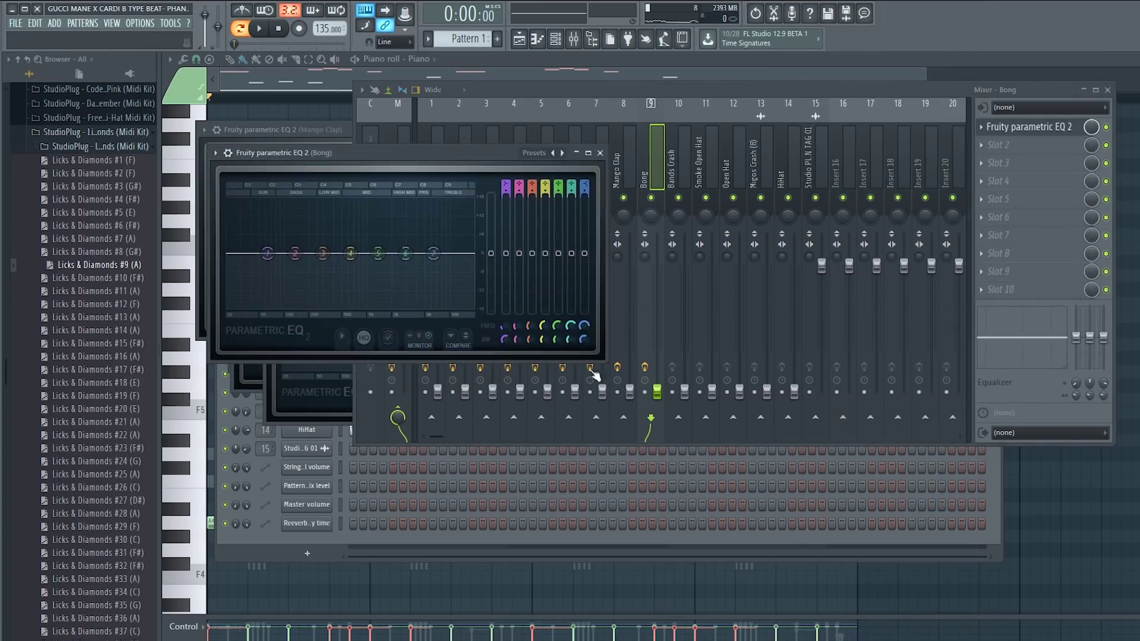
drag(657, 390, 657, 379)
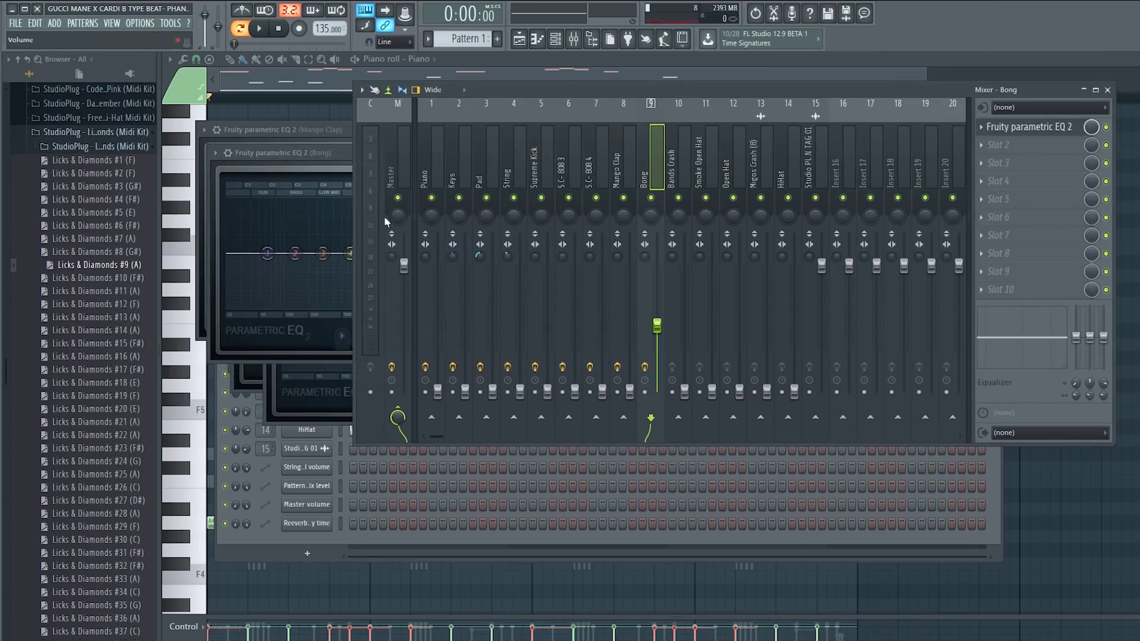
Cut the Bong's lows with EQ bands 1 and 2 and lift band 3 slightly while auditioning the sound
click(322, 151)
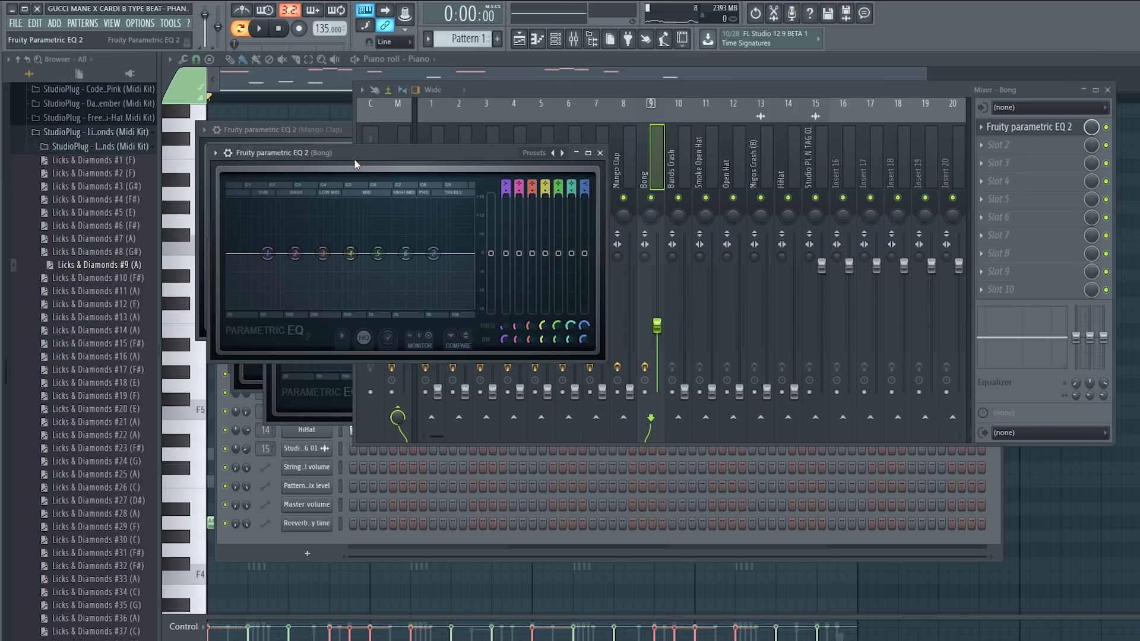
drag(387, 155, 335, 132)
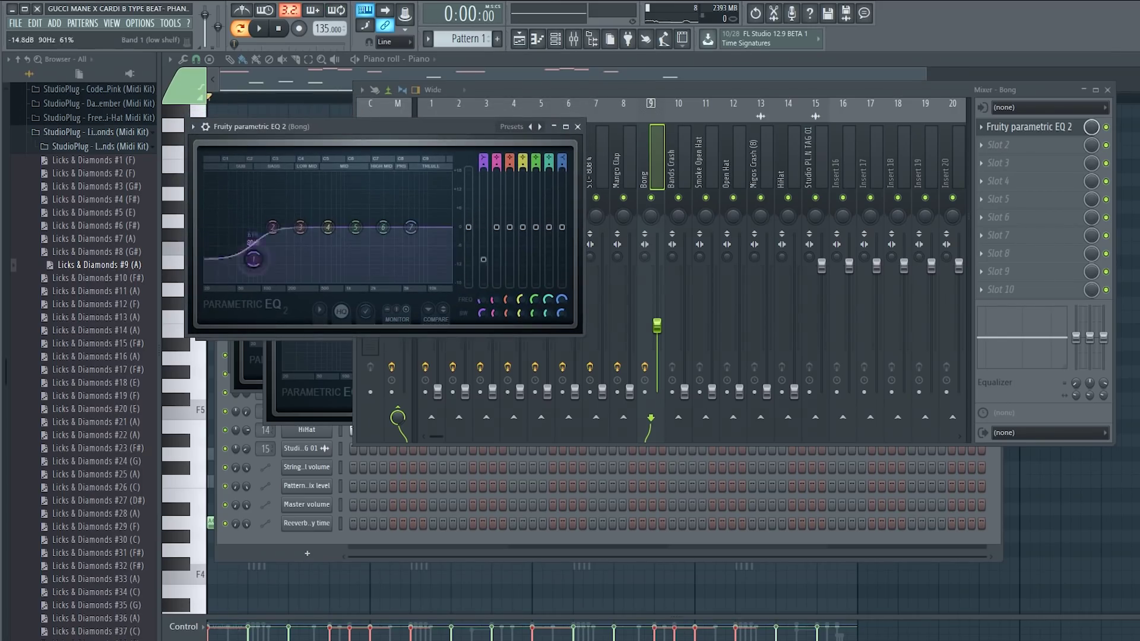
click(555, 39)
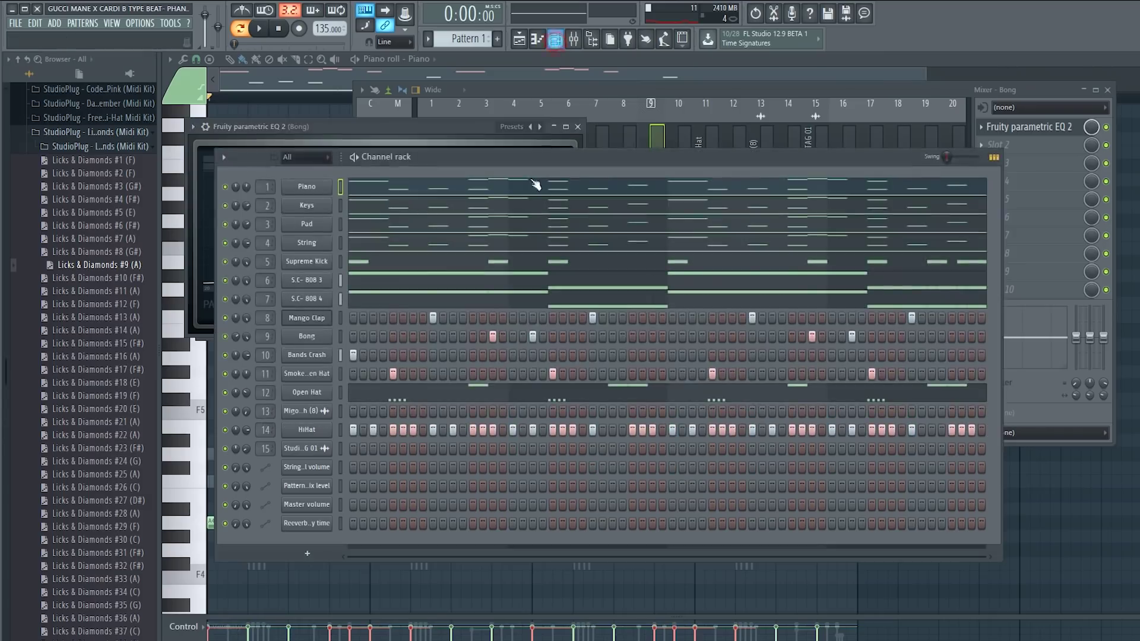
click(472, 125)
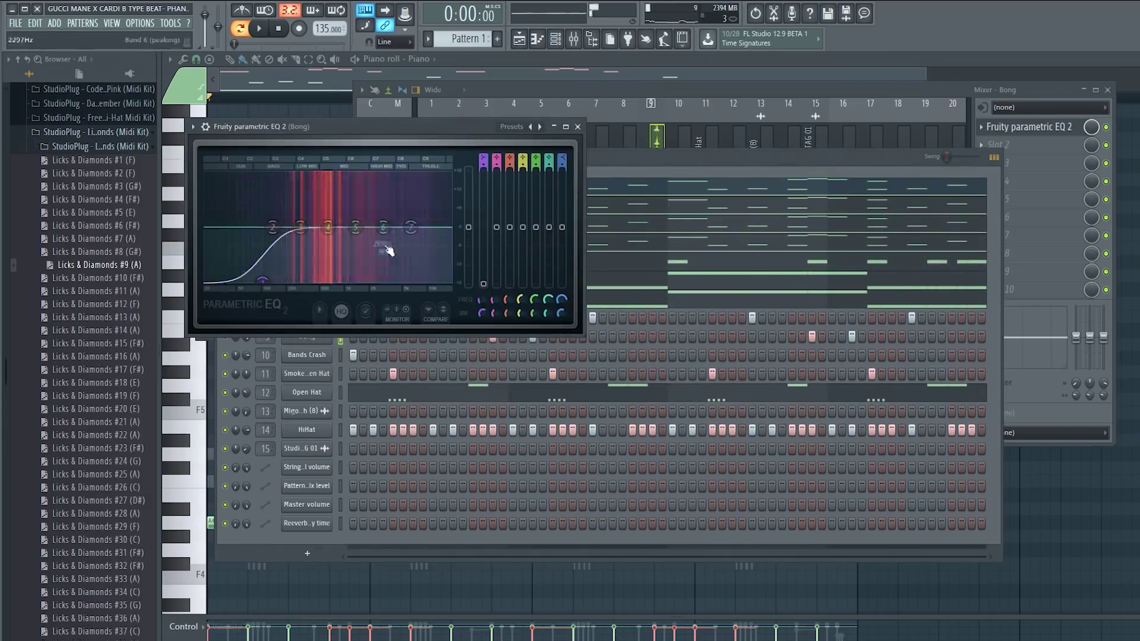
drag(300, 226, 277, 255)
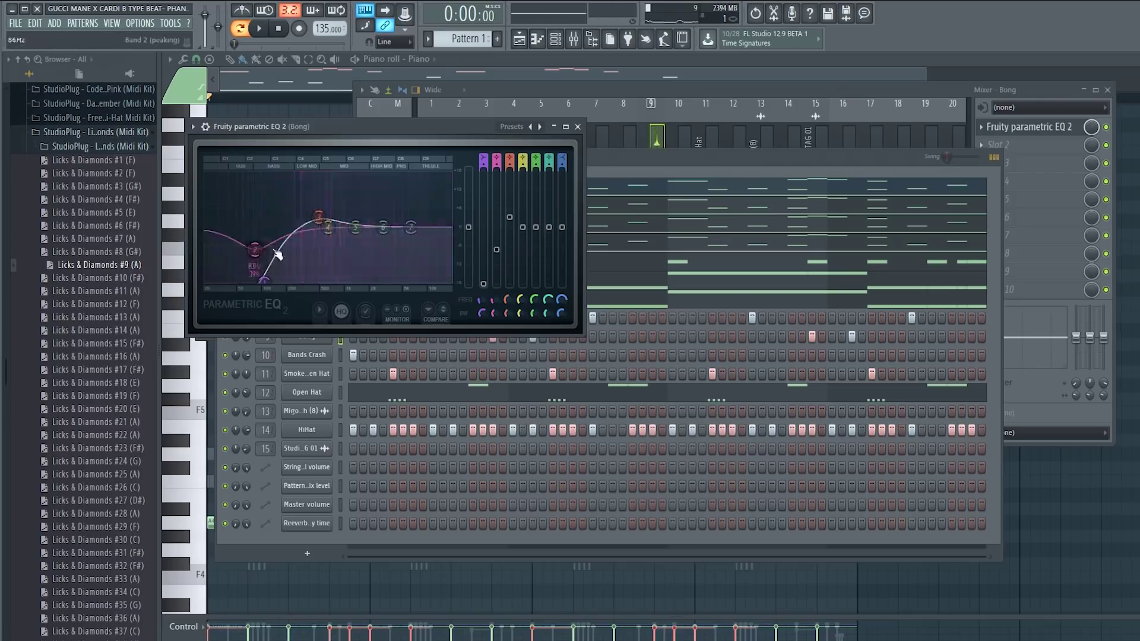
click(651, 132)
Raise the Bands Crash fader and add Fruity Parametric EQ 2 to its first effect slot
click(684, 161)
drag(684, 391, 685, 338)
key(space)
click(981, 127)
mouse_move(998, 144)
click(862, 434)
Cut the Bands Crash lows and dip an upper EQ band slightly during playback, and pull its fader down to silence
key(space)
key(space)
drag(322, 295, 353, 352)
key(space)
key(space)
drag(376, 295, 415, 333)
key(space)
drag(459, 295, 484, 307)
click(679, 168)
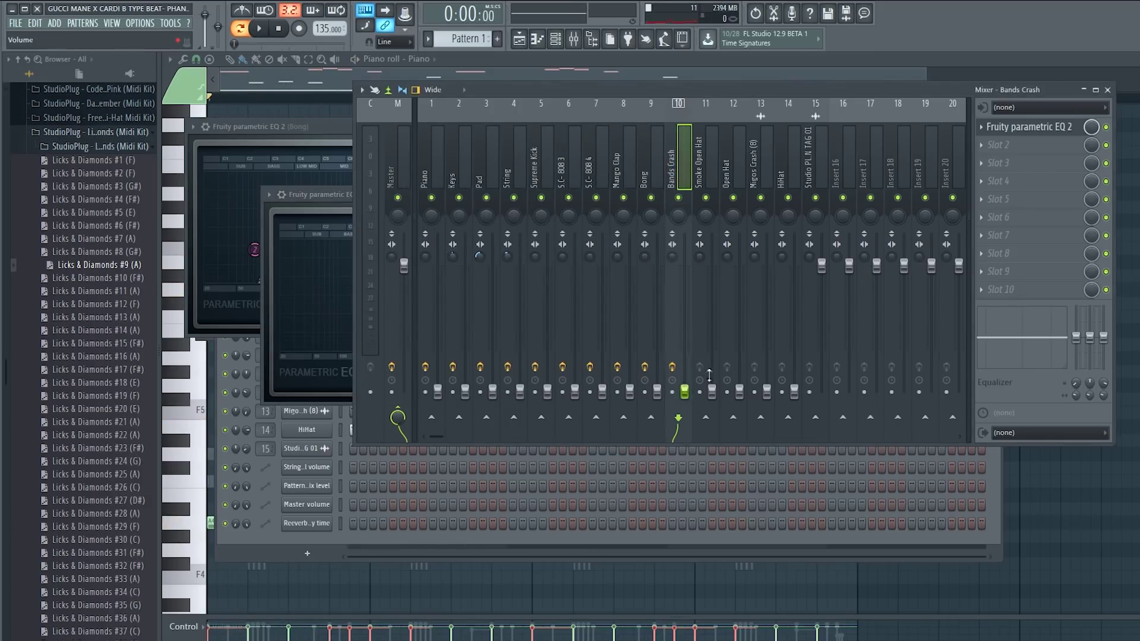
Raise the Smoke Open Hat fader and add Fruity Parametric EQ 2 to its first effect slot
drag(711, 391, 712, 328)
click(988, 130)
click(787, 430)
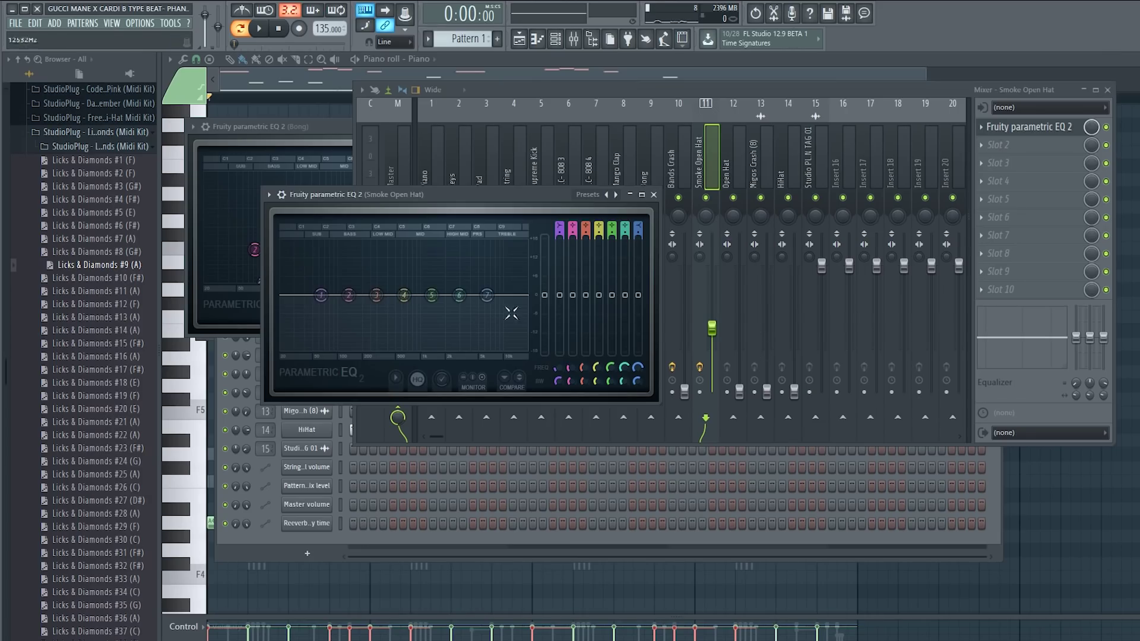
Cut the Smoke Open Hat's lows with EQ bands 1 to 4 and its extreme highs with band 7 during playback
key(space)
drag(320, 294, 374, 349)
drag(376, 295, 409, 339)
drag(486, 295, 525, 345)
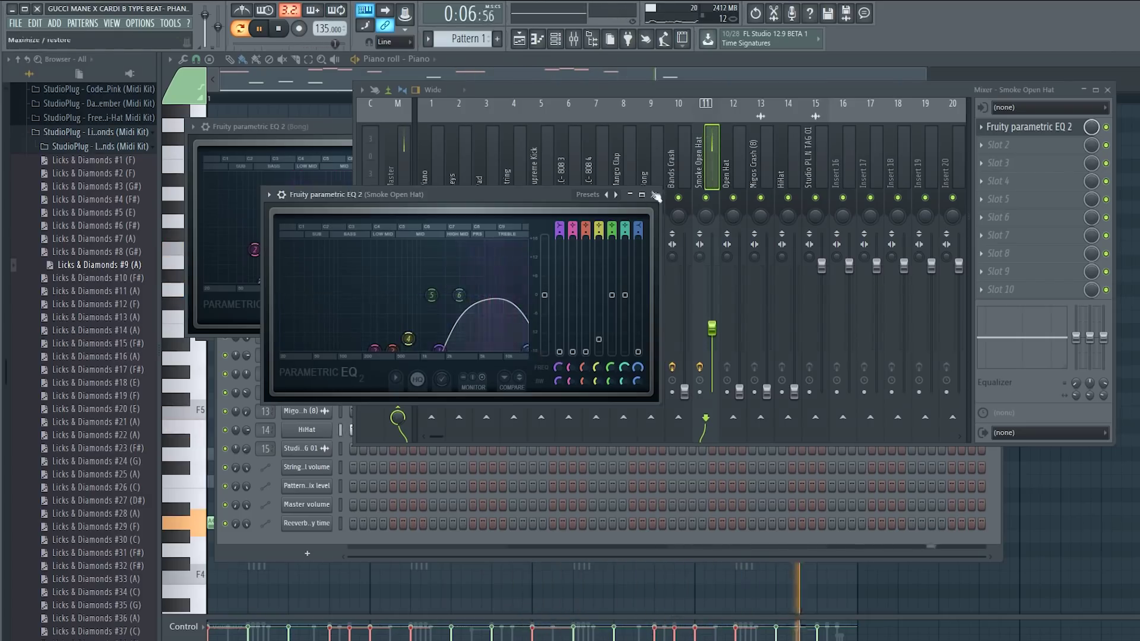
Pull the Smoke Open Hat fader down to silence and raise the Open Hat fader
click(703, 346)
key(space)
drag(740, 392, 739, 354)
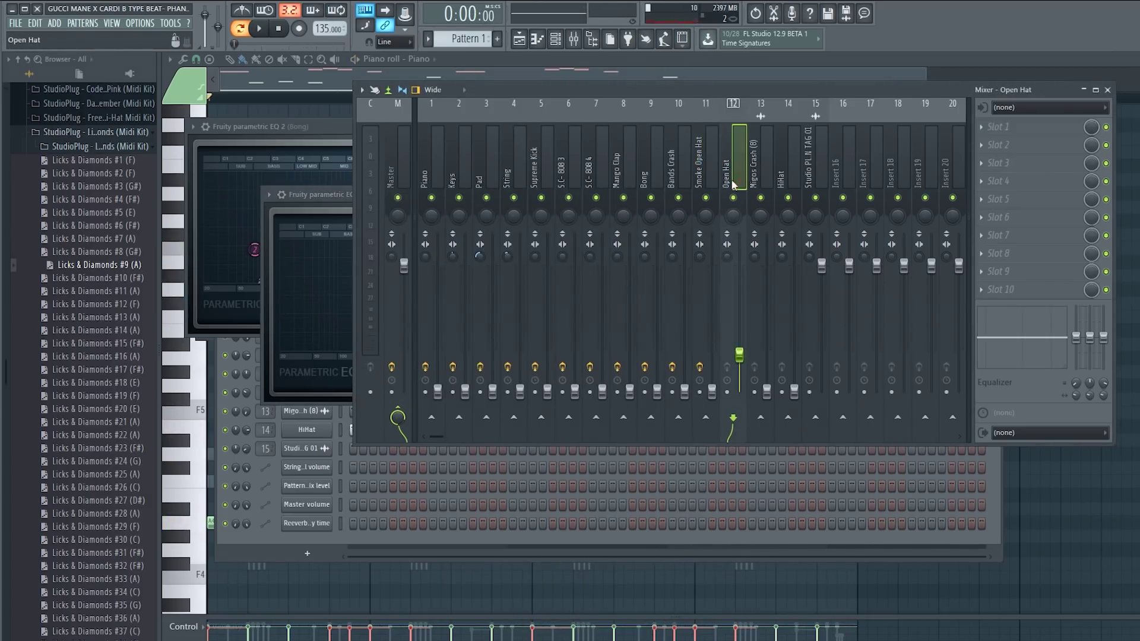
Add Fruity Parametric EQ 2 to the Open Hat track's first effect slot
click(995, 144)
click(739, 186)
click(995, 132)
click(856, 438)
Cut the Open Hat's lows and extreme highs in its EQ during playback, and pull its fader down to silence
key(space)
drag(256, 231, 322, 285)
mouse_move(340, 285)
mouse_down()
mouse_move(359, 277)
mouse_move(351, 285)
mouse_up()
drag(422, 230, 425, 276)
drag(339, 230, 410, 247)
click(743, 165)
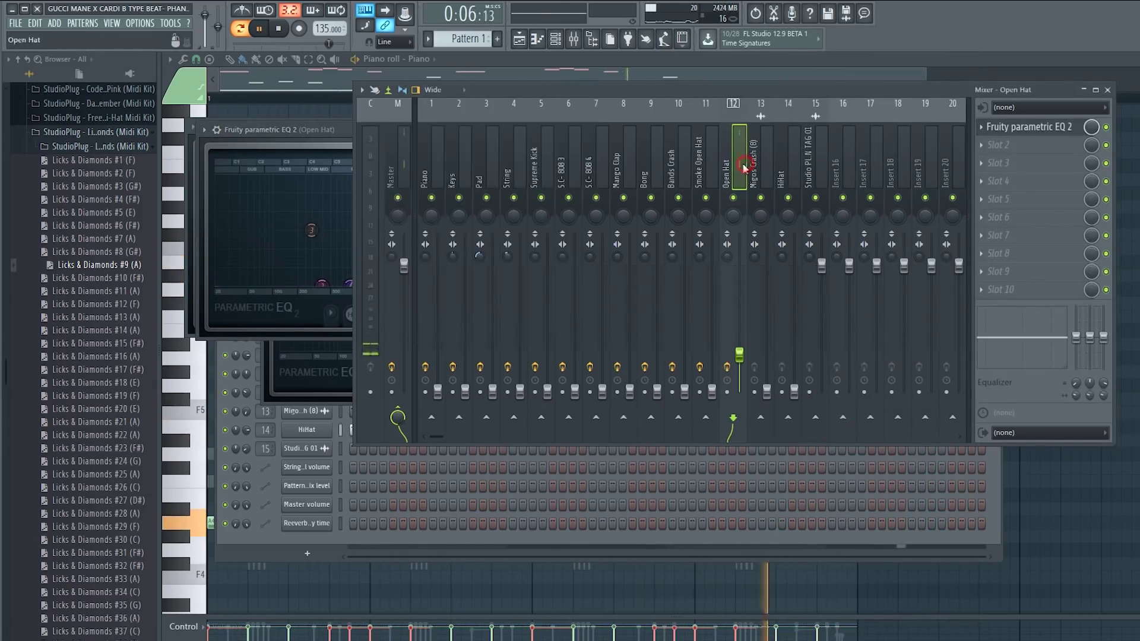
key(space)
Add Fruity Parametric EQ 2 to the first effect slot of the Migos Crash (8) track
click(762, 186)
click(993, 128)
mouse_move(1002, 181)
click(849, 436)
Pull down the Migos Crash's EQ bands 1 to 5 and 7, and dip band 6 by about 3.2 dB near 5725 Hz
drag(304, 279, 428, 335)
drag(332, 279, 359, 336)
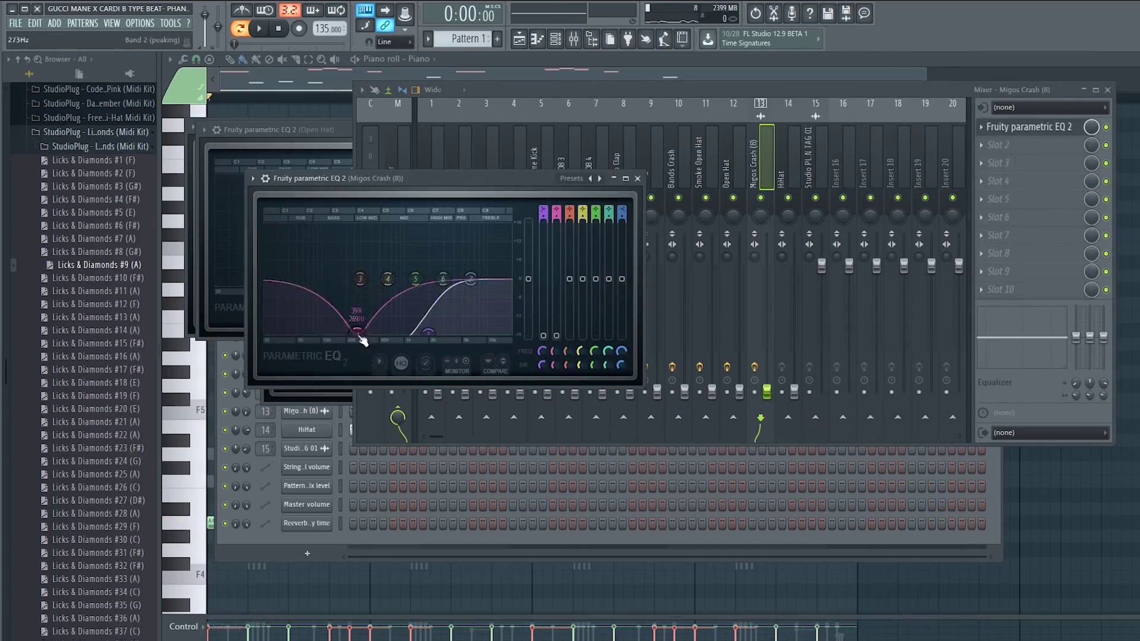
drag(388, 279, 354, 328)
drag(471, 279, 509, 332)
drag(443, 279, 467, 297)
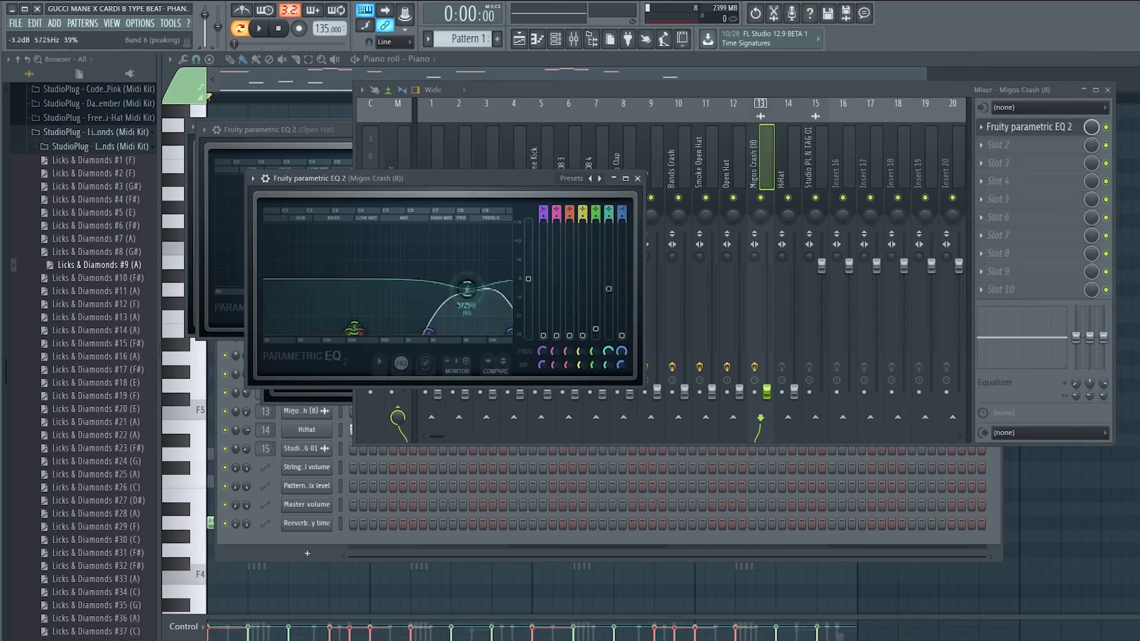
click(764, 170)
Raise the HiHat fader to about -17.7 dB and add Fruity Parametric EQ 2 to its first effect slot
click(798, 172)
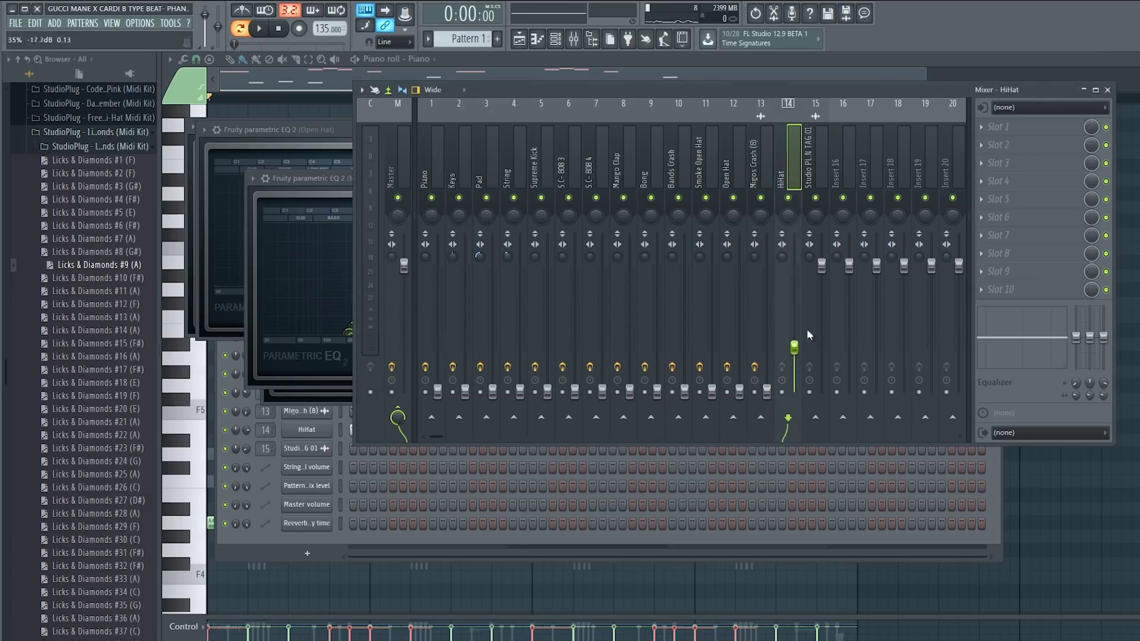
click(998, 127)
click(839, 437)
Cut the HiHat's lows with EQ bands 1 to 3 during playback, reduce band 4, and dip band 6 slightly near 6720 Hz
drag(321, 295, 446, 350)
key(space)
drag(349, 295, 388, 351)
drag(376, 295, 392, 346)
drag(405, 295, 407, 319)
mouse_move(486, 295)
mouse_down()
mouse_move(509, 305)
mouse_move(526, 349)
mouse_move(489, 301)
mouse_up()
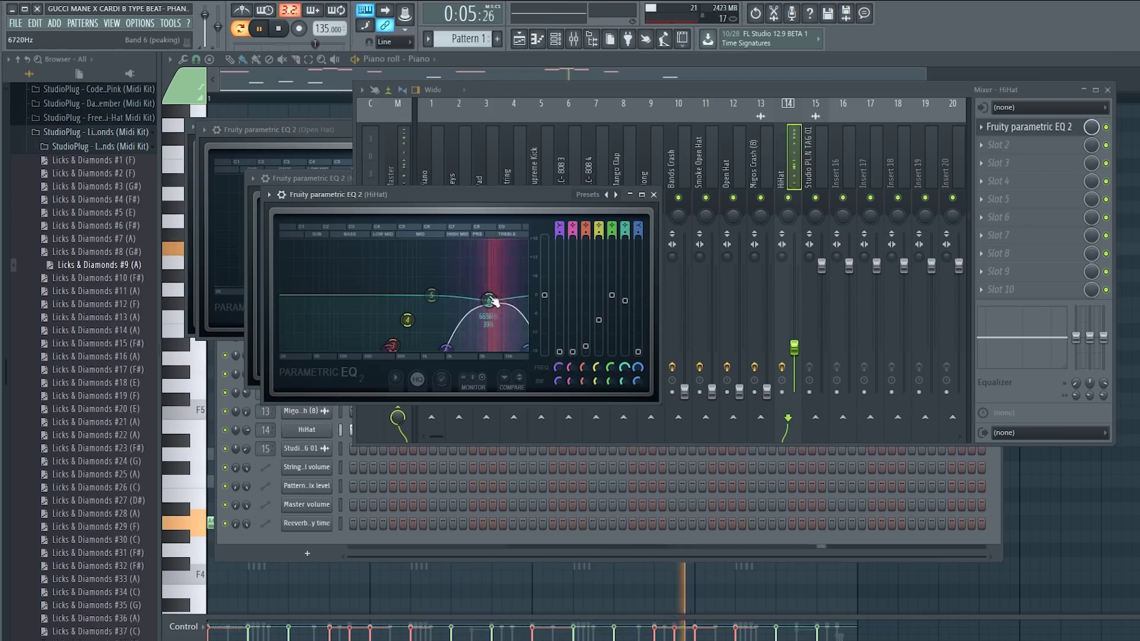
Pull the HiHat and Studio Plug tag faders down to silence and stop playback
click(798, 159)
drag(795, 349, 794, 393)
key(space)
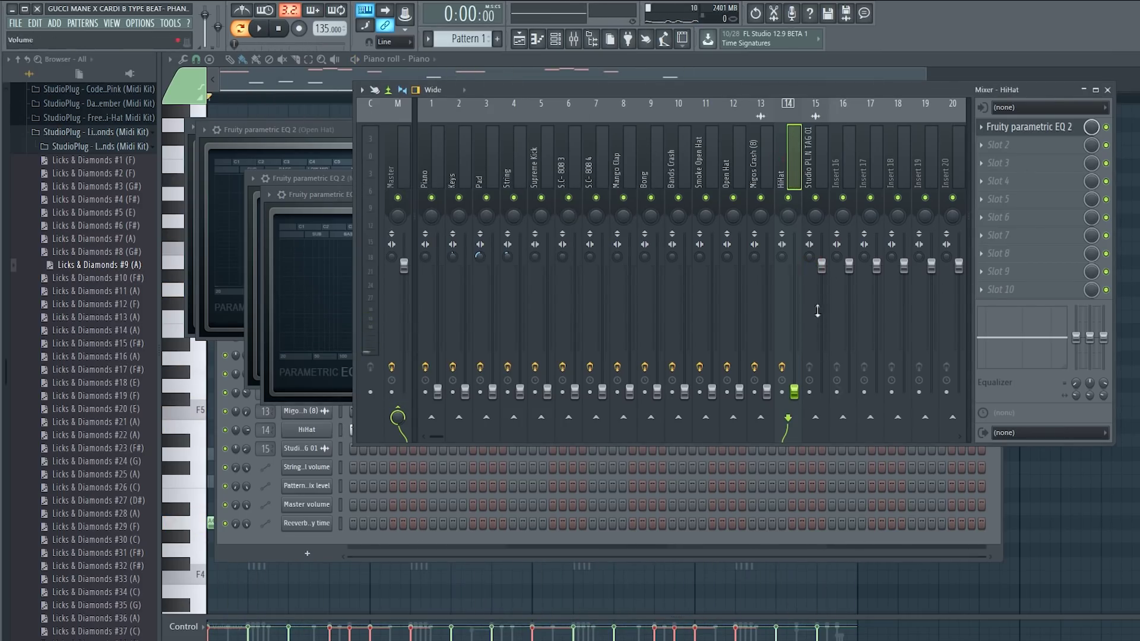
drag(821, 343, 830, 390)
Set the Master's stereo separation to 100% merged and raise the Piano fader to its mix level during playback
click(435, 169)
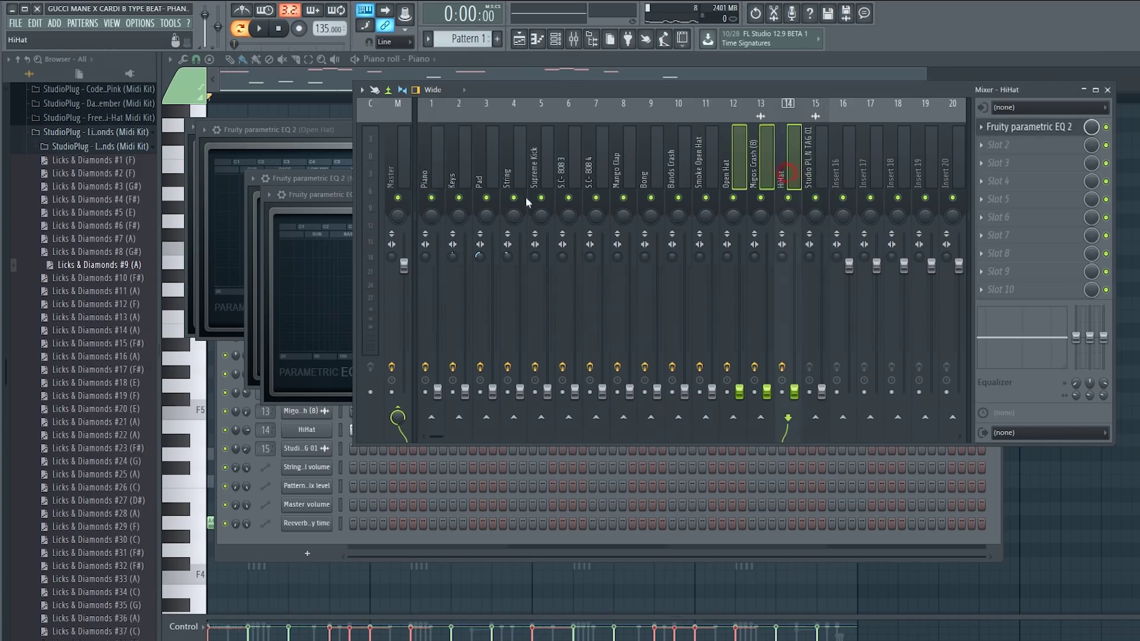
click(429, 184)
drag(432, 386, 437, 370)
click(392, 257)
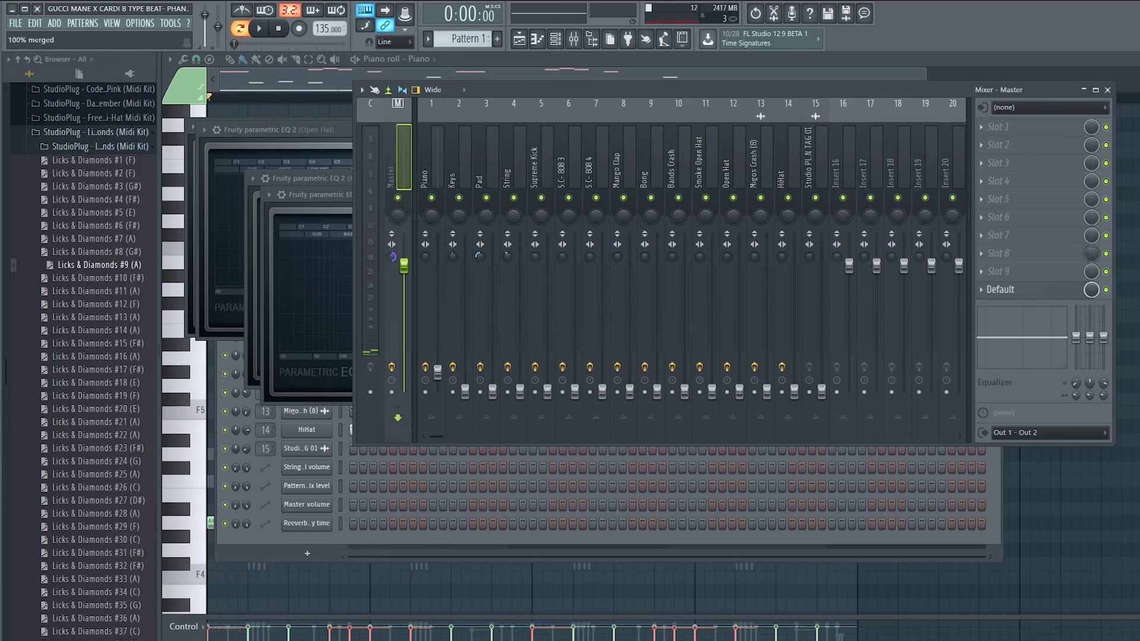
click(439, 373)
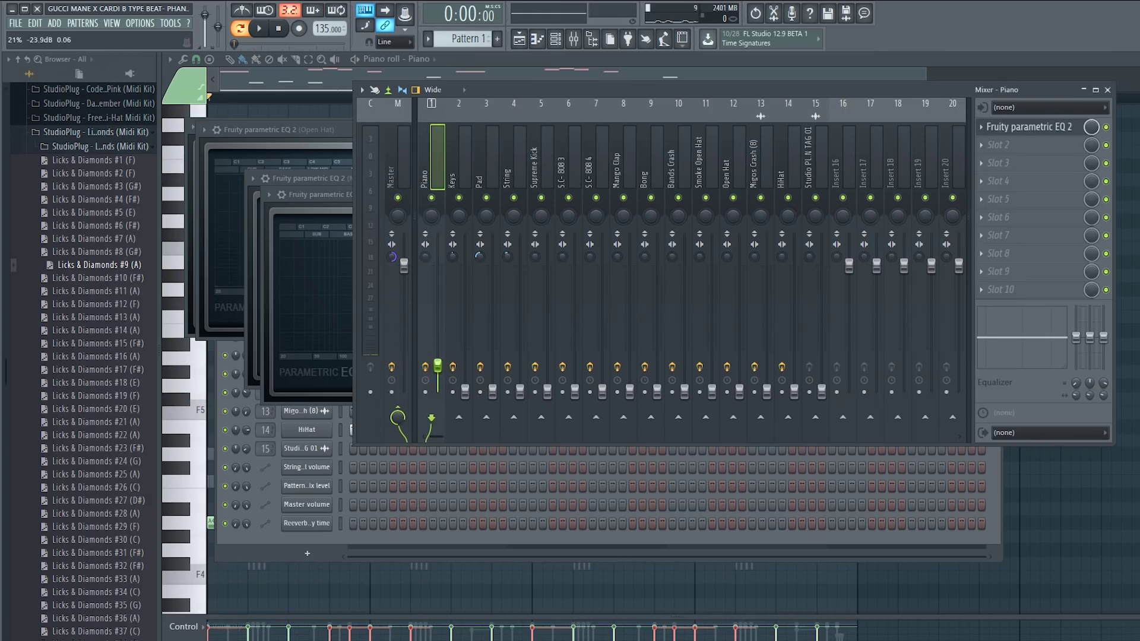
drag(439, 297, 439, 304)
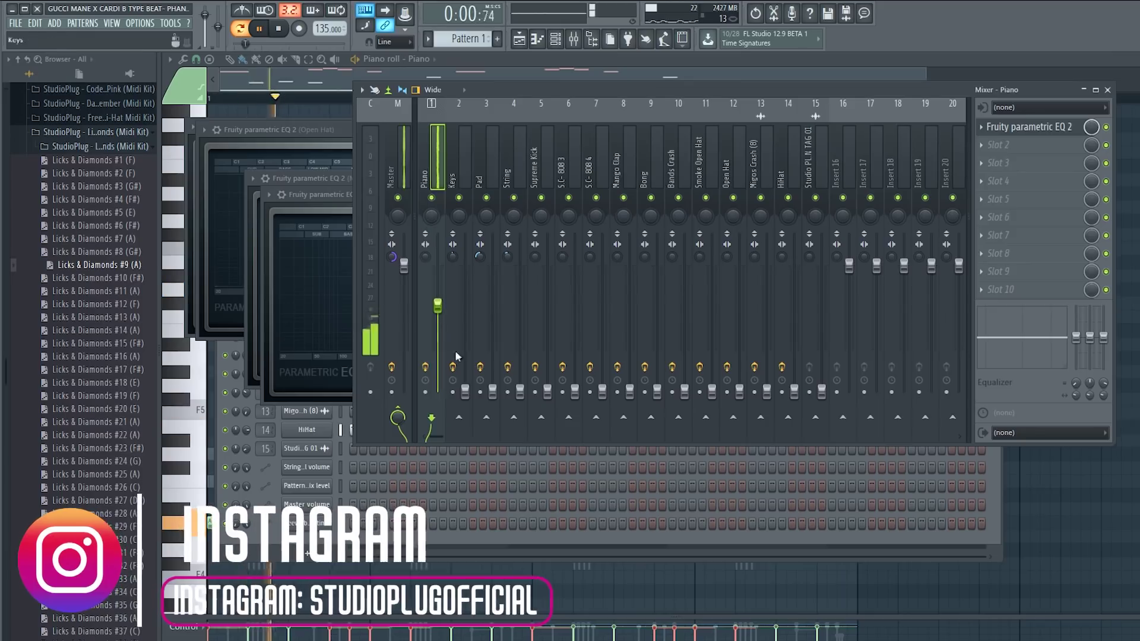
Raise the Keys, Pad and String faders to balance them against the Piano during playback
click(466, 387)
drag(465, 365, 466, 353)
drag(492, 391, 492, 335)
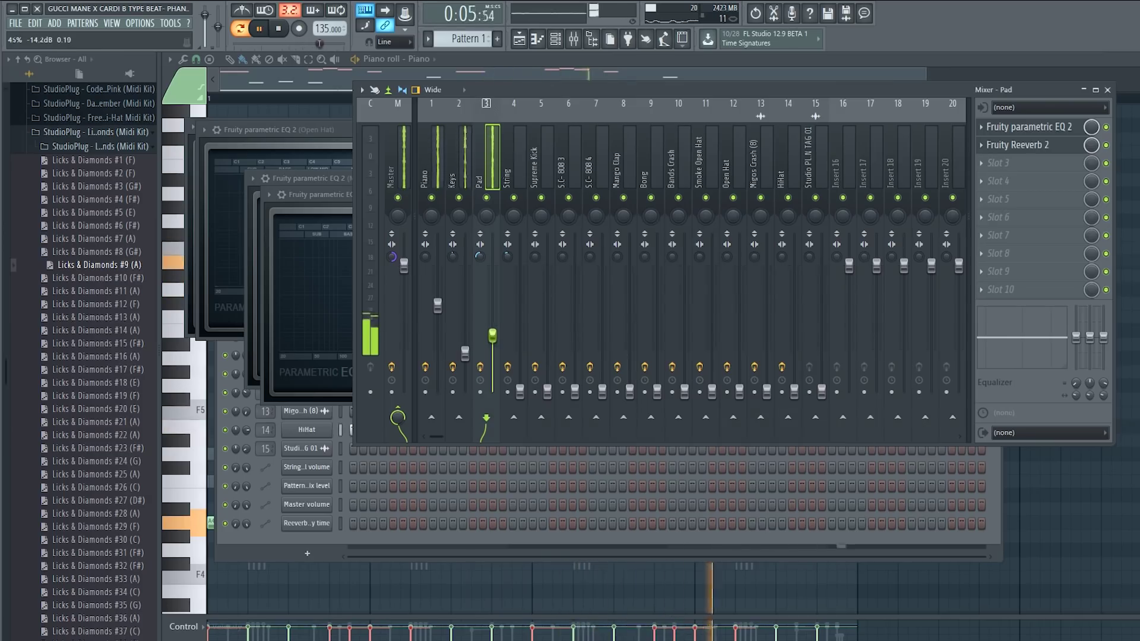
drag(520, 392, 519, 343)
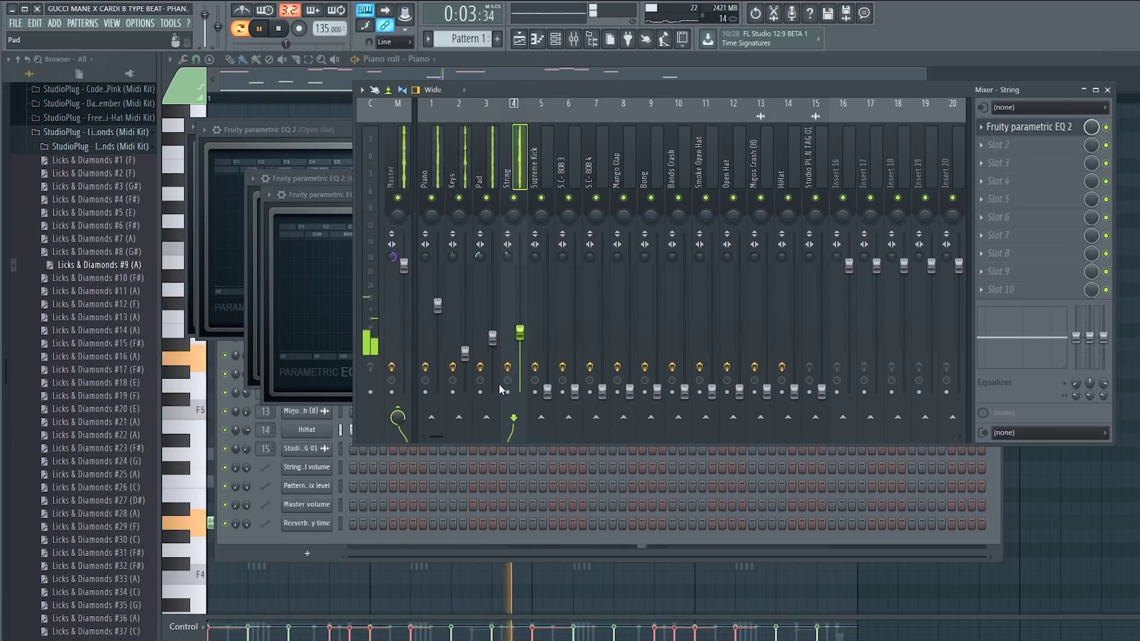
Mute the Piano and String tracks and raise the Supreme Kick fader to its mix level
click(486, 197)
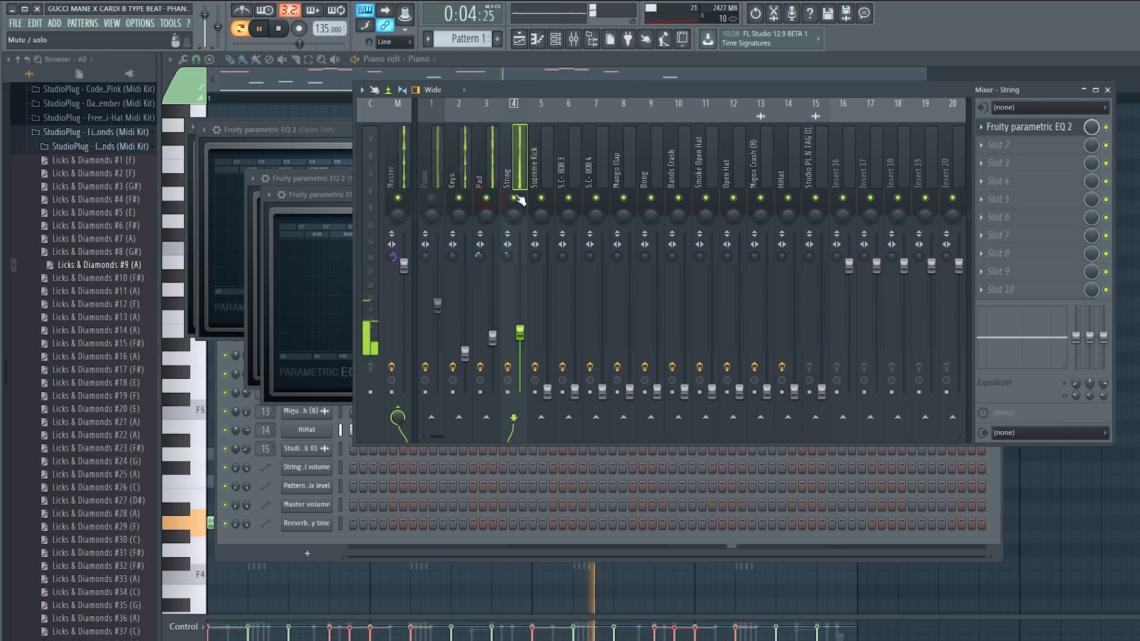
click(546, 365)
key(space)
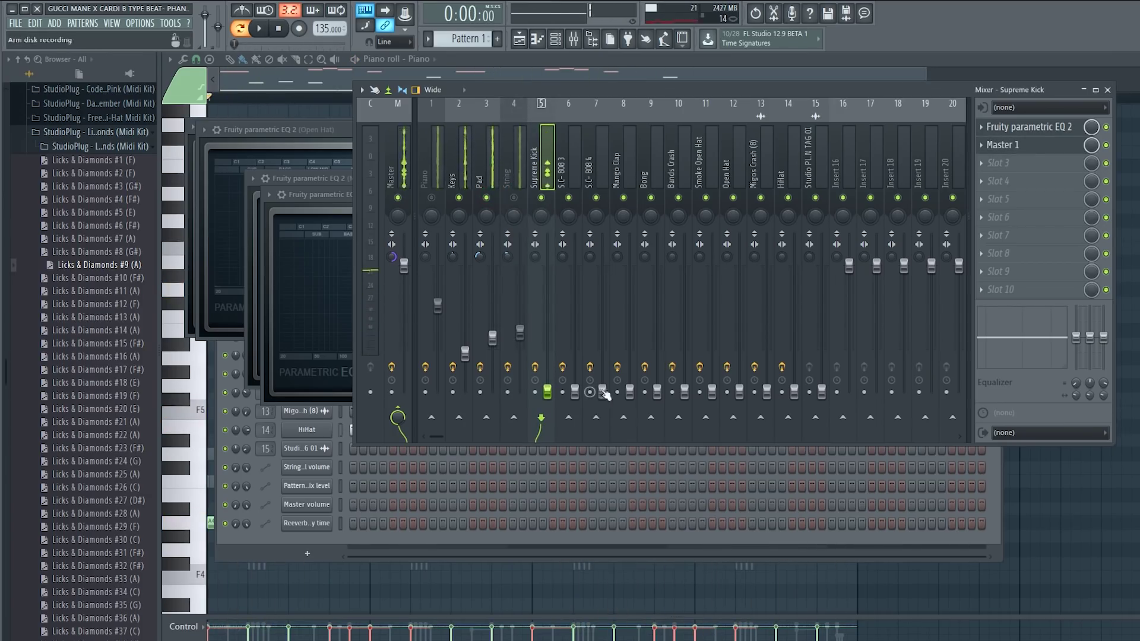
drag(547, 342, 548, 335)
Raise the S.C- 808 3 fader, match the S.C- 808 4 fader to the same level, and mute S.C- 808 3
drag(574, 392, 579, 373)
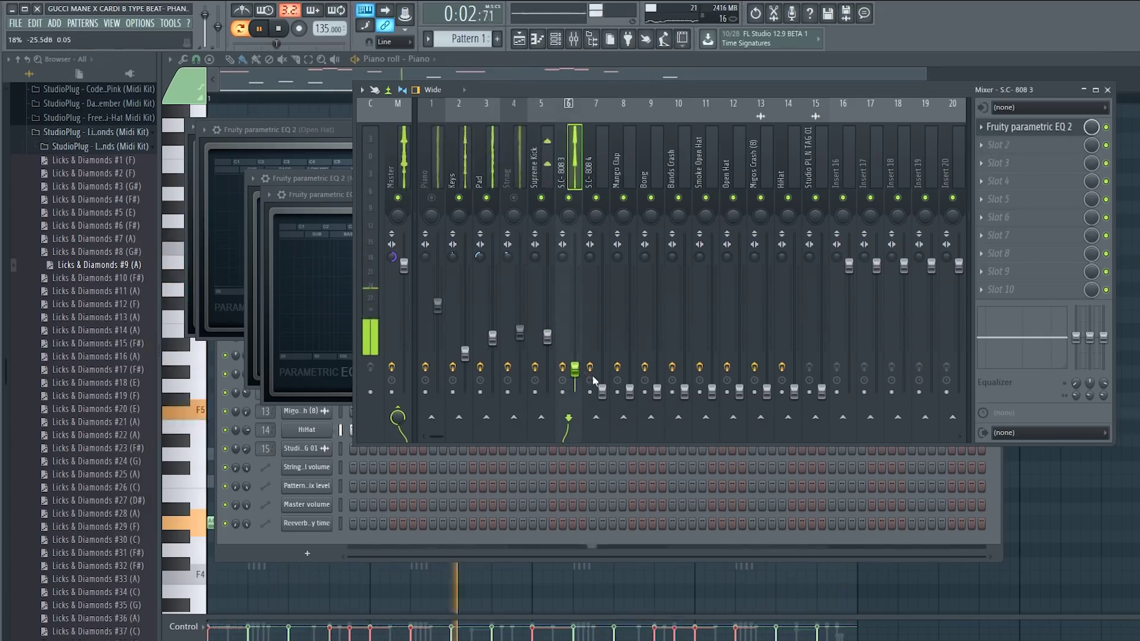
drag(601, 391, 605, 374)
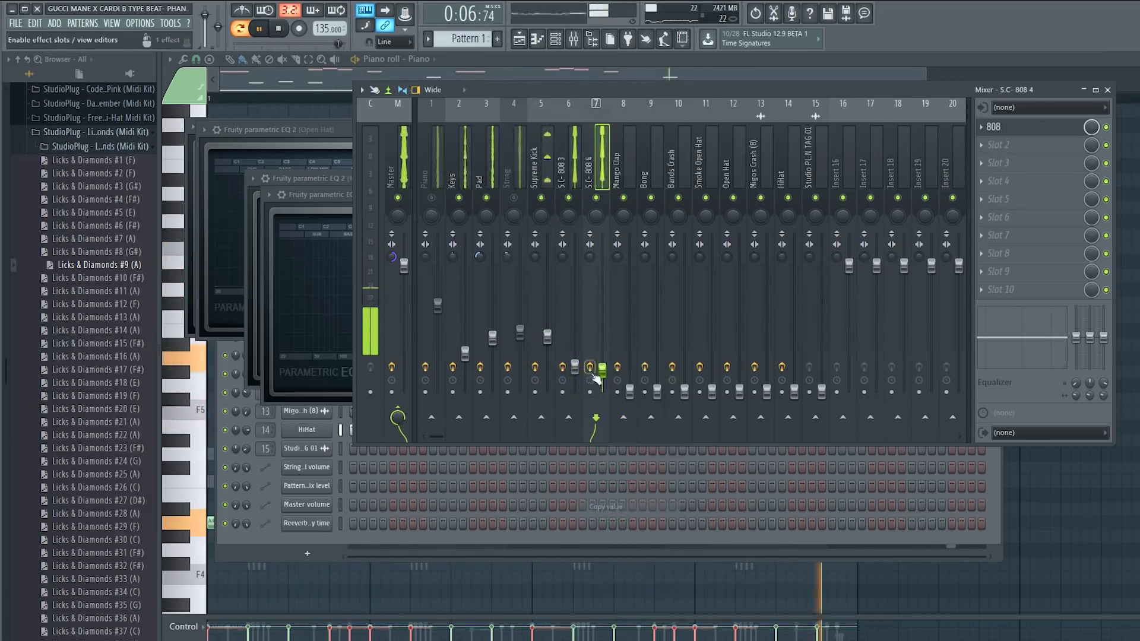
right_click(602, 374)
click(564, 212)
click(568, 198)
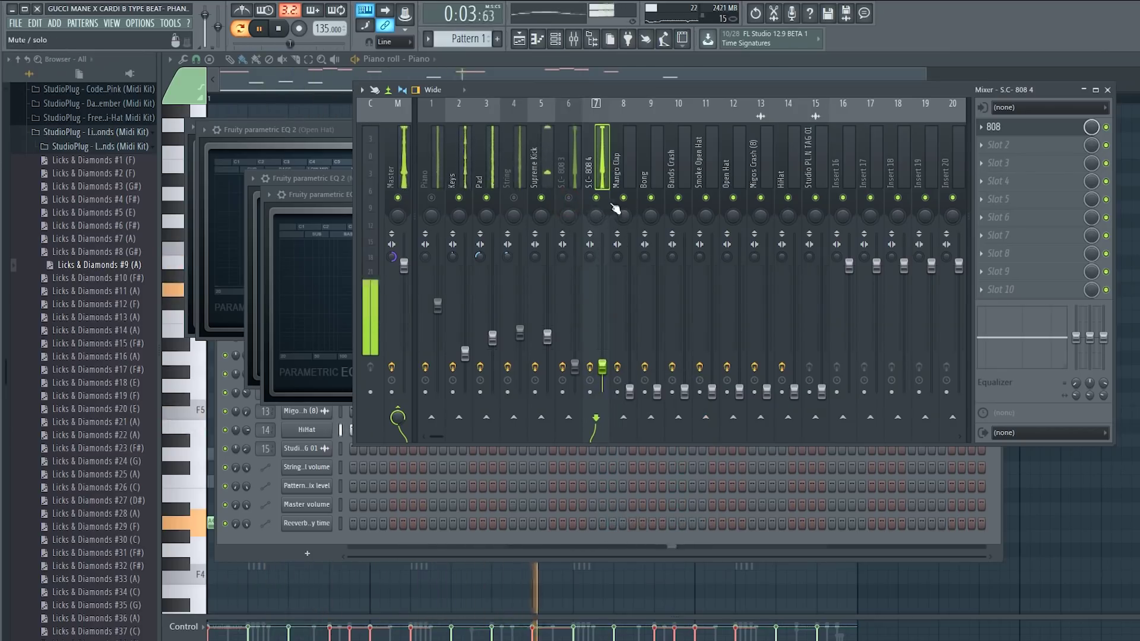
Raise the Mango Clap fader to about -17 dB and bring the Bong fader up to a similar level during playback
drag(629, 392, 631, 349)
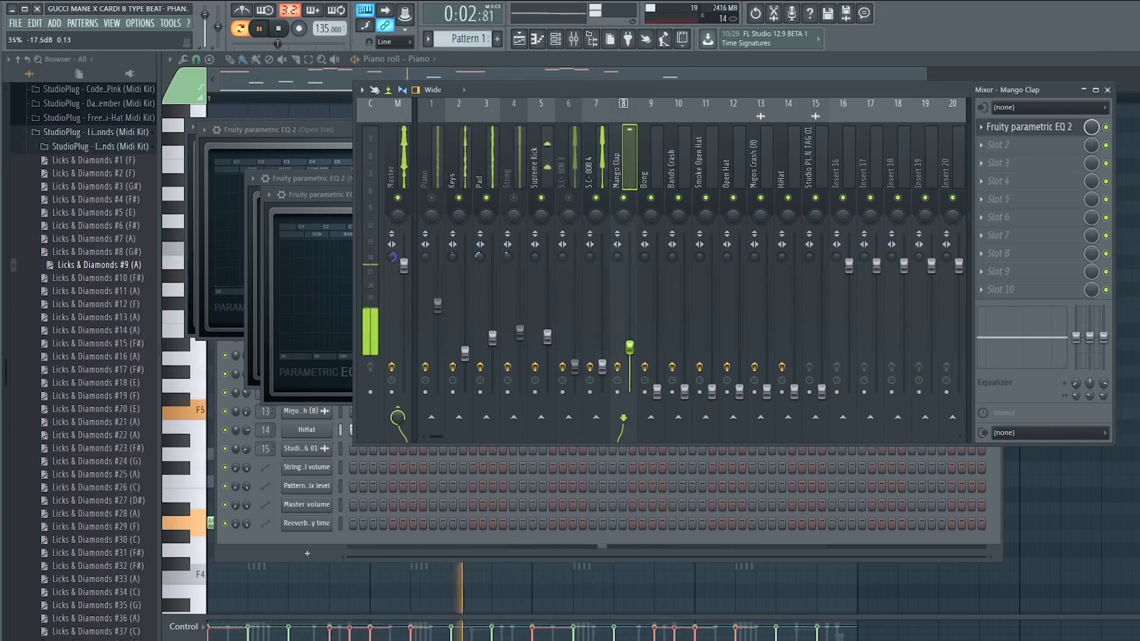
drag(656, 391, 657, 351)
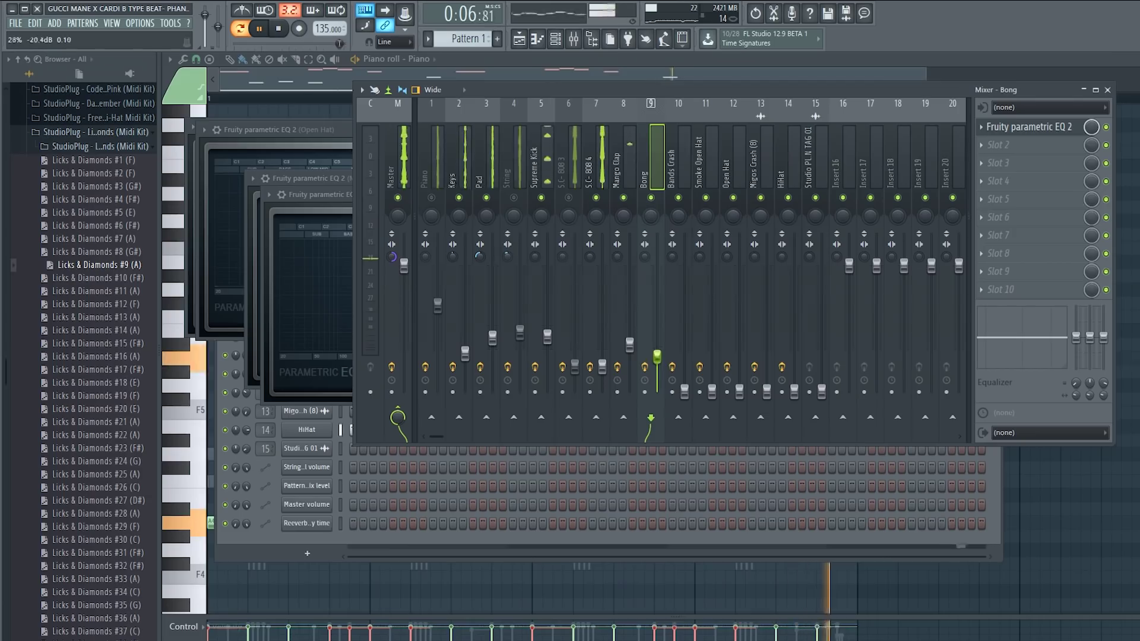
key(space)
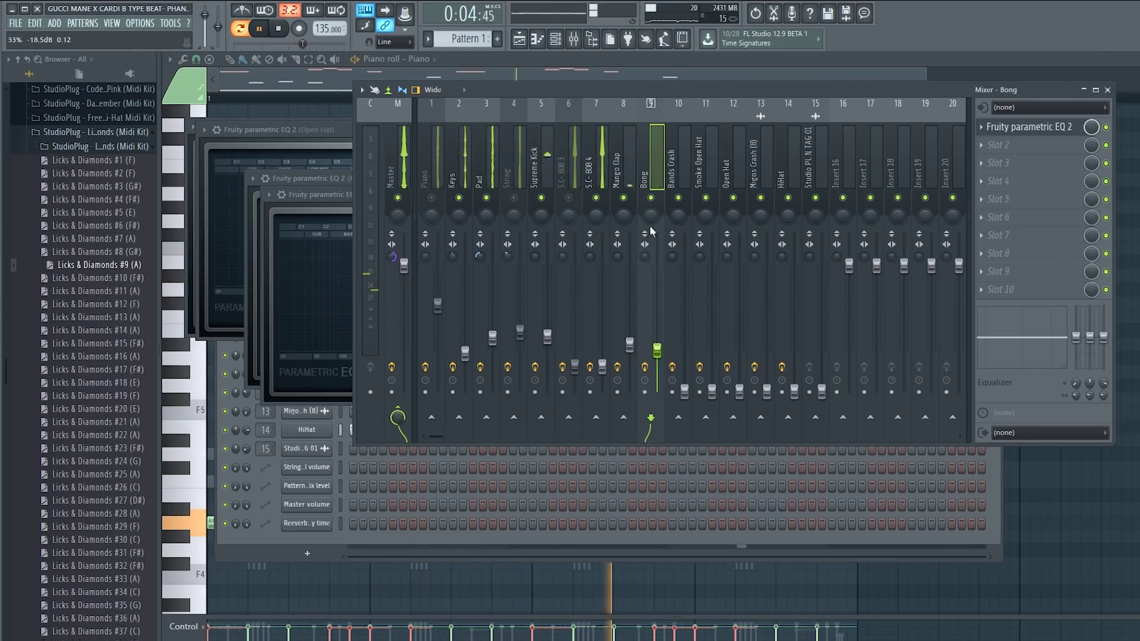
click(627, 162)
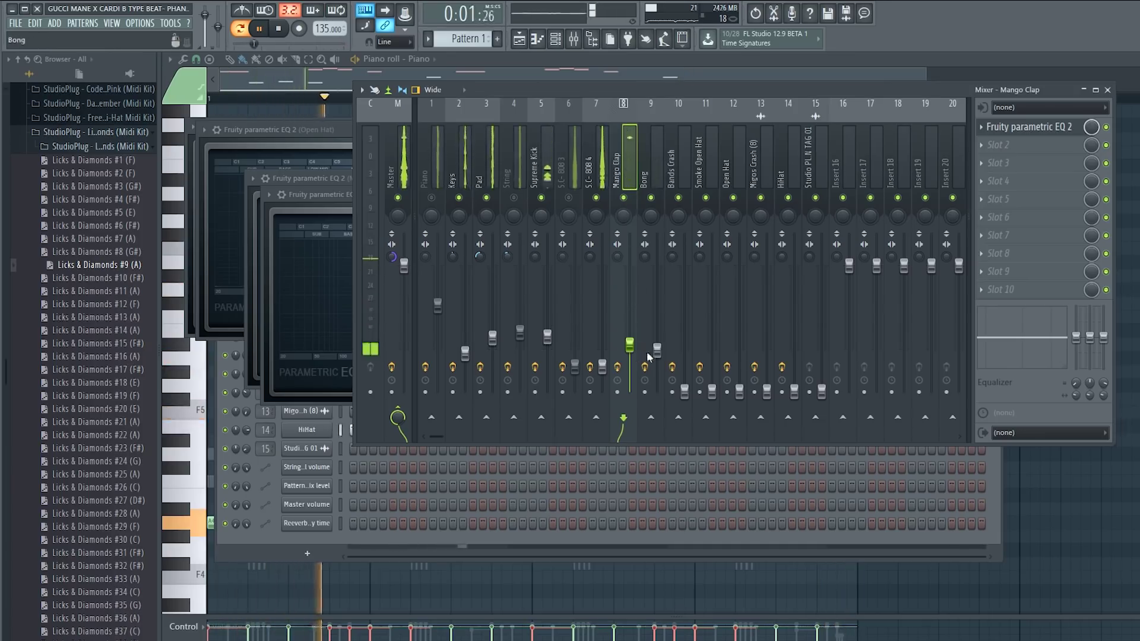
drag(657, 351, 664, 347)
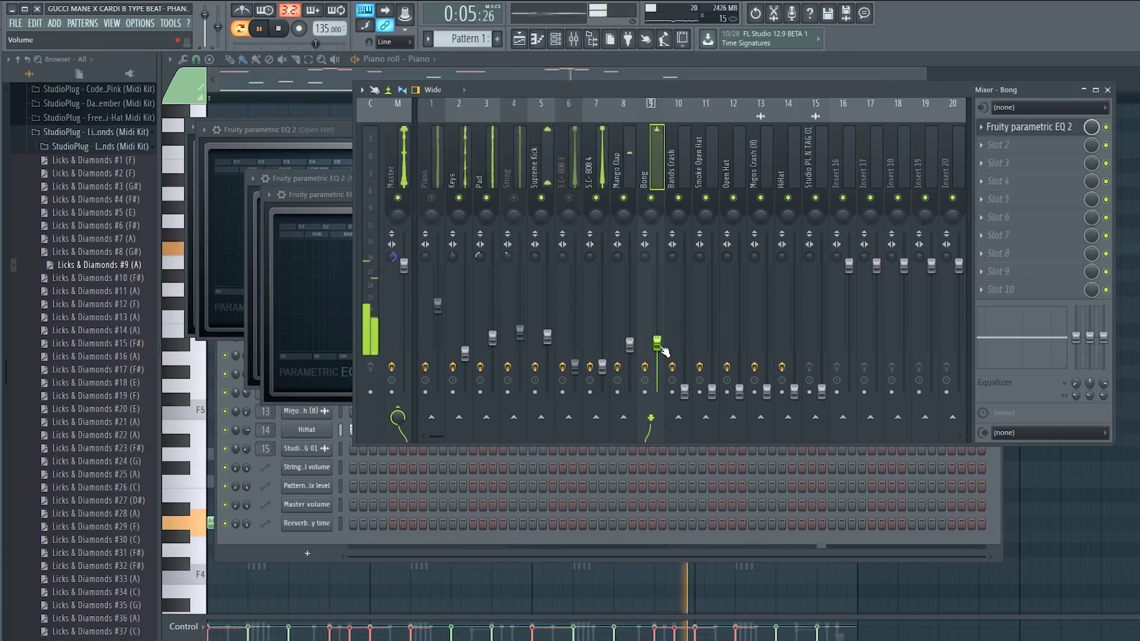
Raise the Bands Crash and Smoke Open Hat faders, and pan the Smoke Open Hat and Open Hat slightly apart
drag(685, 391, 686, 336)
drag(712, 390, 712, 335)
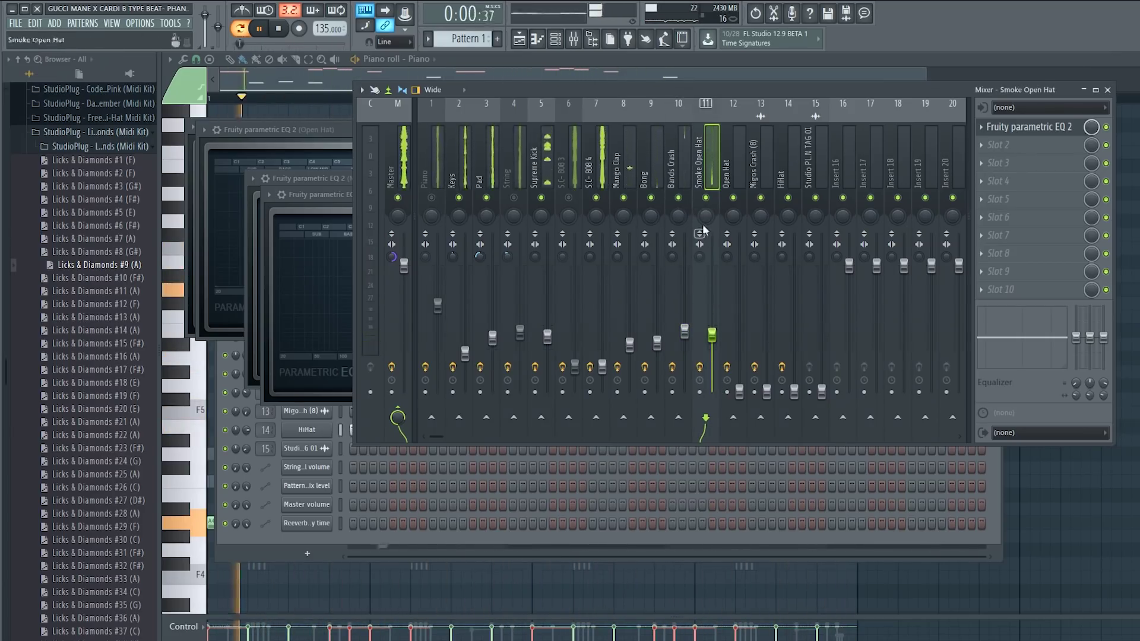
click(729, 220)
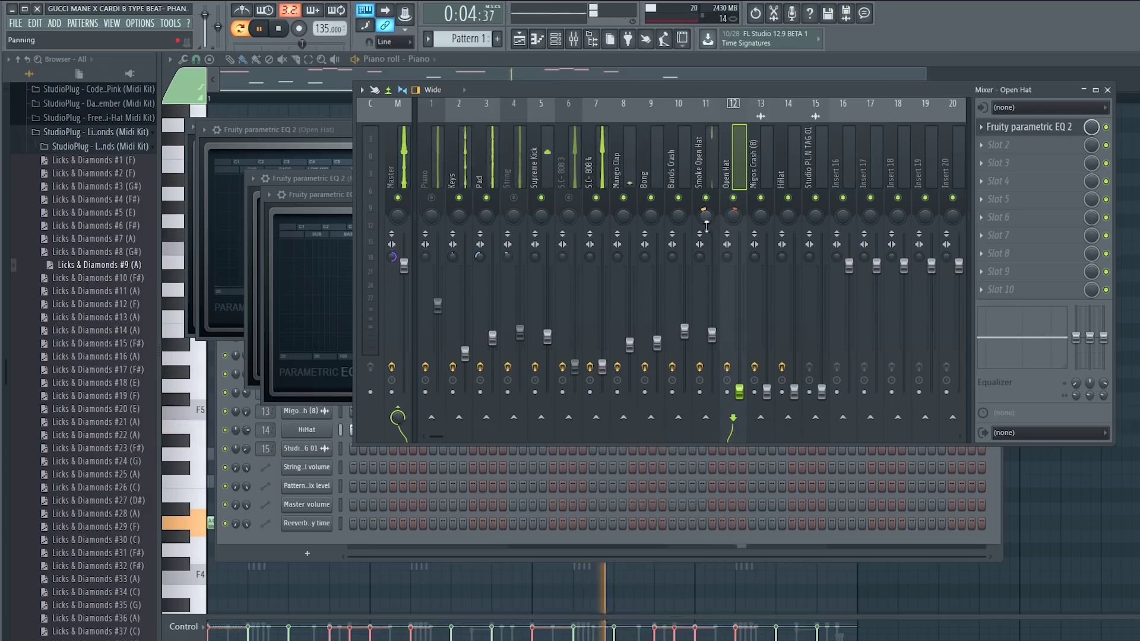
Raise the Open Hat fader to about -14 dB and bring up the HiHat fader during playback
drag(739, 382, 742, 332)
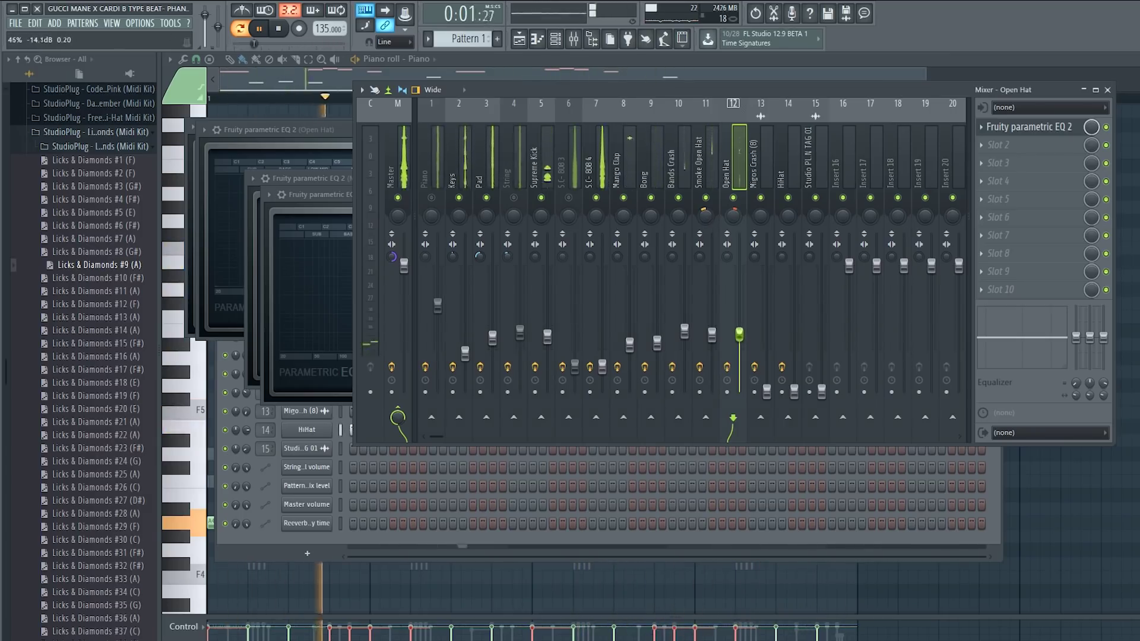
drag(745, 336, 745, 352)
click(766, 391)
drag(794, 391, 795, 349)
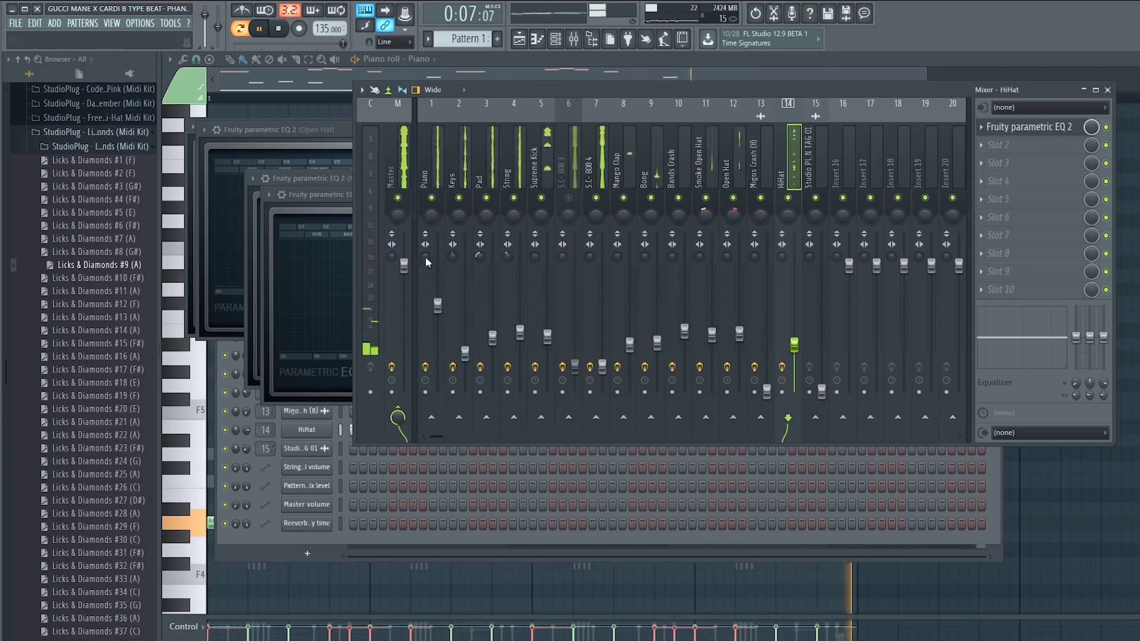
Mute the Piano and String tracks and lower the Pad fader slightly during playback
click(491, 173)
click(486, 198)
click(486, 198)
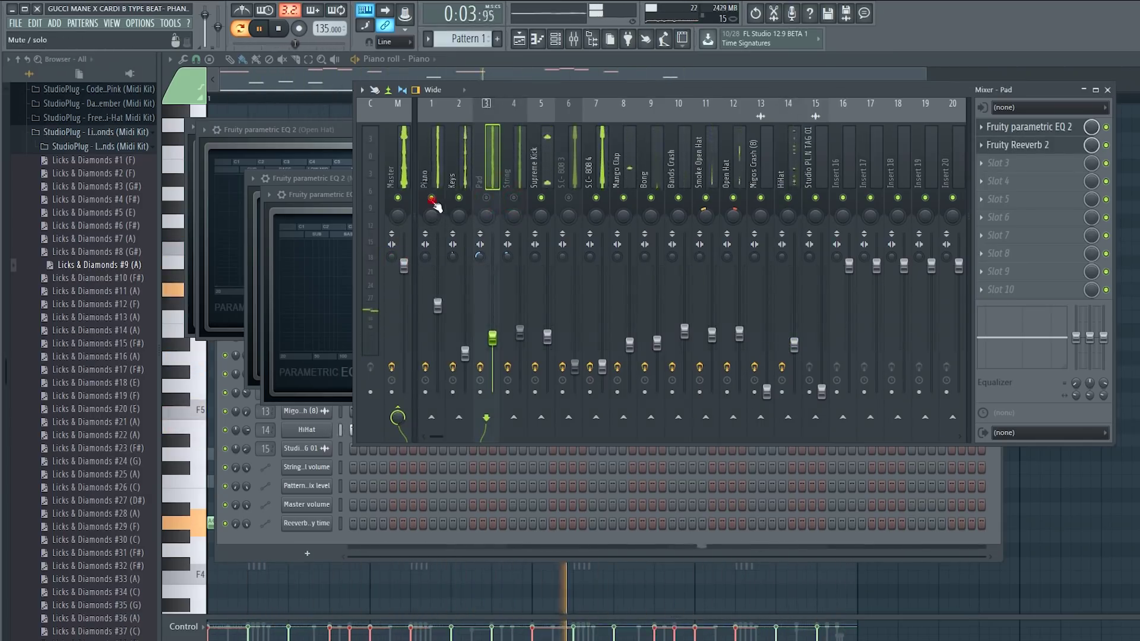
click(432, 198)
click(513, 199)
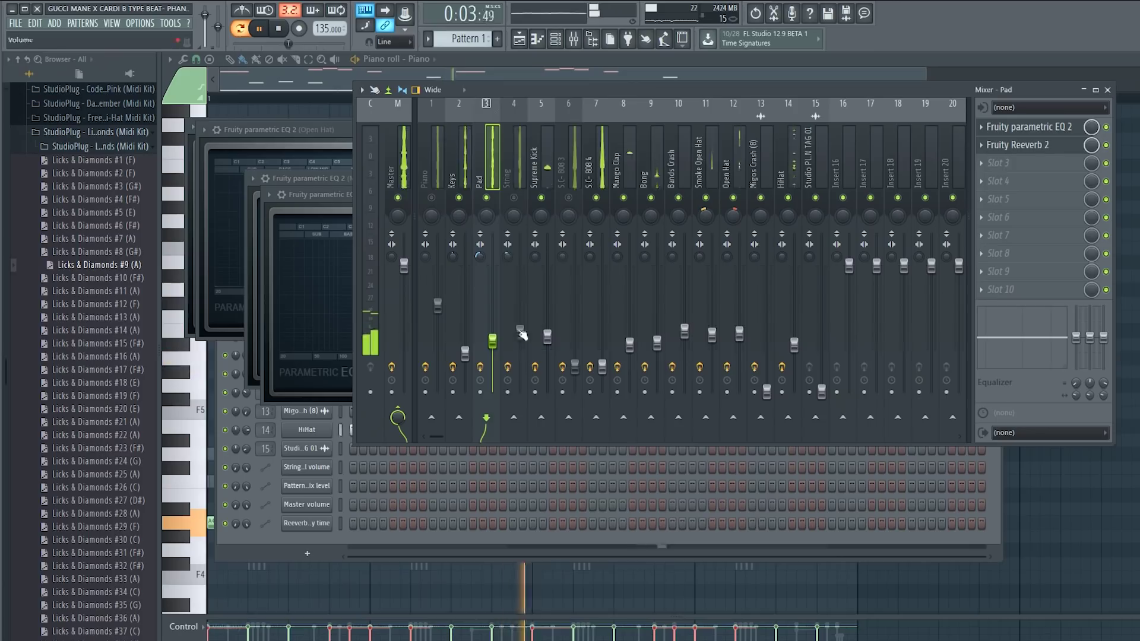
Lower the String and Pad faders slightly while alternating their mutes, and unmute all tracks
click(511, 198)
click(486, 198)
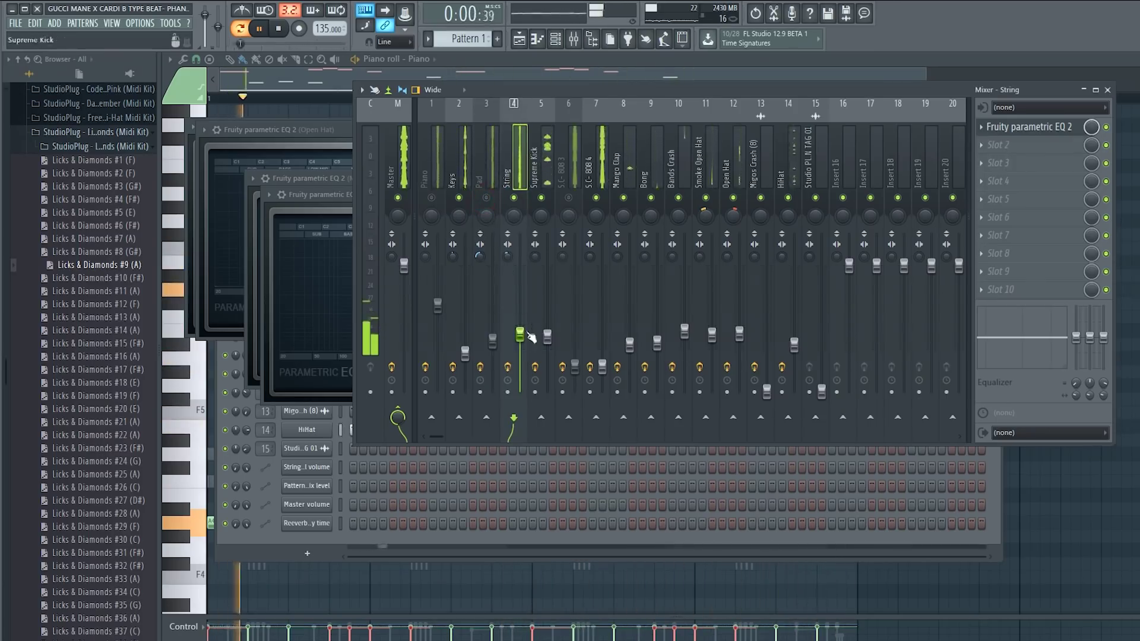
click(486, 199)
click(513, 198)
click(493, 343)
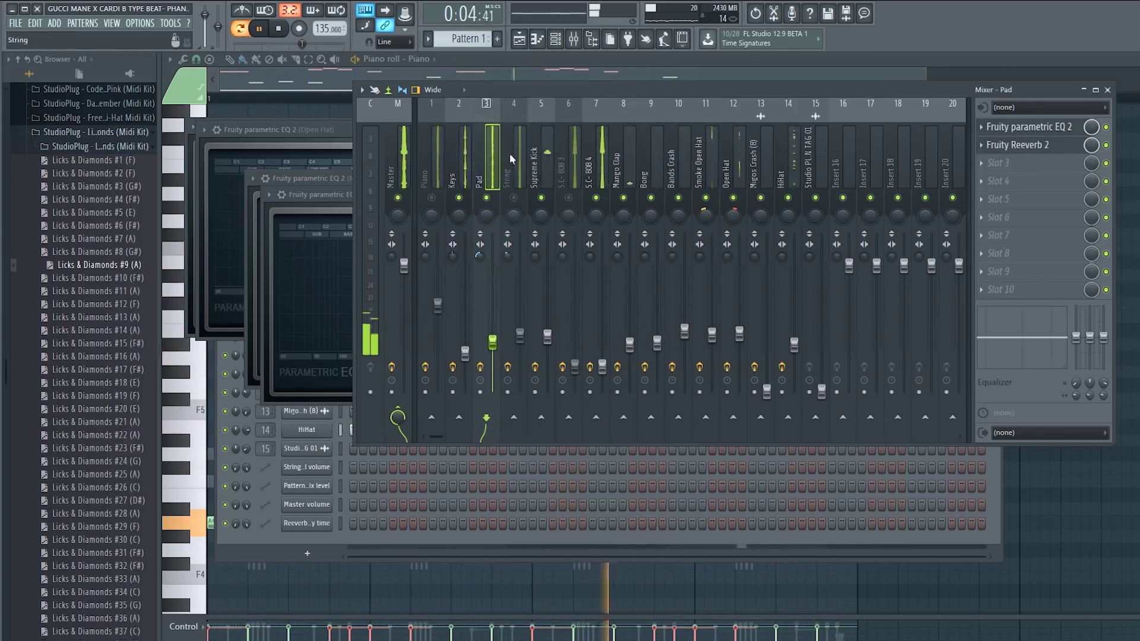
click(568, 198)
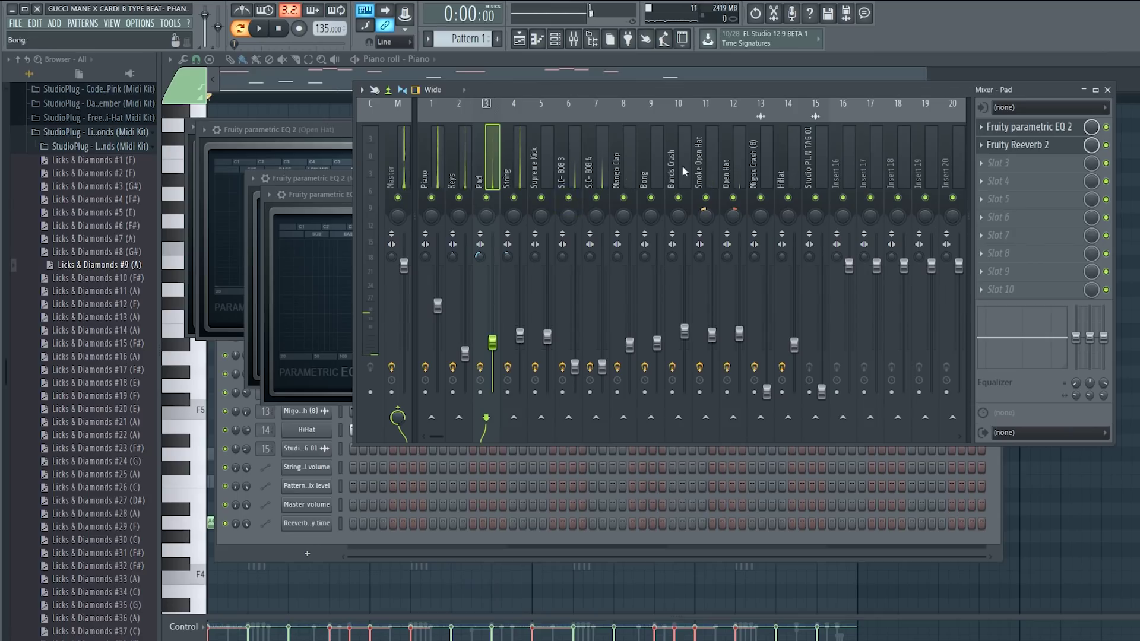
Open the Master track's Maximus effect and load the Master aid 1 preset
click(388, 174)
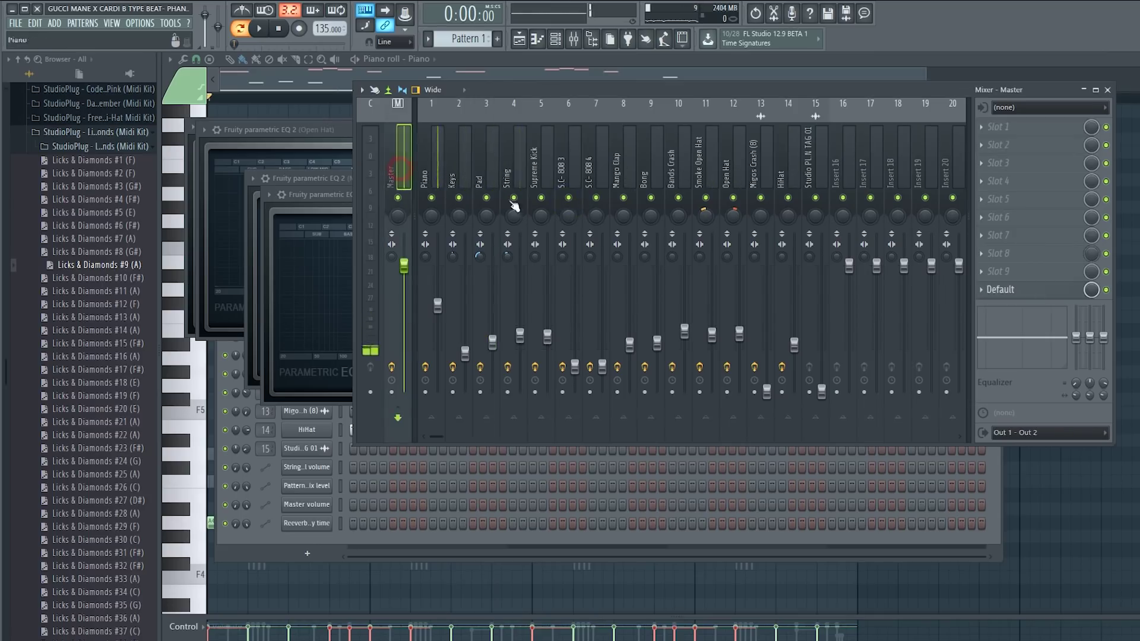
click(1022, 290)
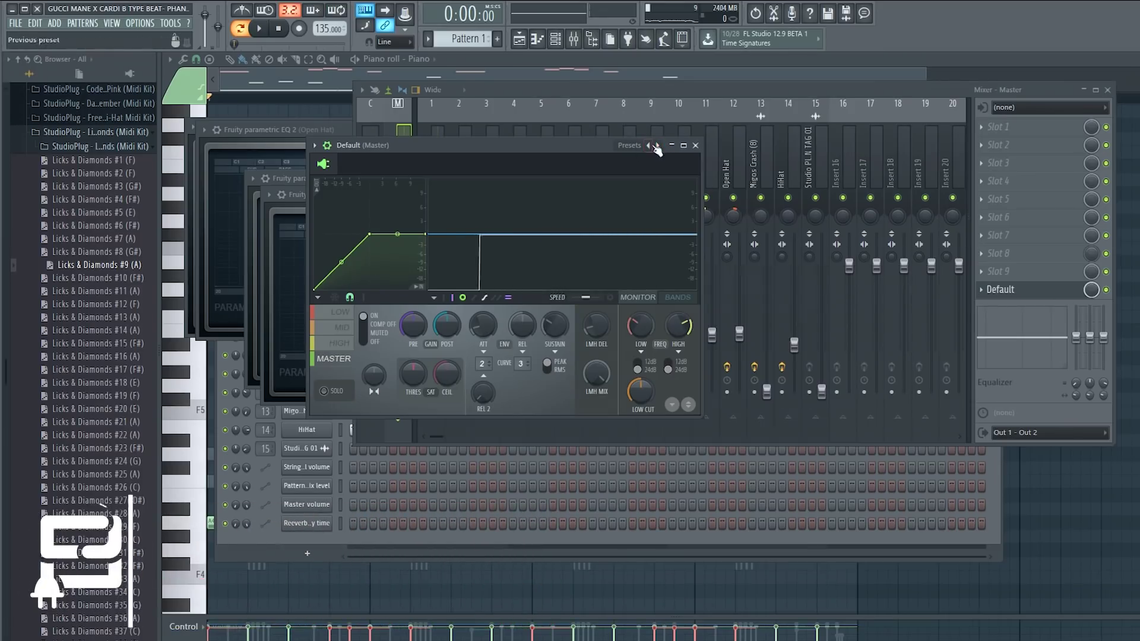
click(656, 149)
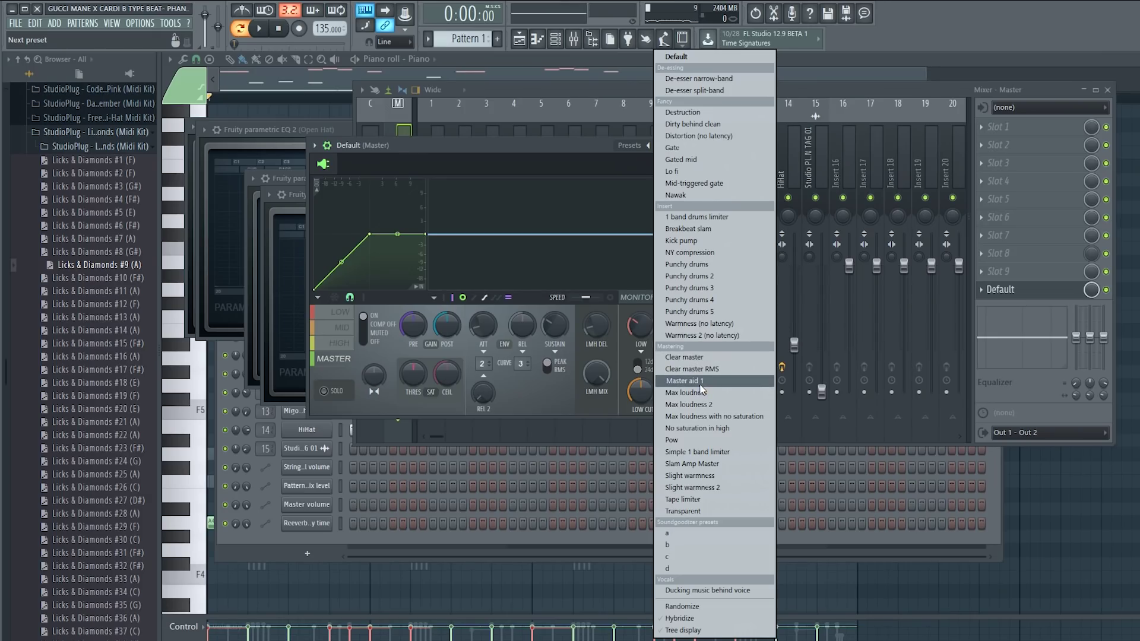
click(683, 380)
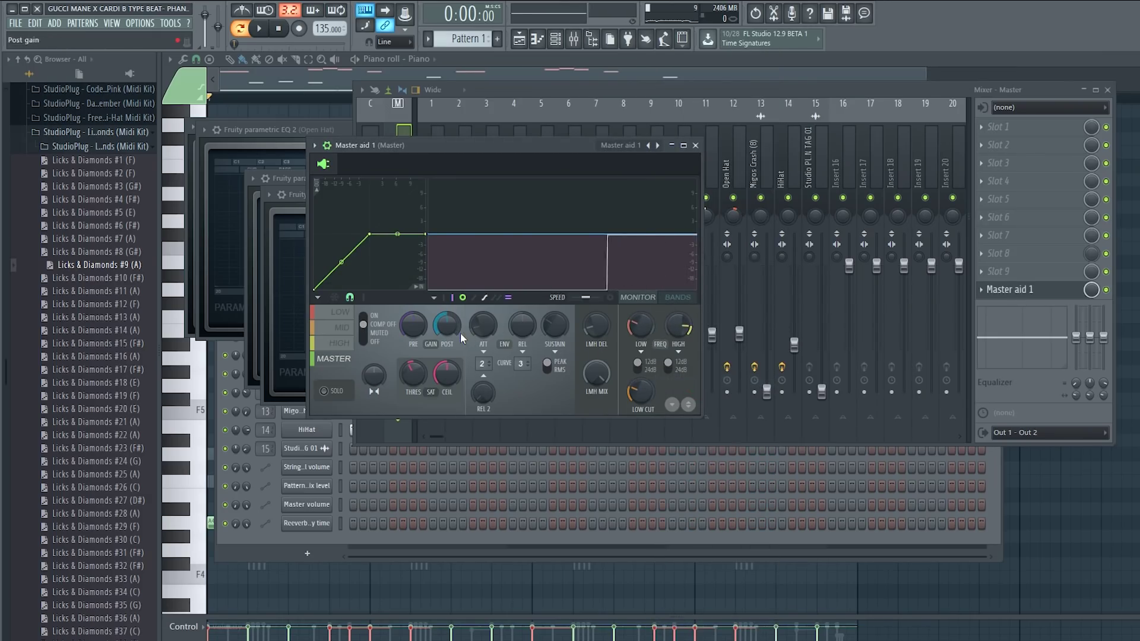
Play the beat and raise the master band's post gain in the Master track's Maximus effect
key(space)
drag(451, 328, 451, 288)
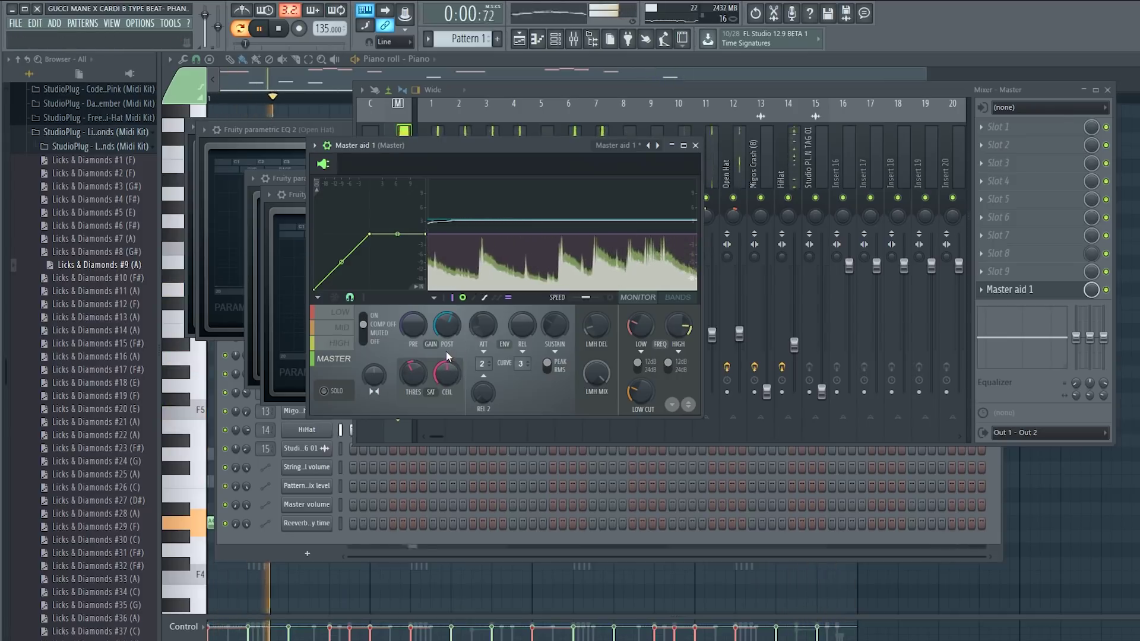
Solo the Supreme Kick mixer track, inspect its channel's sample settings, and unsolo the track
click(514, 131)
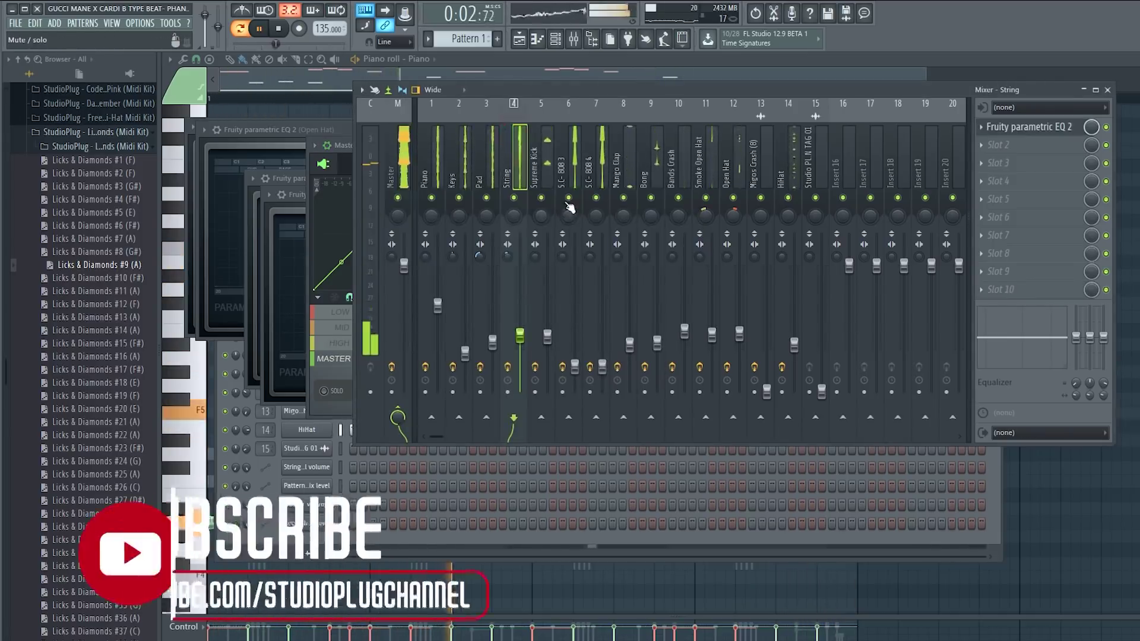
click(546, 191)
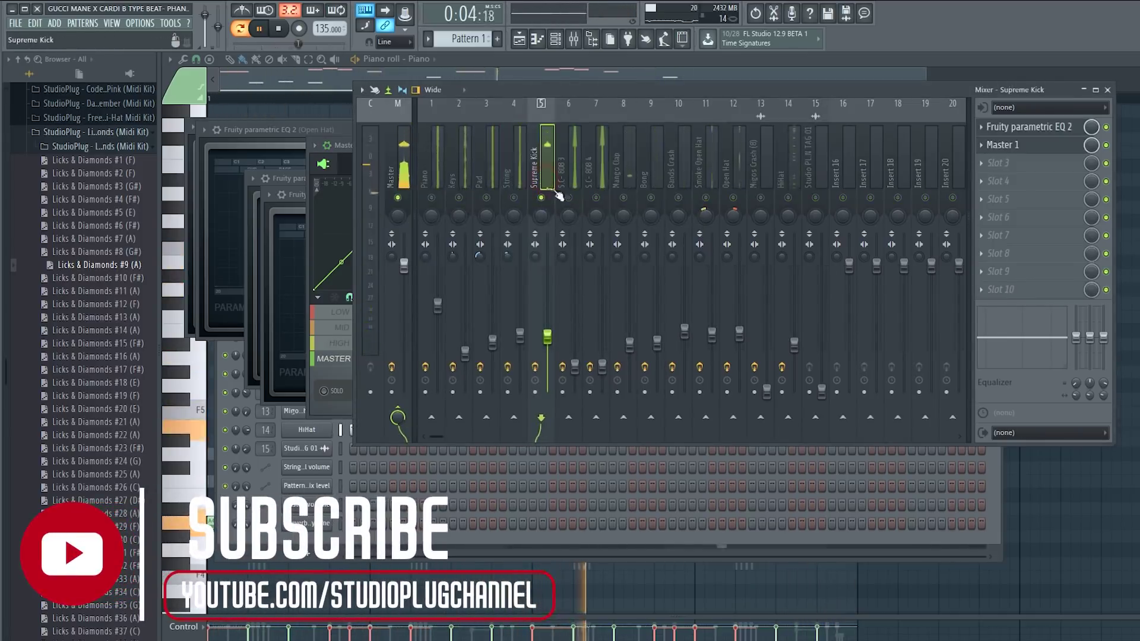
click(384, 457)
click(320, 265)
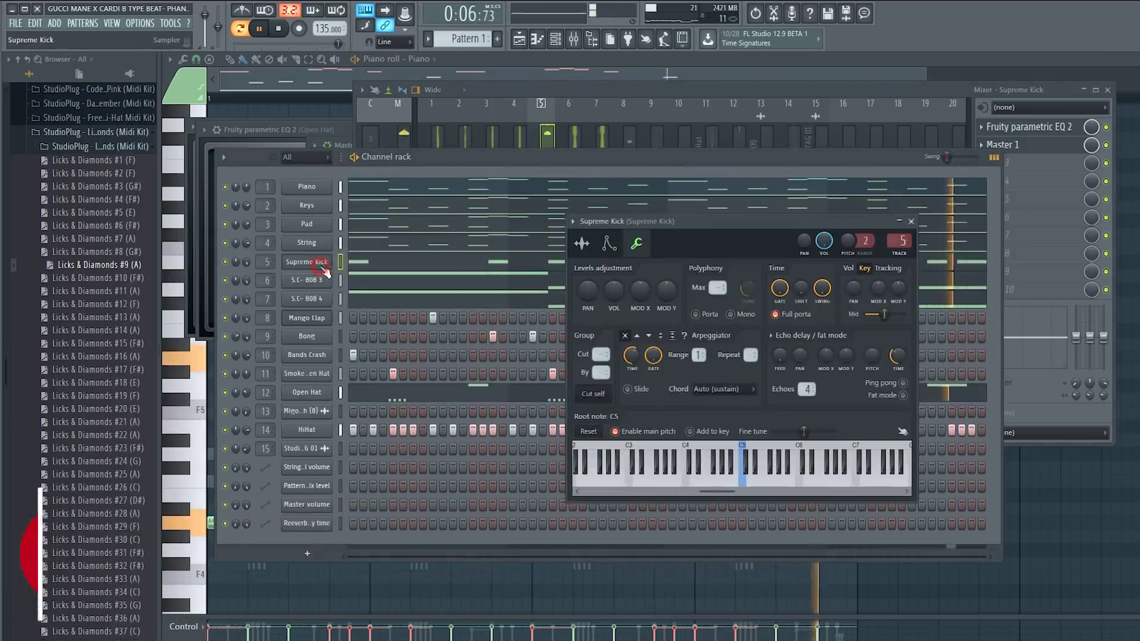
click(581, 244)
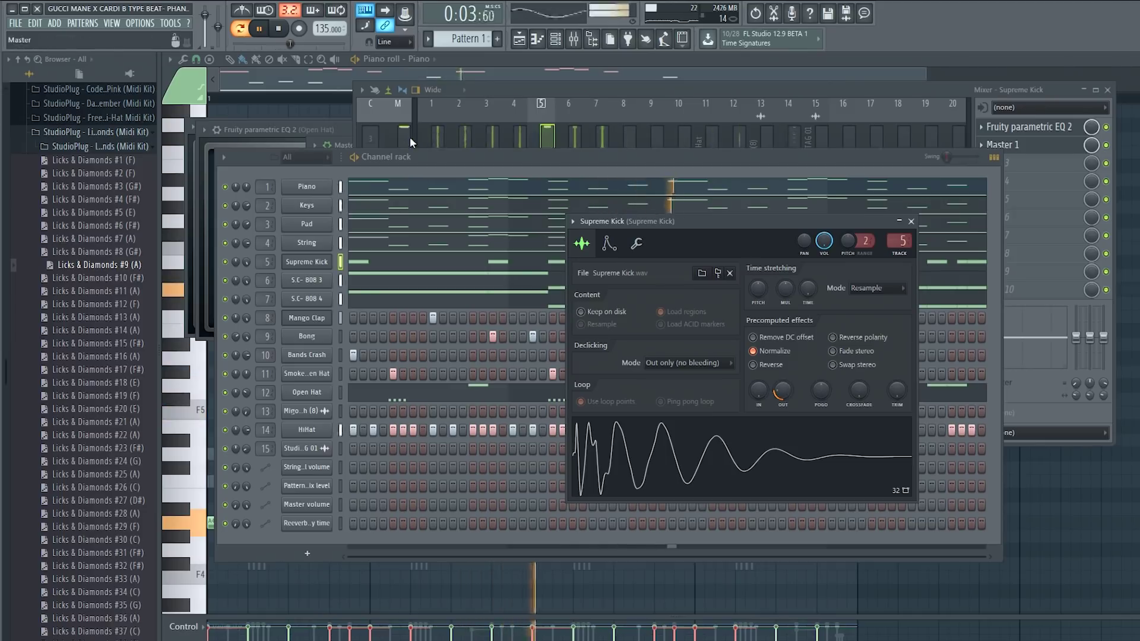
click(541, 125)
right_click(541, 197)
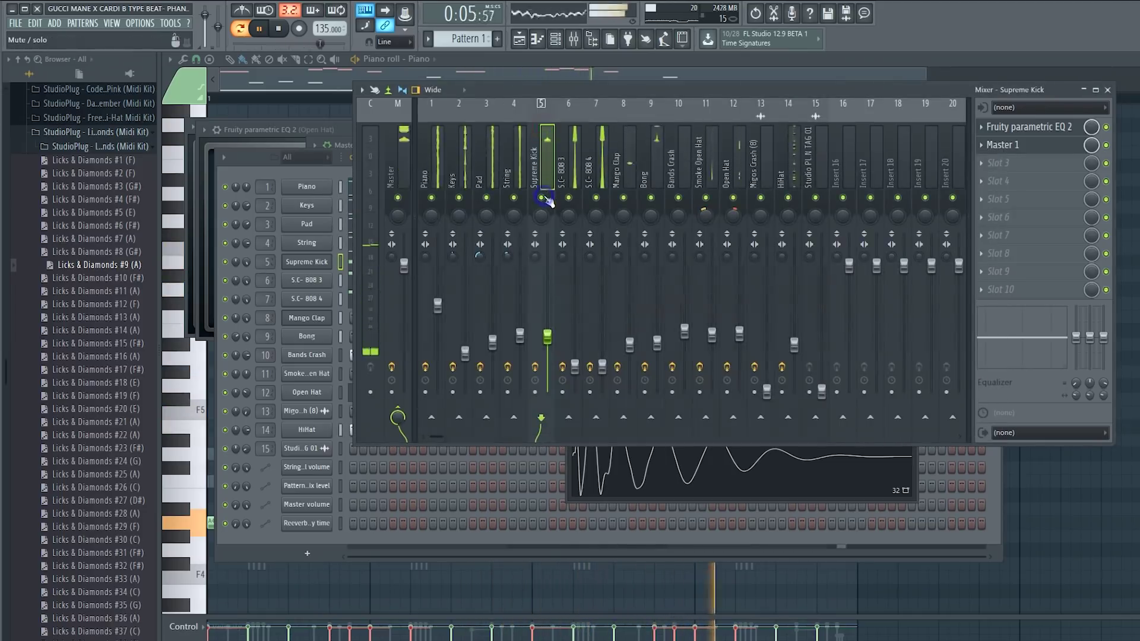
Mute the S.C- 808 3 and S.C- 808 4 tracks and raise the Maximus master post gain to 10.5 dB during playback
click(568, 197)
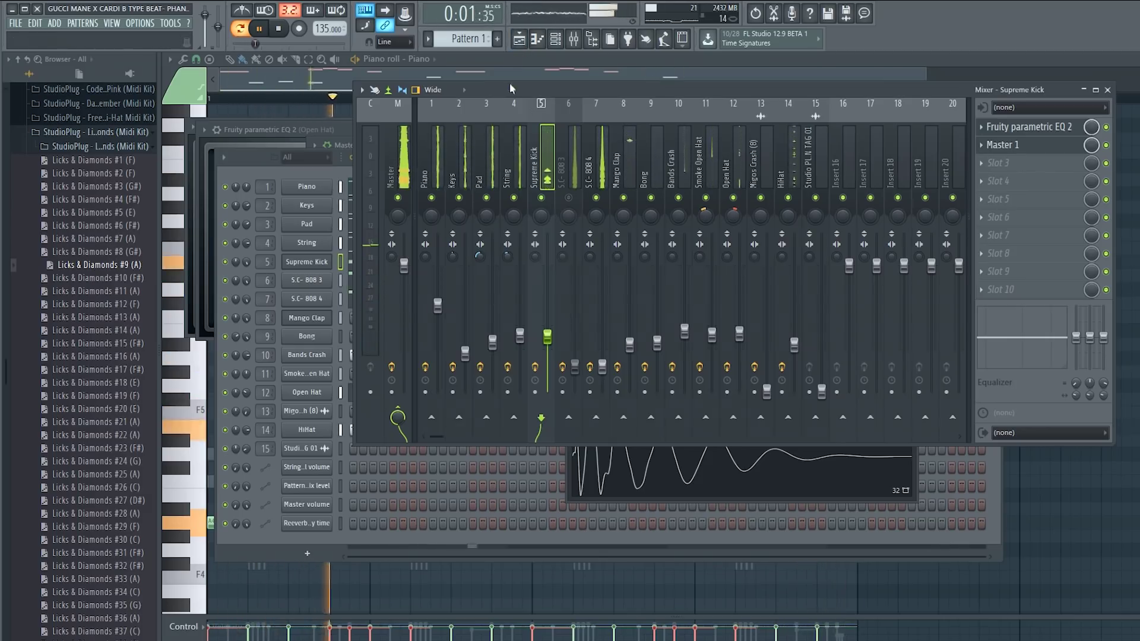
click(401, 155)
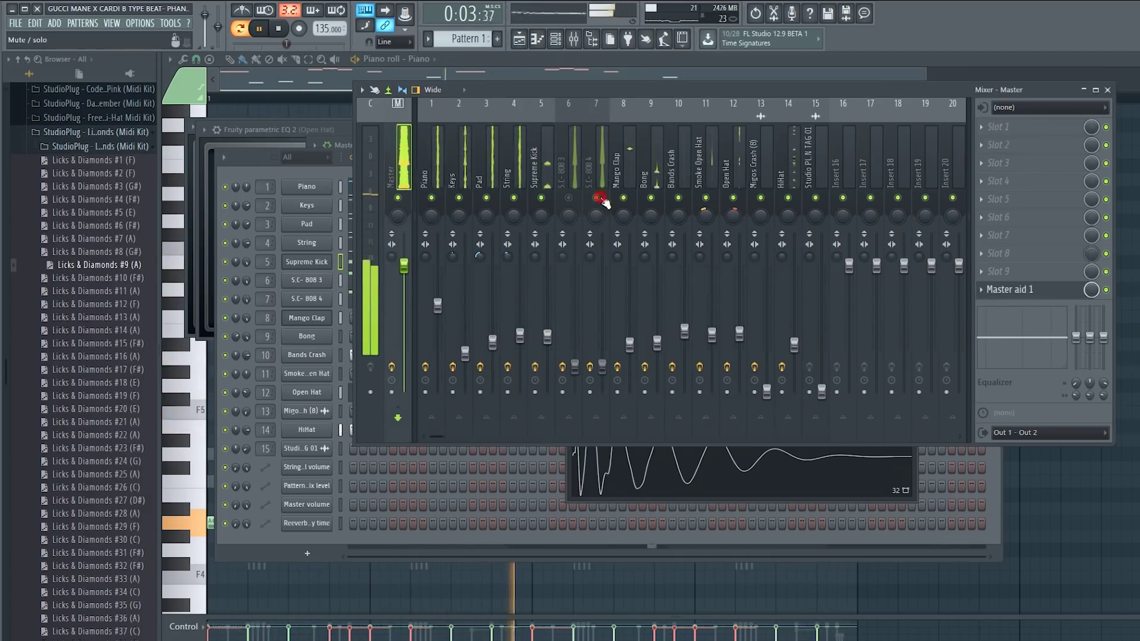
click(1043, 292)
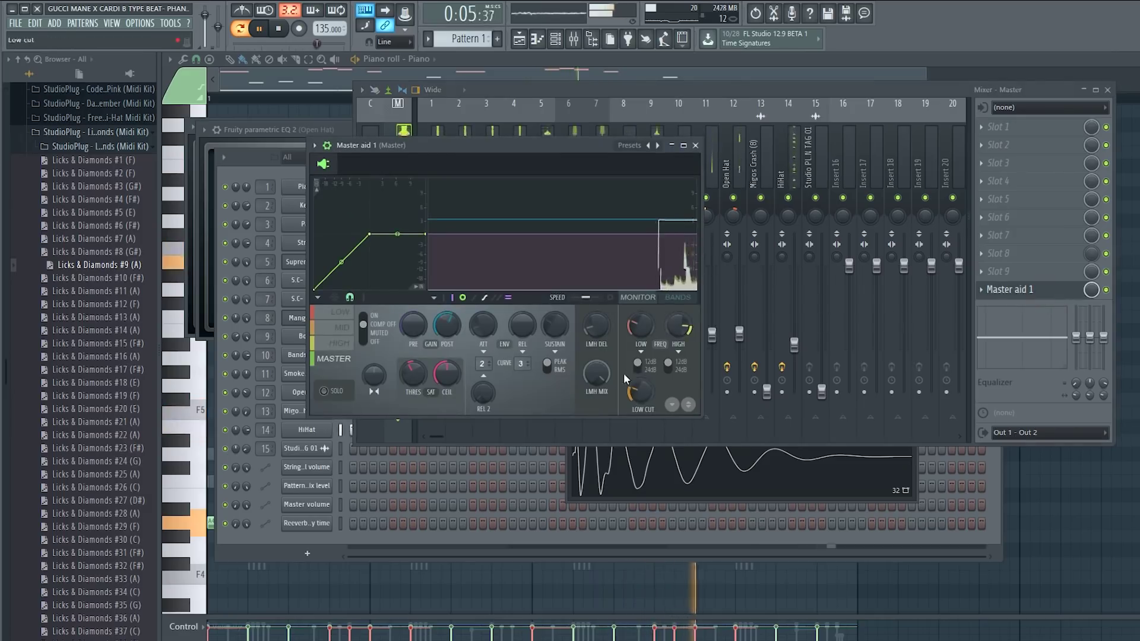
drag(447, 326, 447, 313)
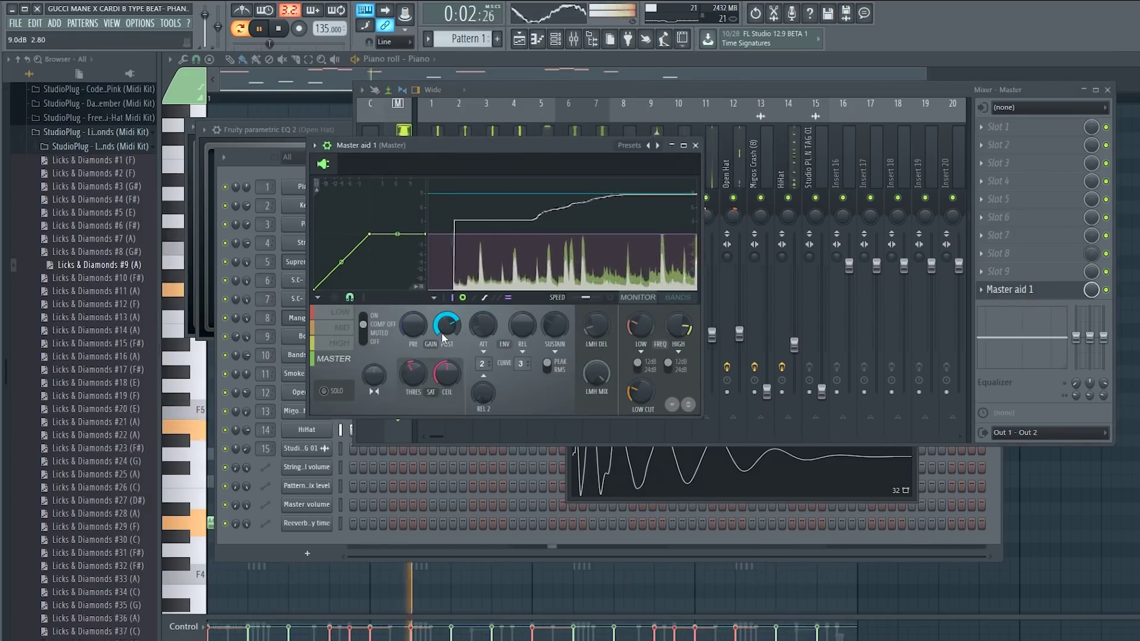
scroll(456, 337, up, 3)
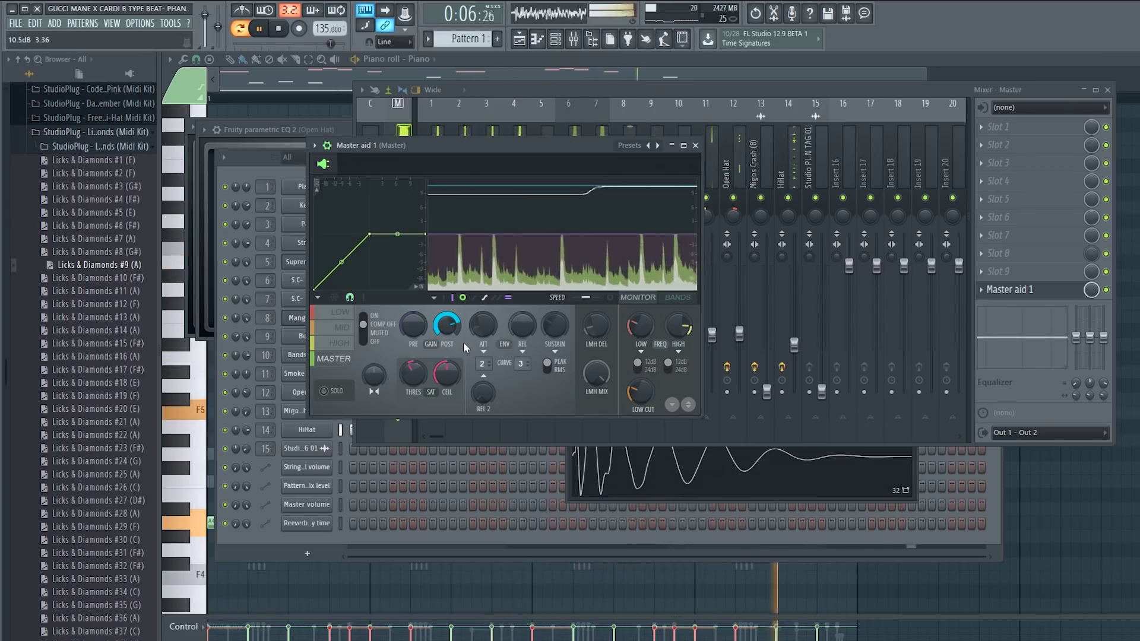
key(space)
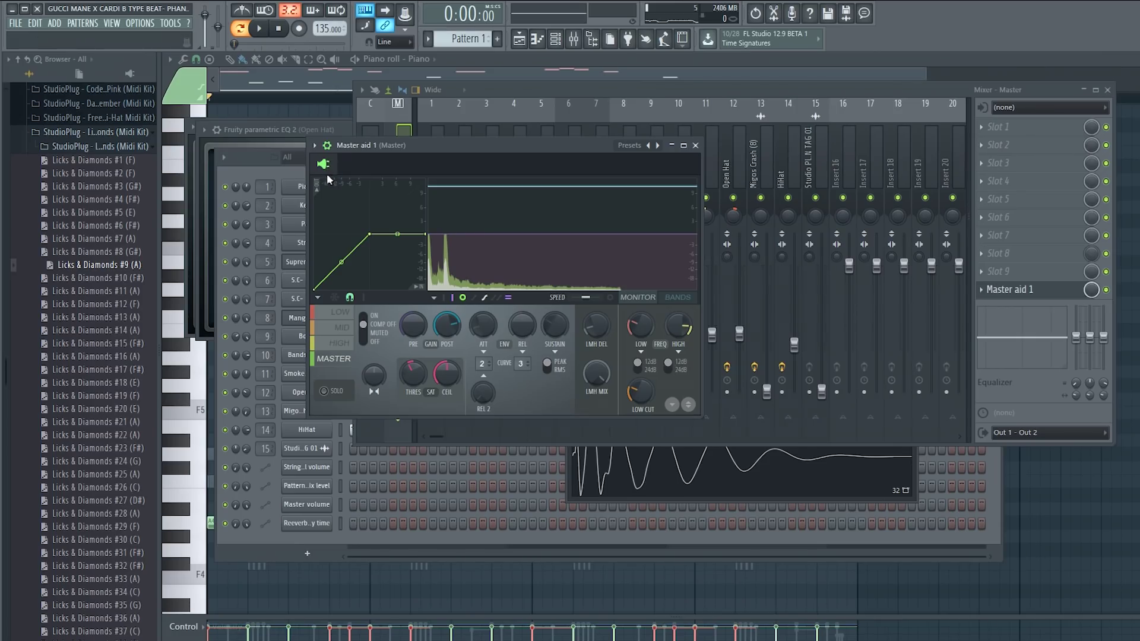
Reposition the Maximus window and compare its low band settings with its master band settings
drag(430, 143, 510, 136)
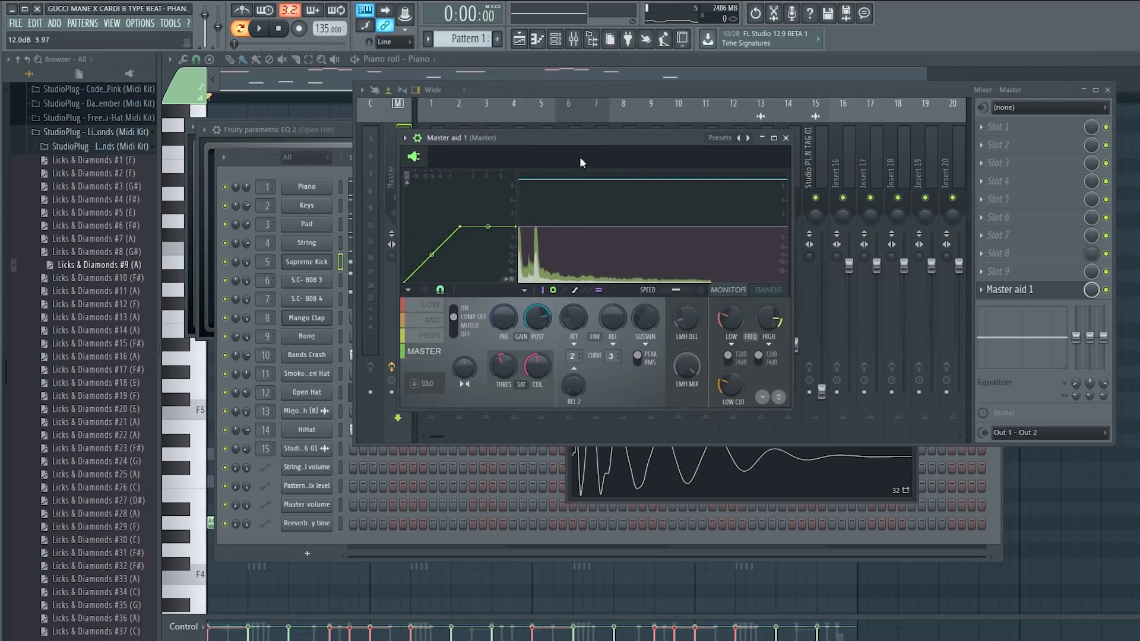
drag(580, 145, 706, 113)
click(534, 294)
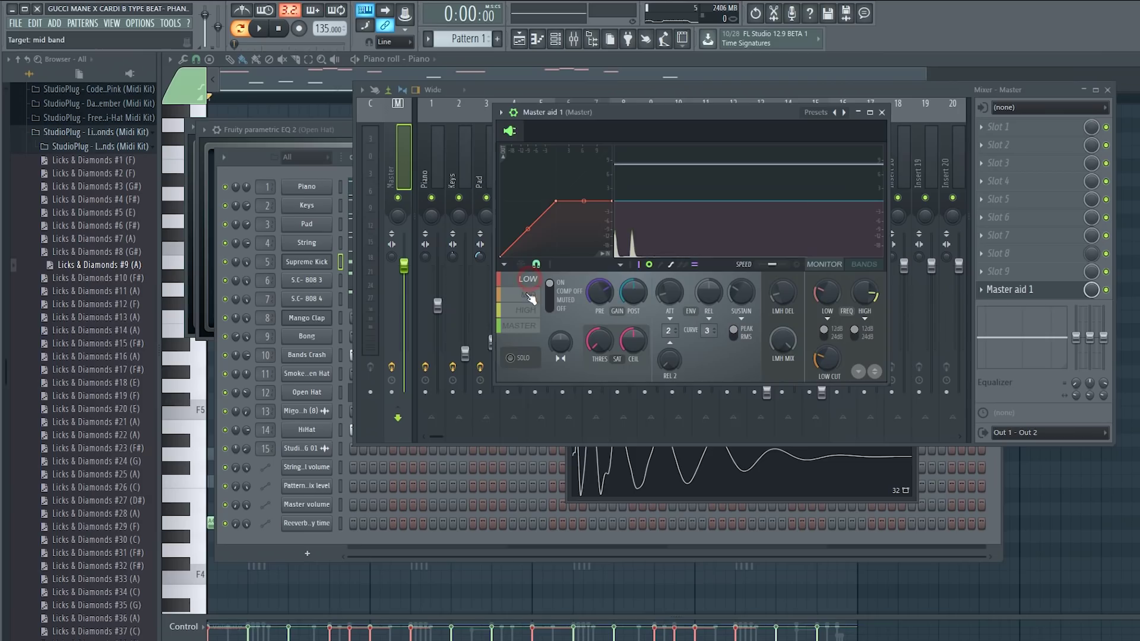
click(526, 326)
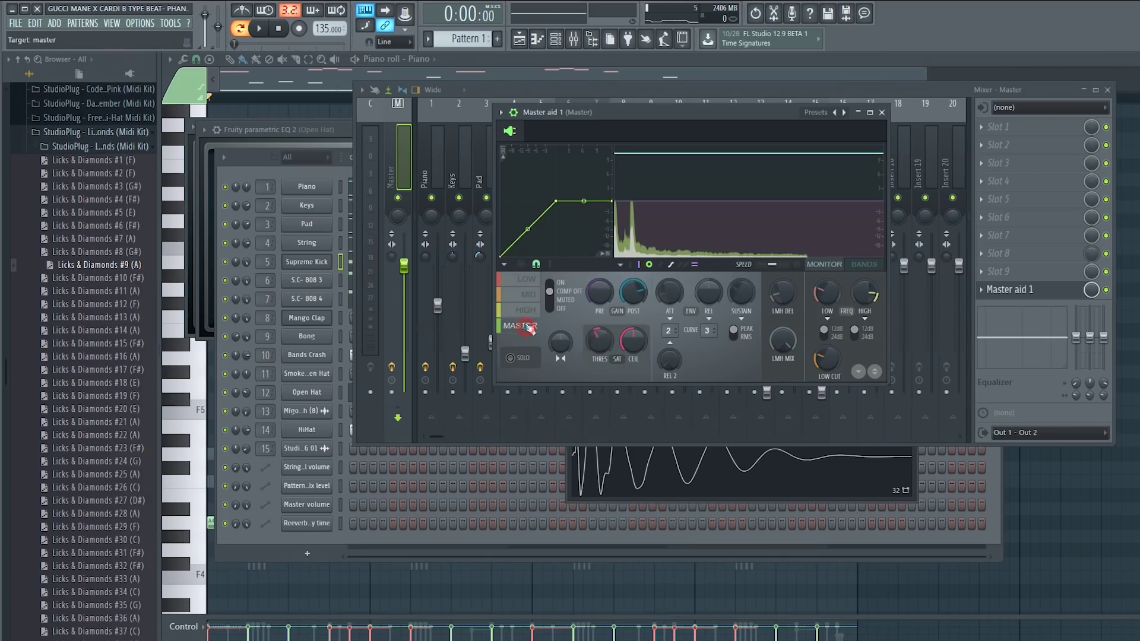
click(531, 281)
click(525, 326)
drag(622, 112, 562, 103)
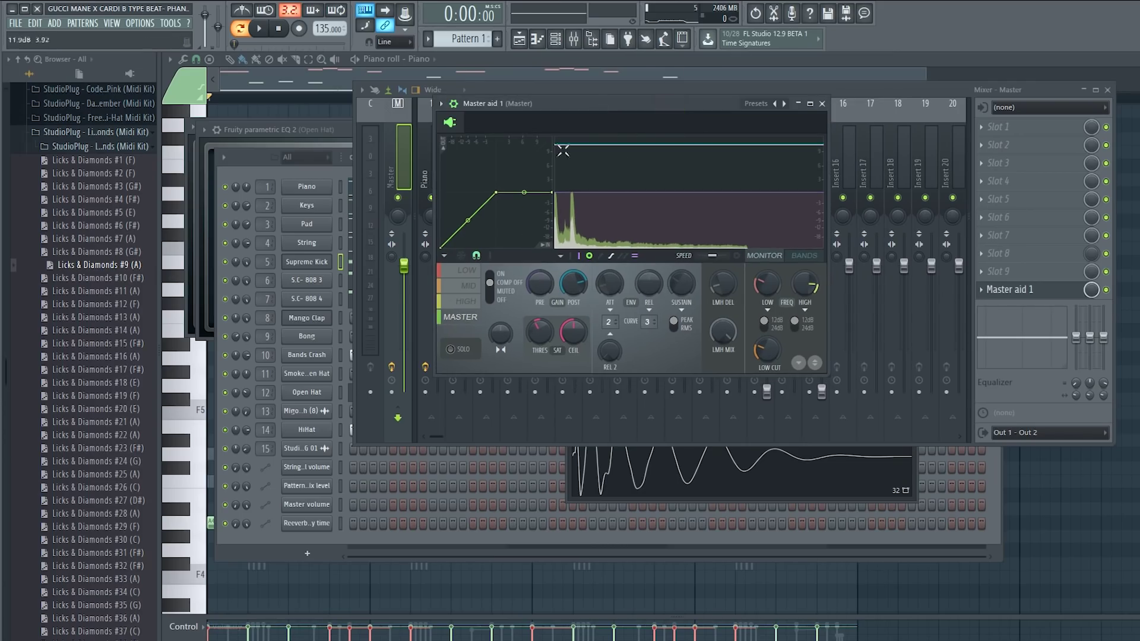
Open the playlist and split Pattern 1 by channel
click(518, 41)
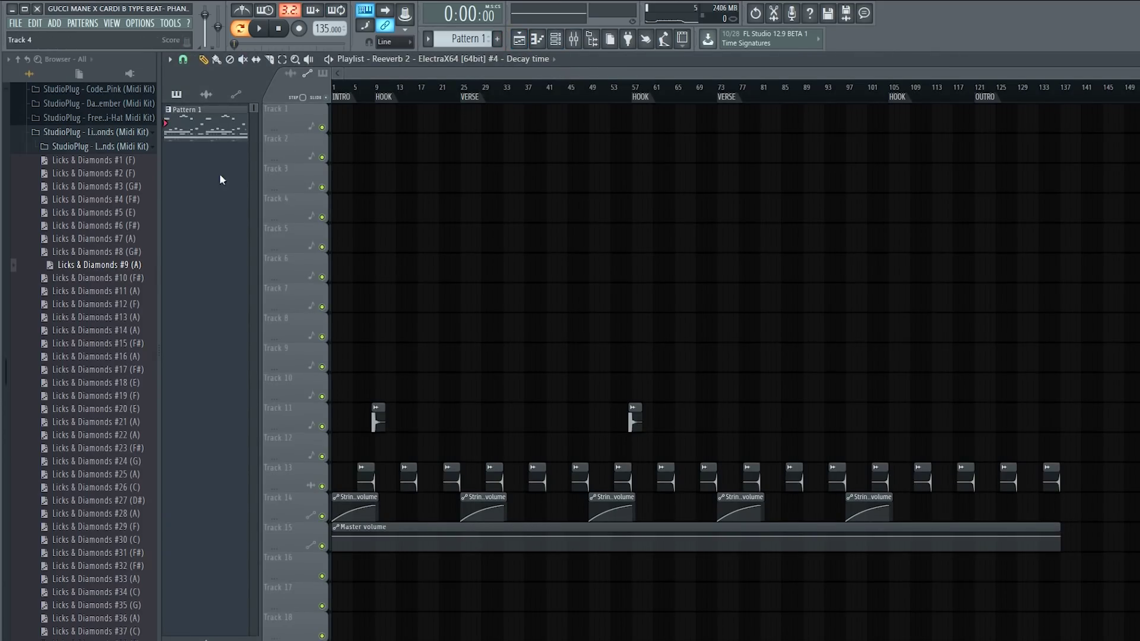
click(438, 41)
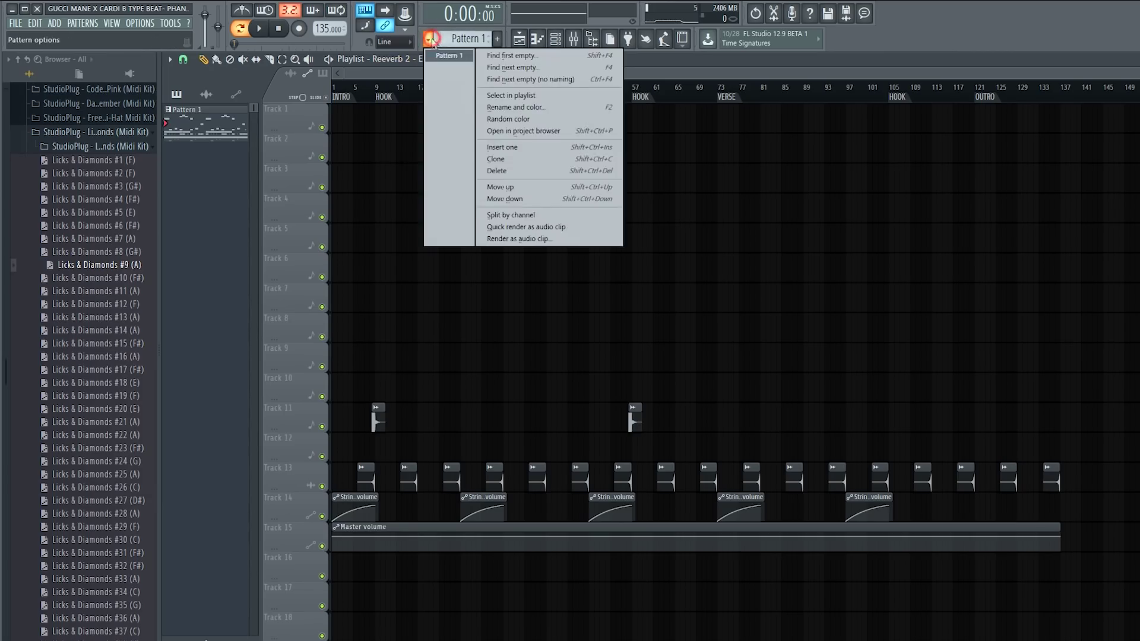
click(495, 222)
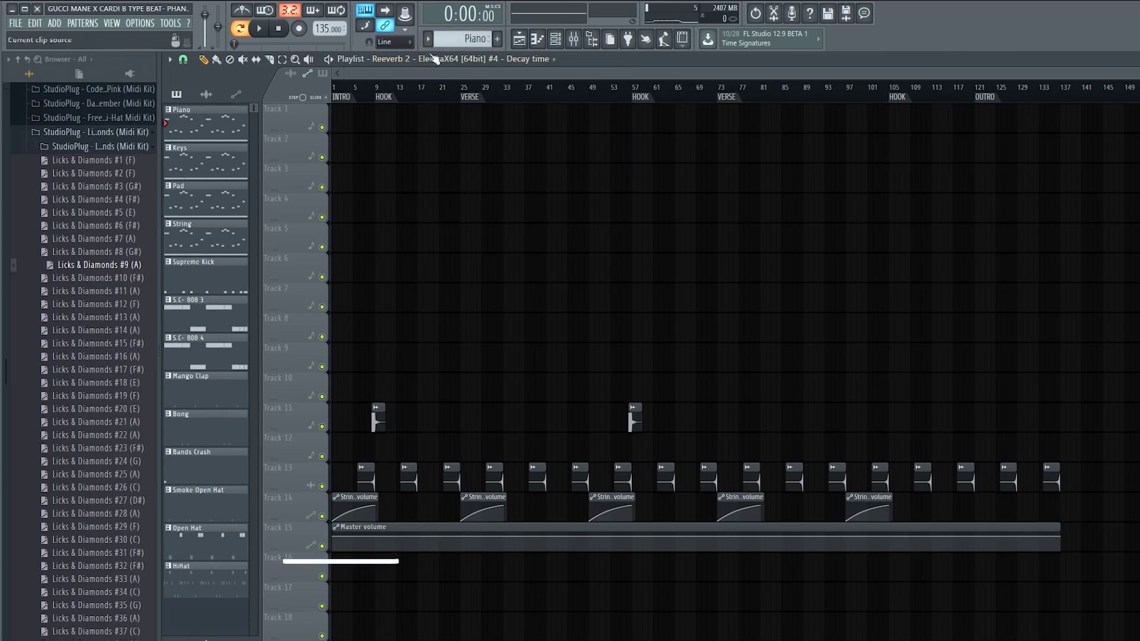
Select all patterns from Piano to HiHat and color them with a gradient from blue-teal to green
click(202, 127)
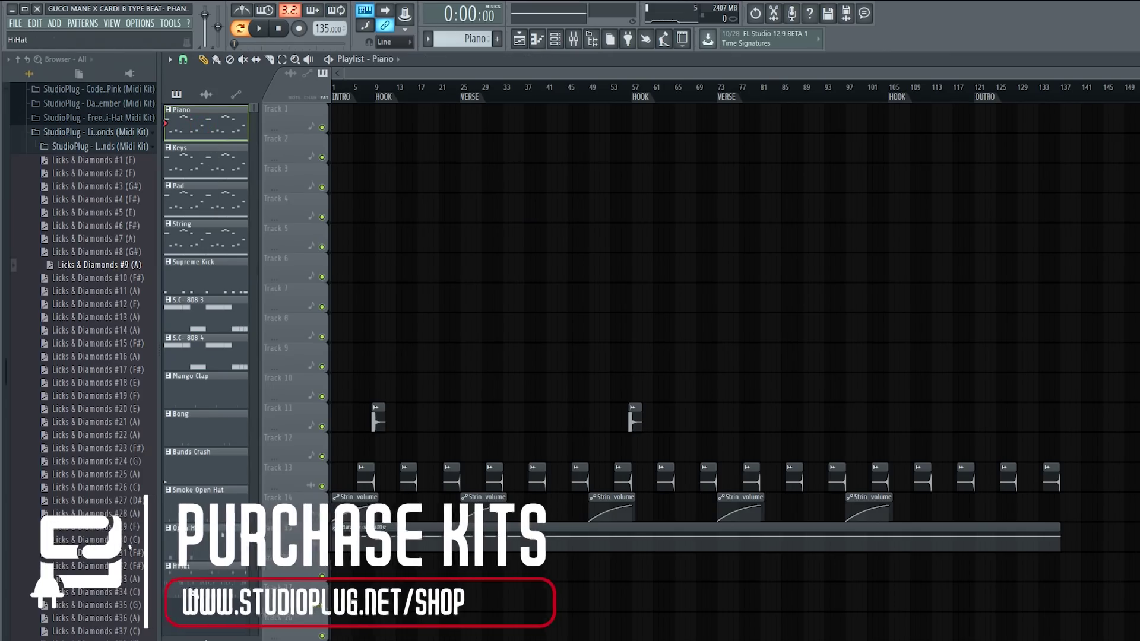
shift+click(196, 565)
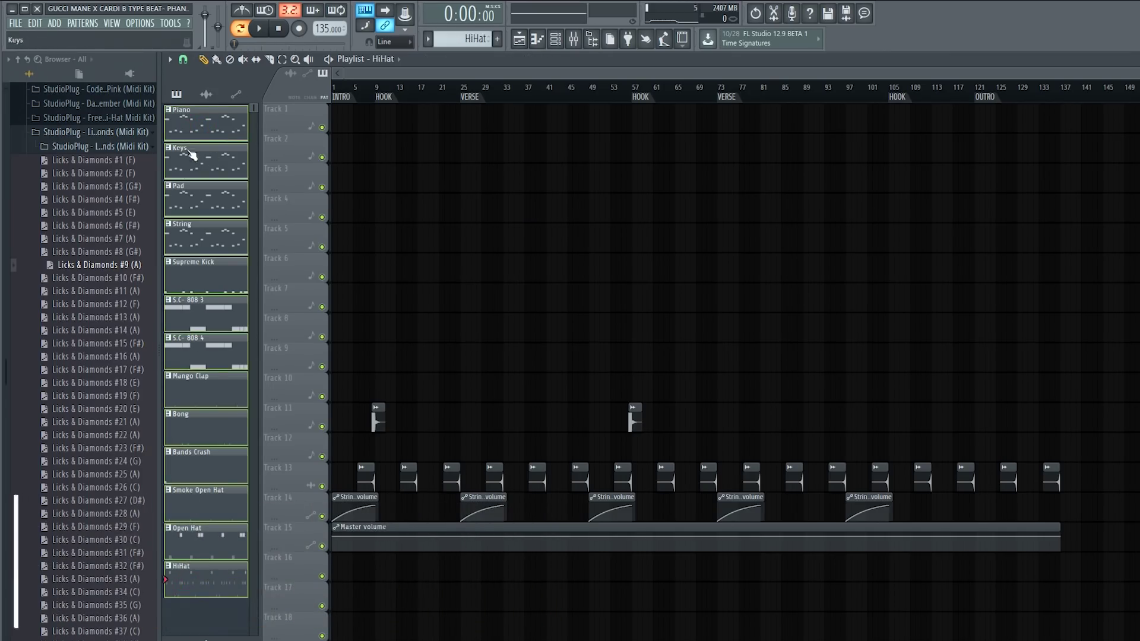
right_click(198, 129)
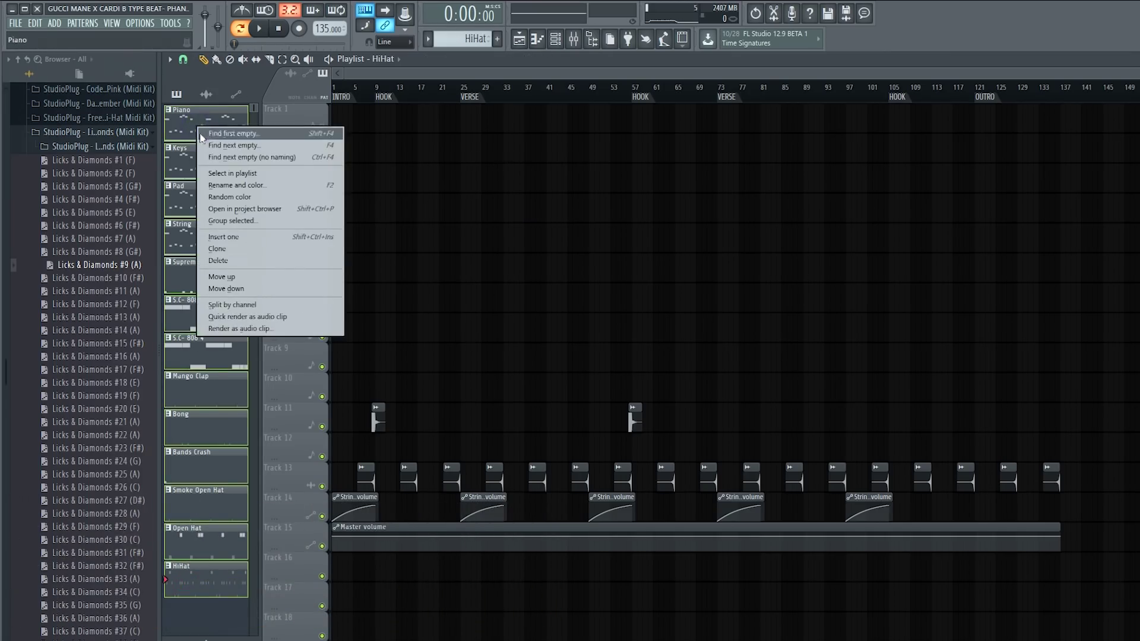
click(228, 186)
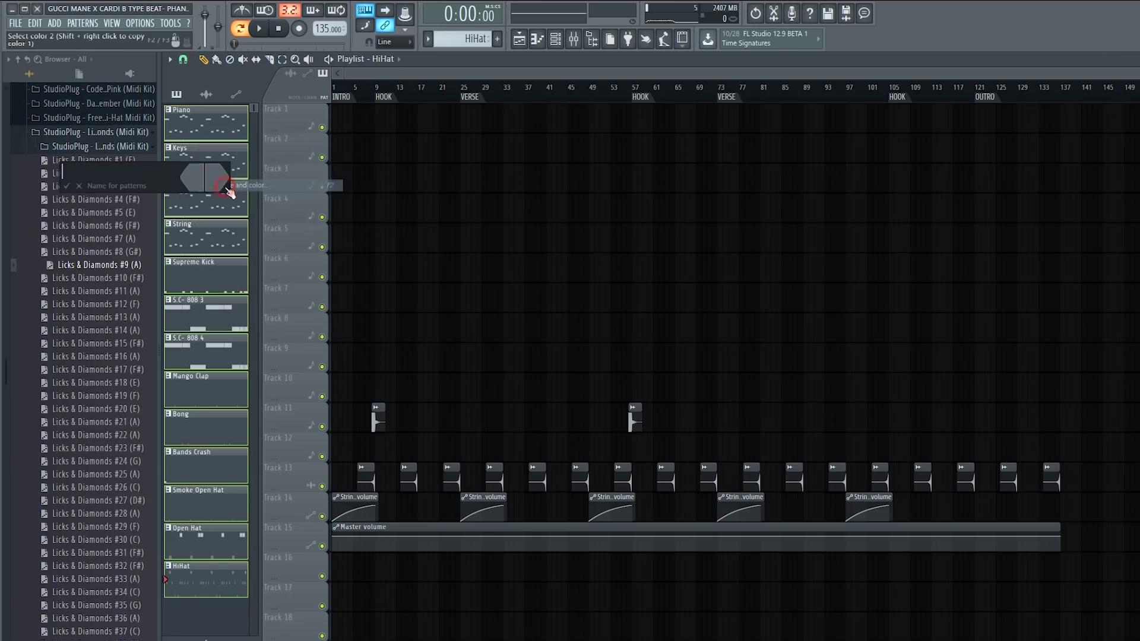
click(195, 188)
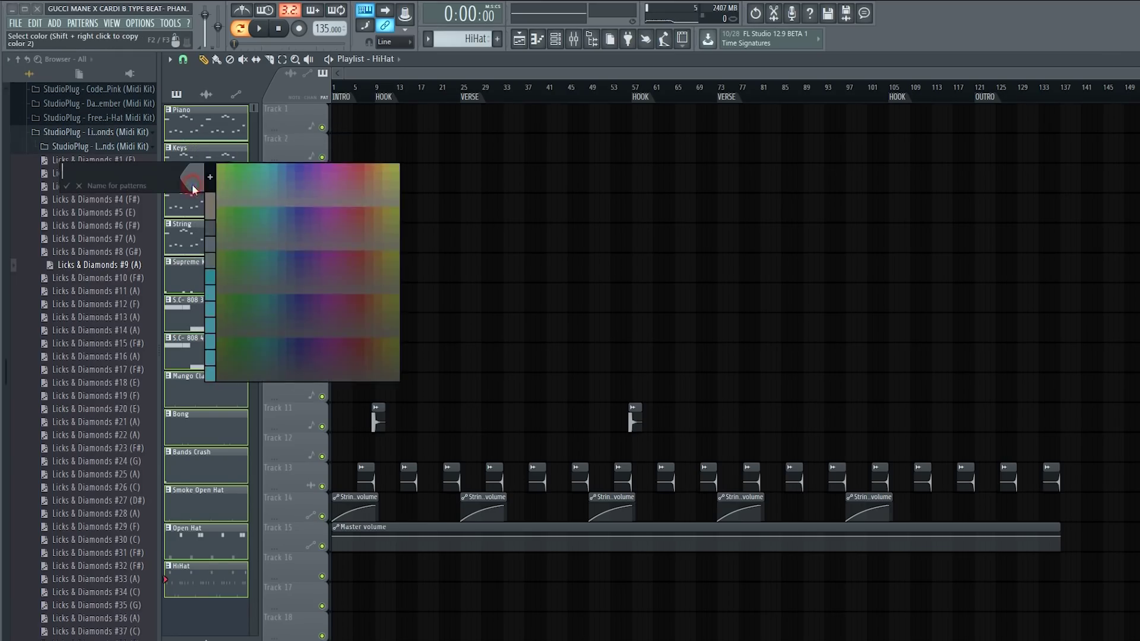
click(275, 177)
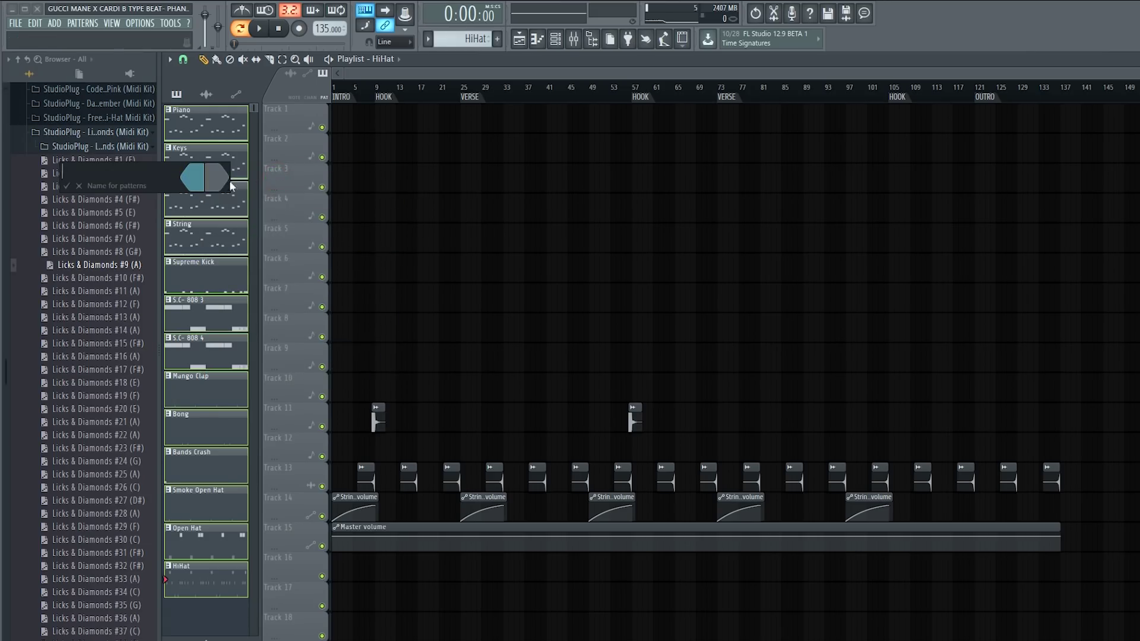
click(220, 180)
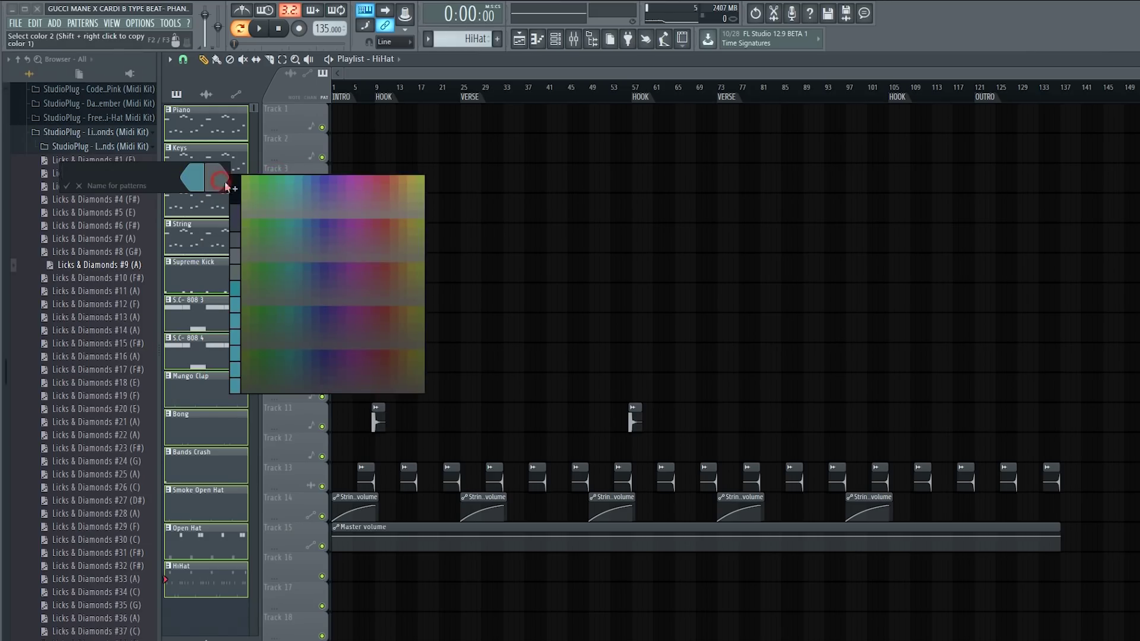
click(274, 189)
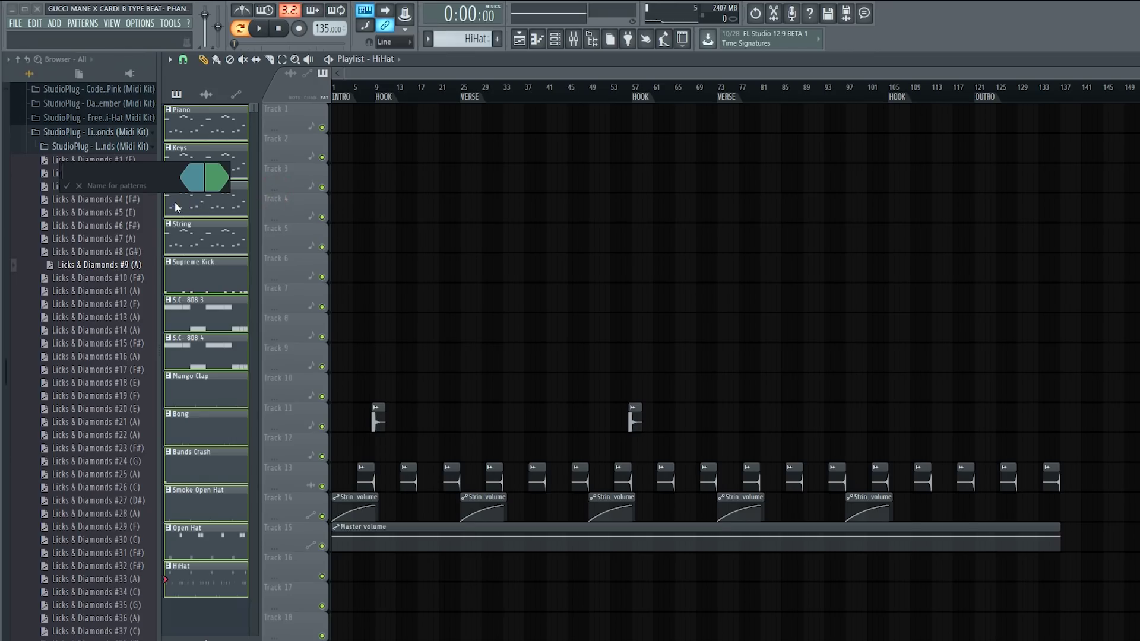
key(Return)
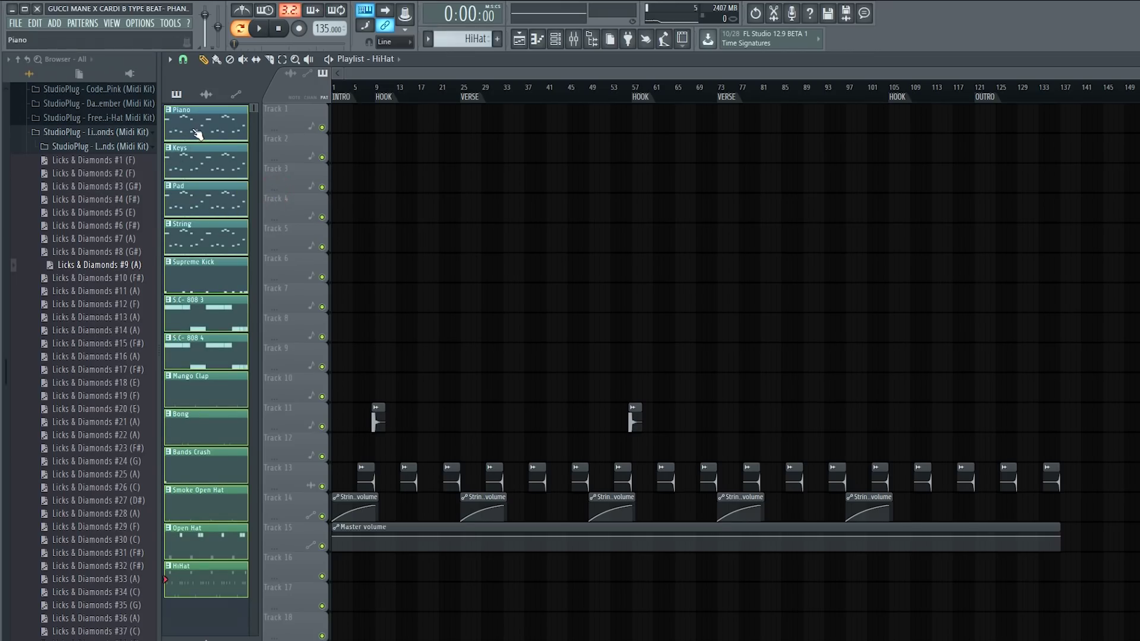
Place all selected patterns on separate playlist tracks from bar 1 and move the existing audio and automation clips down three tracks
drag(198, 133, 283, 115)
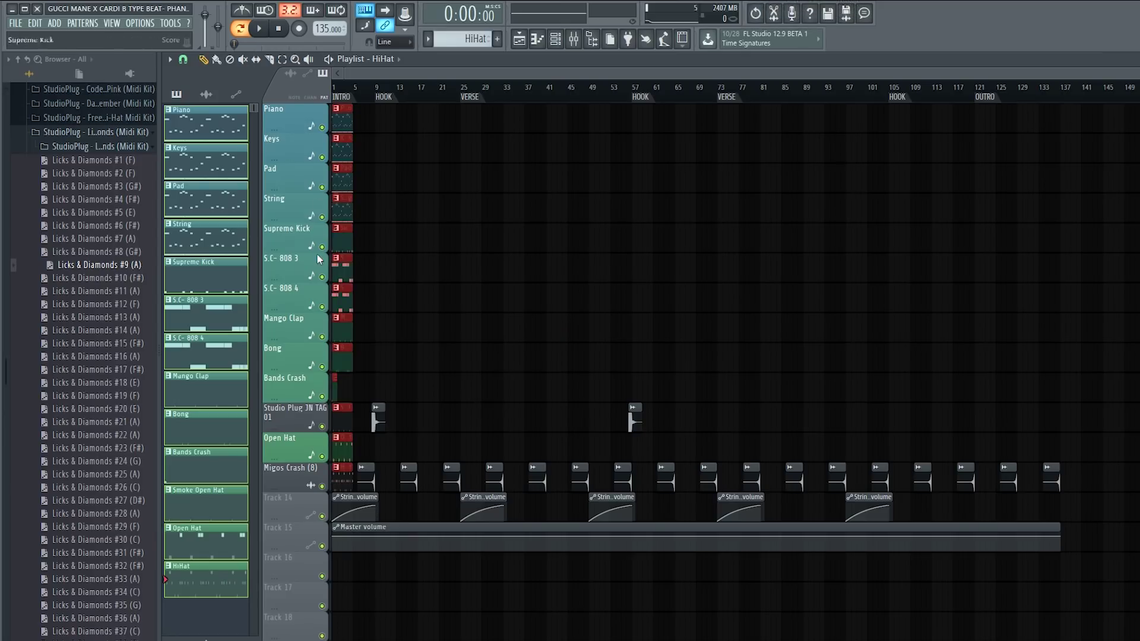
drag(369, 372, 1060, 636)
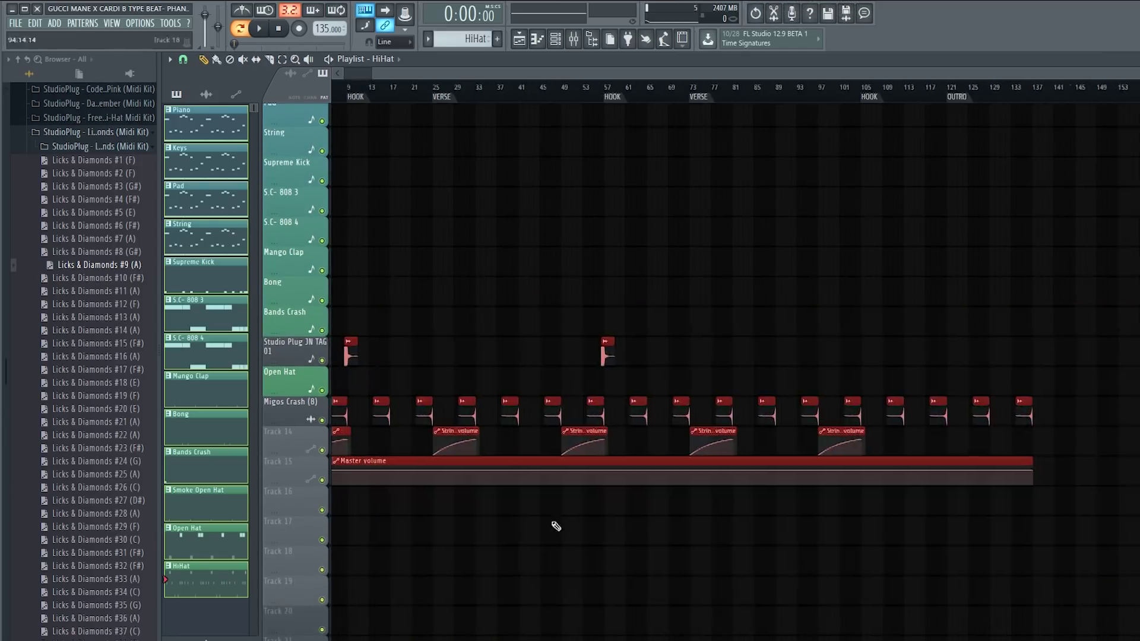
drag(471, 78, 422, 79)
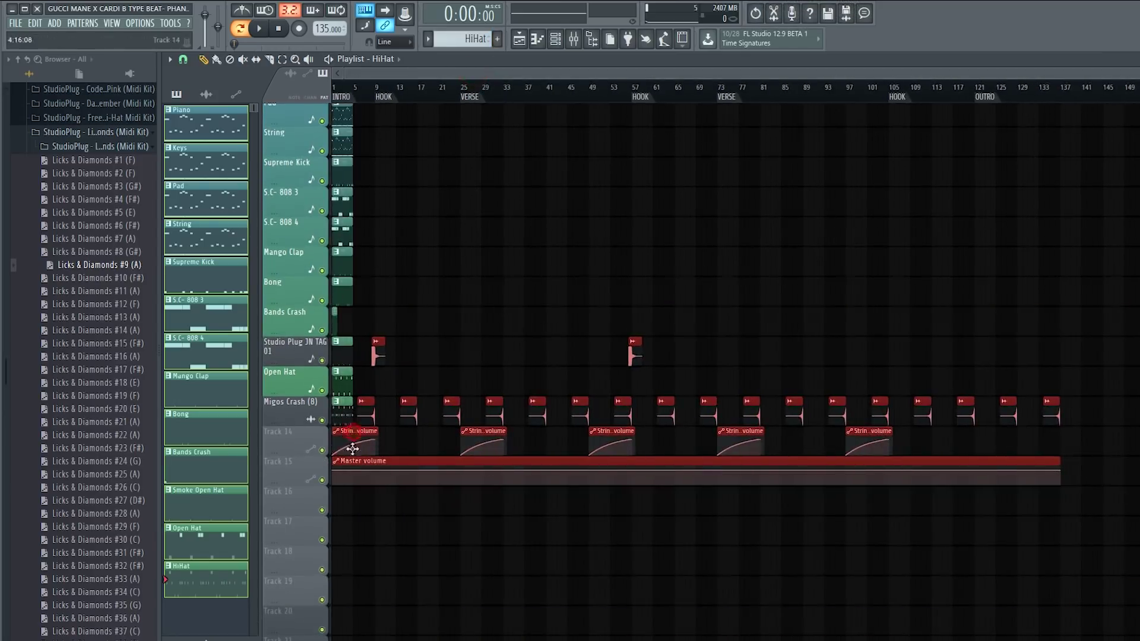
drag(362, 441, 348, 534)
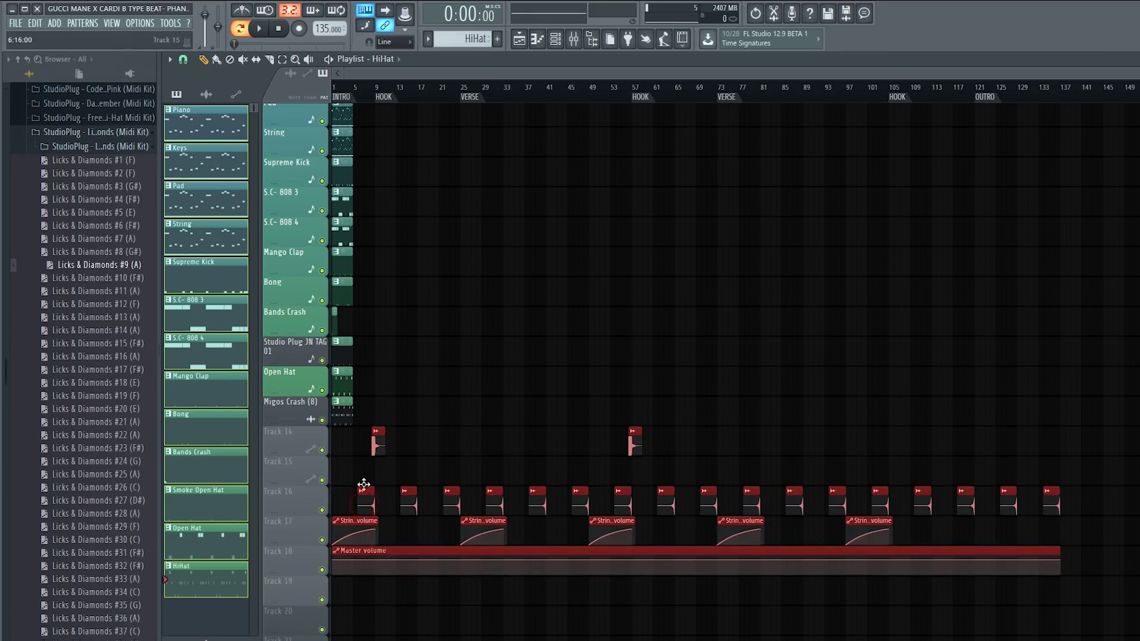
click(371, 459)
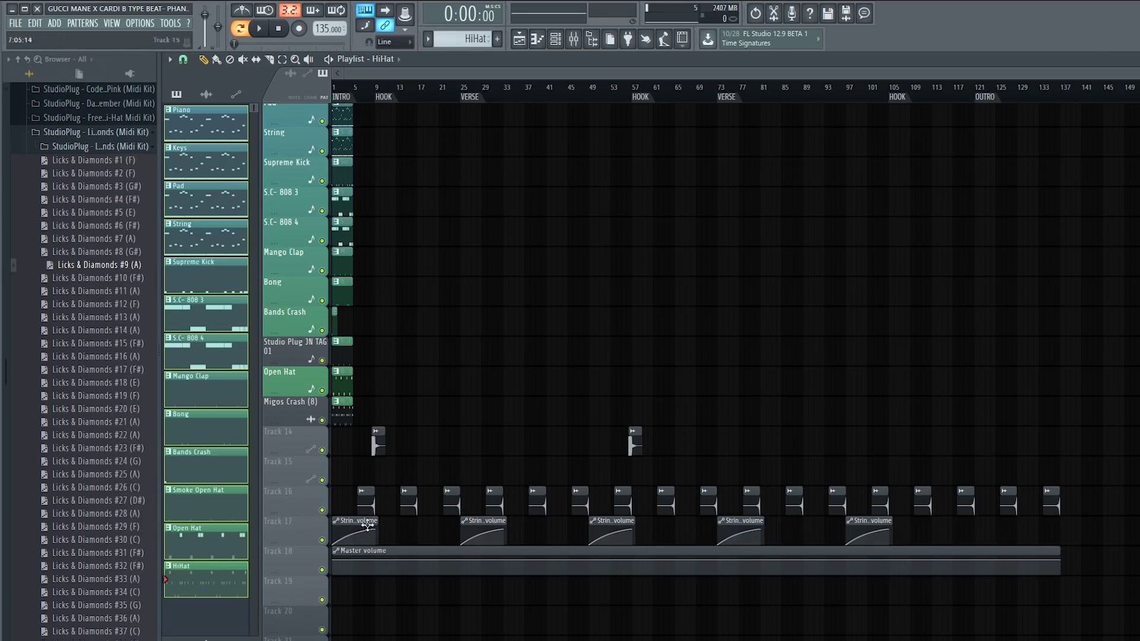
Raise the Migos Crash (8) mixer fader and play the reversed crash just before the first hook
click(581, 43)
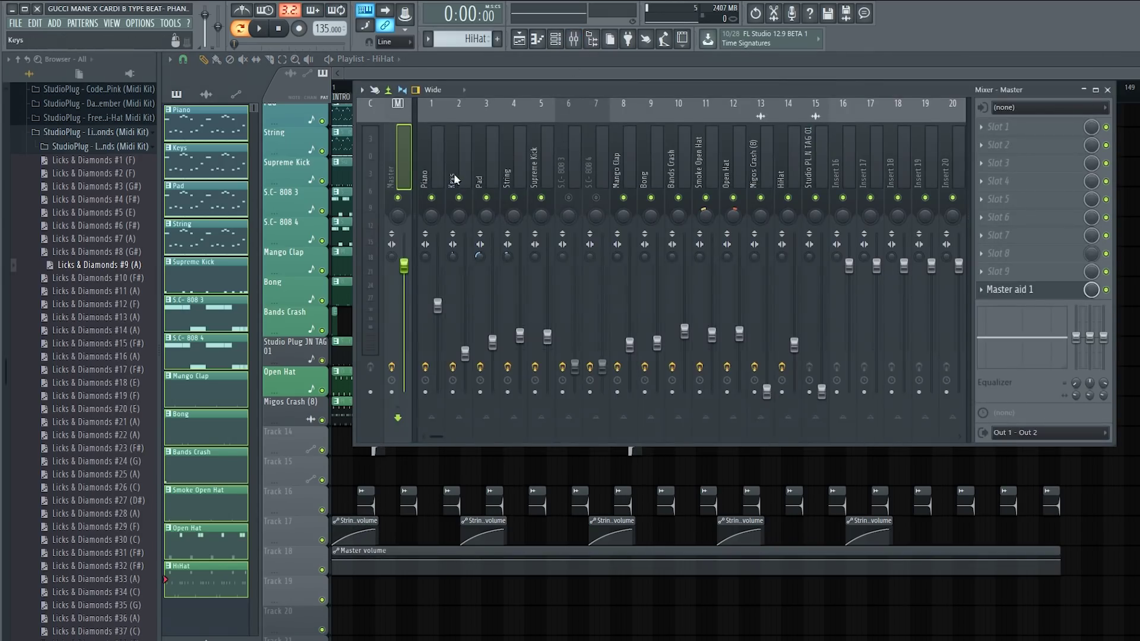
click(767, 178)
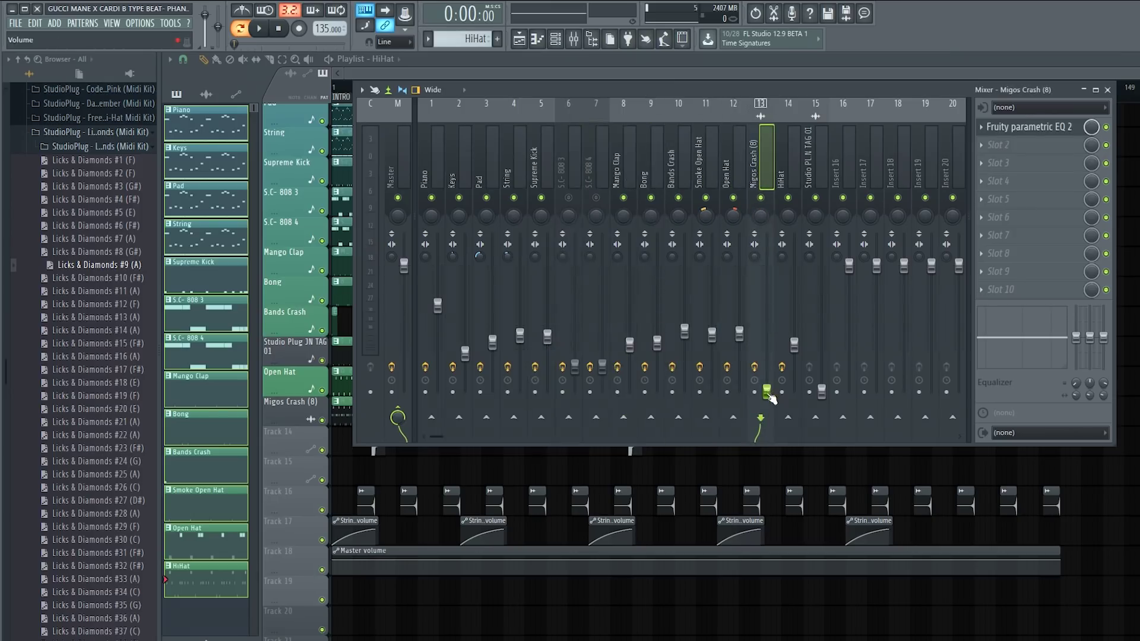
click(344, 85)
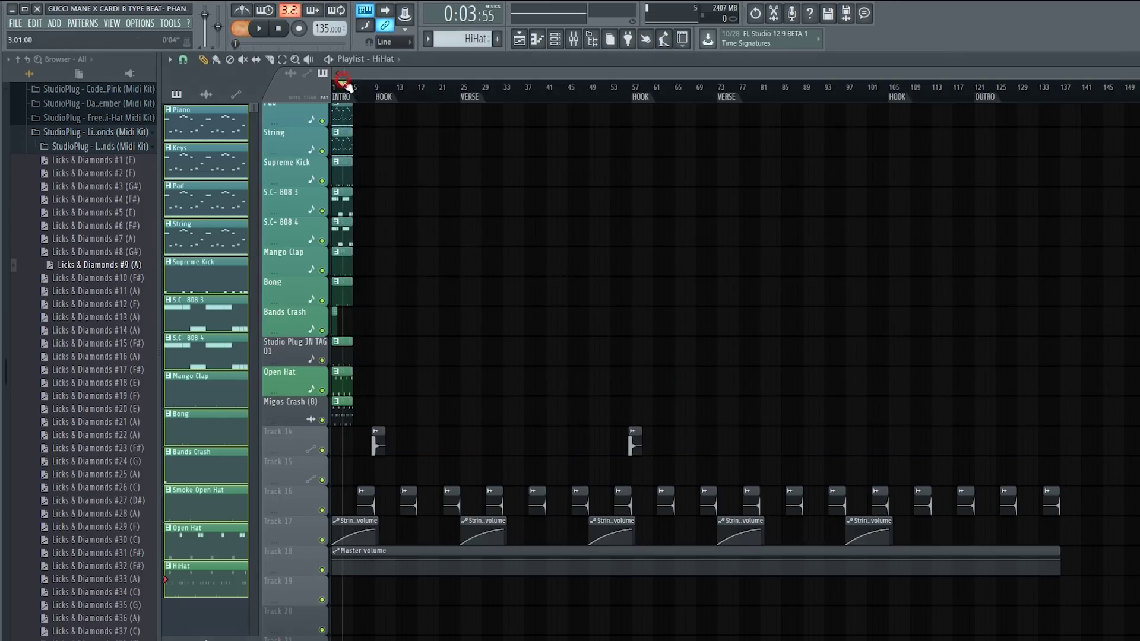
click(349, 87)
key(space)
click(367, 90)
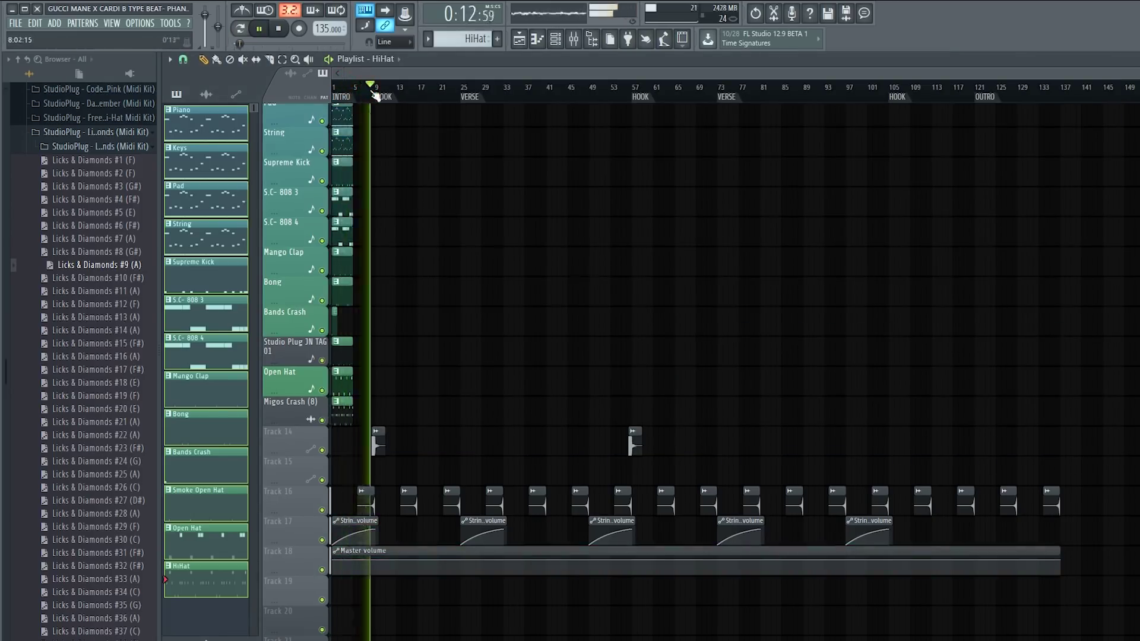
key(space)
click(575, 41)
key(space)
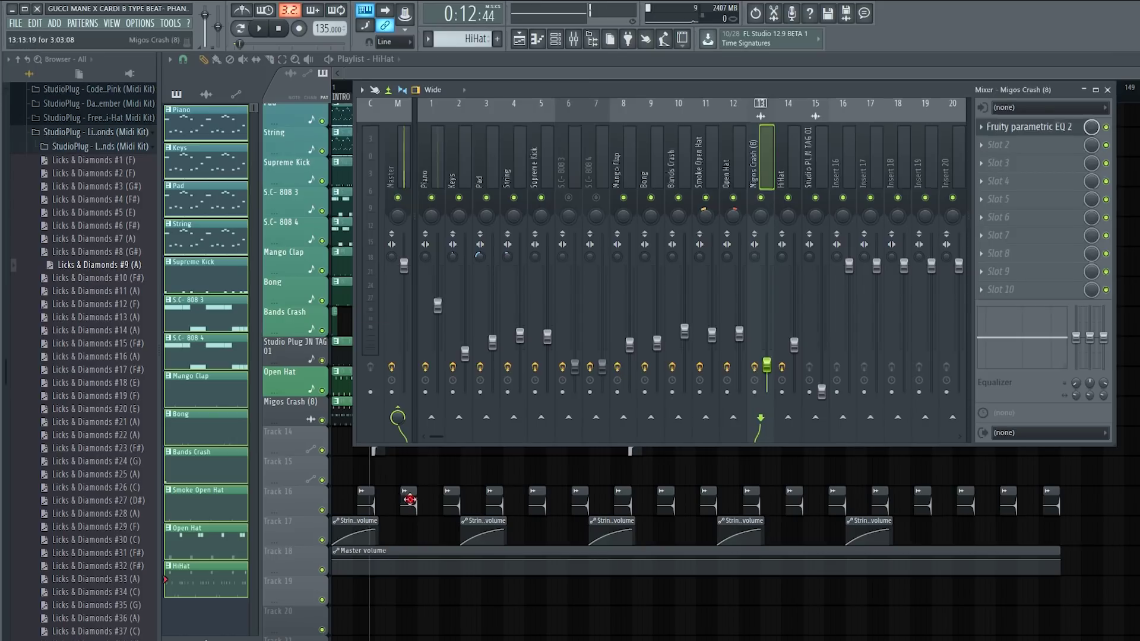
Check the Migos Crash (8) sample and channel settings during playback and lower its mixer fader slightly
click(409, 499)
double_click(413, 503)
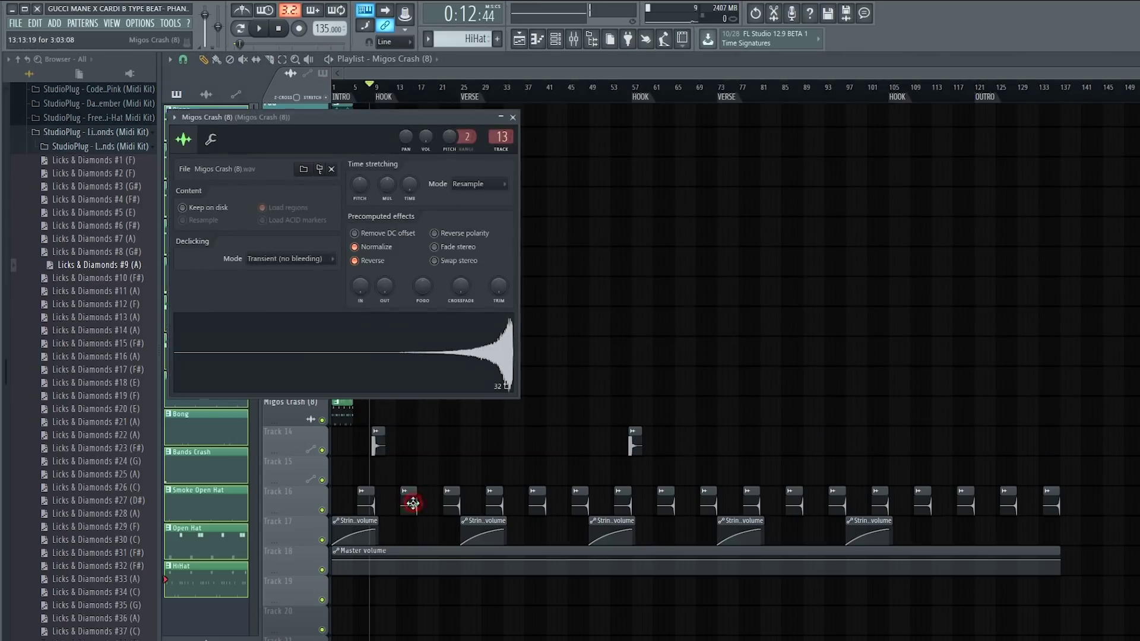
click(582, 44)
click(558, 42)
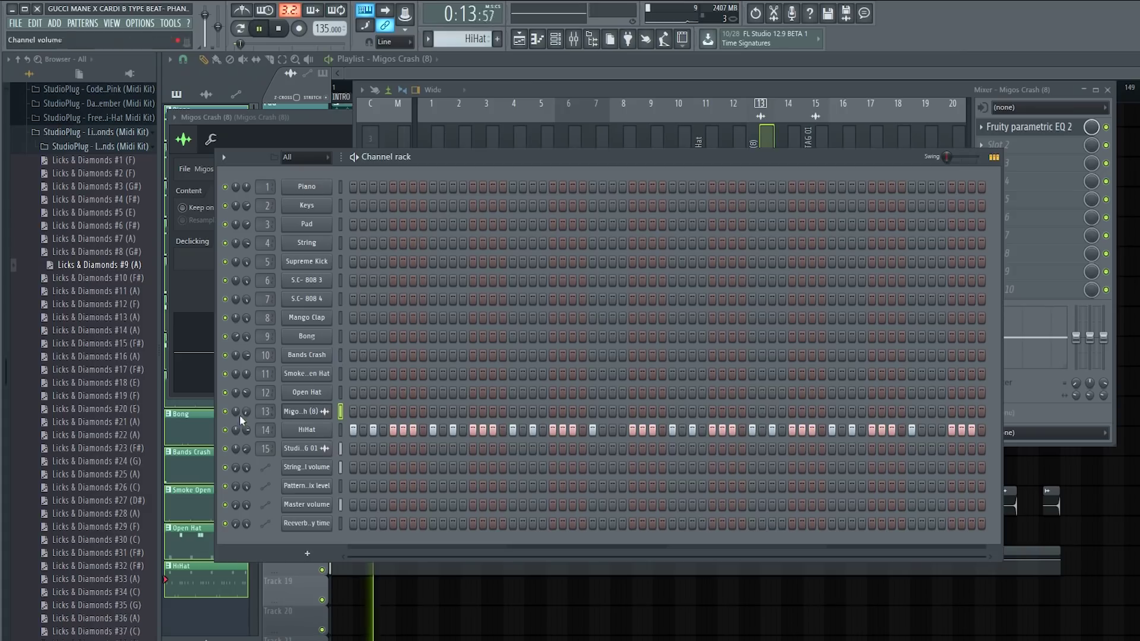
click(265, 425)
click(782, 141)
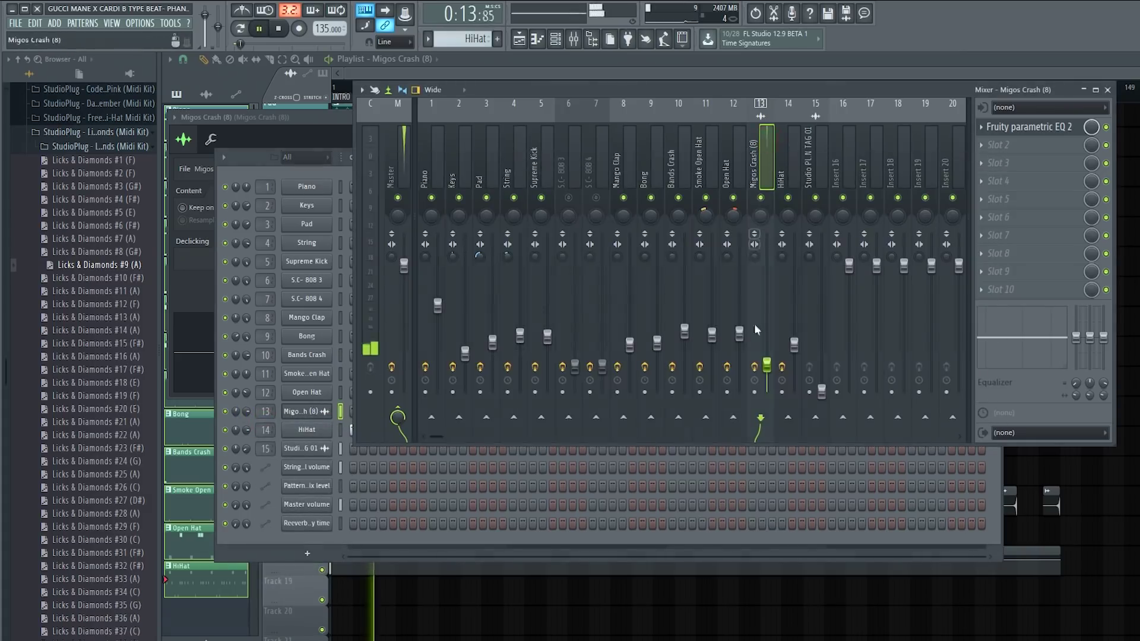
click(439, 62)
key(space)
click(575, 41)
drag(348, 93, 372, 92)
click(574, 39)
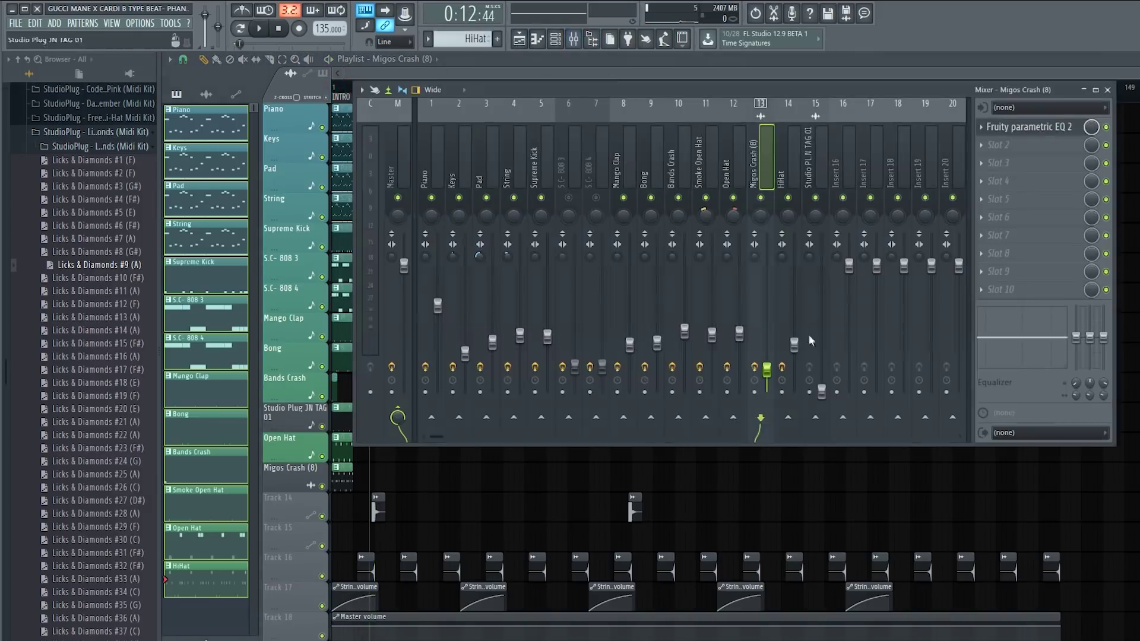
Raise the Studio Plug JN TAG 01 mixer fader to slightly below the default level of the unused tracks while playing
click(821, 389)
key(space)
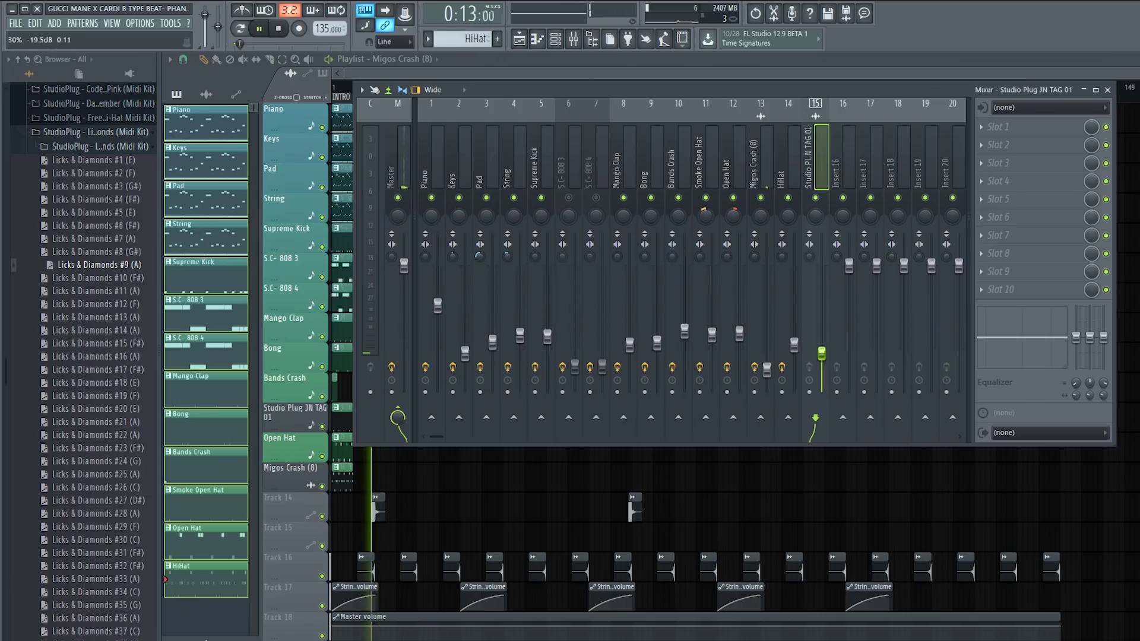
drag(822, 347, 822, 285)
key(space)
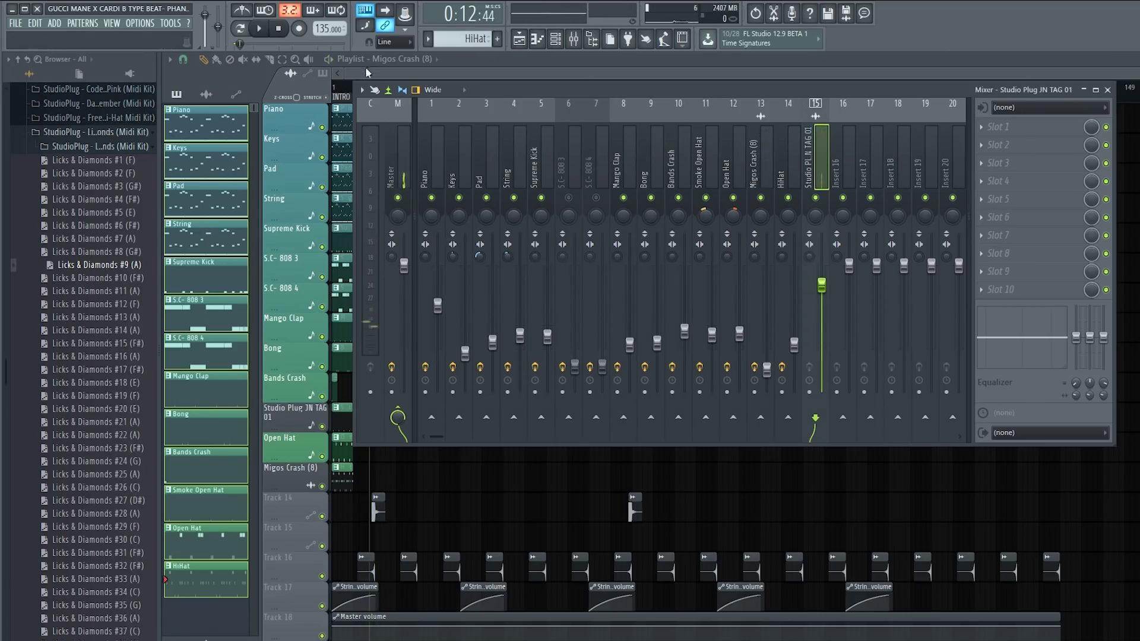
Close the mixer and rename playlist tracks 11 and 13 to Smoke Open Hat and HiHat to match their clips
key(F9)
drag(344, 103, 498, 119)
ctrl+click(385, 465)
right_click(303, 419)
click(332, 438)
right_click(305, 480)
click(332, 438)
ctrl+click(480, 137)
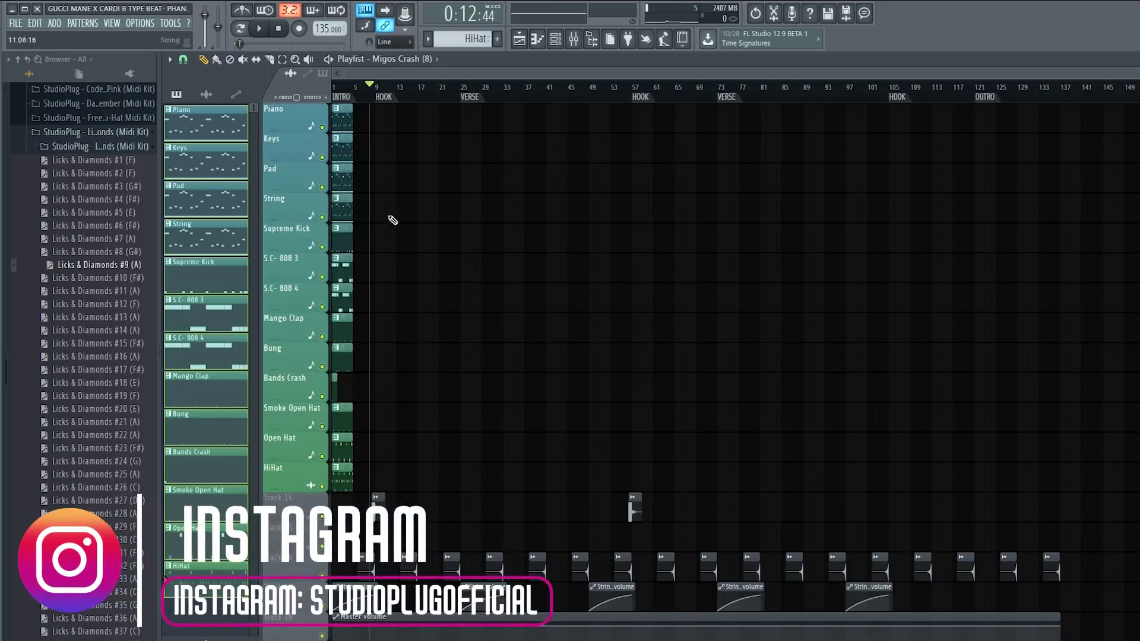
Move all pattern clips to the hook at bar 9 except the Keys clip, which stays at bar 1
drag(299, 114, 380, 476)
drag(344, 122, 332, 157)
right_click(435, 147)
Fill the intro with Keys and String clips at bars 1 and 5, continue Keys at bar 9 and remove String from the hook
click(343, 93)
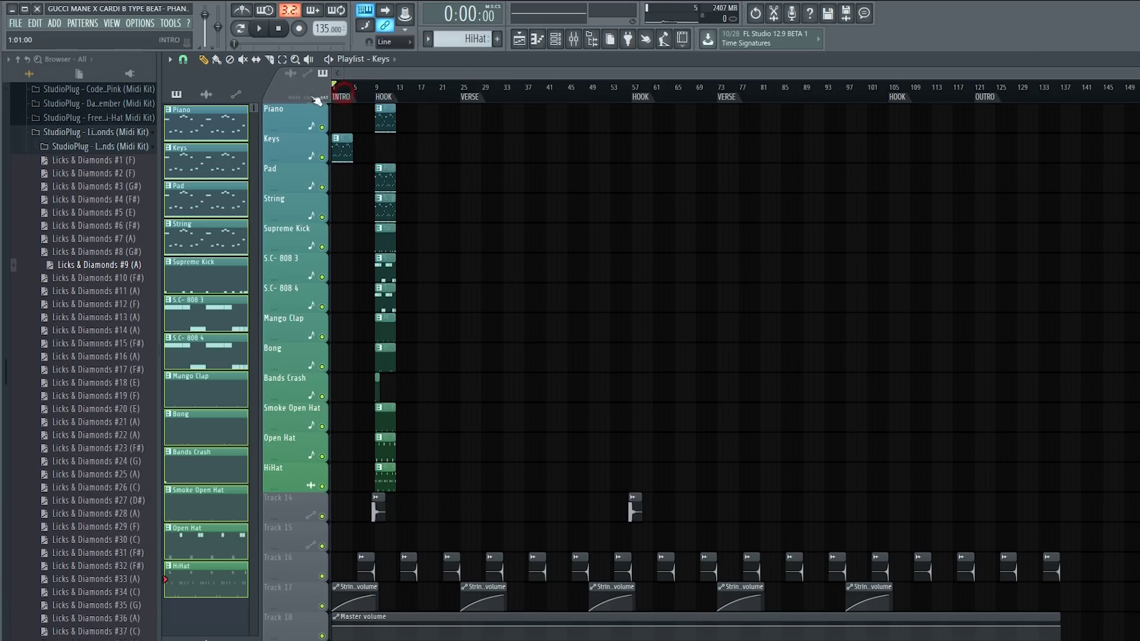
key(space)
click(361, 208)
drag(342, 154, 389, 158)
click(389, 210)
right_click(389, 210)
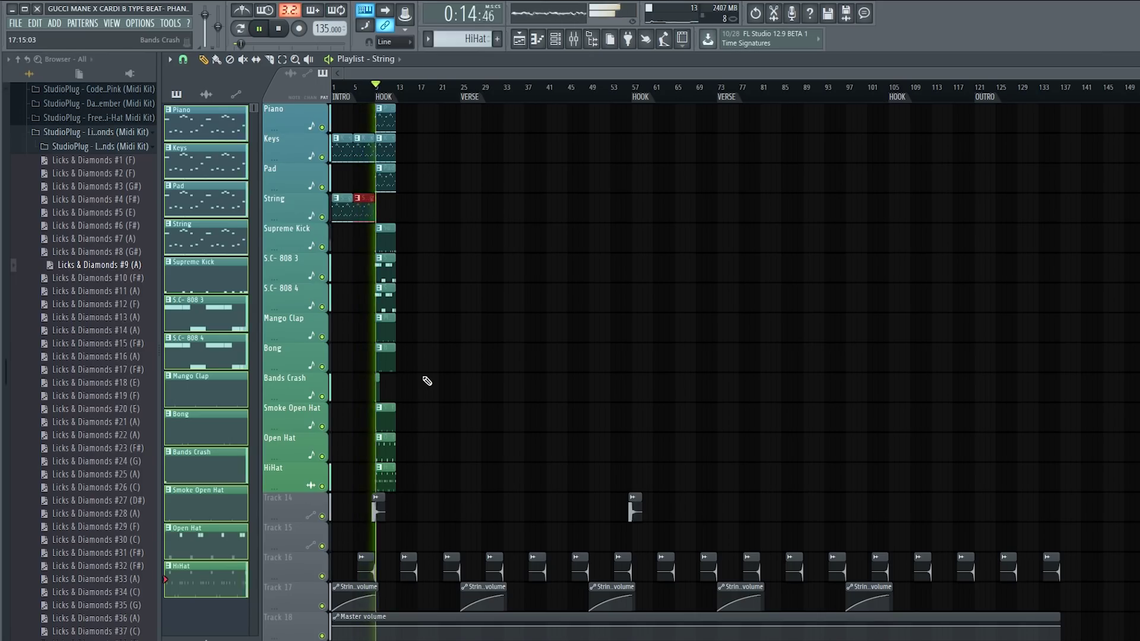
Shift the S.C- 808 4 clip to bar 13 and unmute both 808 tracks in the mixer
click(386, 270)
key(space)
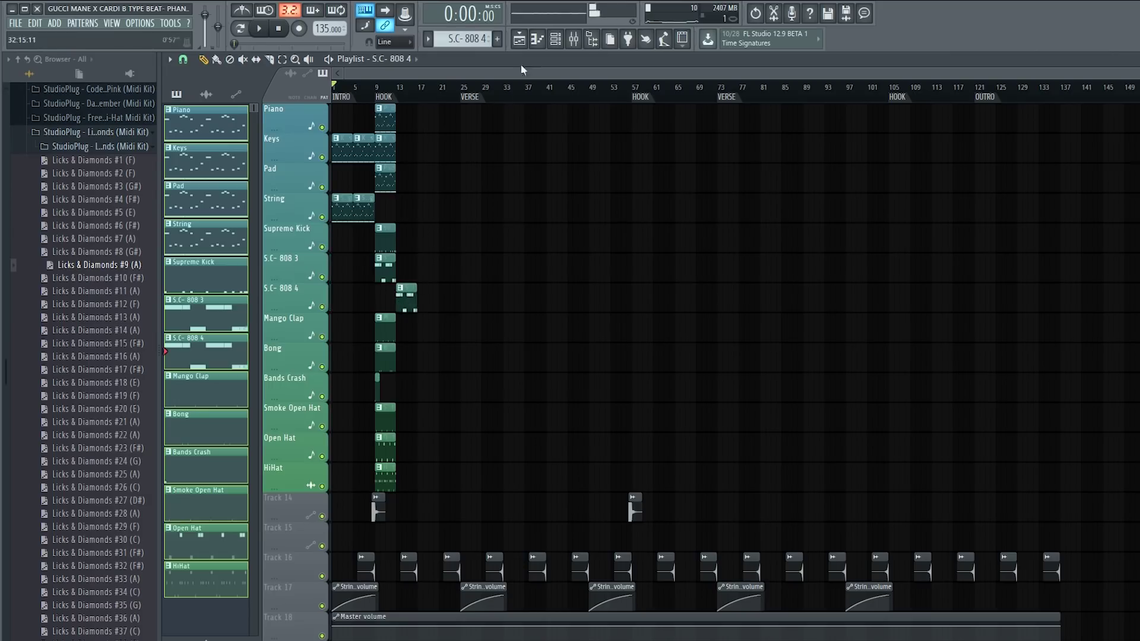
click(555, 40)
click(324, 280)
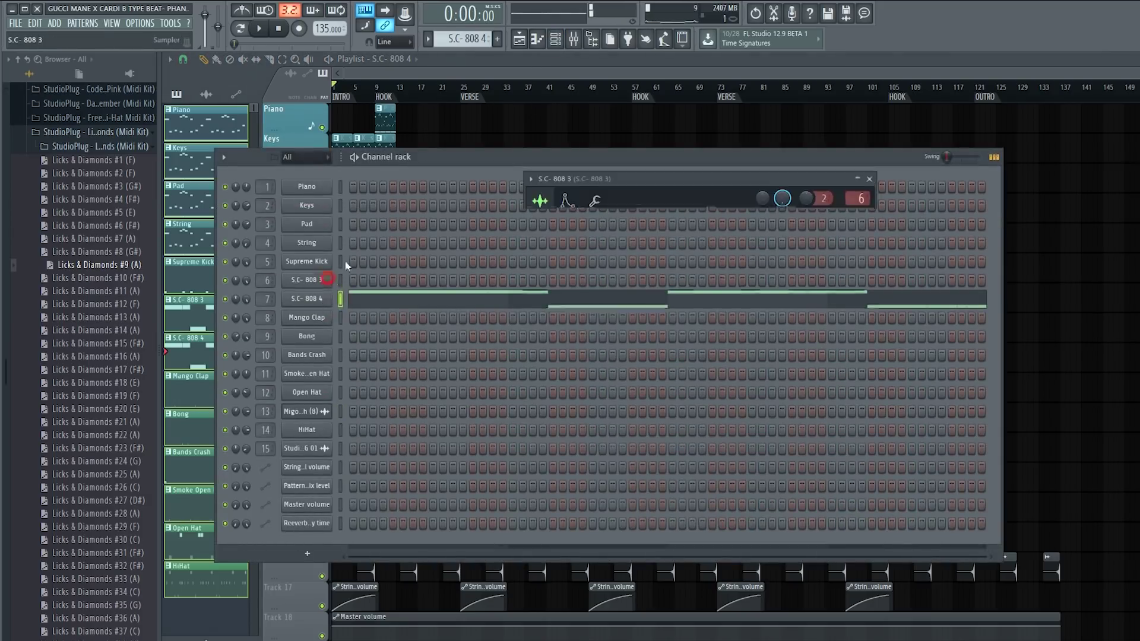
click(573, 39)
click(595, 196)
key(q)
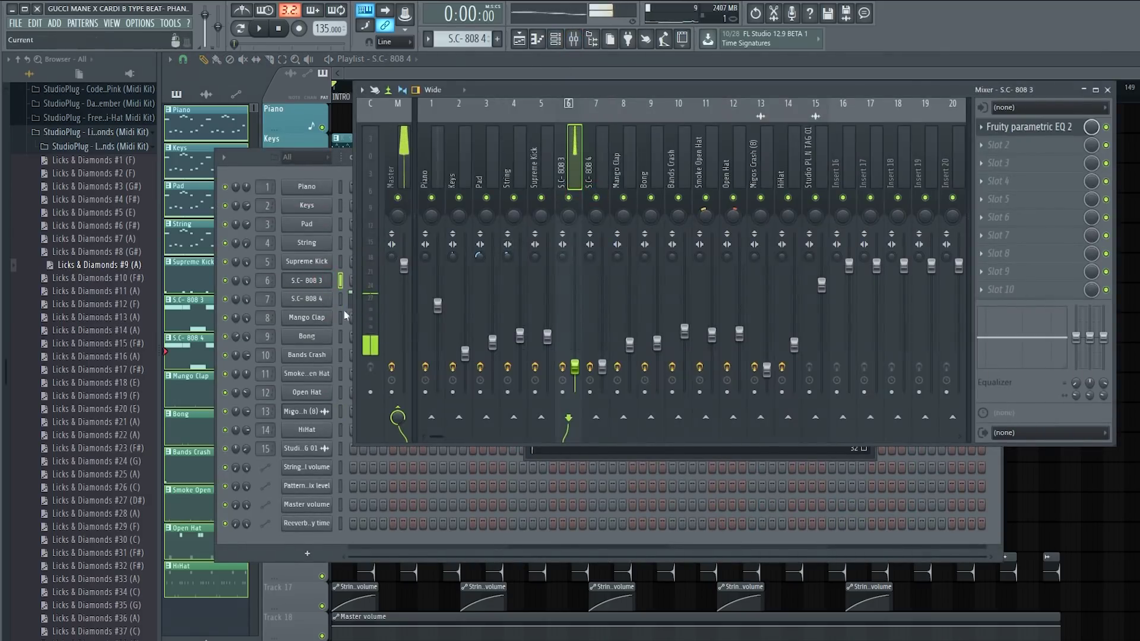
click(459, 70)
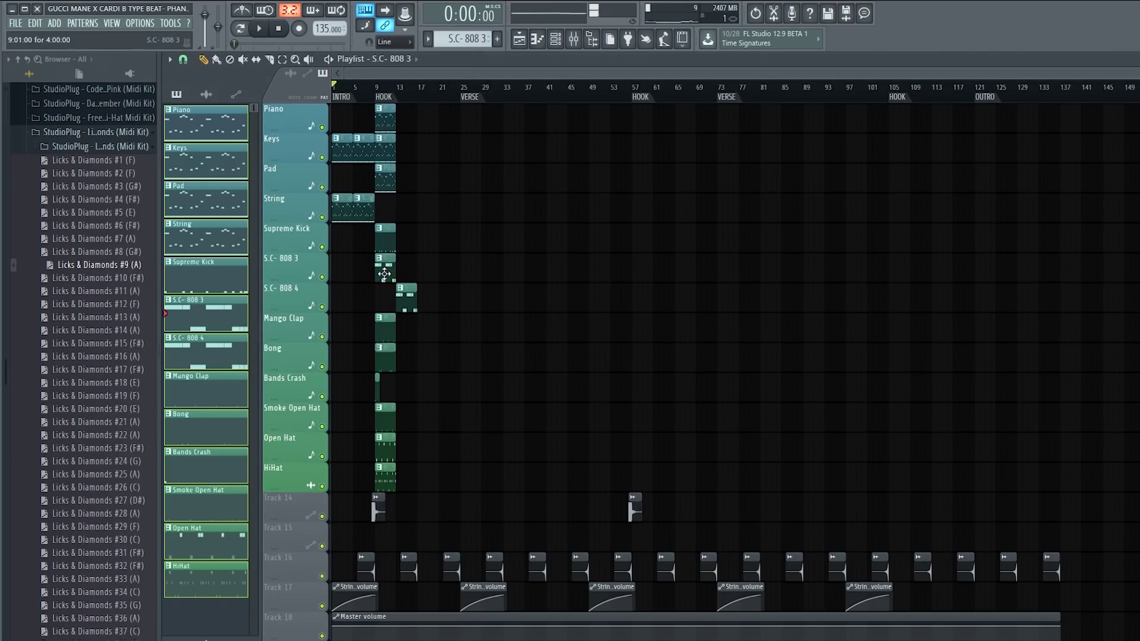
Move the S.C- 808 3 clip to bar 25, the S.C- 808 4 clip back to bar 9 and the Pad clip to bar 17
key(space)
drag(407, 276, 472, 275)
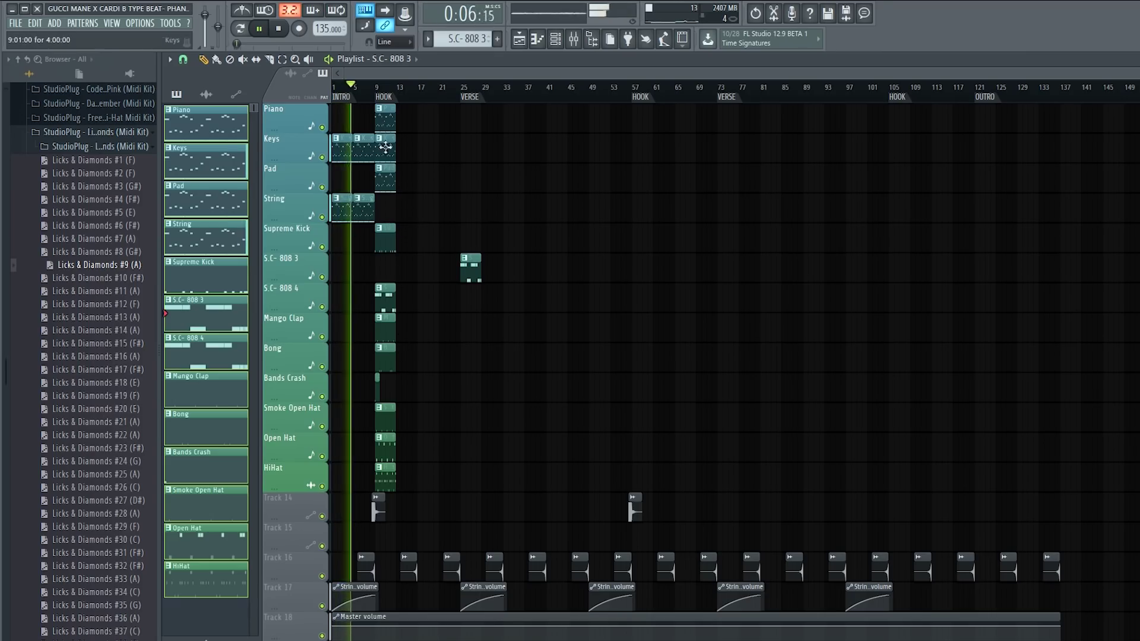
drag(386, 185, 428, 183)
Duplicate the Piano, Keys, kick, 808 4, clap, Bong and hat clips at bar 9 three times to fill the hook
drag(389, 121, 389, 481)
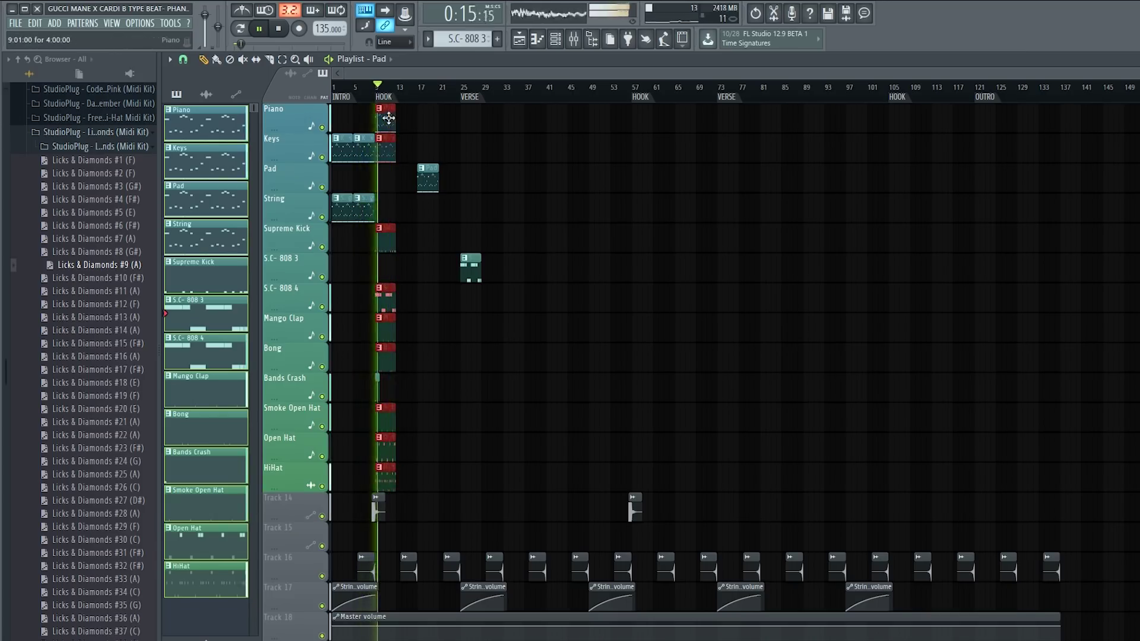
key(ctrl+b)
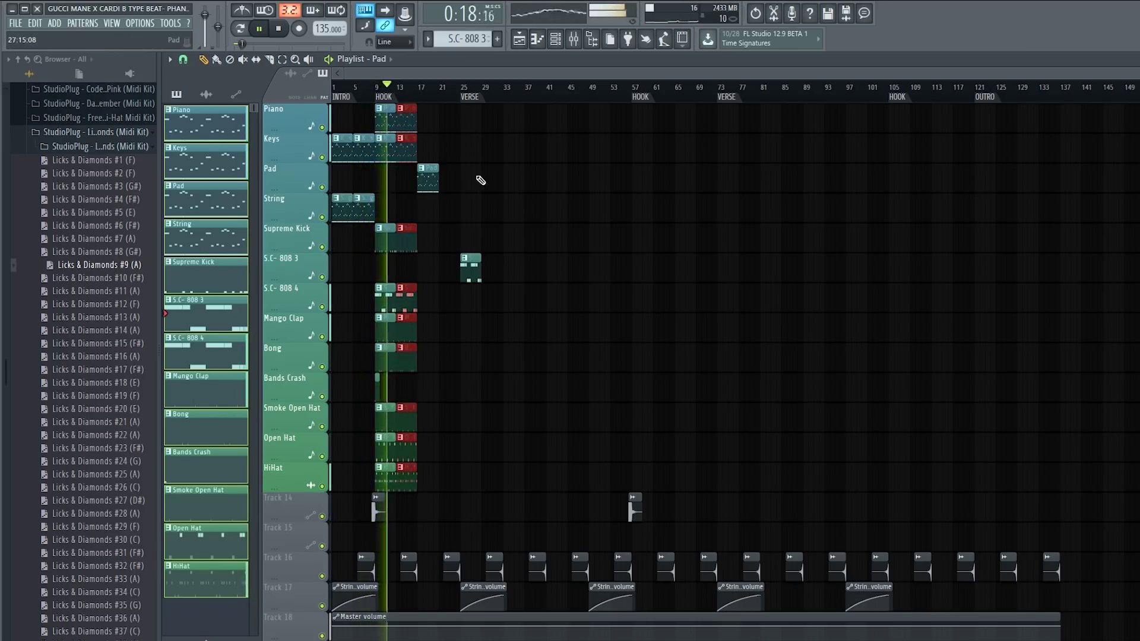
key(ctrl+b)
key(ctrl+b)
Duplicate the Pad clip to bar 21 and add a second Bands Crash clip at bar 17
click(420, 187)
key(ctrl+b)
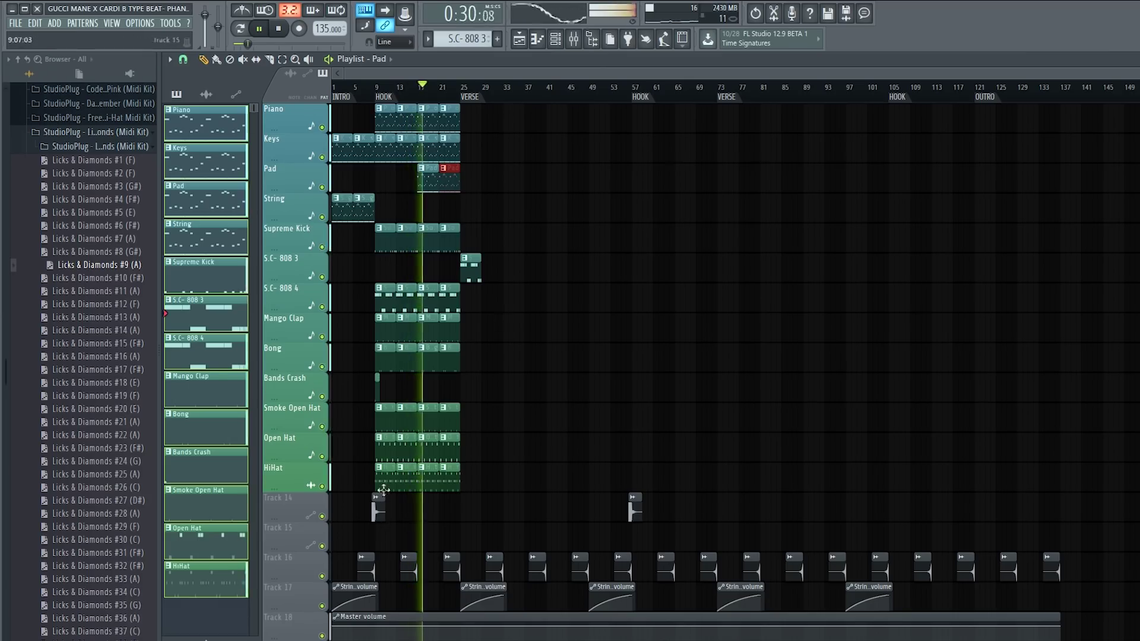
click(377, 383)
click(421, 383)
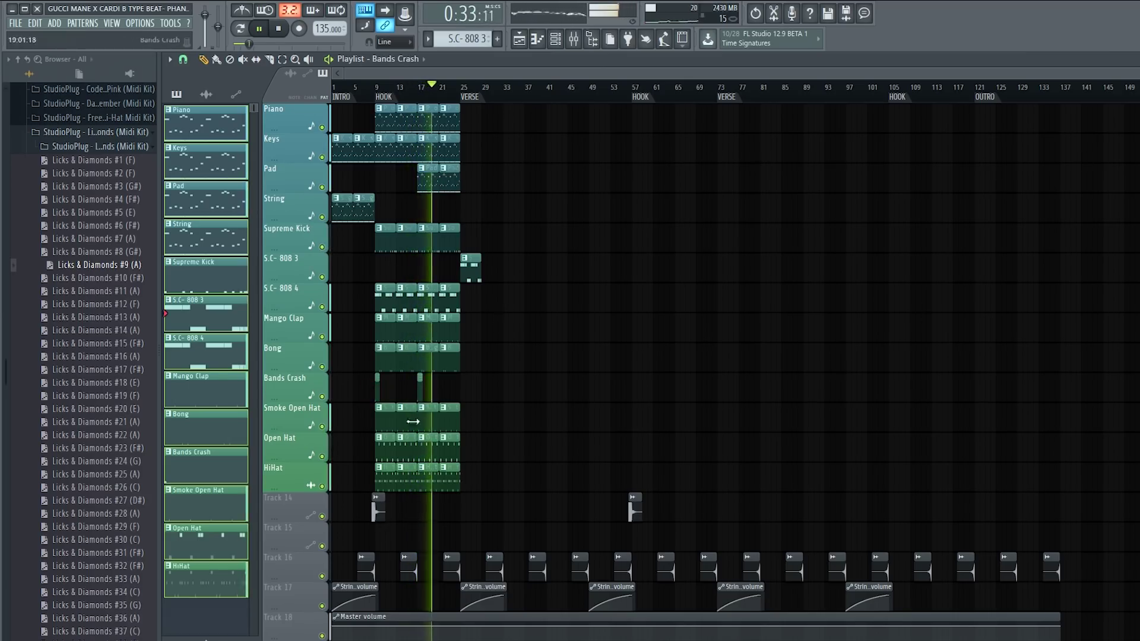
Delete the S.C- 808 3 clip at bar 25 and duplicate all the hook clips into the verse from bar 25
drag(379, 482, 504, 101)
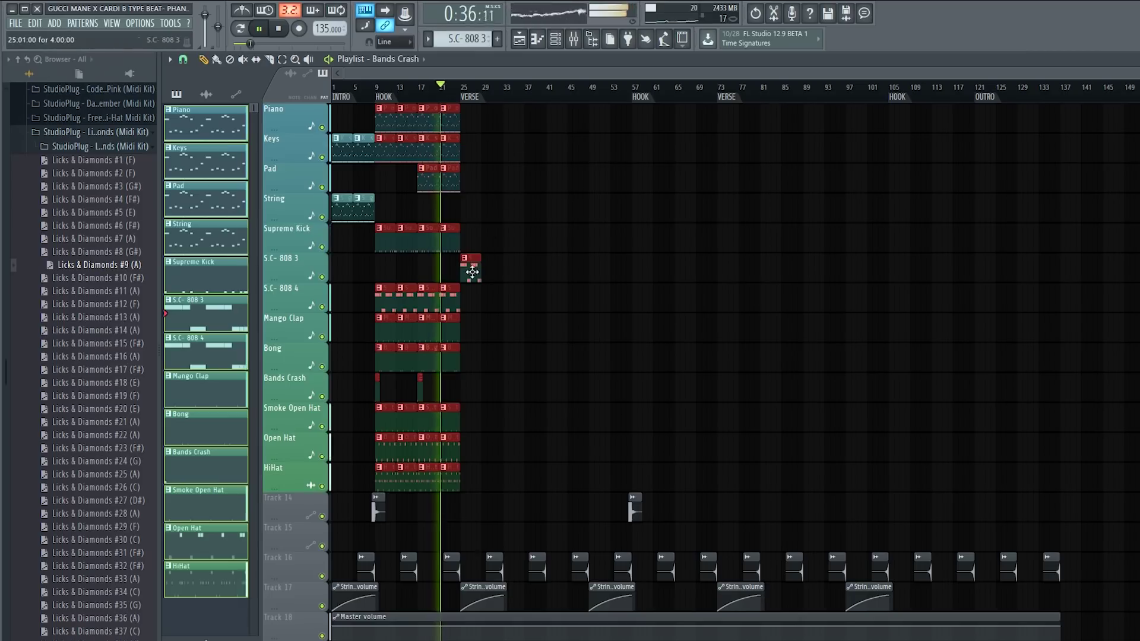
scroll(473, 275, up, 1)
right_click(487, 260)
key(ctrl+b)
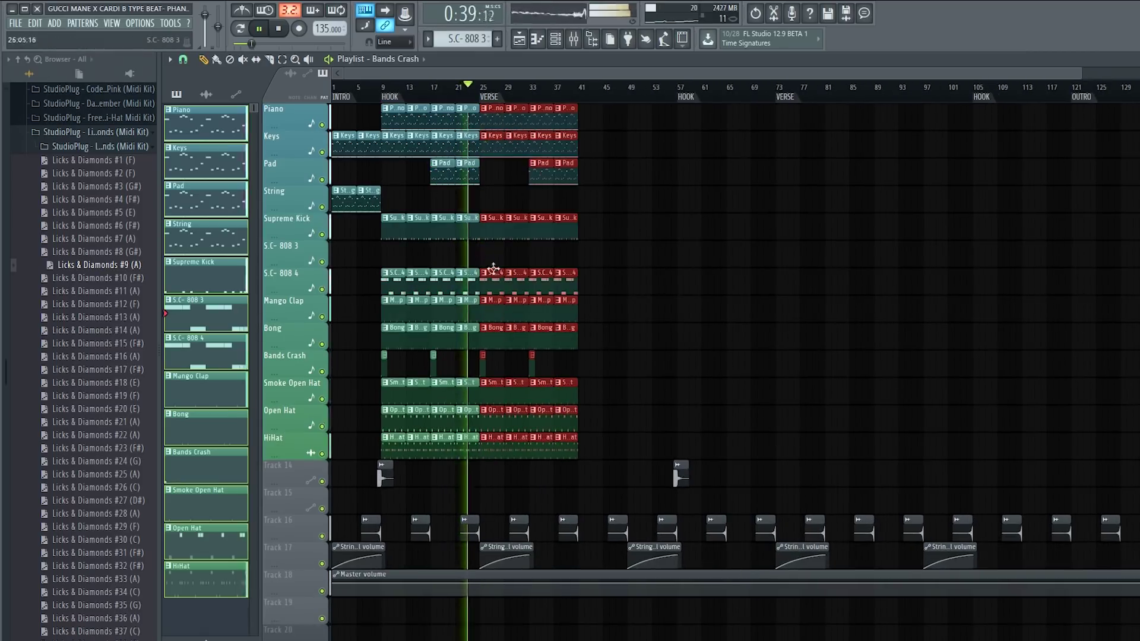
Delete the Piano, S.C- 808 4 and Open Hat clips from the verse between bars 25 and 41
right_click(492, 120)
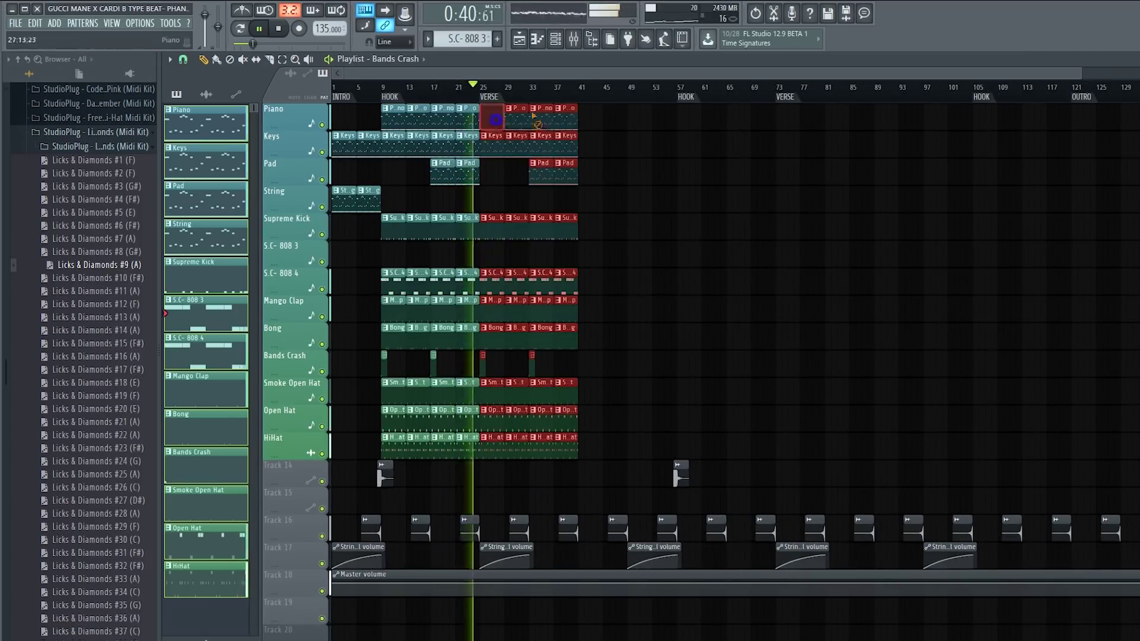
right_click(493, 277)
right_click(517, 277)
right_click(542, 277)
right_click(566, 276)
right_click(492, 410)
right_click(516, 409)
right_click(542, 409)
right_click(565, 410)
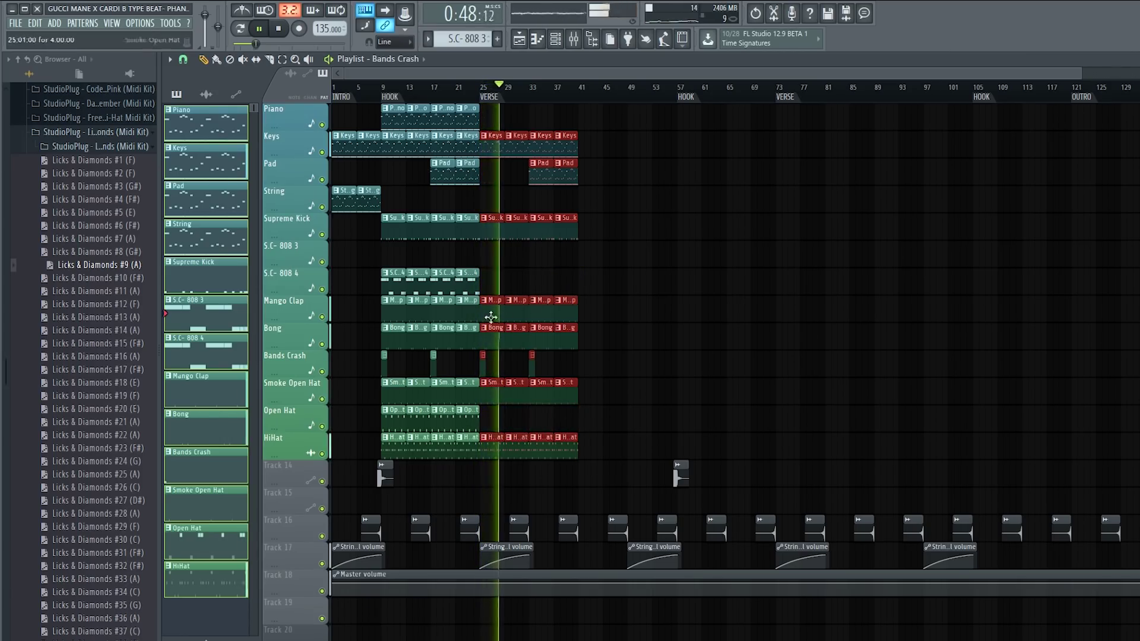
Play from the end of the hook and add String clips at bars 25 and 29 in the verse
click(465, 89)
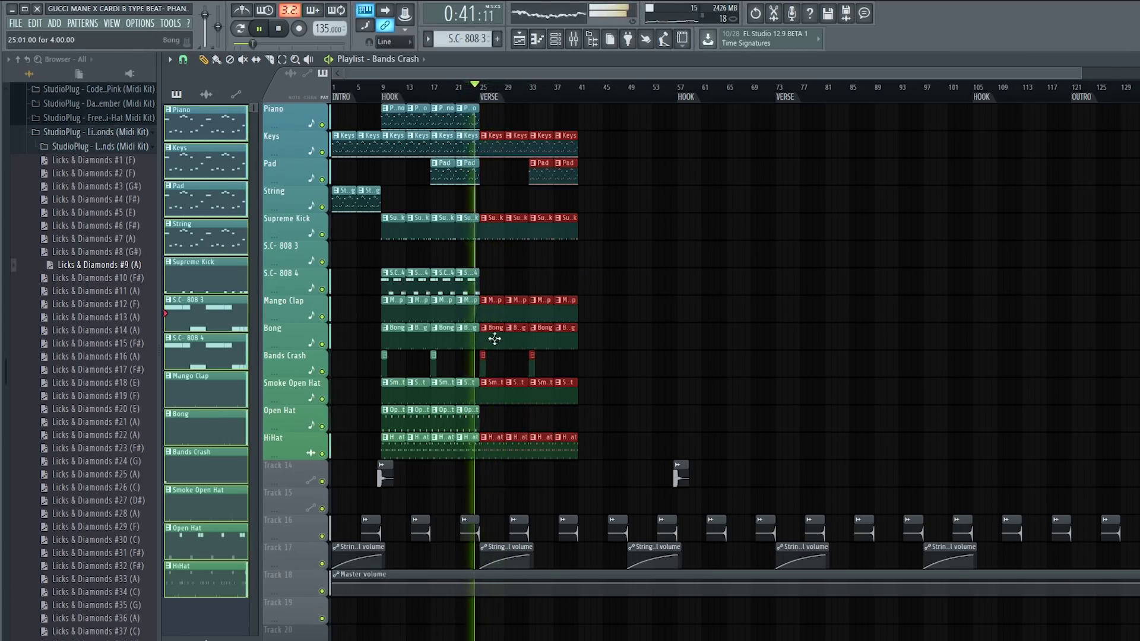
click(489, 205)
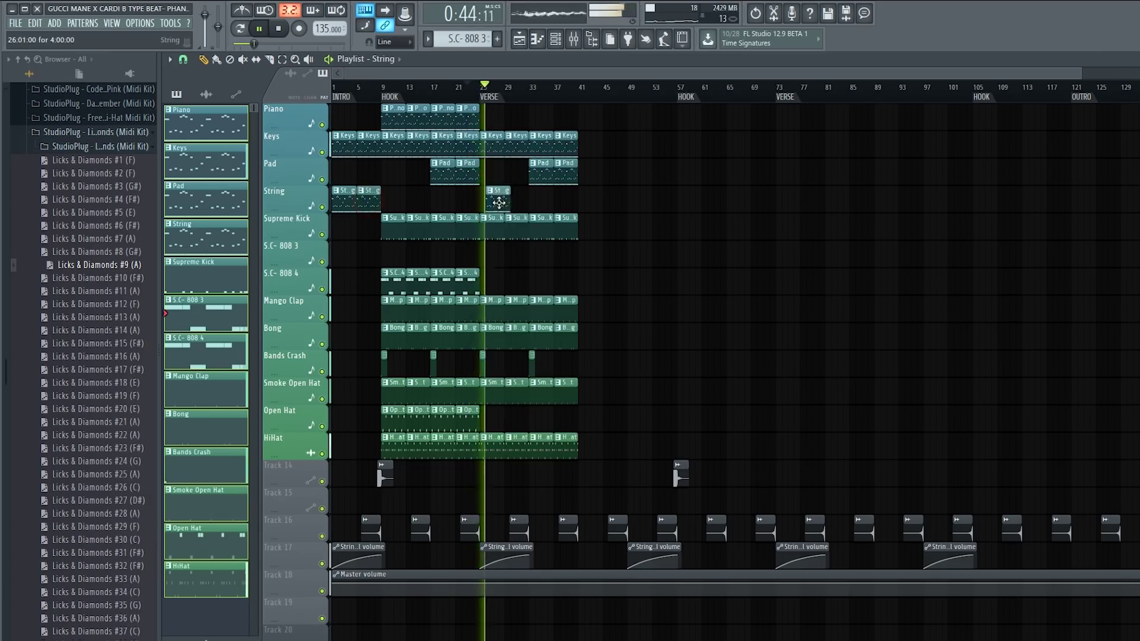
click(511, 205)
key(space)
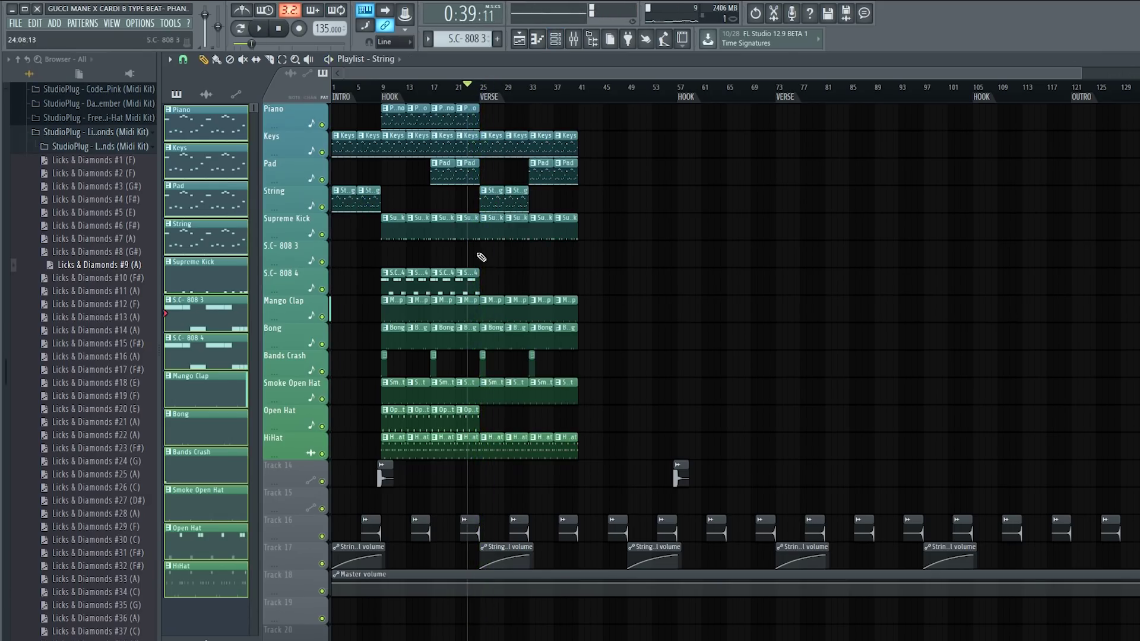
Enable the S.C- 808 4 volume envelope with hold at maximum and attack, decay, sustain and release at minimum
click(563, 49)
click(319, 279)
click(565, 202)
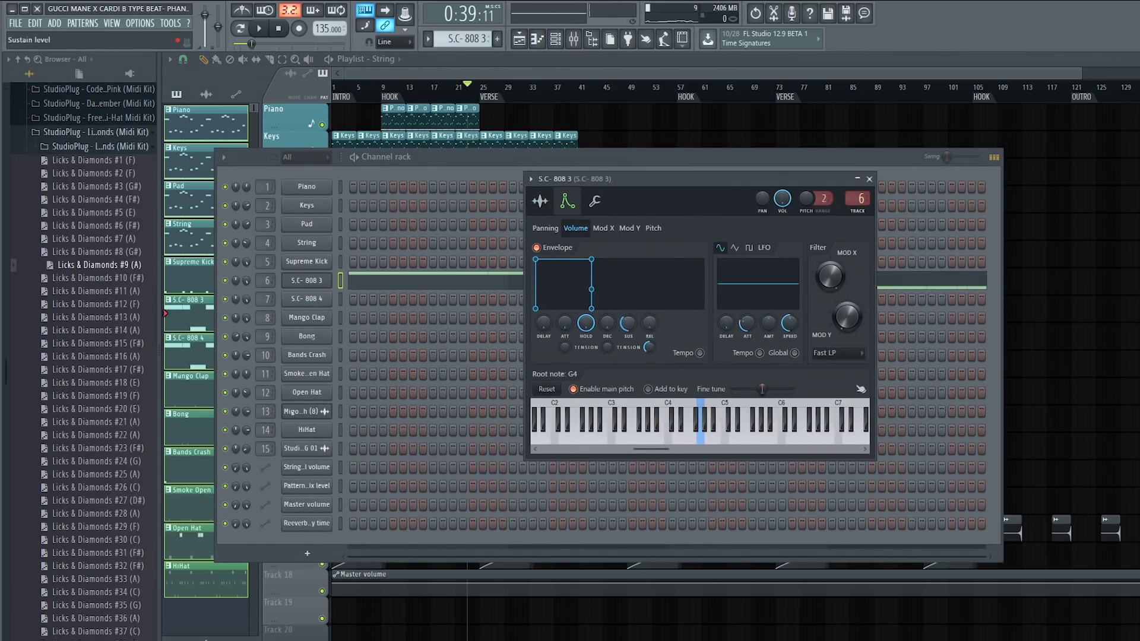
click(306, 299)
click(554, 247)
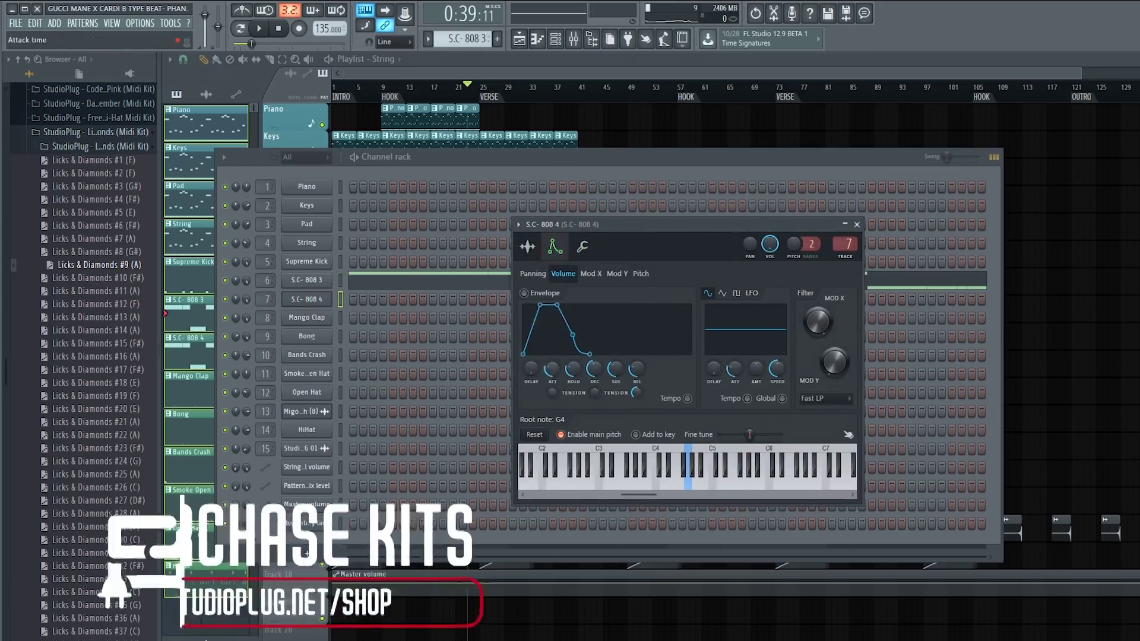
scroll(578, 375, up, 1)
drag(637, 369, 637, 409)
drag(616, 369, 596, 416)
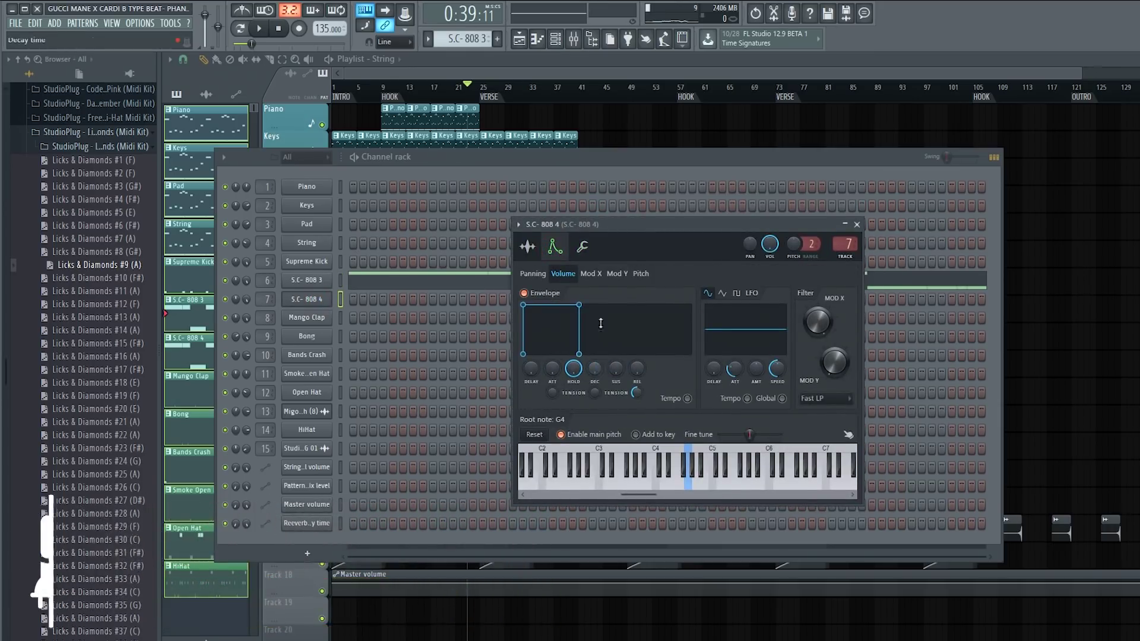
Play the transition from the hook into the verse and listen on from about bar 33
click(608, 159)
key(space)
click(495, 63)
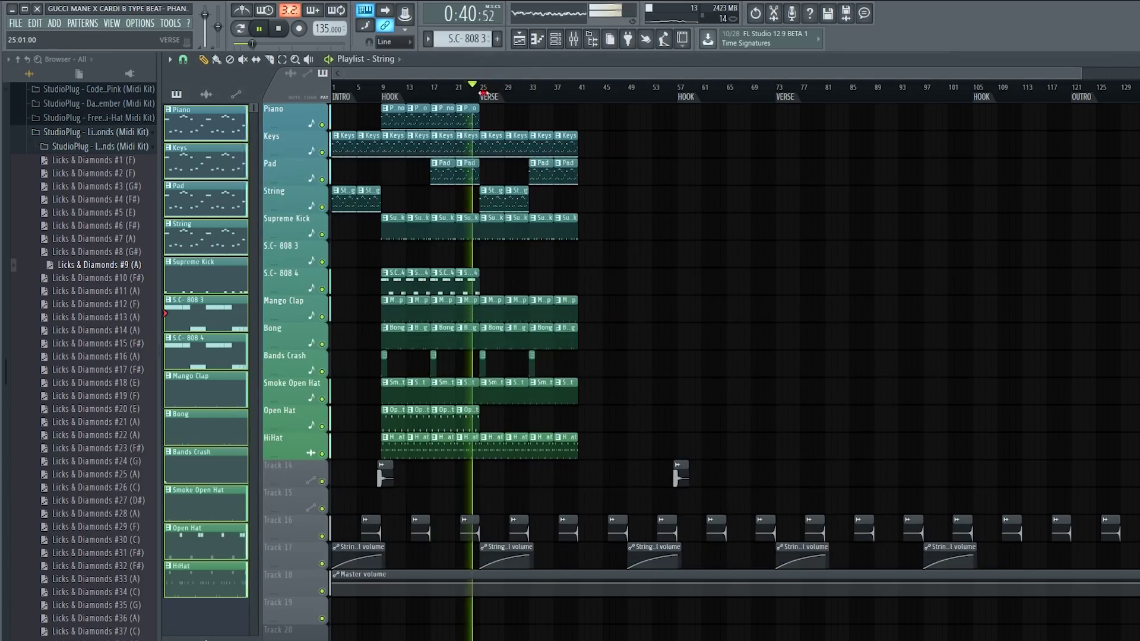
click(528, 94)
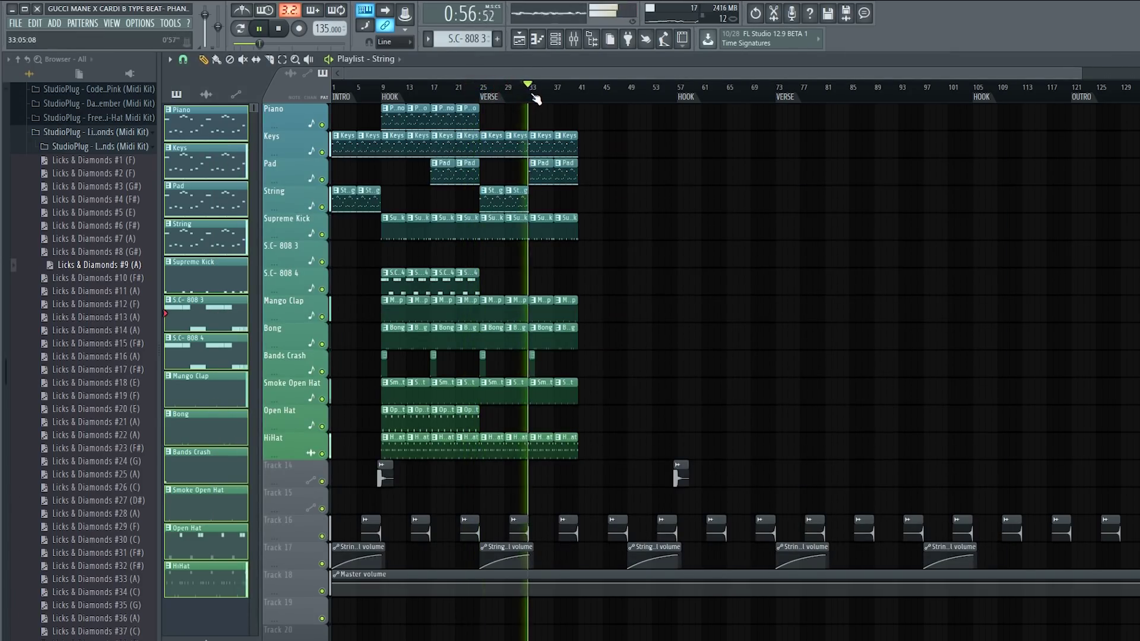
Play the end of the hook and delete the HiHat clips at bars 25 and 29 of the verse
click(483, 93)
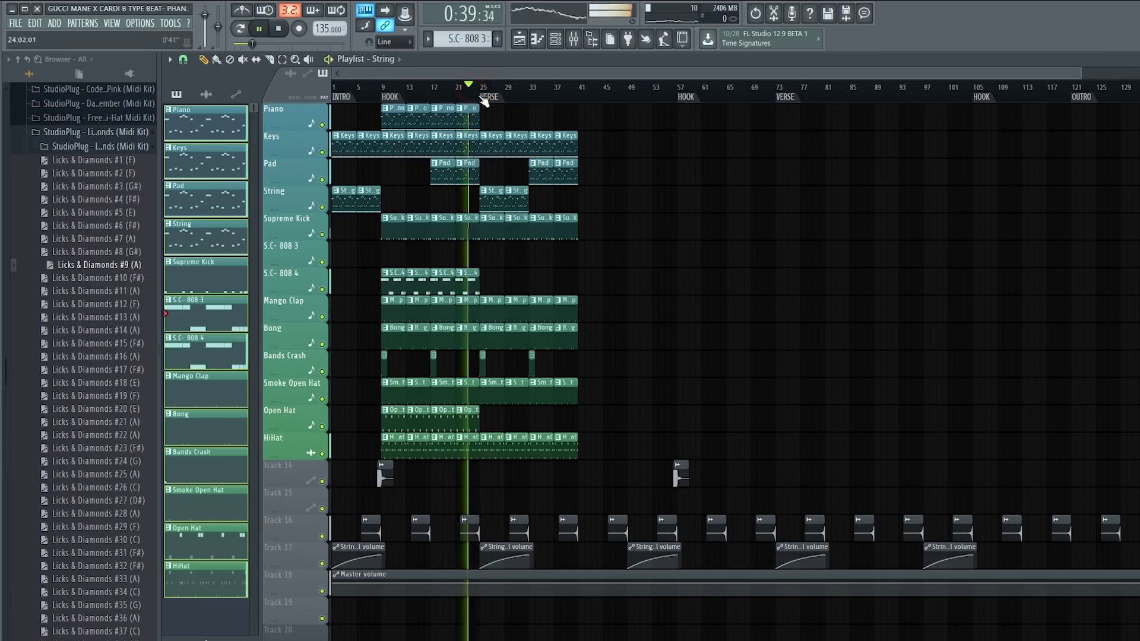
right_click(494, 448)
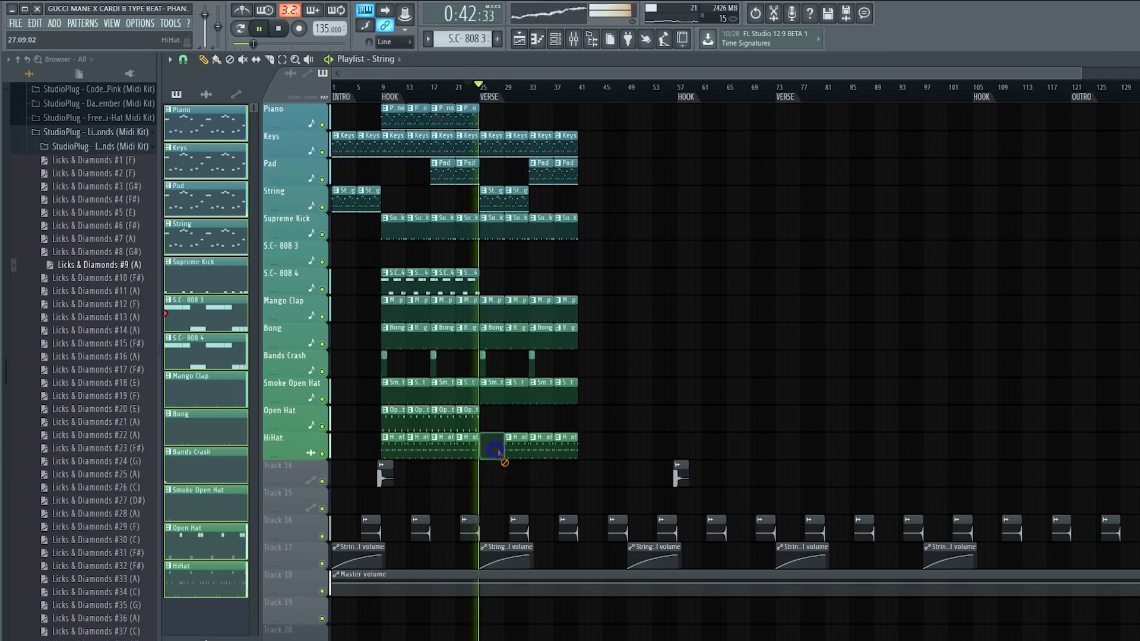
right_click(508, 450)
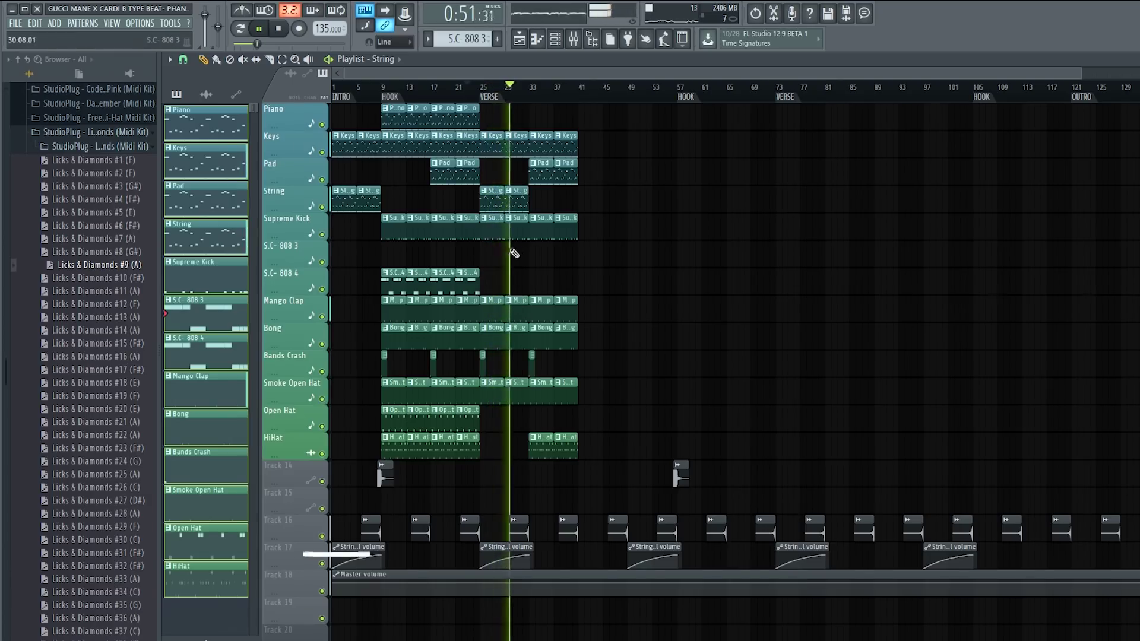
Remove the Supreme Kick clips at bars 33 and 37 and place S.C- 808 3 clips there on the S.C- 808 4 track
click(383, 59)
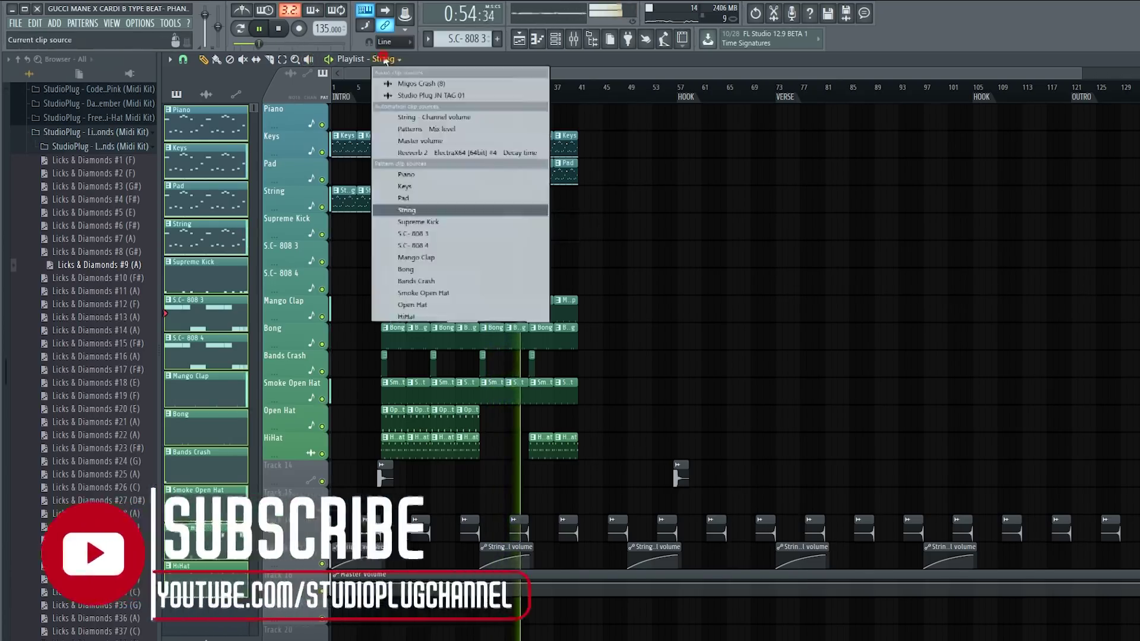
click(413, 245)
click(544, 287)
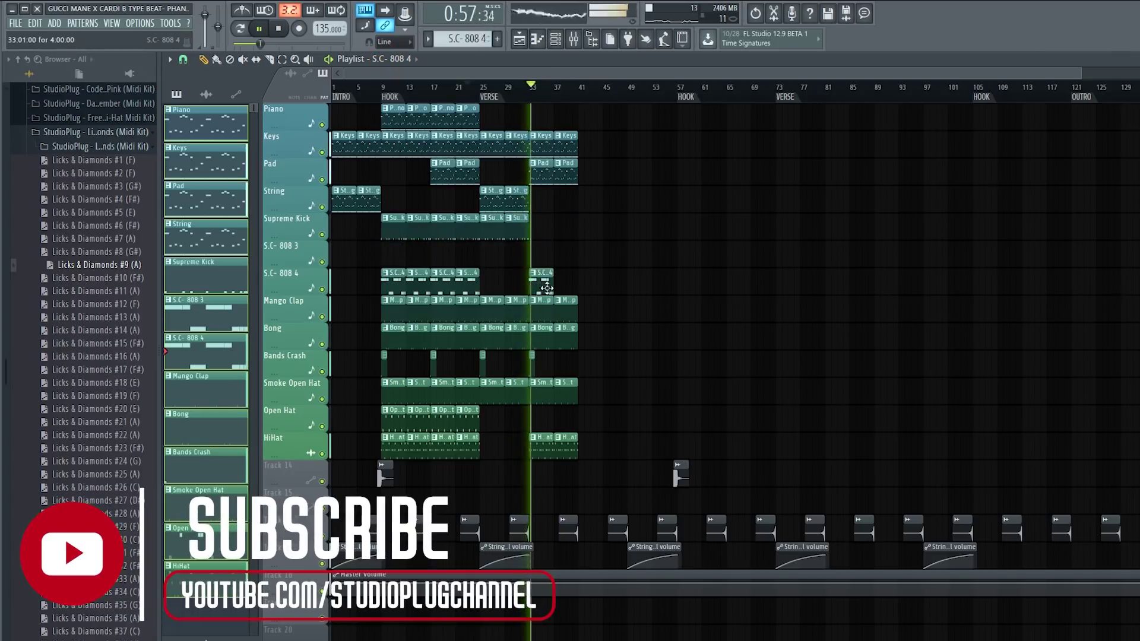
click(427, 38)
click(463, 116)
key(space)
right_click(534, 273)
right_click(545, 257)
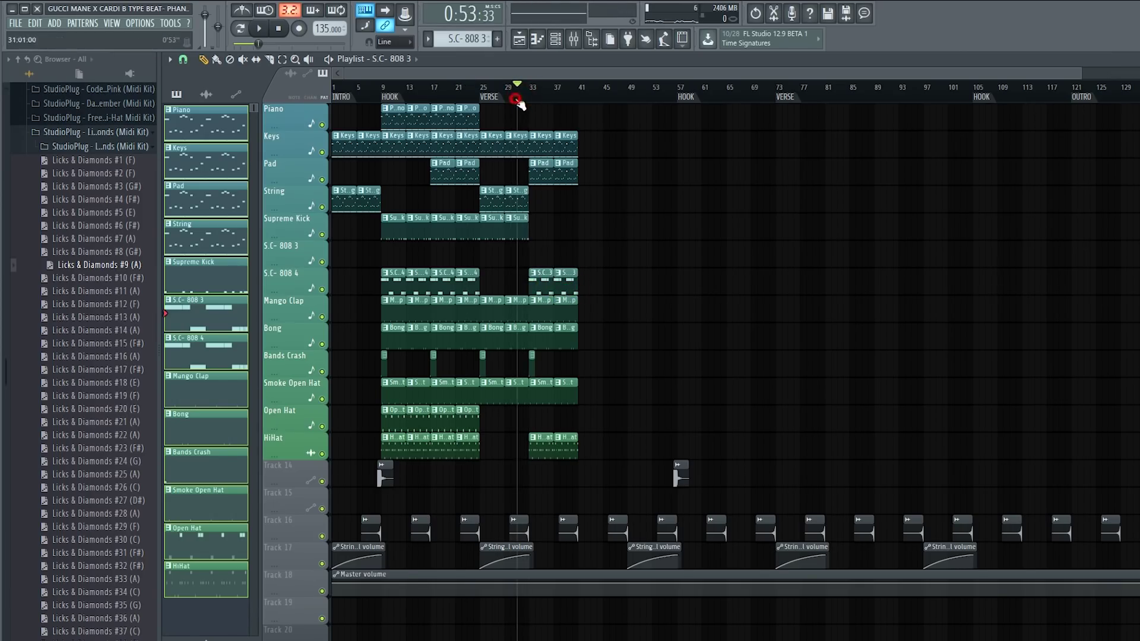
Solo the S.C- 808 3 mixer track during playback, cut the high shelf in its Fruity parametric EQ 2, and unsolo it
key(space)
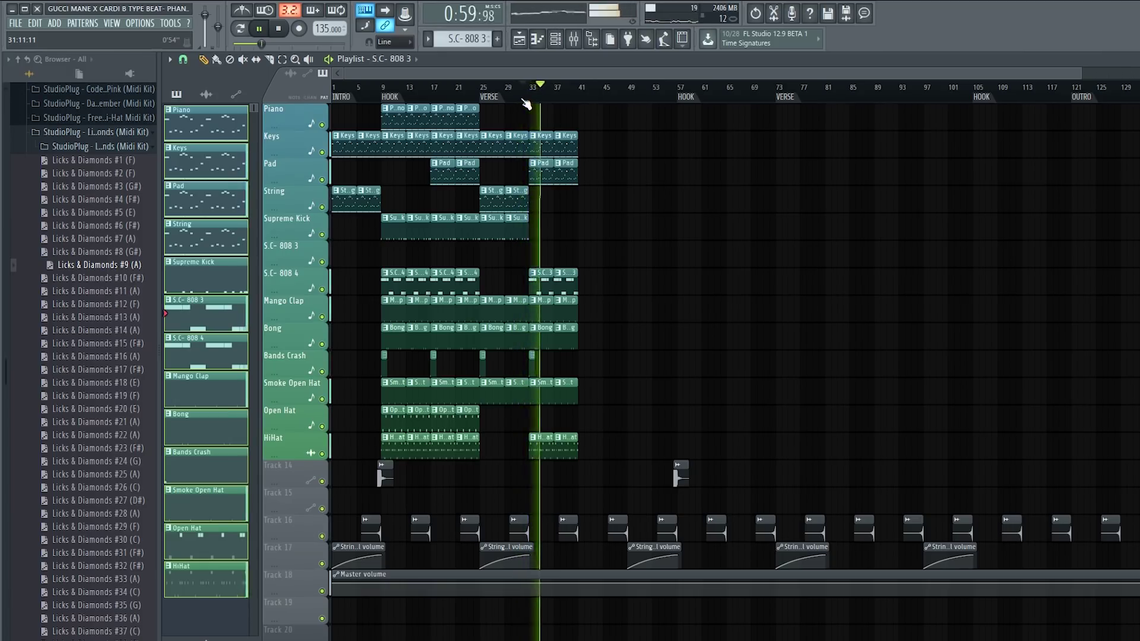
click(572, 39)
click(570, 160)
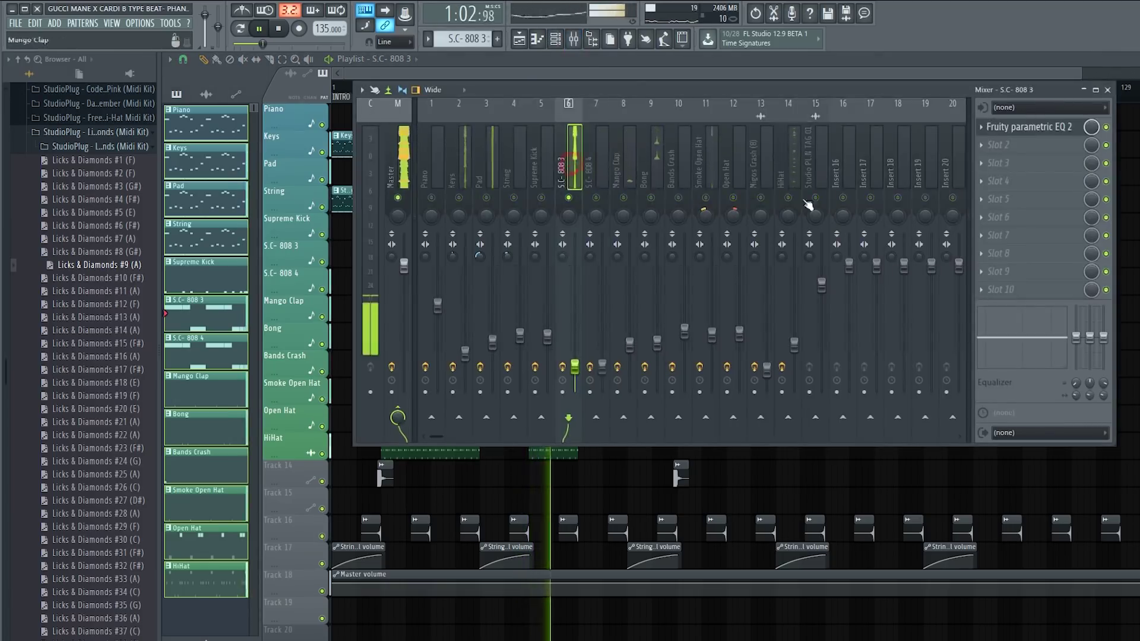
click(1015, 127)
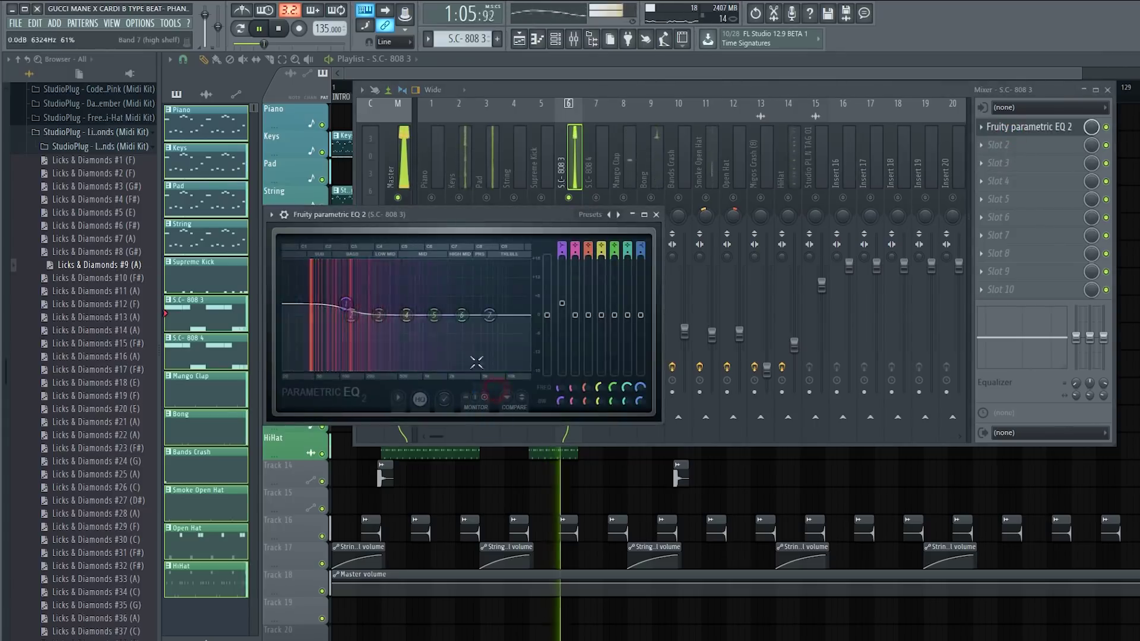
drag(433, 309, 388, 304)
drag(489, 315, 495, 374)
right_click(568, 198)
click(573, 40)
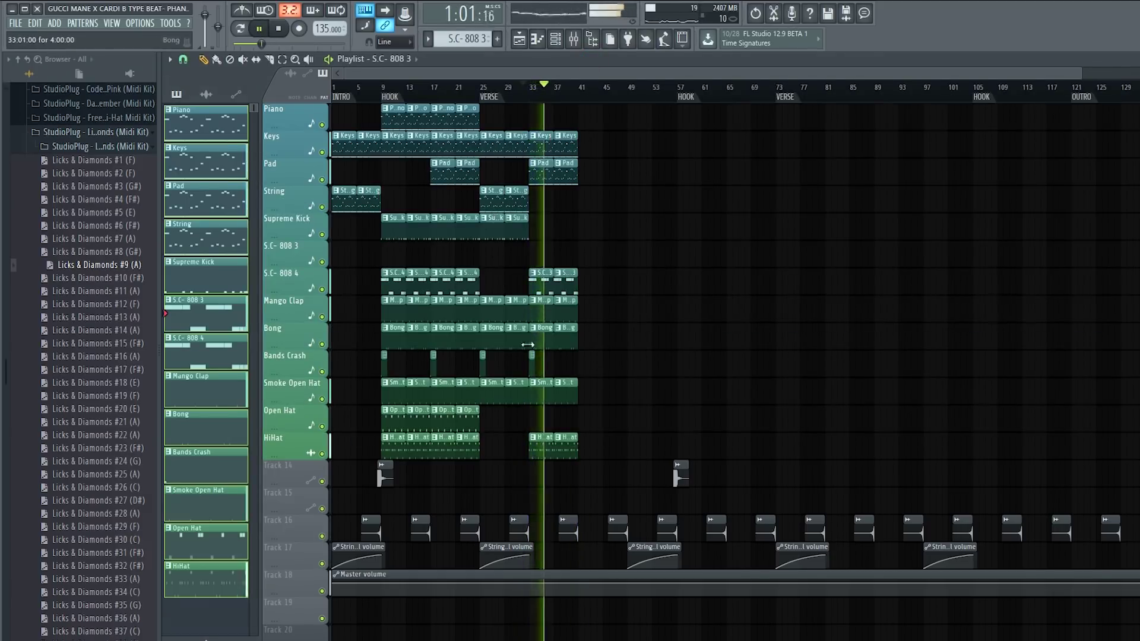
Duplicate the clips of bars 33 to 41 to bar 41 and replace the copied S.C- 808 3 clips with S.C- 808 4 and Supreme Kick clips
drag(535, 449, 651, 140)
key(ctrl+b)
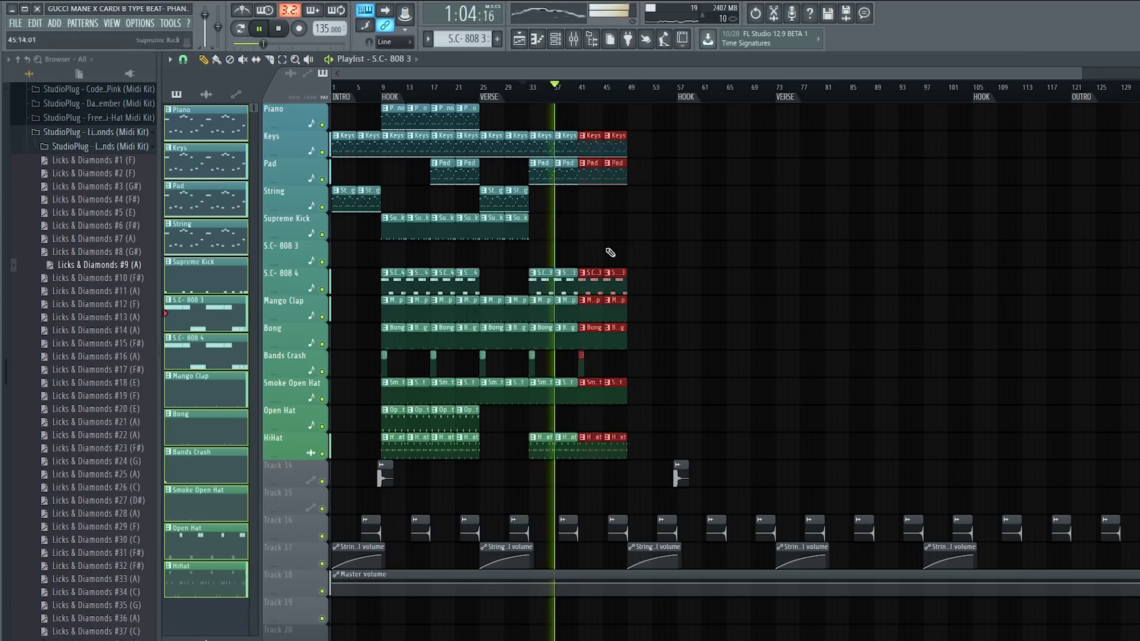
right_click(614, 284)
right_click(590, 284)
drag(476, 287, 444, 287)
mouse_move(435, 227)
mouse_down()
mouse_move(468, 282)
mouse_move(617, 276)
mouse_up()
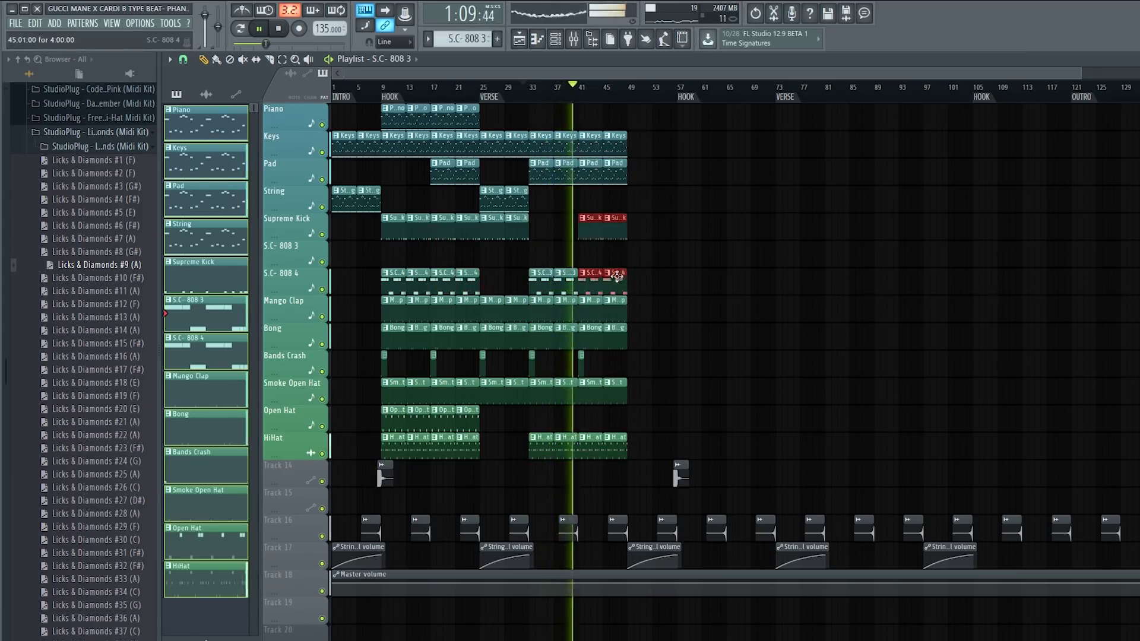
Remove the Pad clips at bars 41 and 45 and fill bar 41 with String, Keys and Piano clips
click(518, 204)
click(589, 205)
right_click(593, 140)
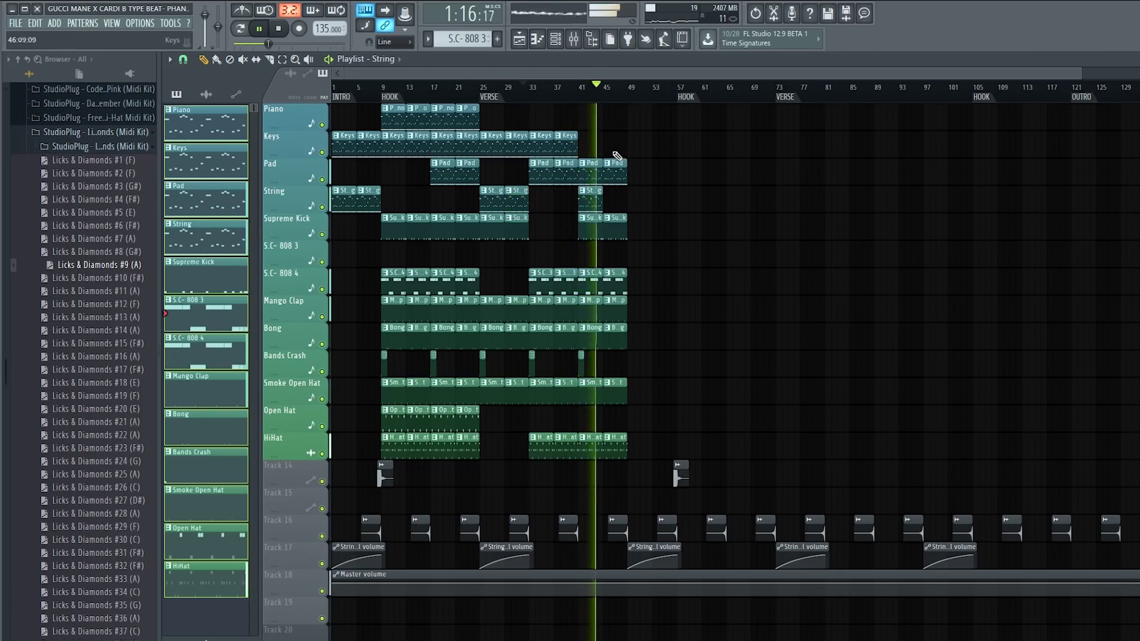
key(space)
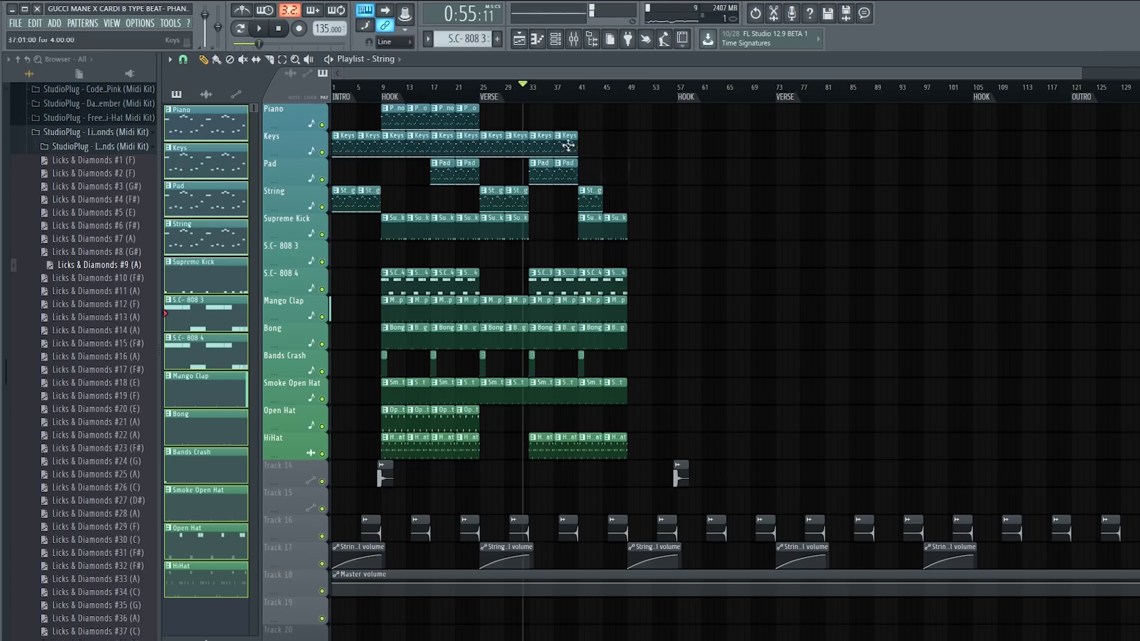
key(space)
drag(467, 117, 591, 120)
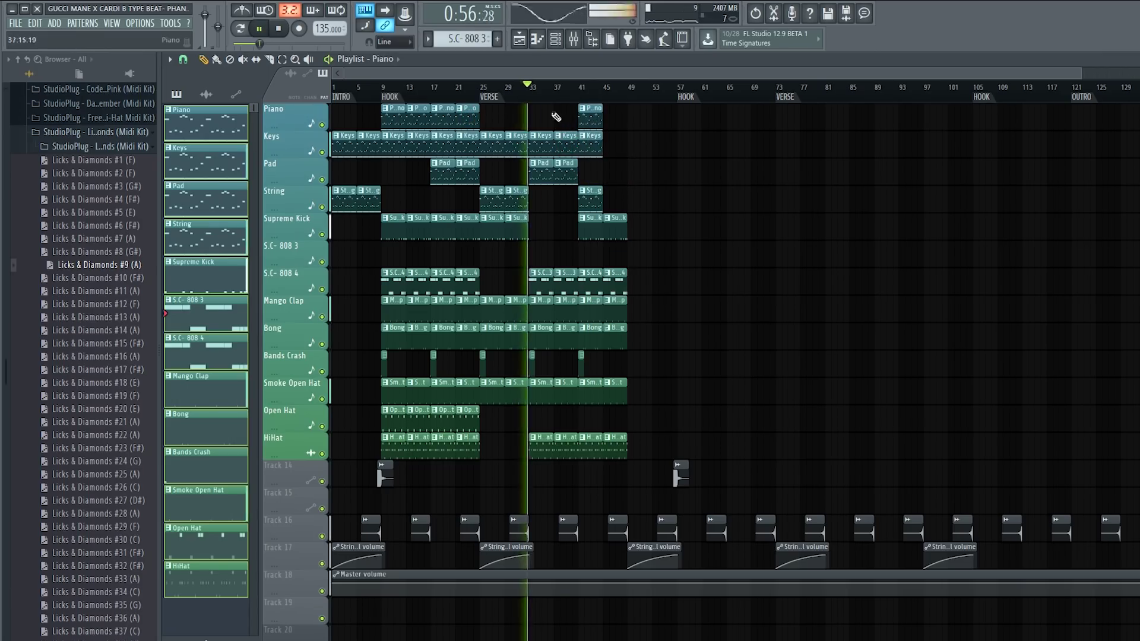
Audition the section from bar 40 with the String clip at bar 41 removed, solo the Piano track, and put the clip back
click(573, 93)
right_click(590, 189)
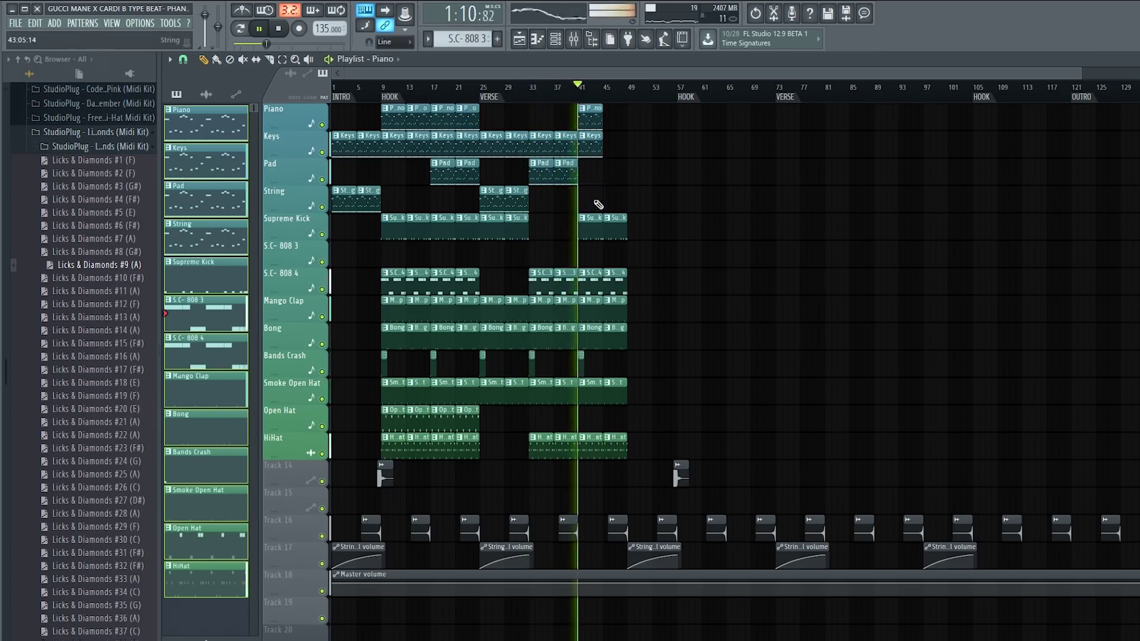
right_click(322, 125)
right_click(323, 125)
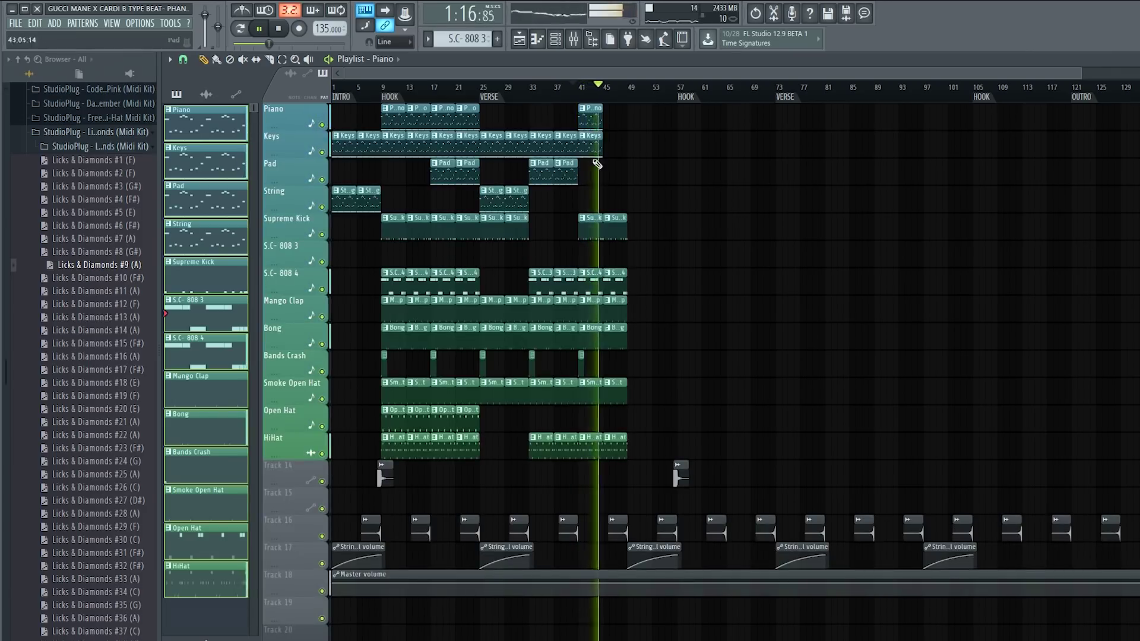
key(space)
key(space)
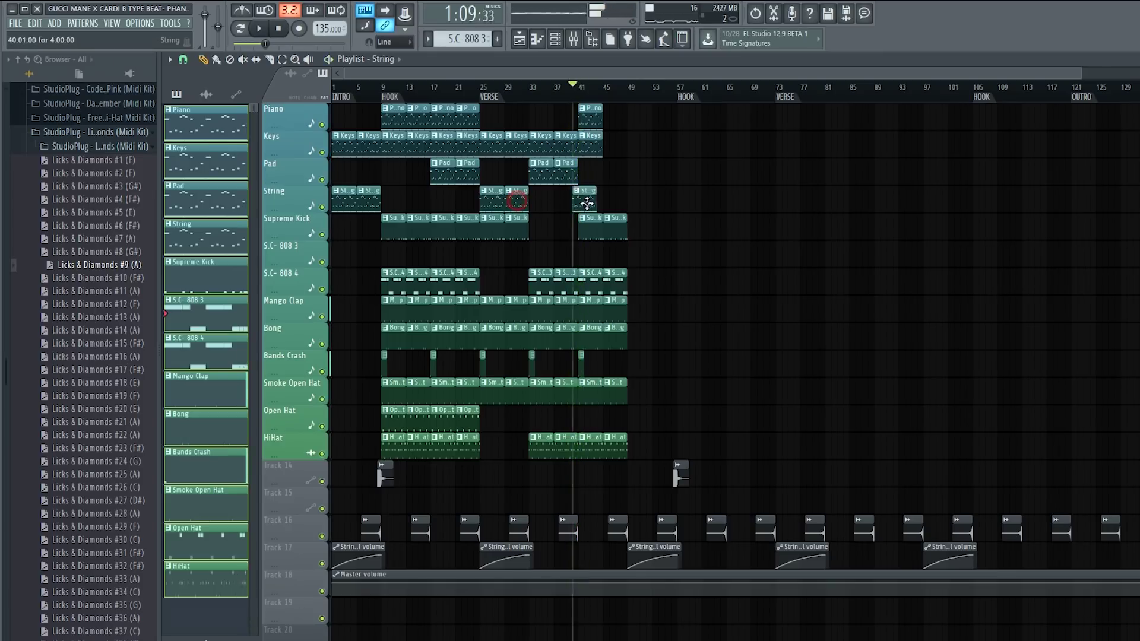
Fine-tune the Piano mixer level during playback, soloing the track to check it
key(F9)
drag(438, 305, 431, 276)
right_click(431, 197)
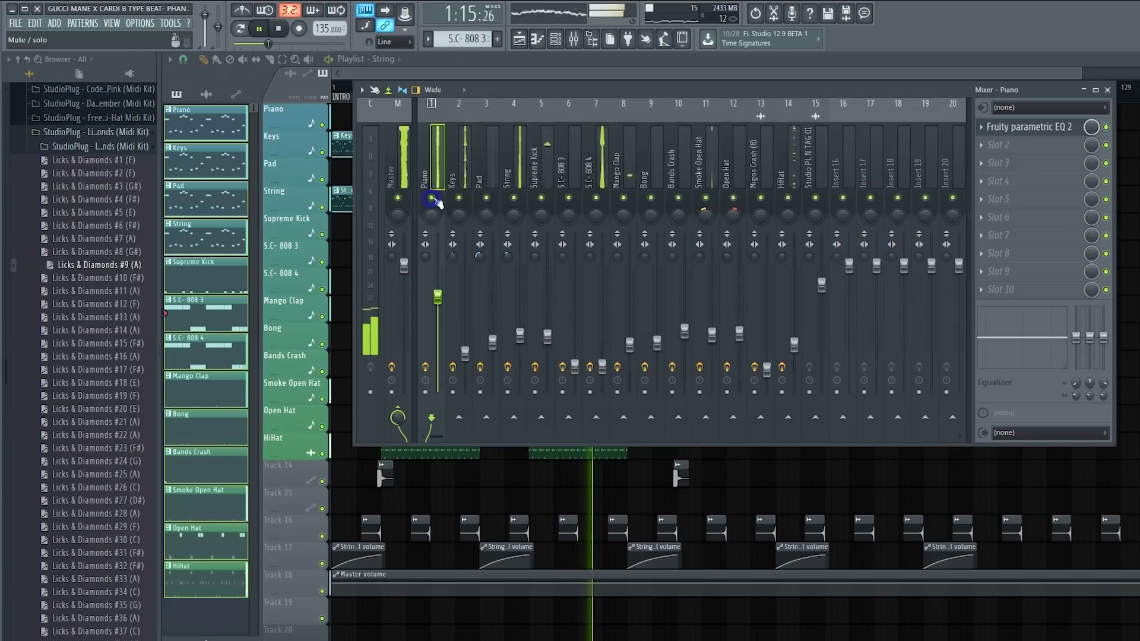
key(F9)
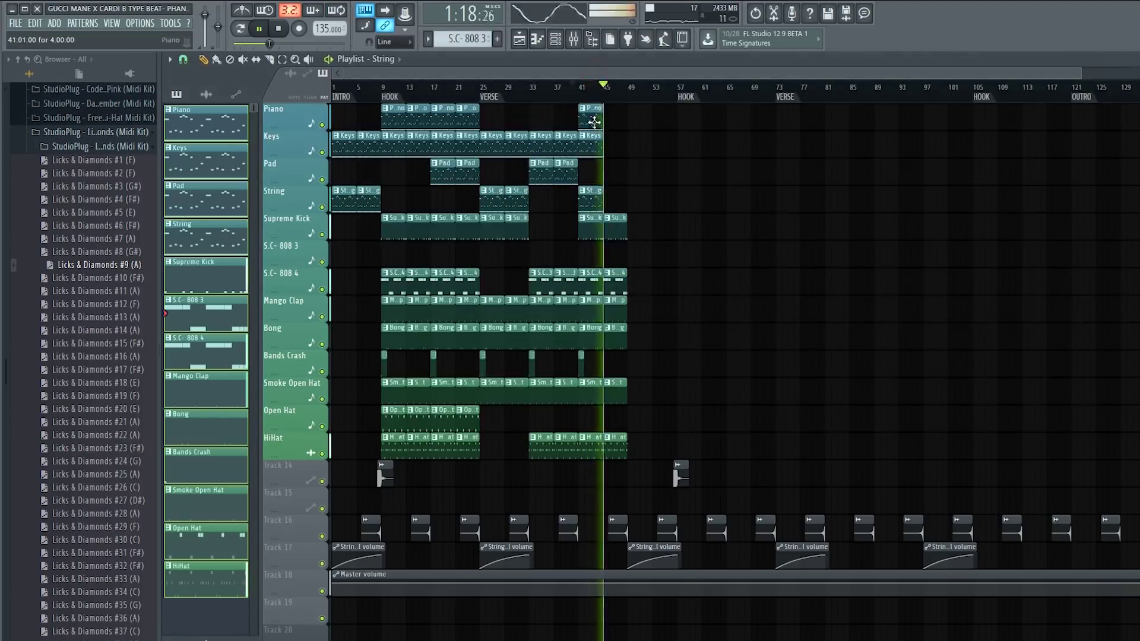
key(F9)
drag(442, 306, 444, 303)
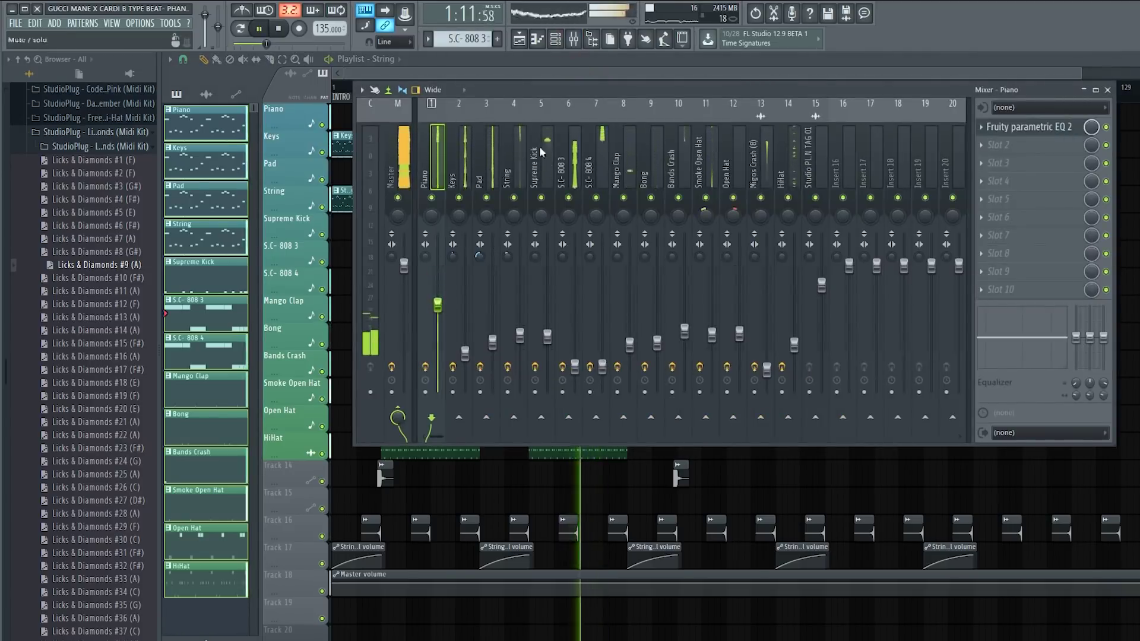
key(F9)
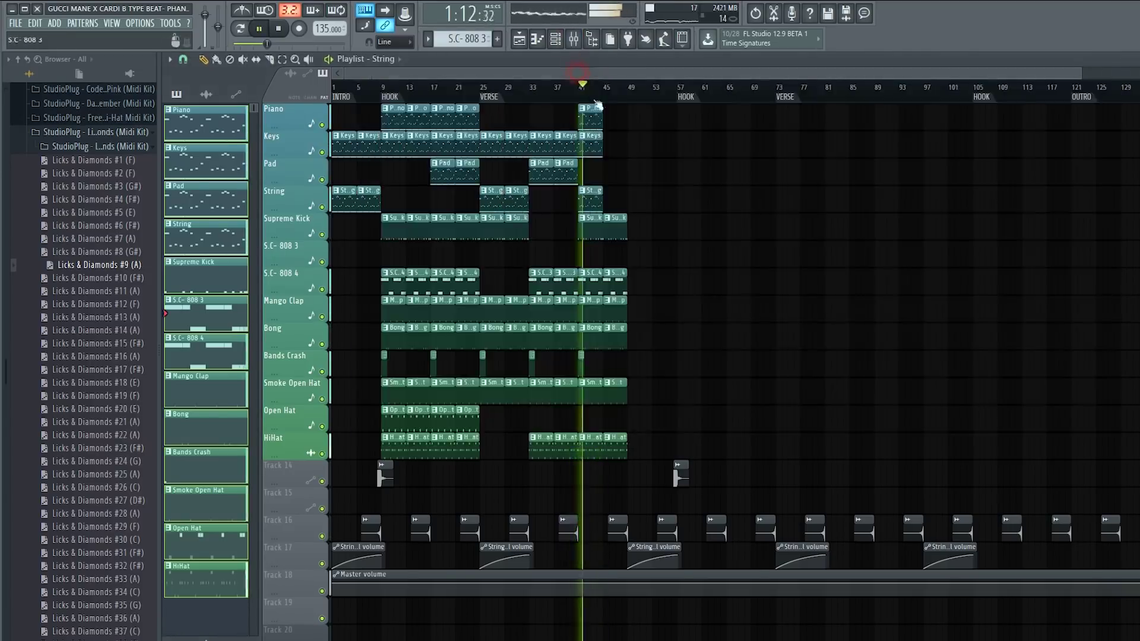
Delete the Supreme Kick, S.C- 808 4, Mango Clap, Bong, Smoke Open Hat and HiHat clips at bar 45
right_click(614, 229)
right_click(615, 281)
right_click(615, 308)
right_click(615, 335)
right_click(615, 392)
right_click(614, 445)
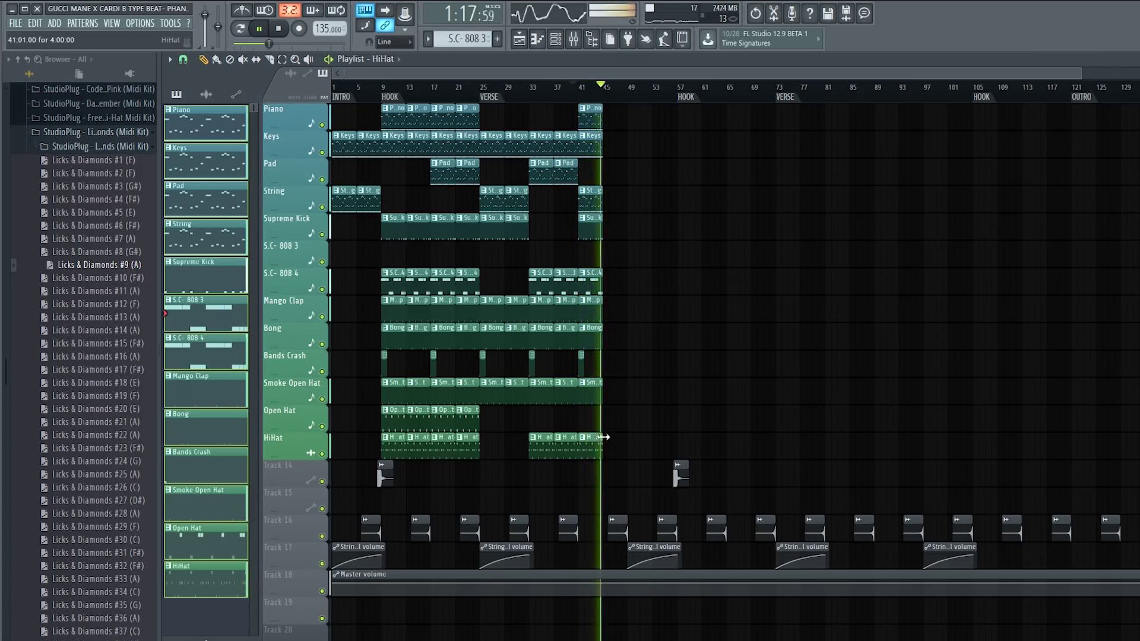
Duplicate all bar 41 clips to bar 45 and remove the copied Bands Crash clip
drag(618, 462, 581, 104)
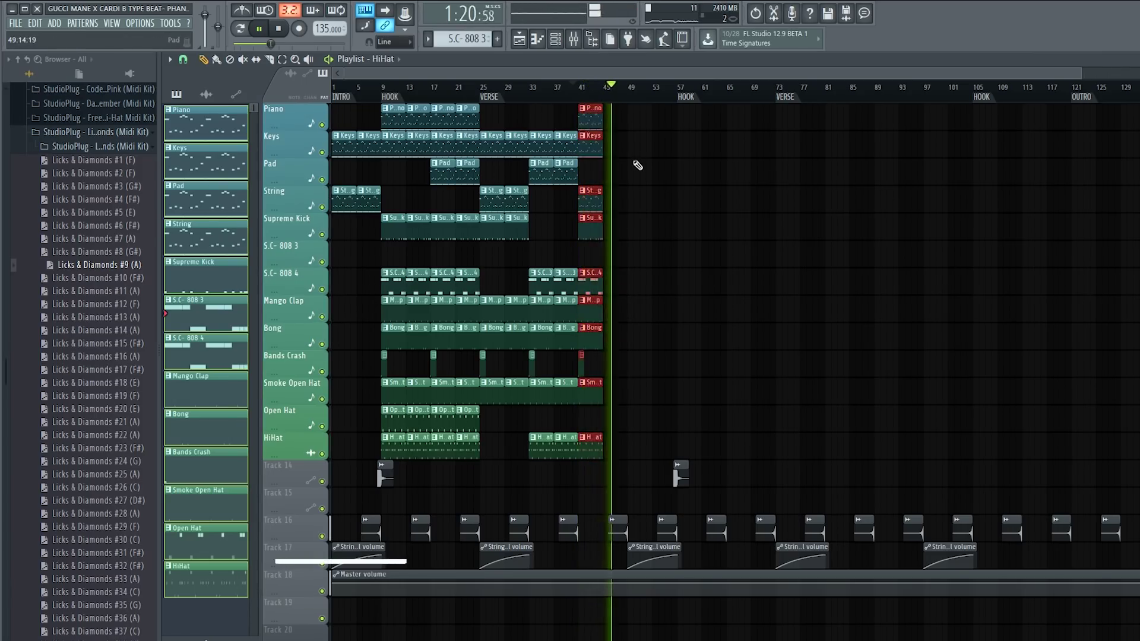
key(ctrl+b)
right_click(607, 369)
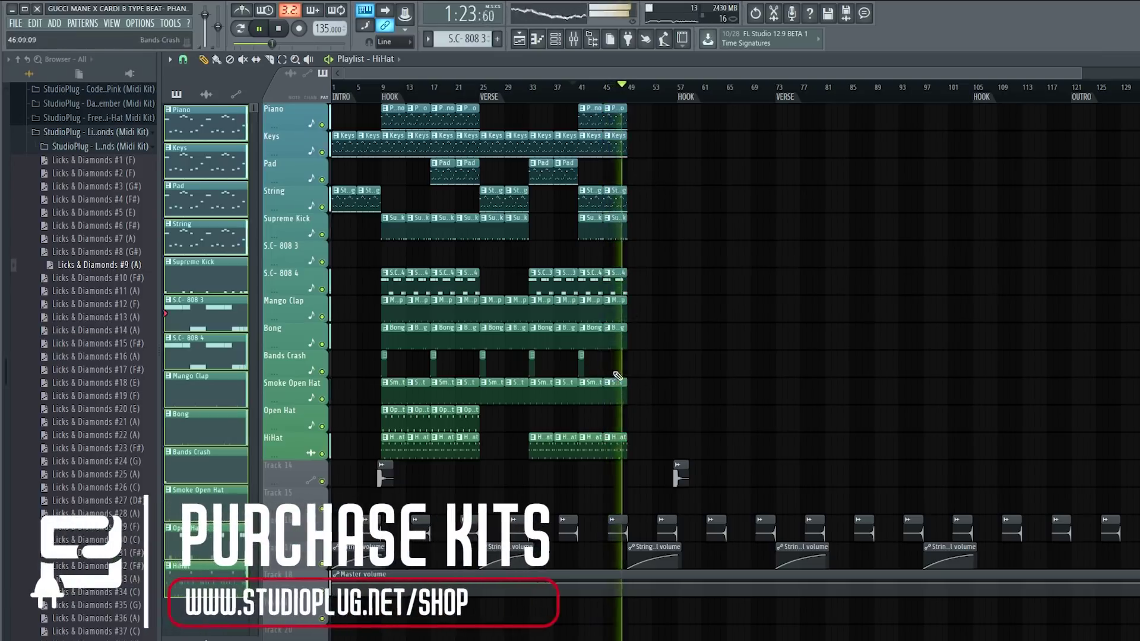
Duplicate the clips of bars 41 to 49 to bar 49 and delete the copied S.C- 808 4 clips
click(572, 88)
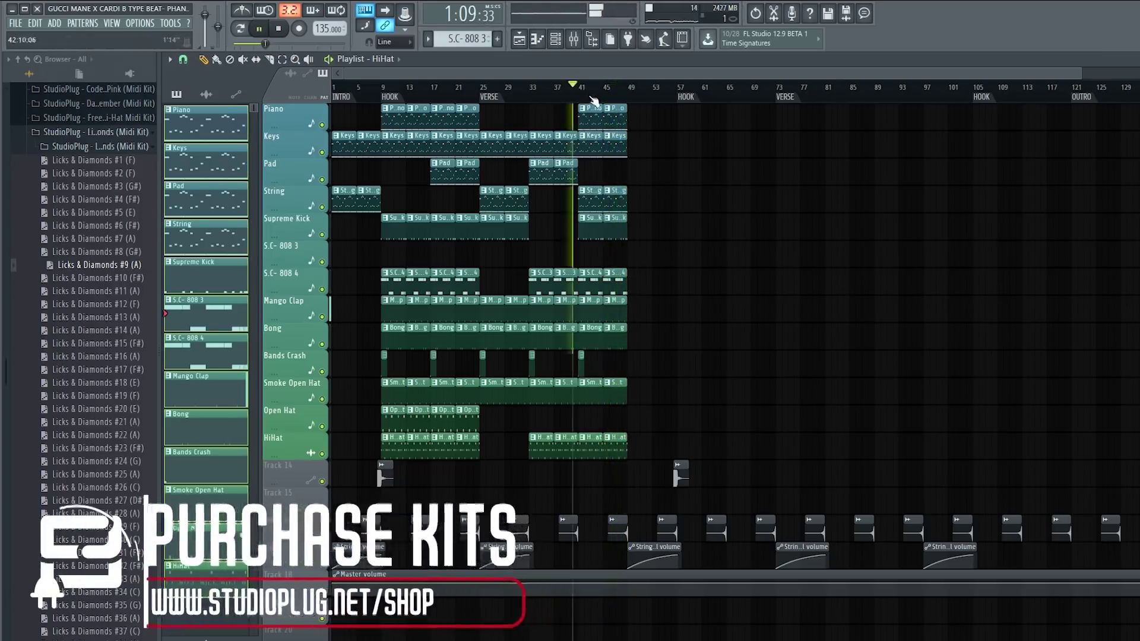
drag(580, 104, 708, 458)
key(ctrl+b)
click(626, 92)
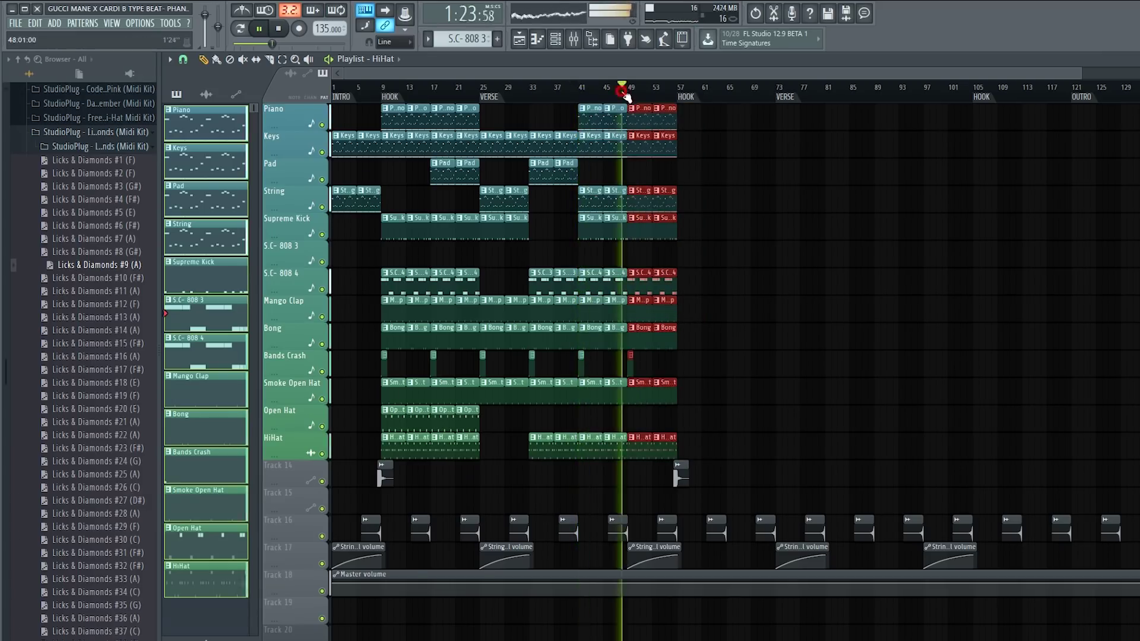
right_click(640, 286)
right_click(665, 284)
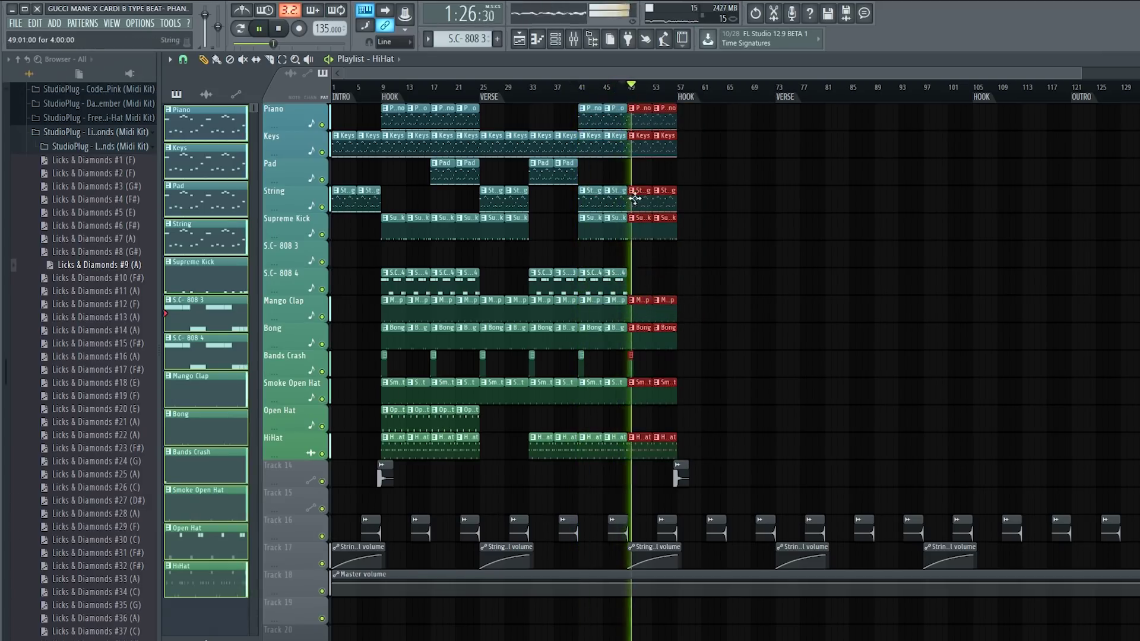
Add Pad clips at bars 49 and 53
right_click(640, 175)
click(633, 176)
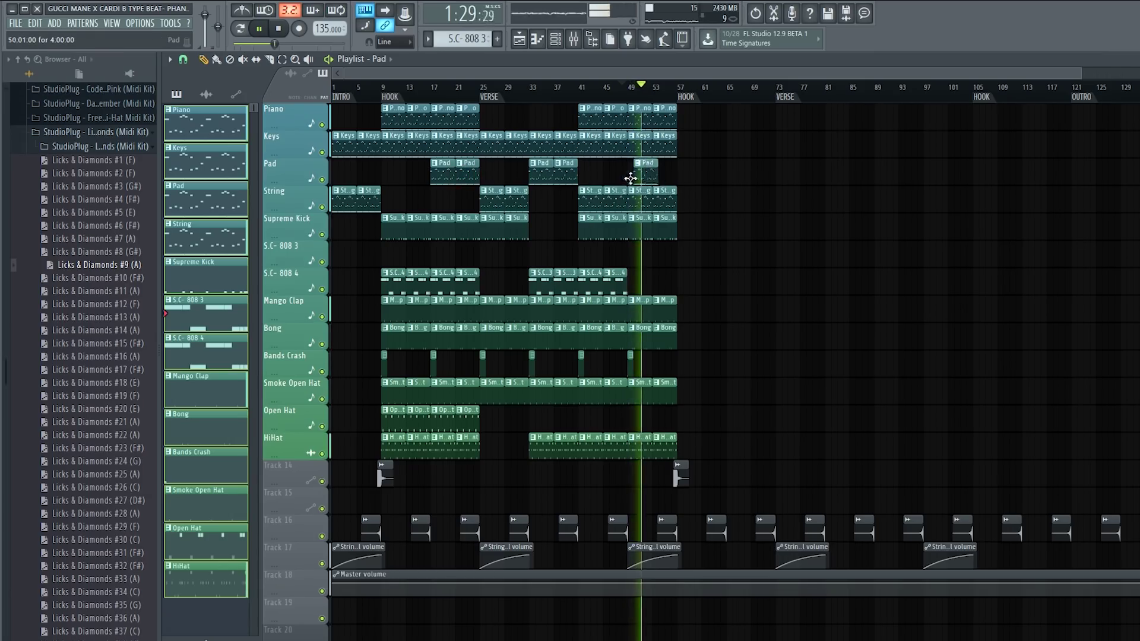
click(659, 175)
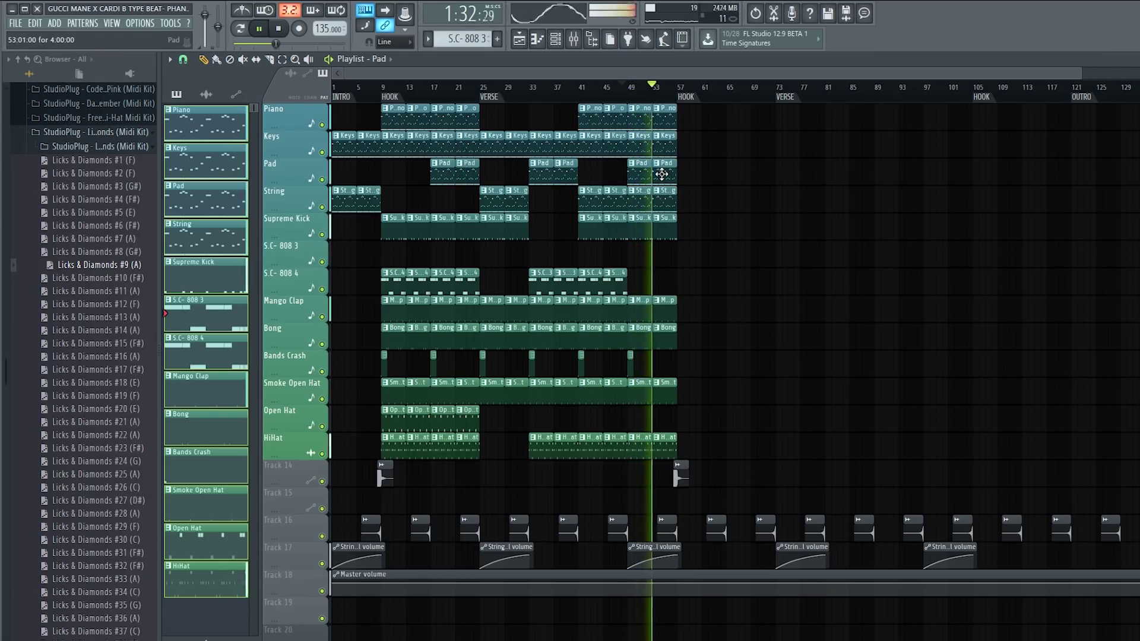
Try the end of the verse without the Keys clips at bars 49 and 53
right_click(638, 146)
right_click(667, 150)
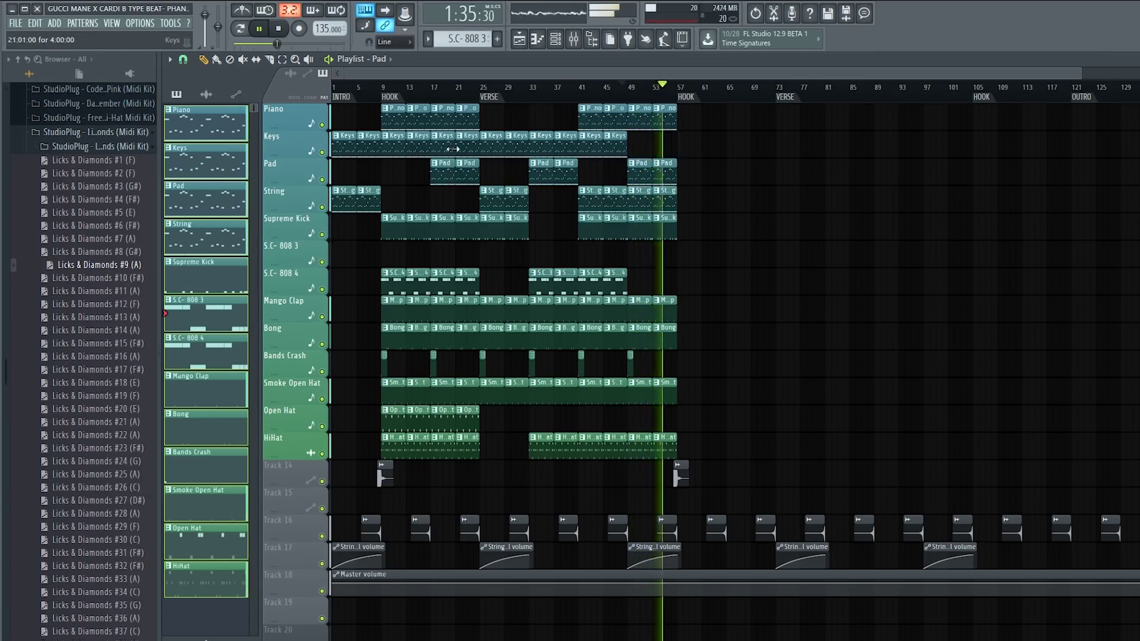
key(ctrl+z)
Duplicate the hook and verse clips of bars 9 to 57 and align the copy with the second HOOK marker at bar 57
key(space)
drag(385, 105, 702, 514)
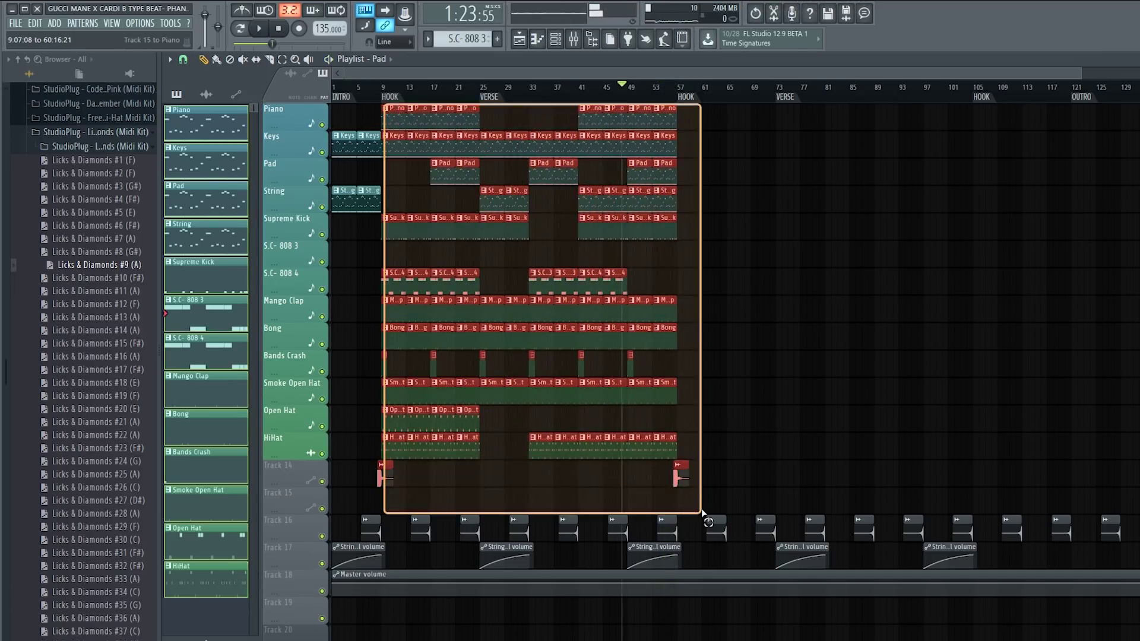
key(ctrl+b)
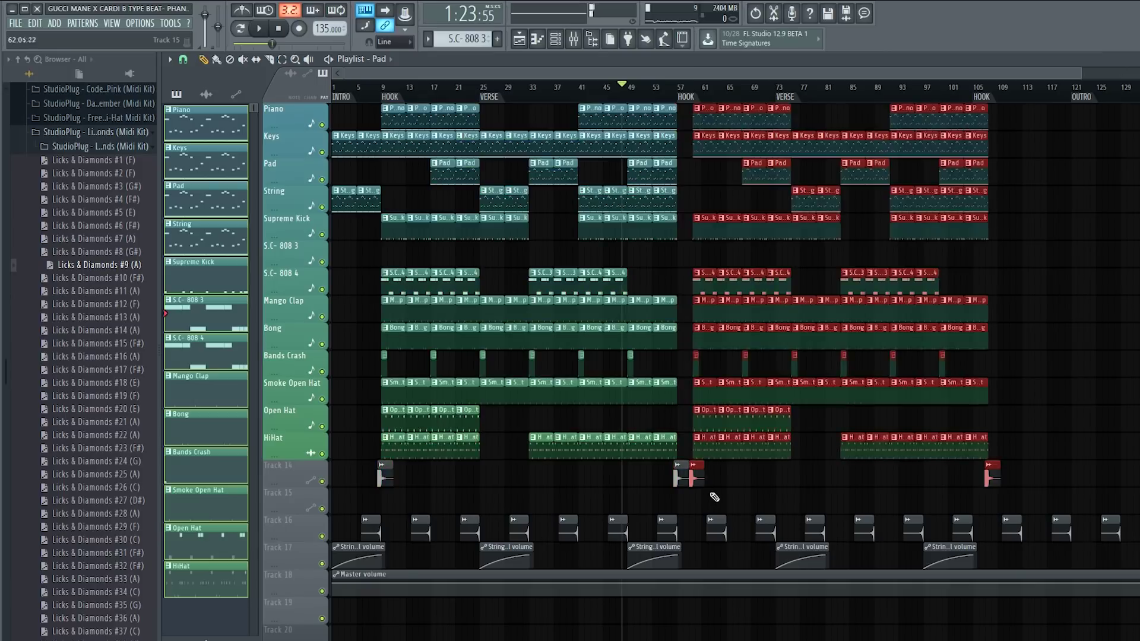
drag(696, 158, 819, 185)
drag(821, 500, 682, 473)
Play into the second hook and raise the level of the Studio Plug IN TAG 01 mixer track
key(space)
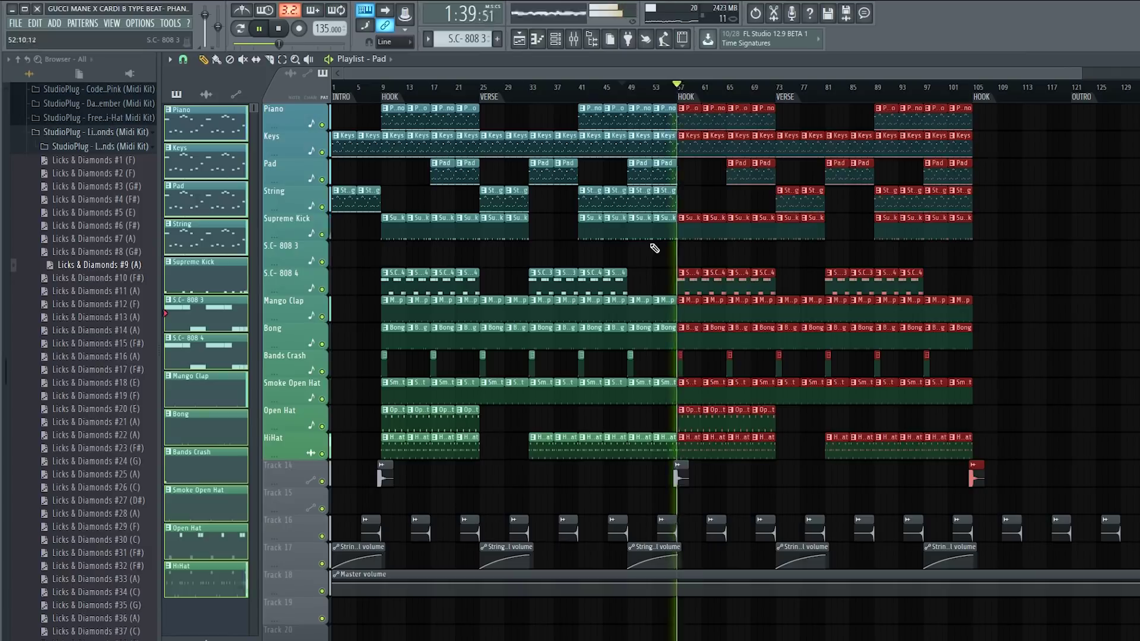
key(F9)
drag(821, 285, 822, 265)
key(F9)
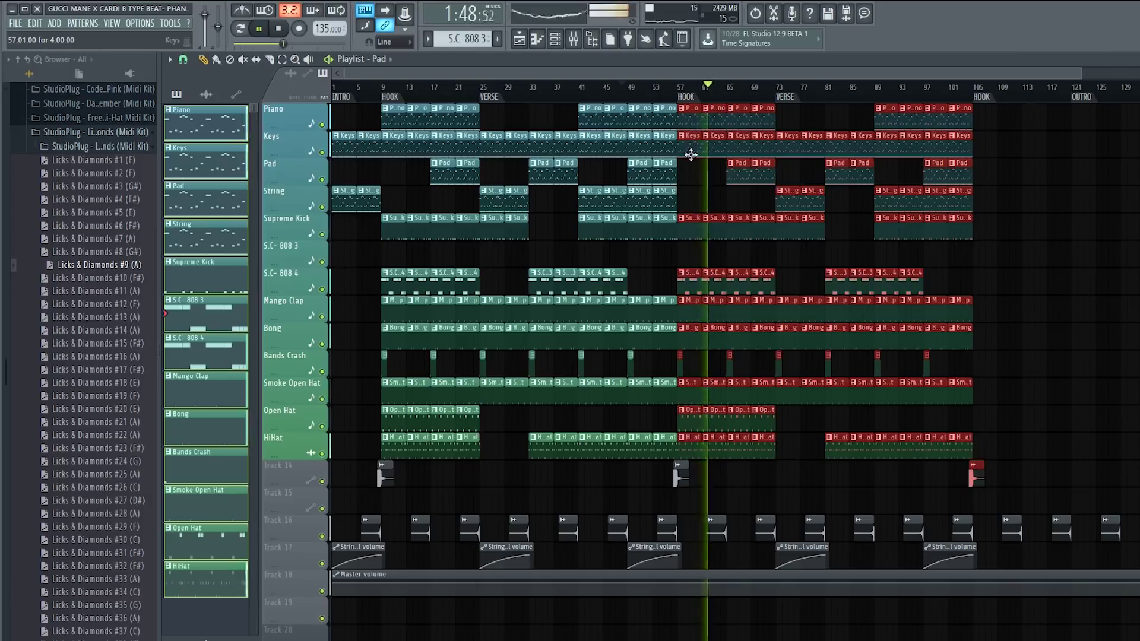
Set the level of the HiHat mixer track to about -13.9 dB
click(575, 39)
click(794, 342)
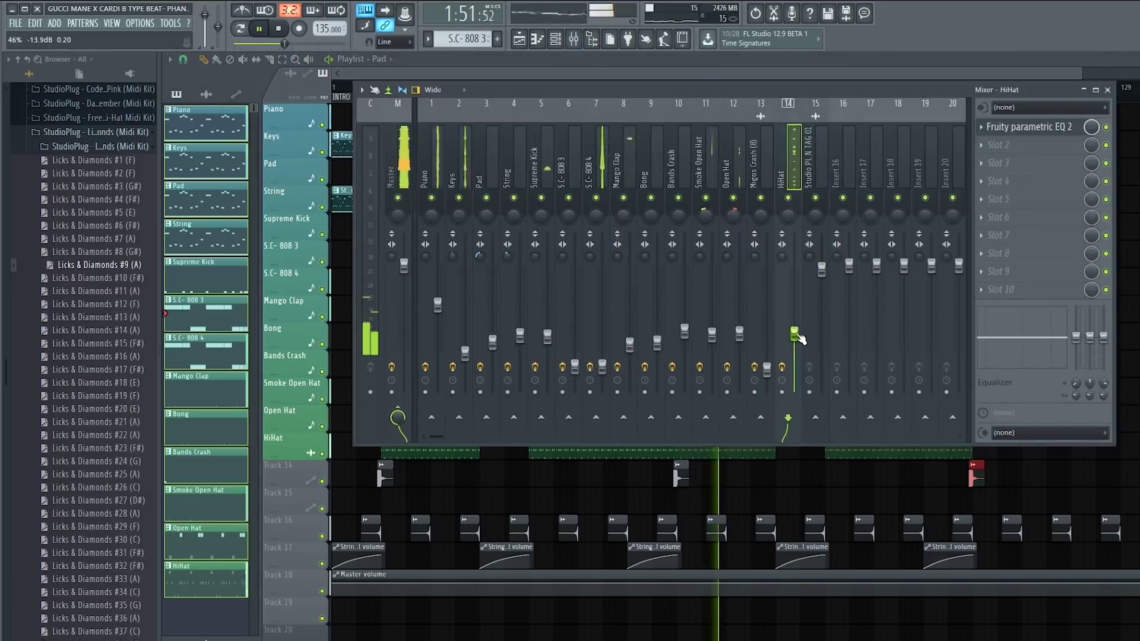
key(F9)
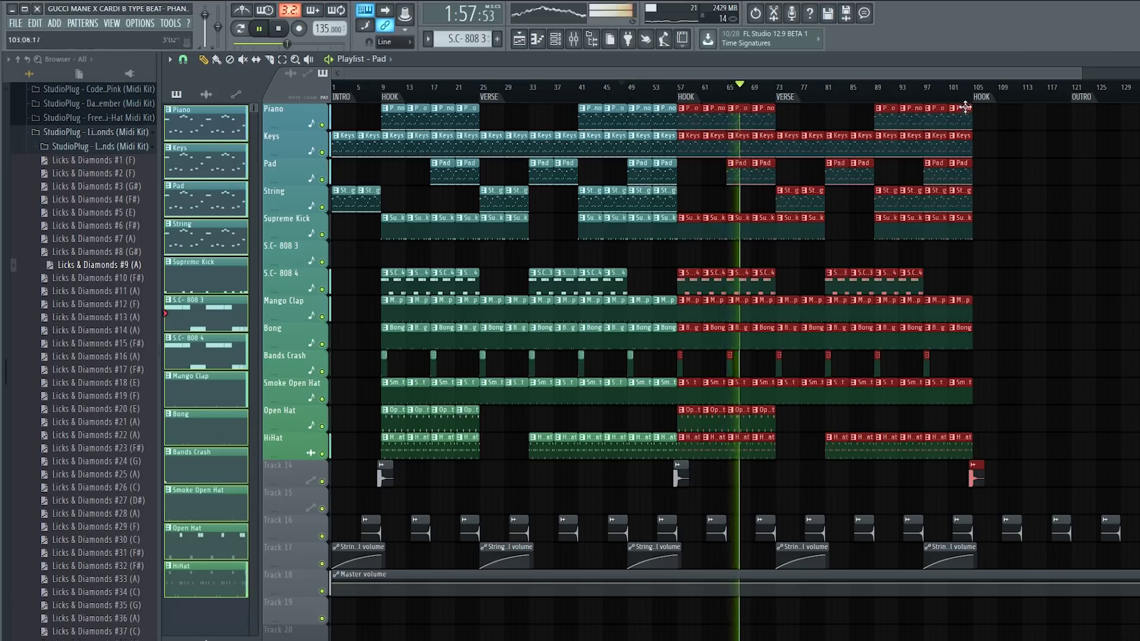
Duplicate the clips of bars 57 to 81 to the third HOOK marker at bar 105 and remove the outro's Supreme Kick clips
drag(684, 107, 822, 448)
key(ctrl+b)
drag(835, 117, 987, 107)
click(974, 89)
click(1054, 88)
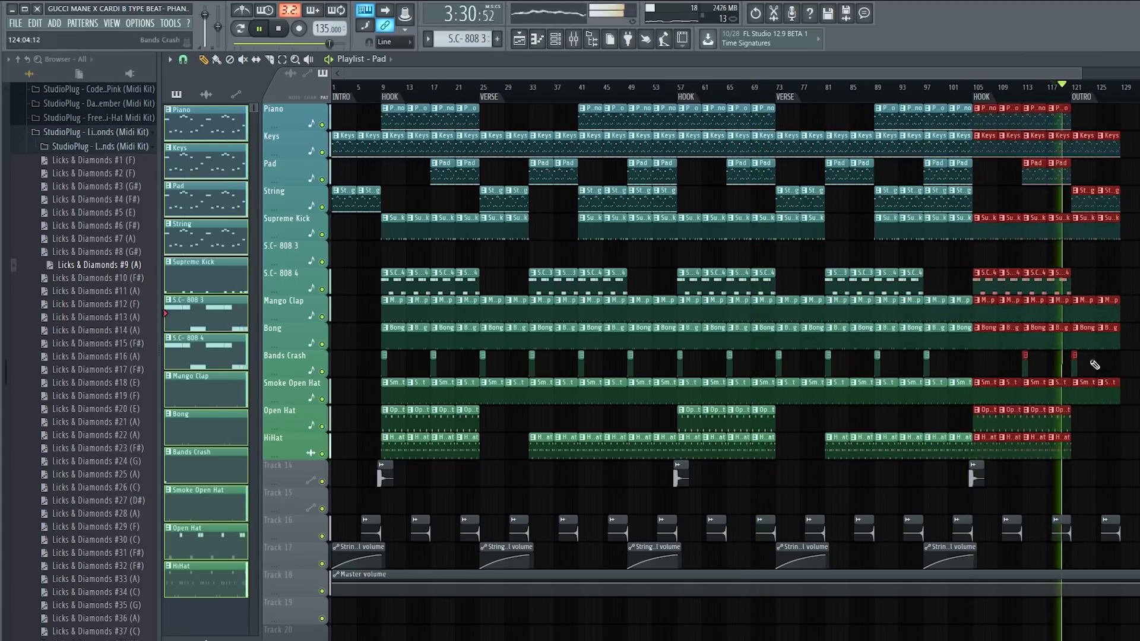
right_click(1086, 224)
right_click(1107, 228)
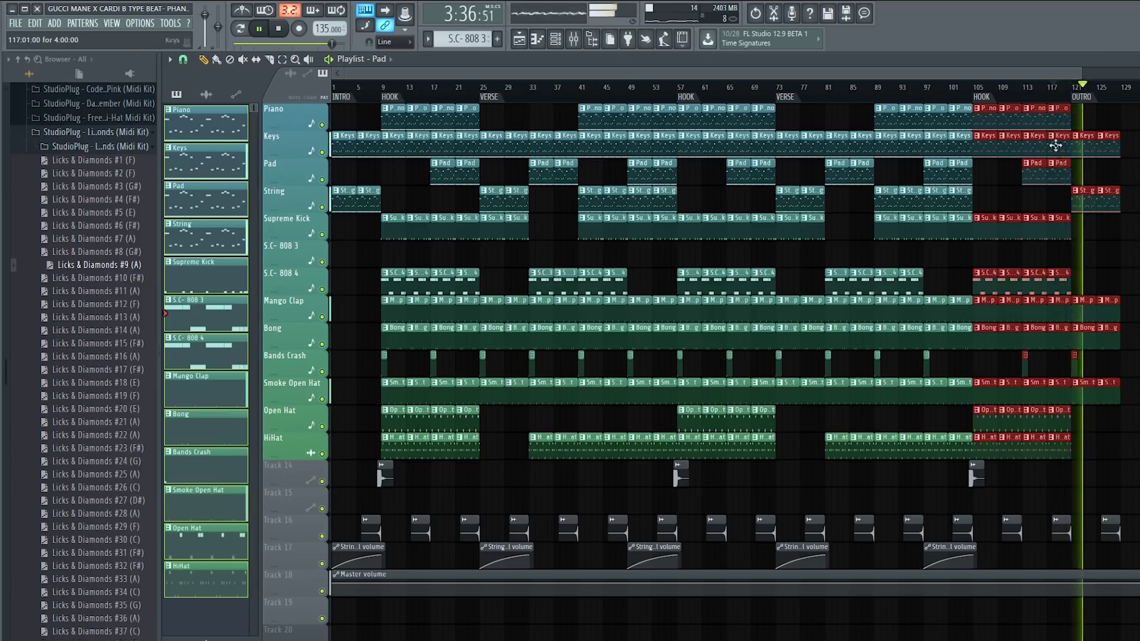
Add a Pad clip at bar 125 in the outro and remove the Keys clip at that bar
drag(1063, 170, 1086, 171)
key(ctrl+z)
click(1089, 178)
click(1100, 171)
right_click(1099, 196)
key(ctrl+z)
right_click(1109, 145)
Add Piano clips at bars 121 and 125 in the outro
click(1058, 120)
click(1109, 127)
key(space)
key(space)
click(1077, 125)
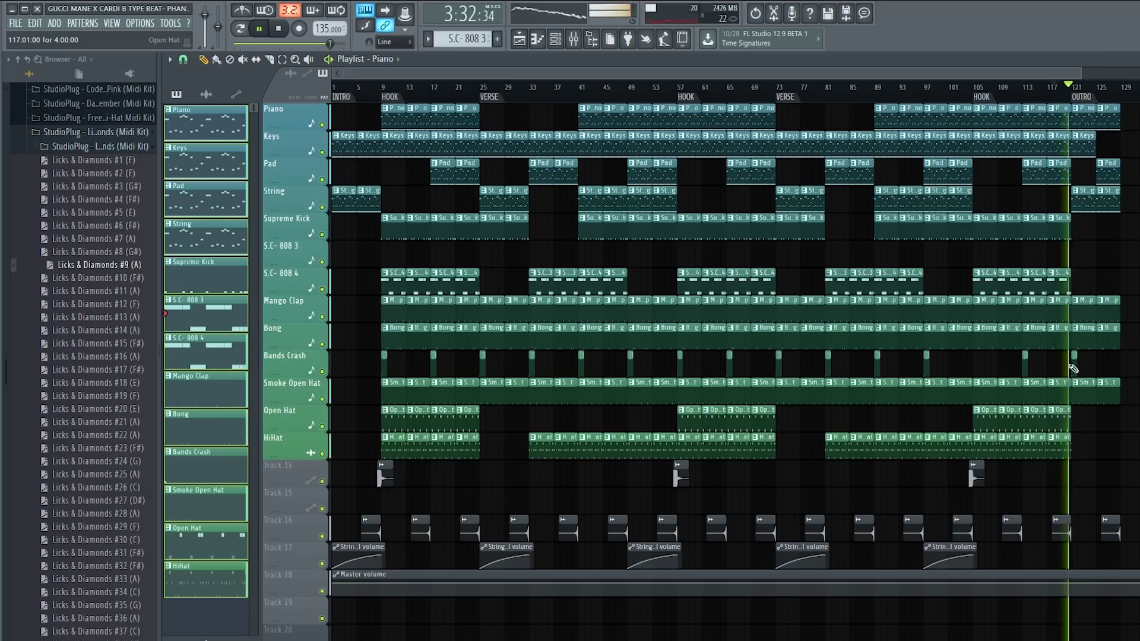
Try the outro without the Keys clip at bar 121, and add a Pad clip at that bar
right_click(1080, 146)
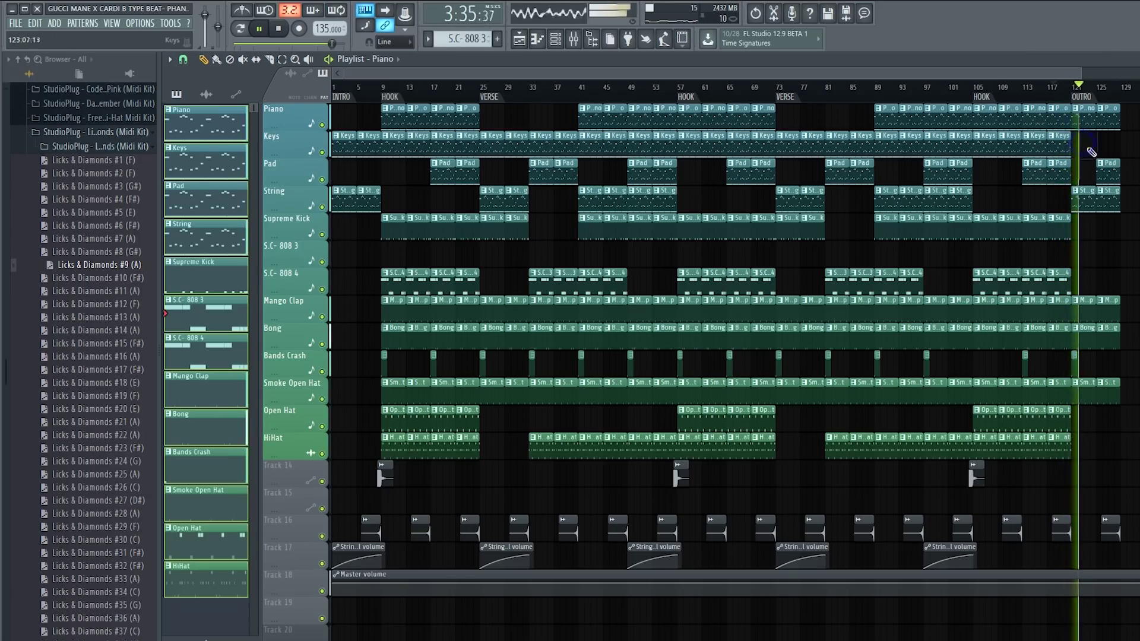
key(ctrl+z)
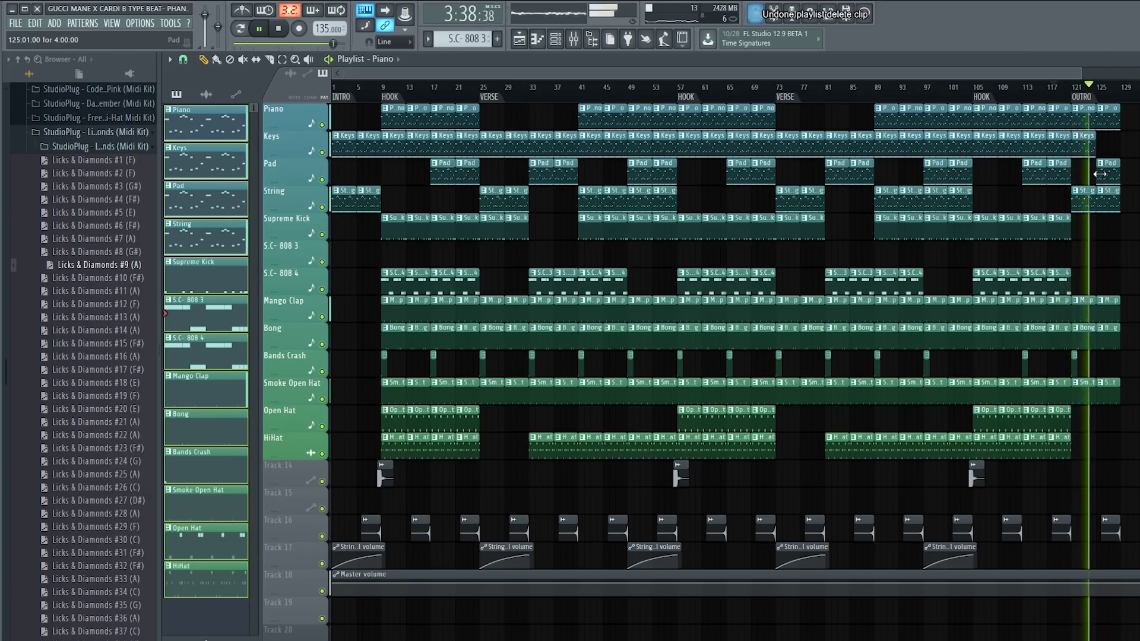
click(1084, 145)
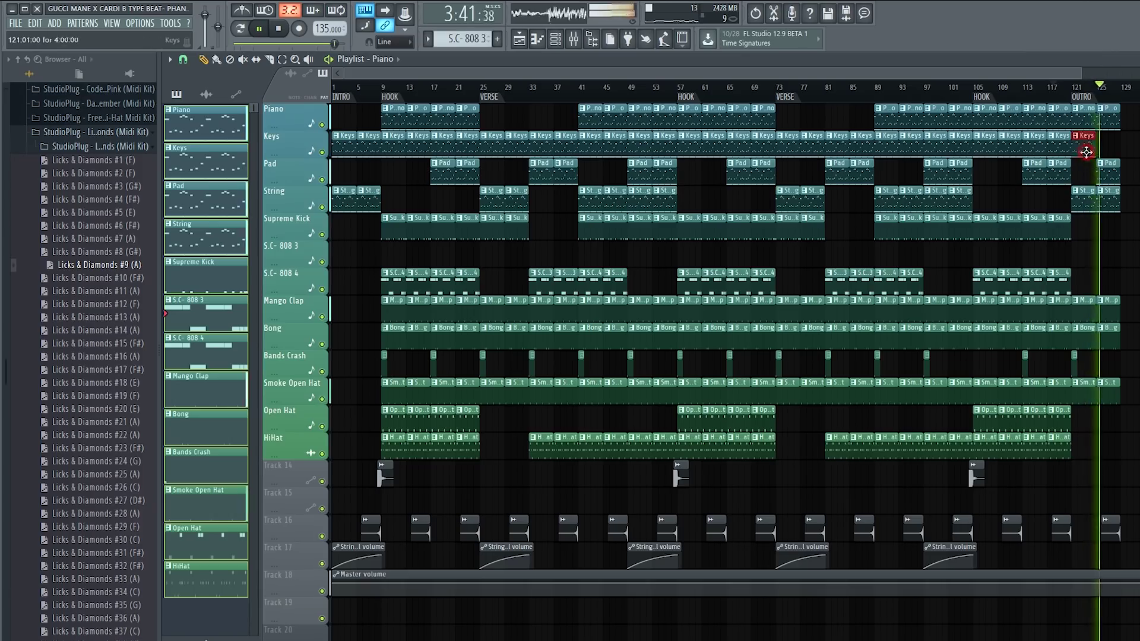
click(1067, 180)
click(1078, 178)
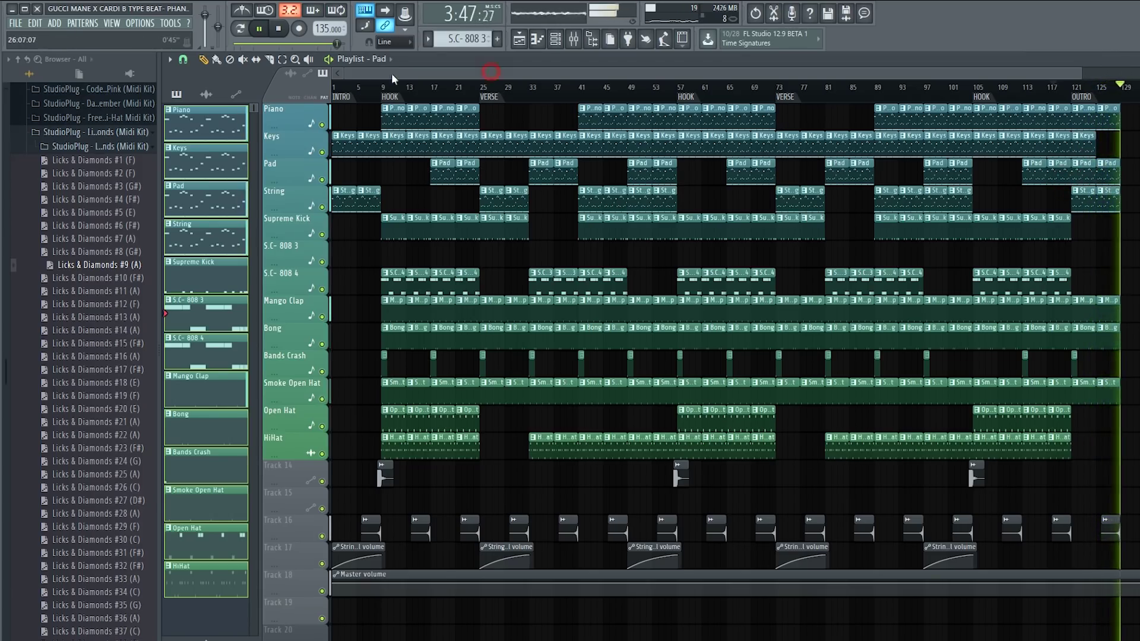
key(space)
click(16, 24)
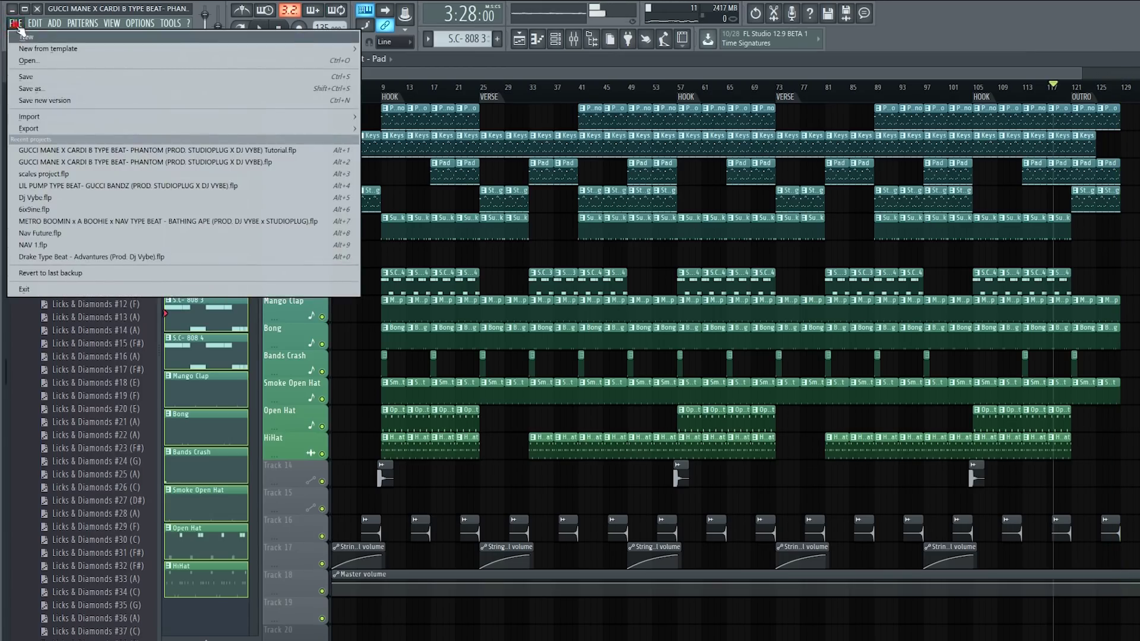
click(17, 26)
click(486, 77)
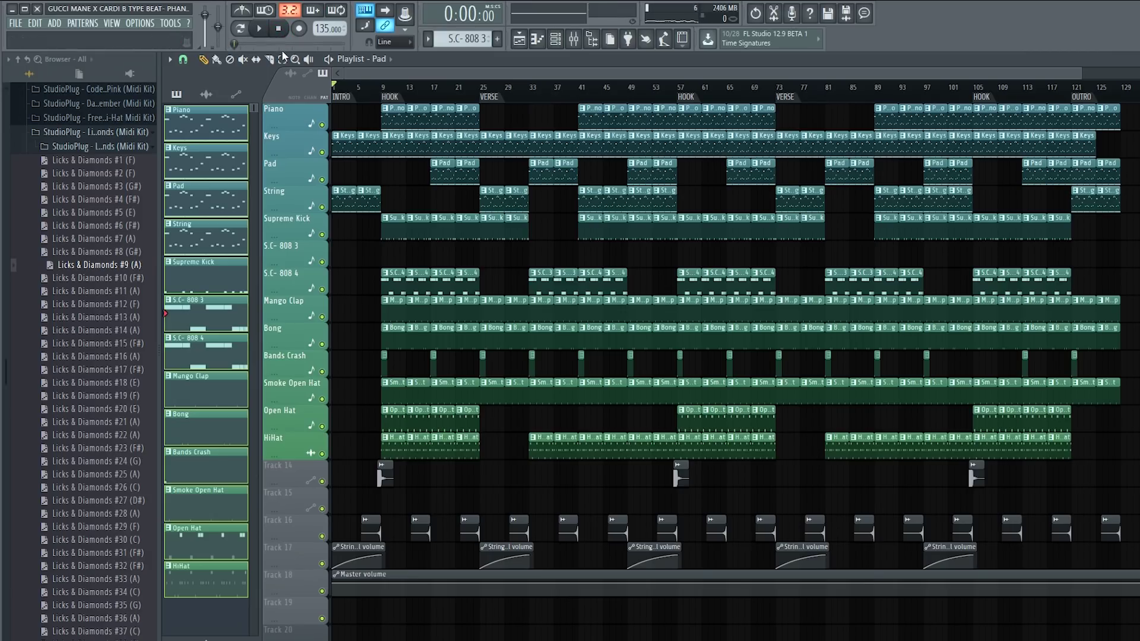
drag(847, 77, 927, 71)
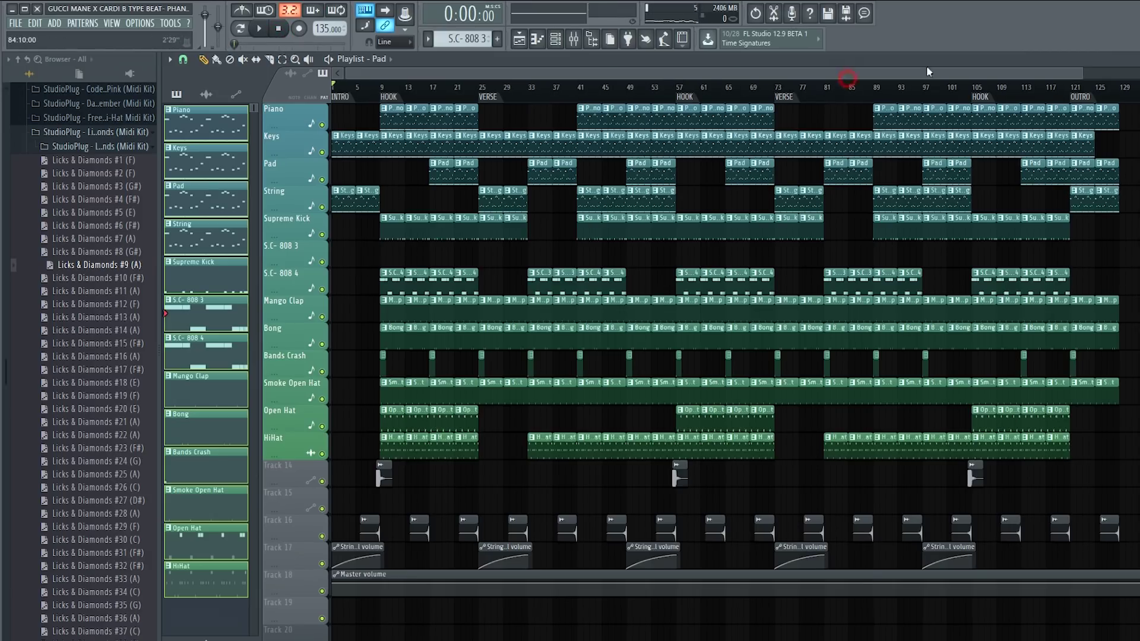
drag(1051, 75, 990, 77)
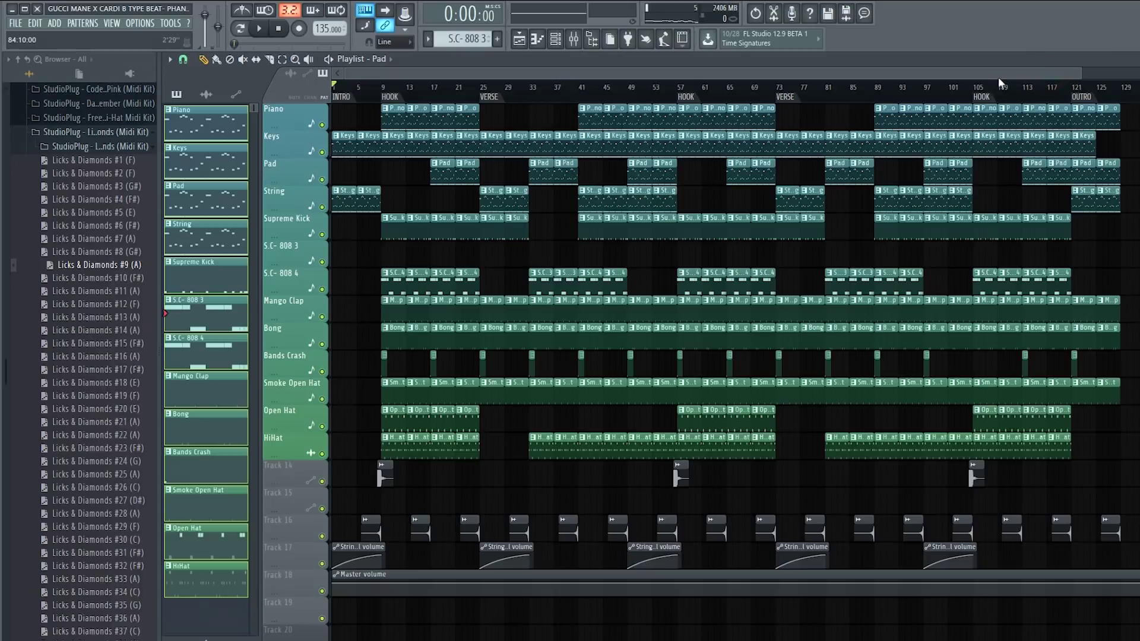
drag(1084, 75, 1062, 77)
click(1024, 74)
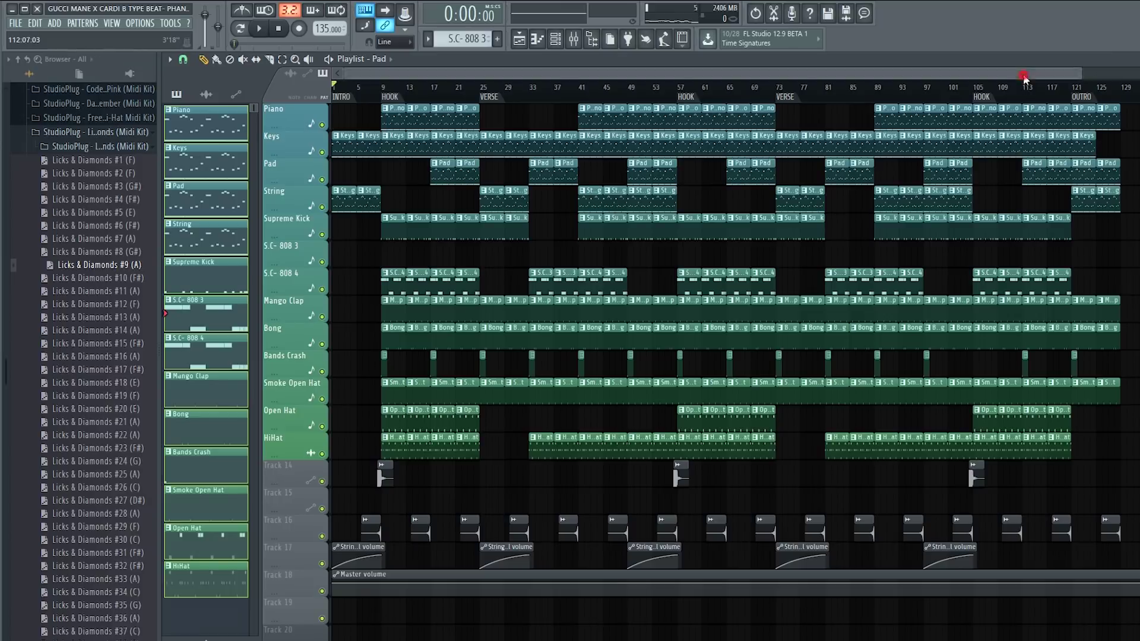
Fit the whole song in the playlist and play the arrangement from the start
drag(1081, 74, 1131, 75)
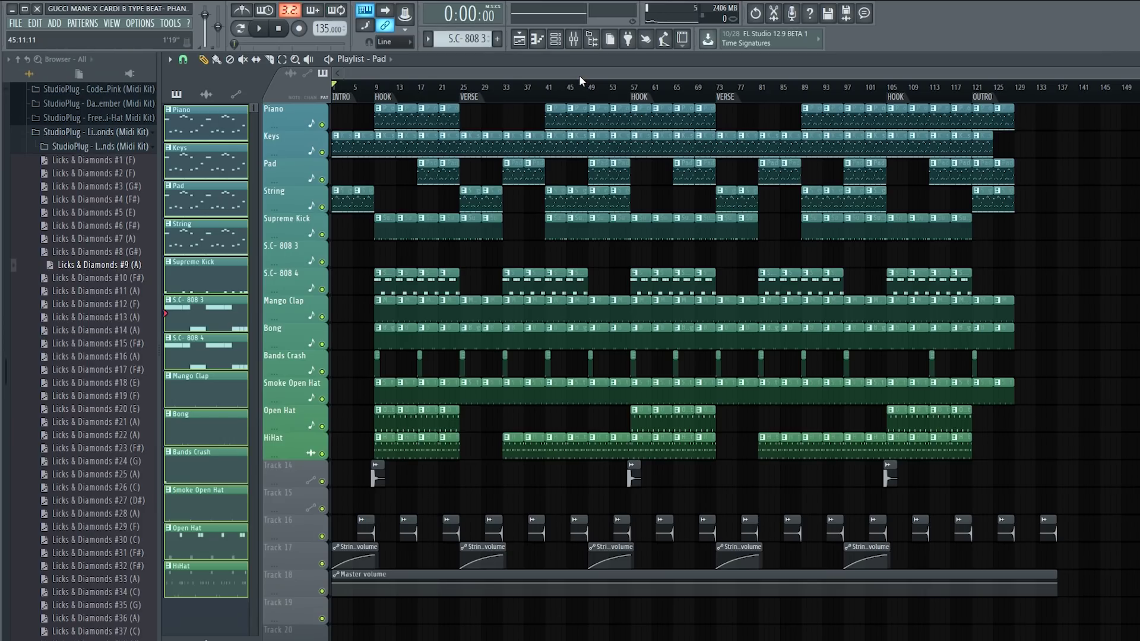
key(space)
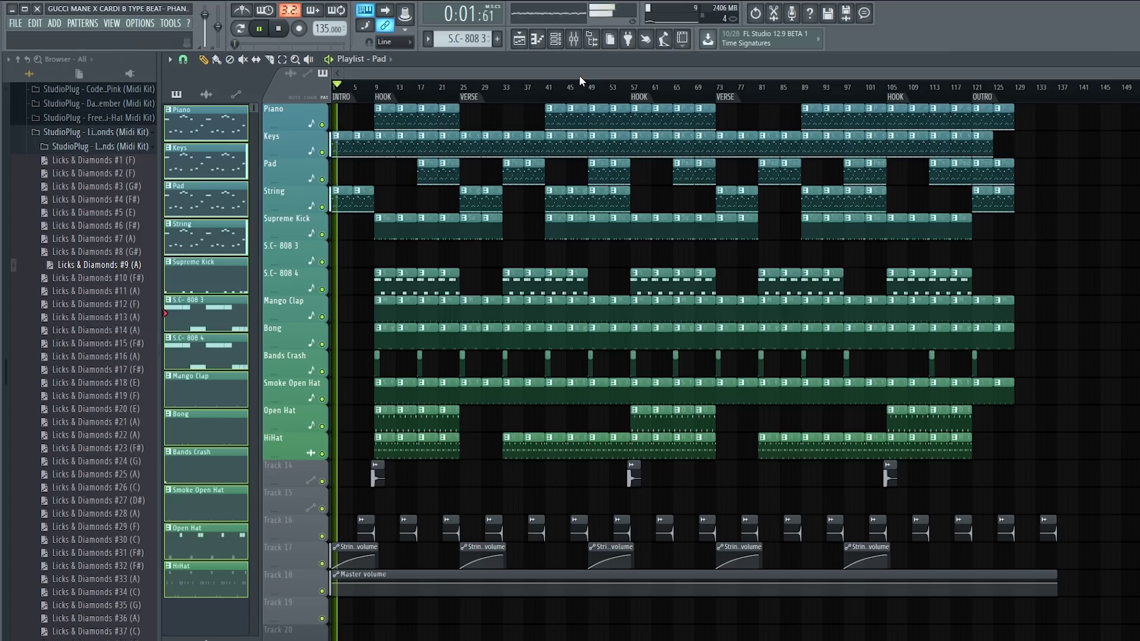